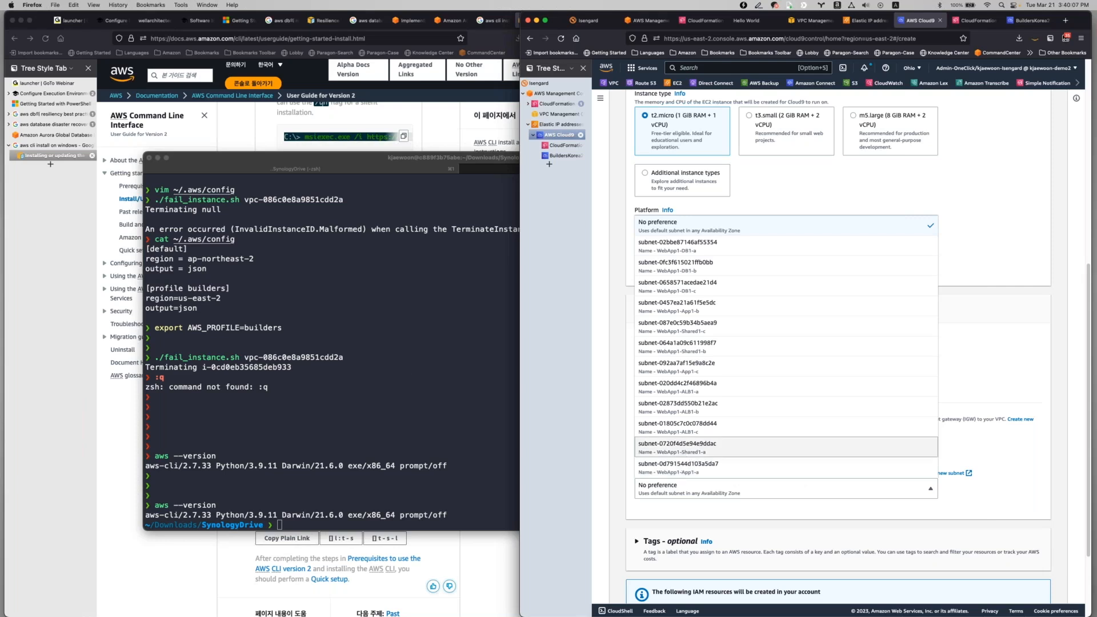
- Go back to the AWS console, then move from the CloudFormation stack tab to the BuildersKorea Cloud9 IDE tab
key(super+Tab)
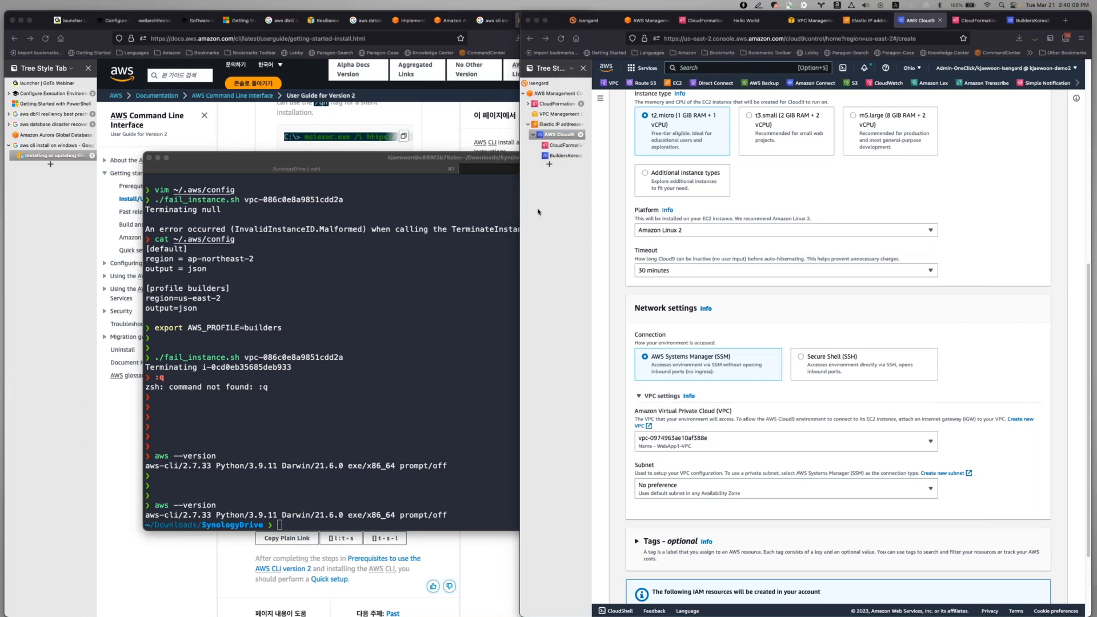
click(538, 212)
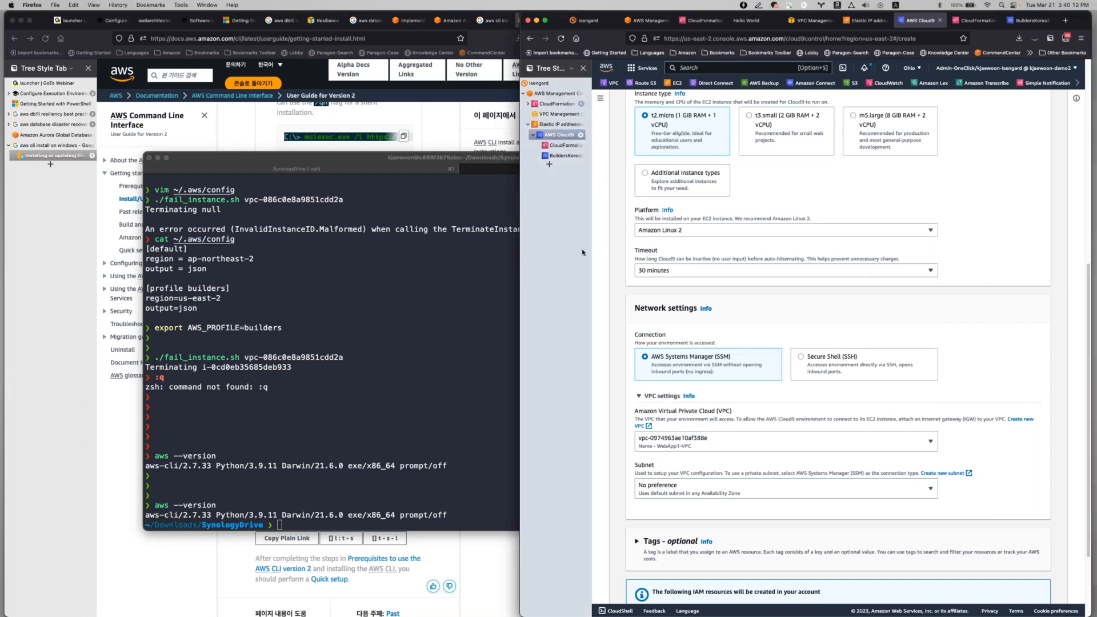
click(561, 145)
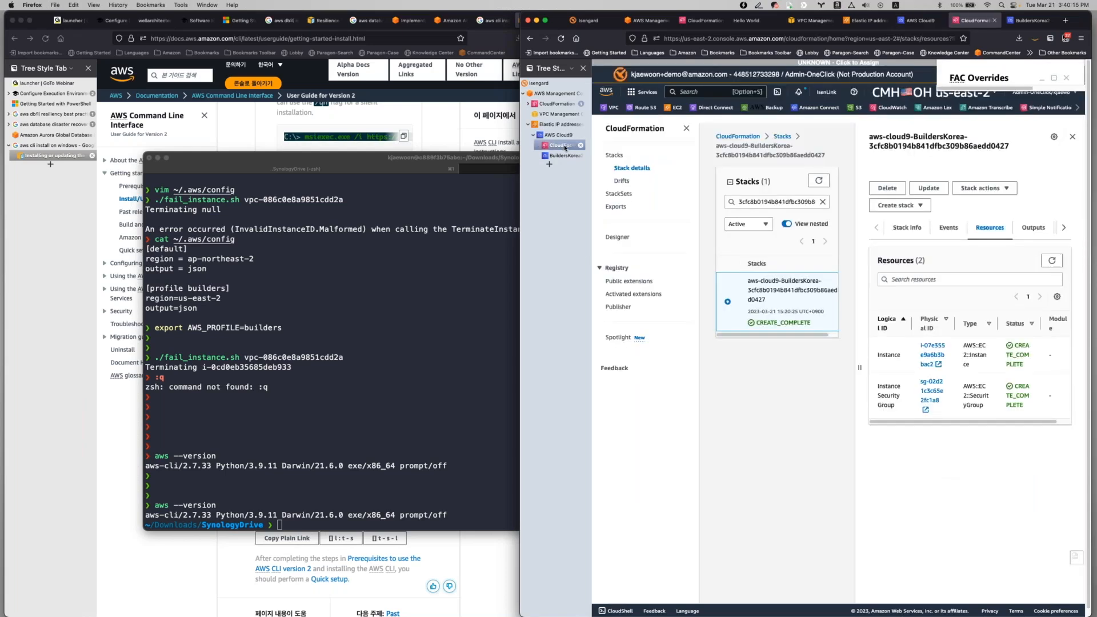
click(564, 156)
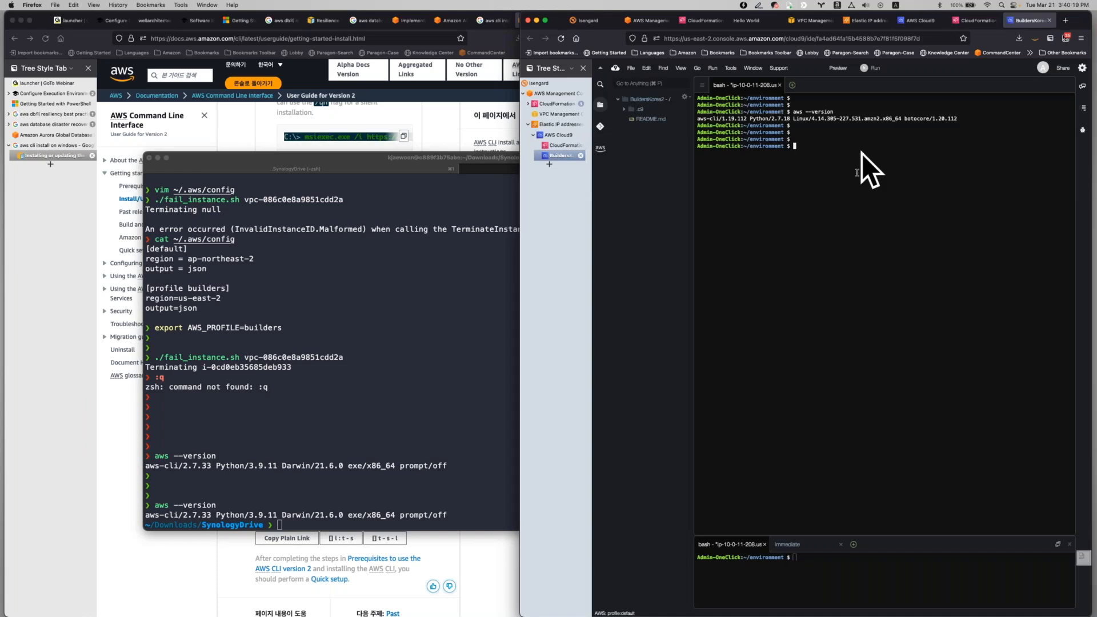
- Move the local terminal aside and open the Configure Execution Environment lab page from the browser tabs
drag(382, 157, 473, 196)
click(727, 167)
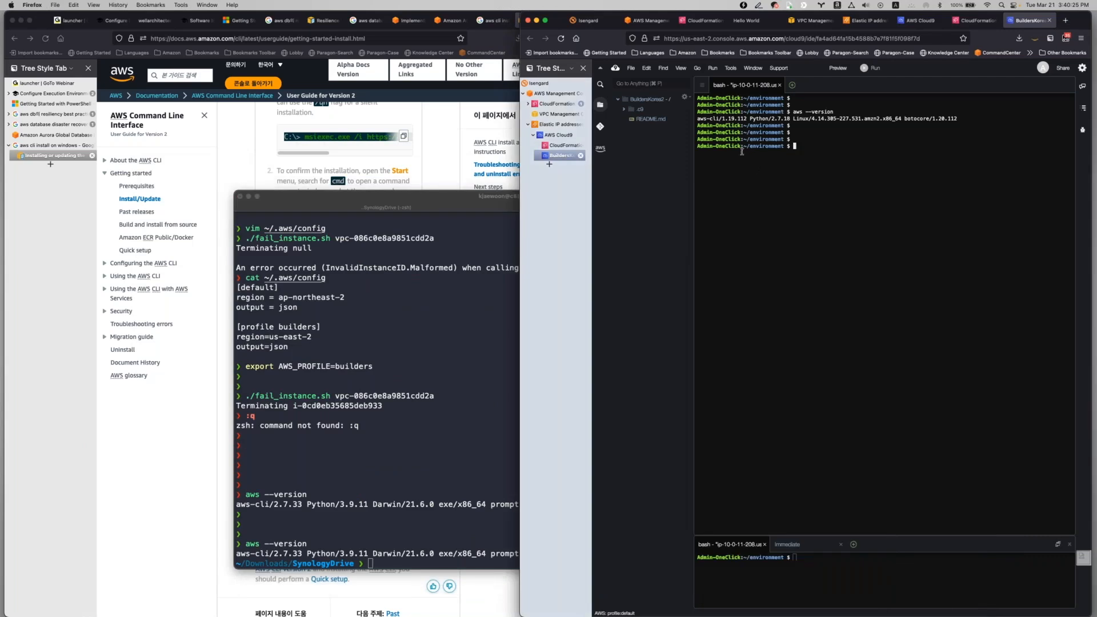
click(442, 160)
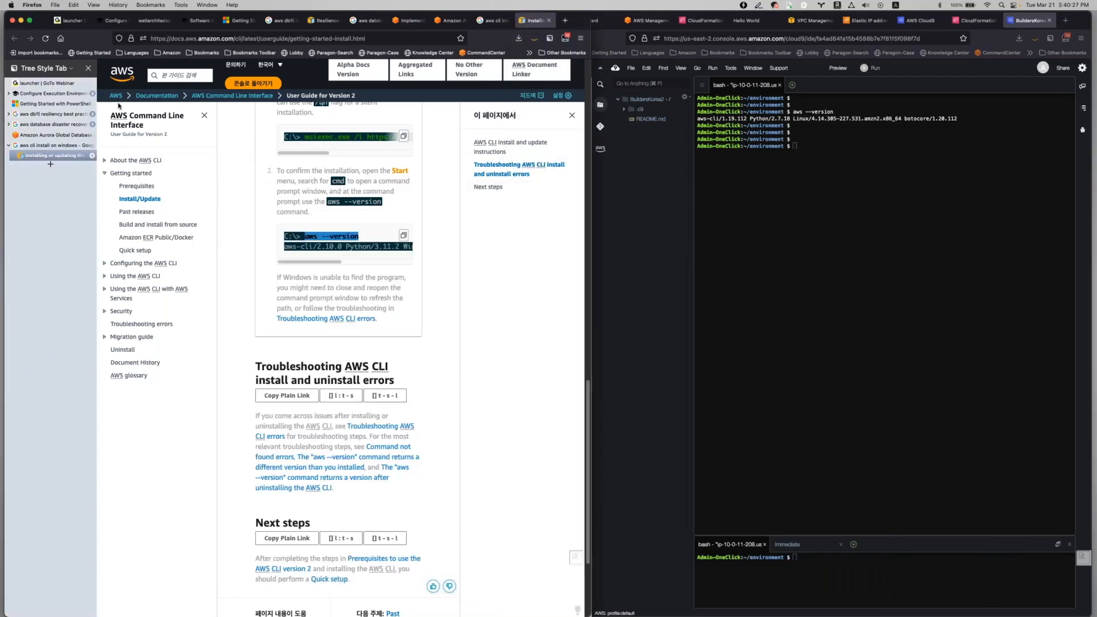
click(47, 84)
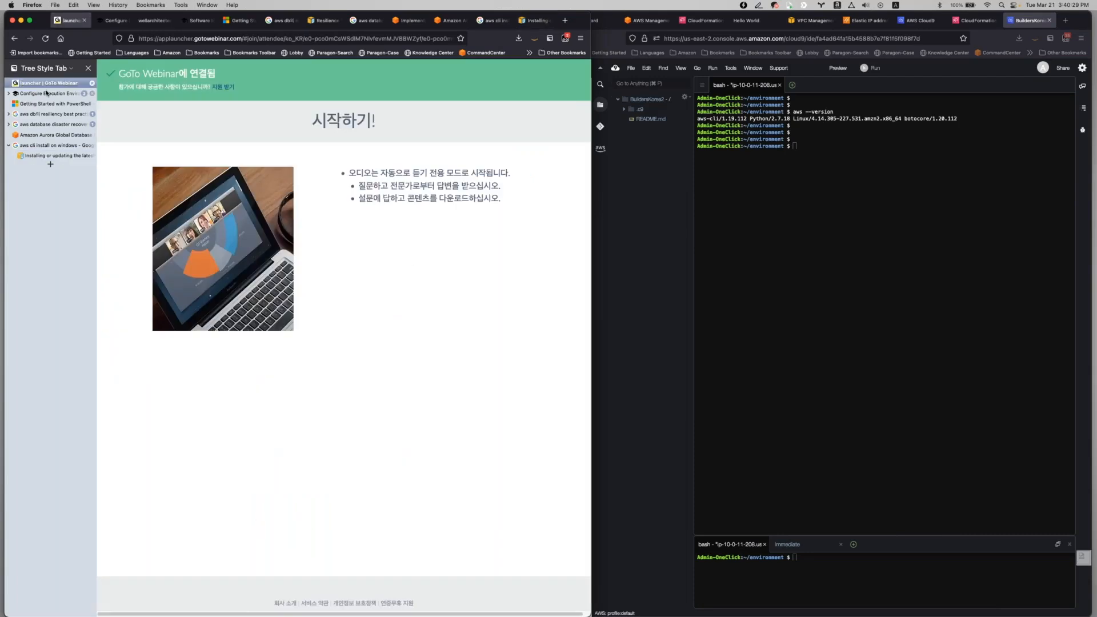
click(47, 93)
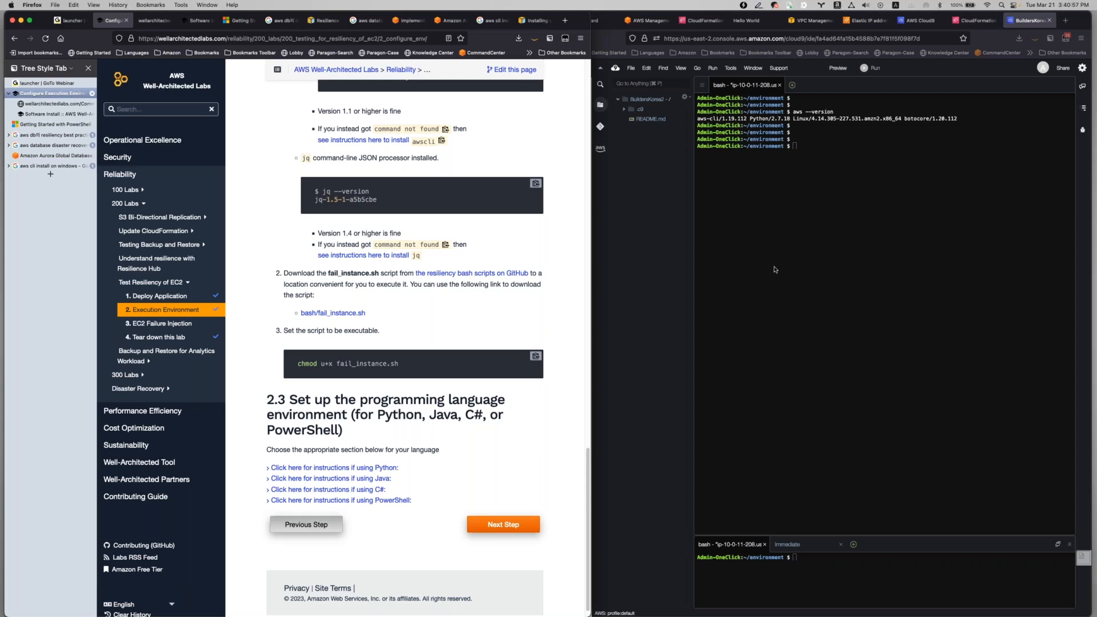
- Scroll the lab page up to the Option A – AWS CLI aws configure example, then return to Cloud9
click(774, 268)
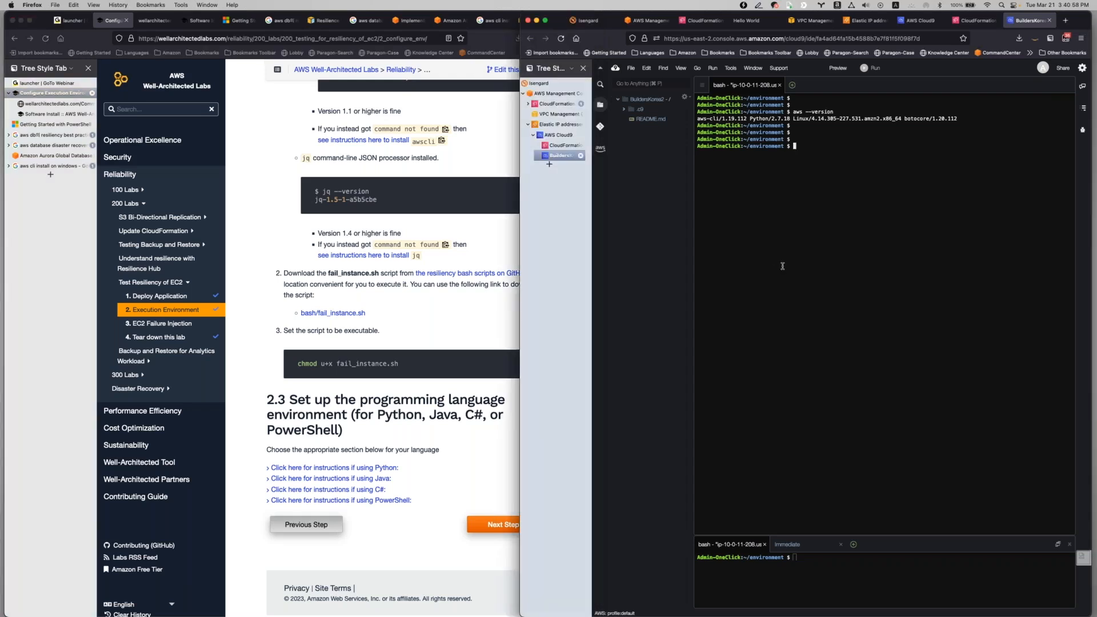
scroll(386, 258, up, 1)
scroll(386, 258, up, 5)
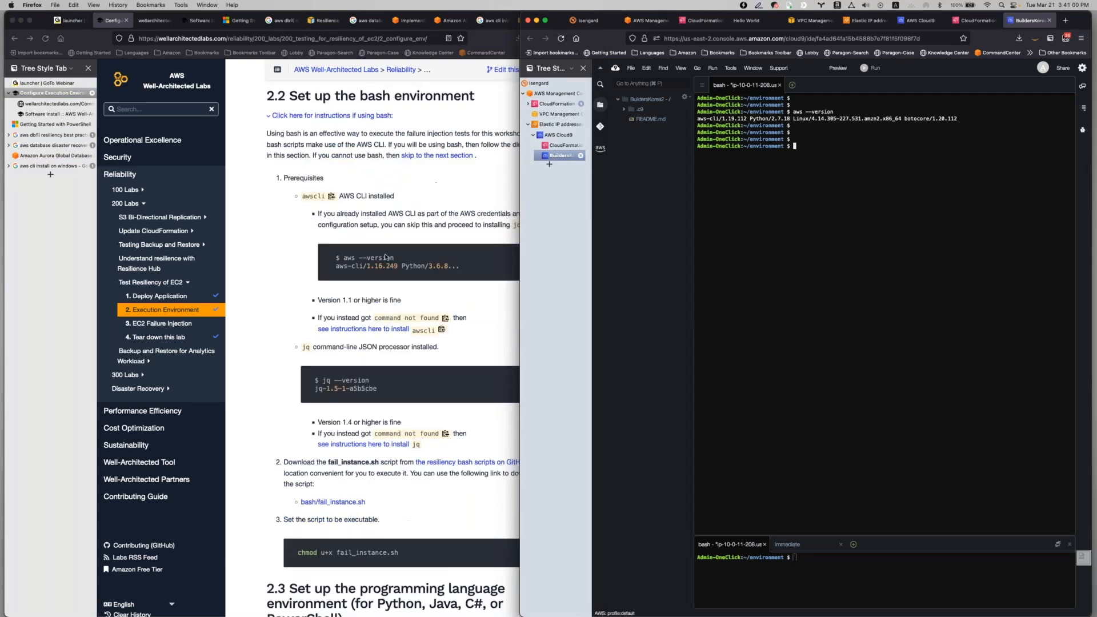
scroll(385, 258, up, 10)
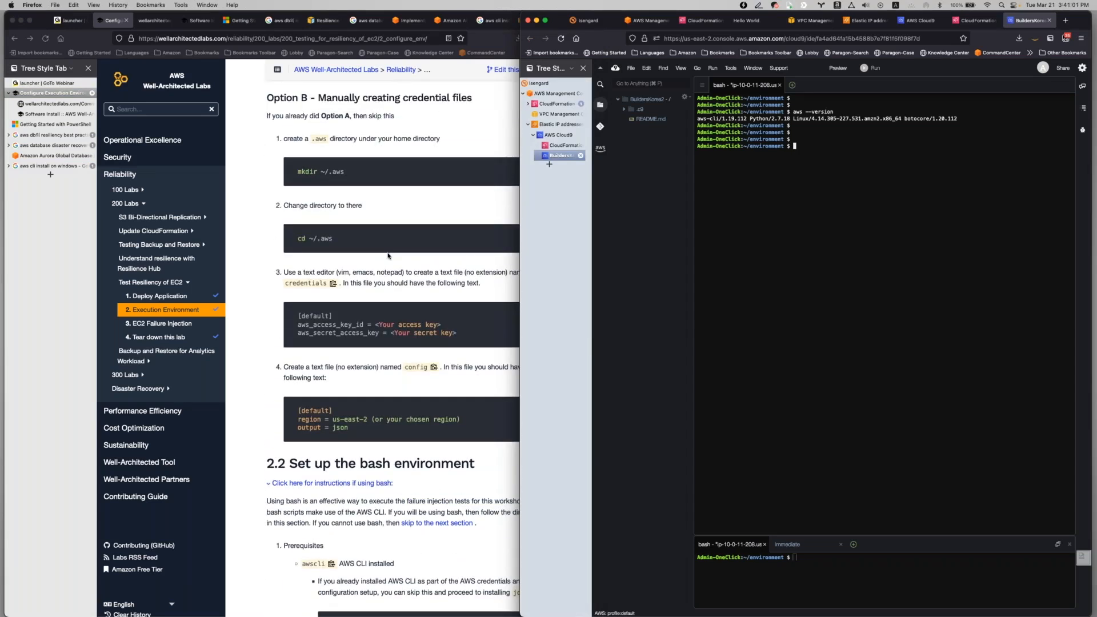
scroll(388, 256, up, 4)
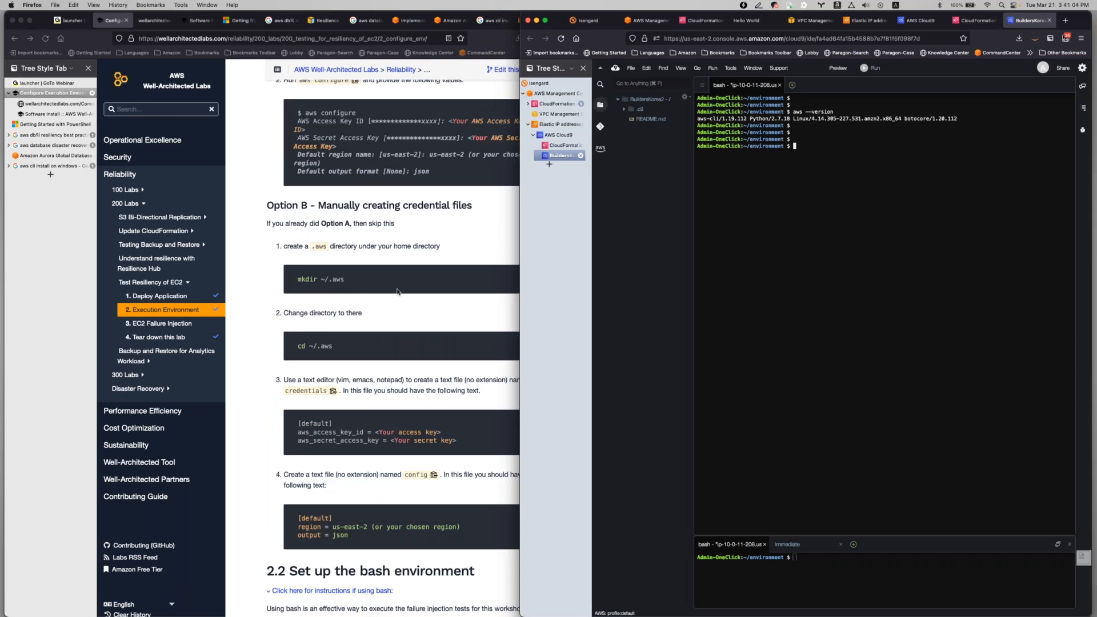
scroll(397, 292, up, 6)
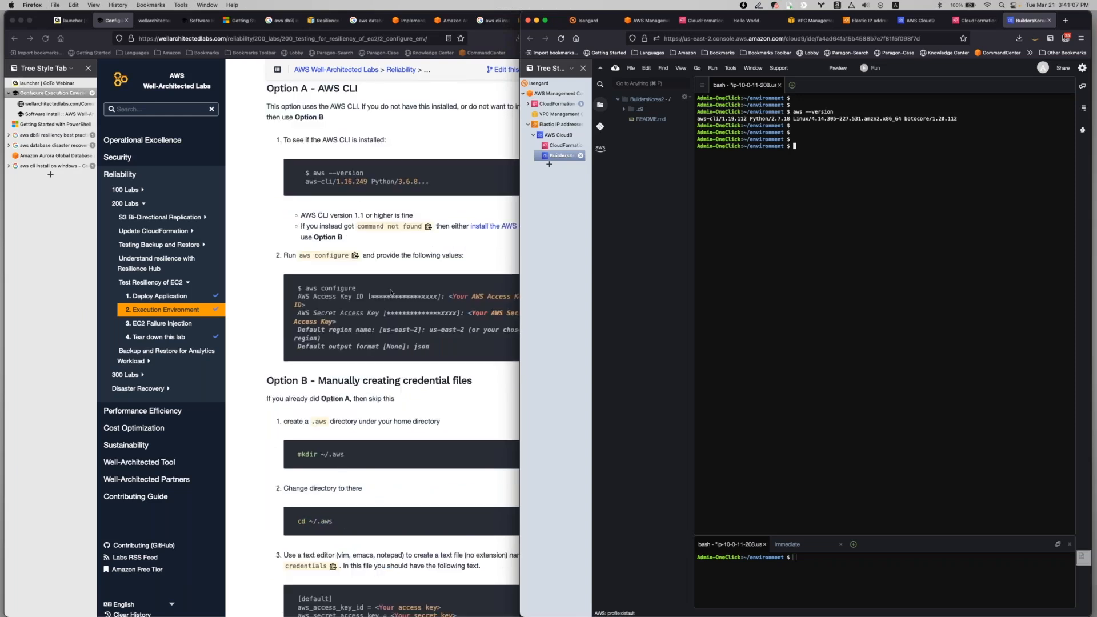
click(381, 295)
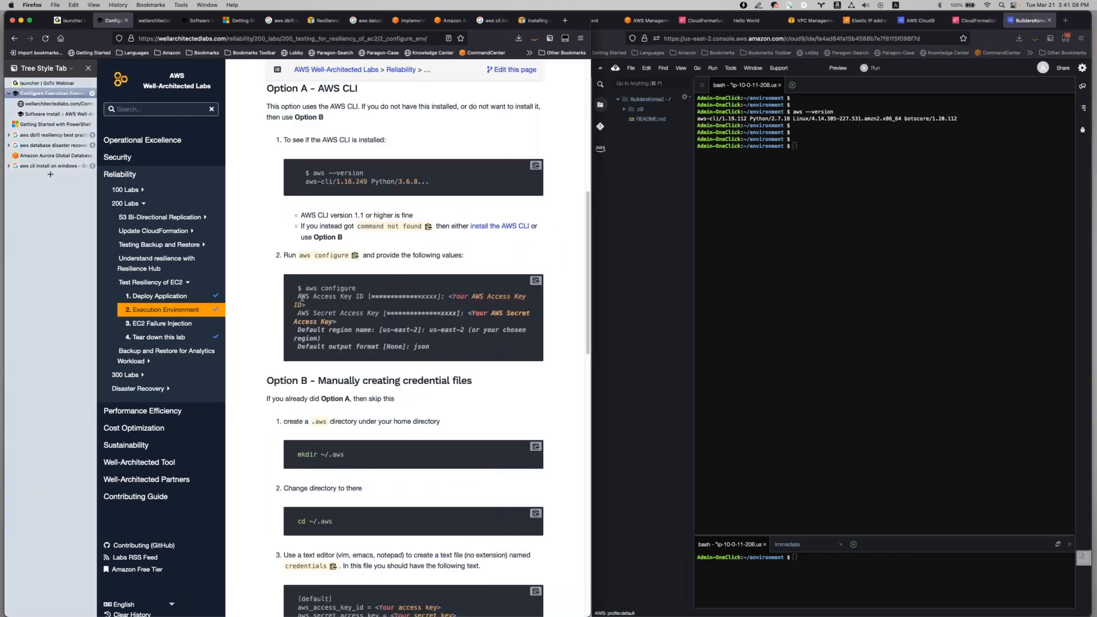
drag(309, 314, 395, 313)
click(368, 317)
click(736, 242)
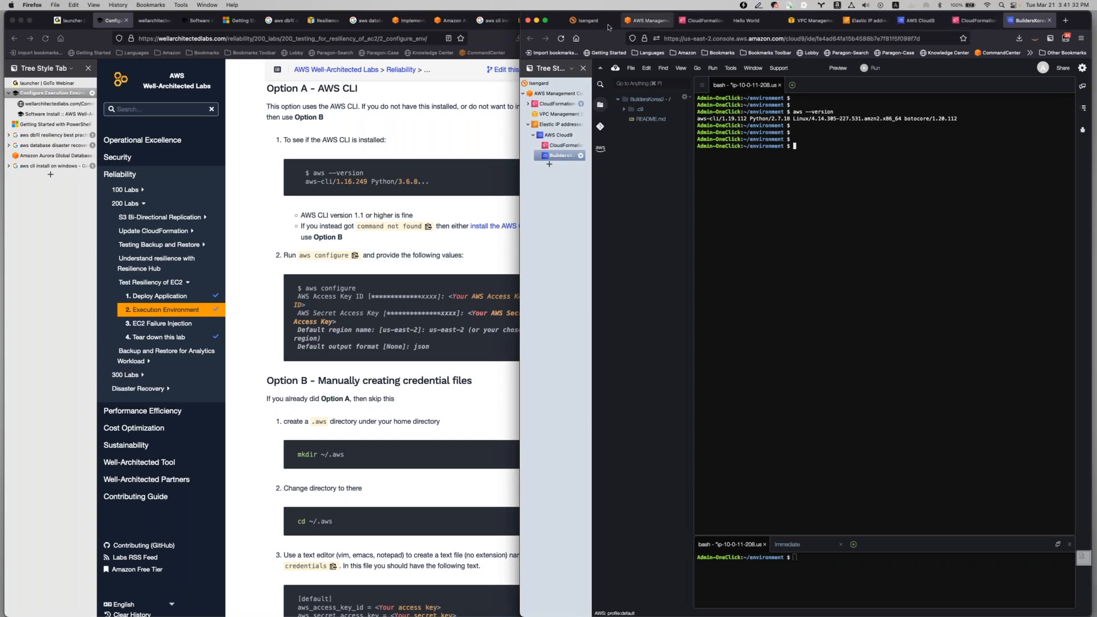
- Search Console Home for iam, open IAM in a new tab, and go to its Users list
click(641, 22)
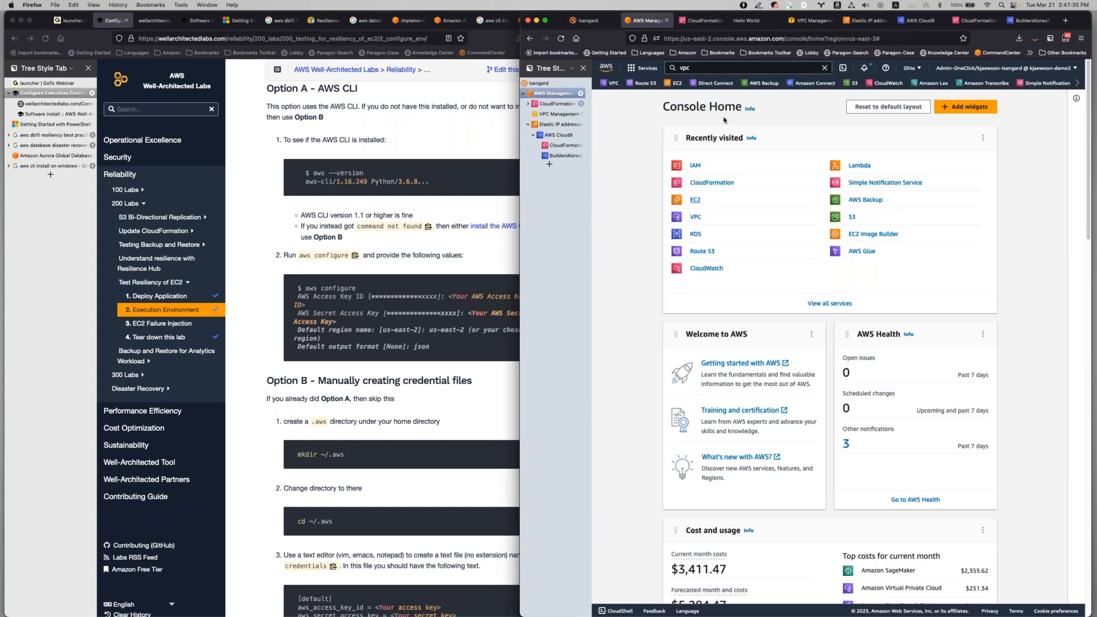
click(689, 66)
text(vpc)
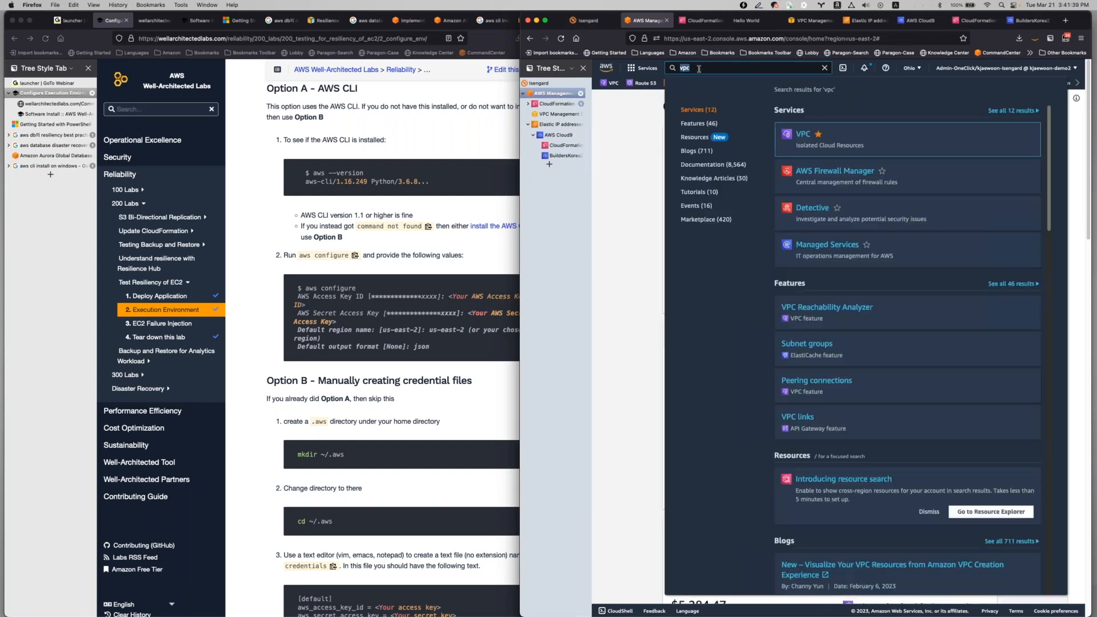
text(iam)
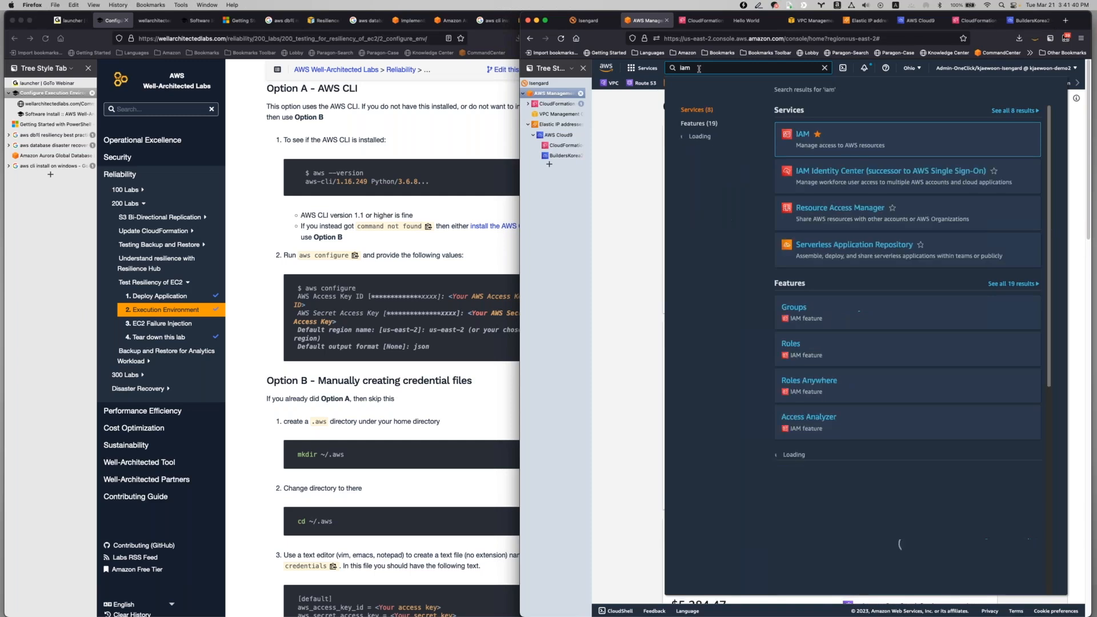
right_click(803, 135)
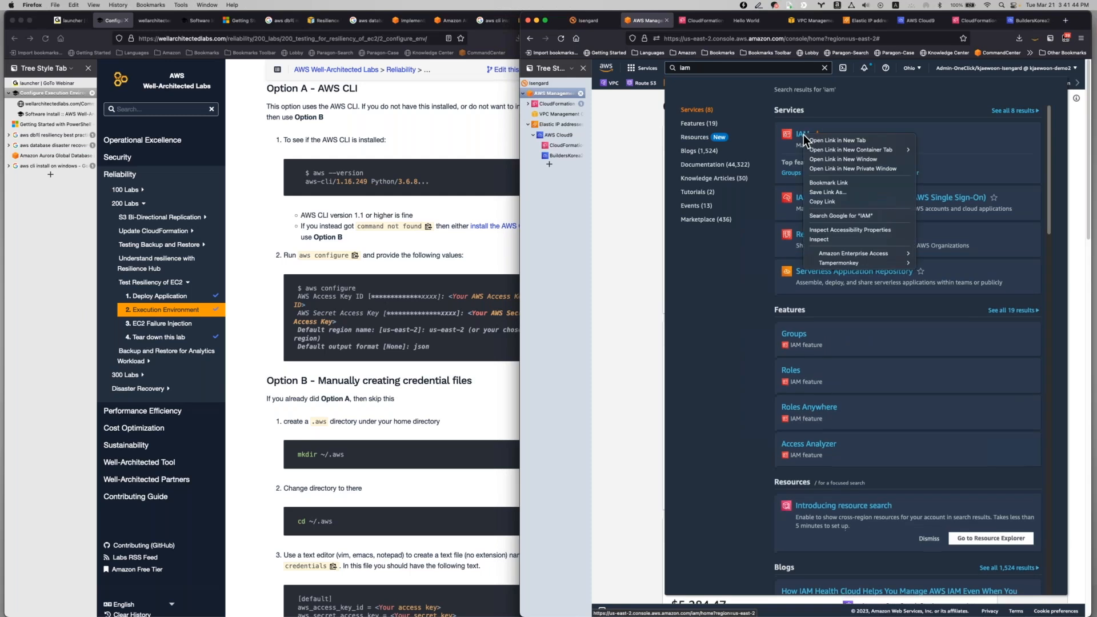
click(823, 140)
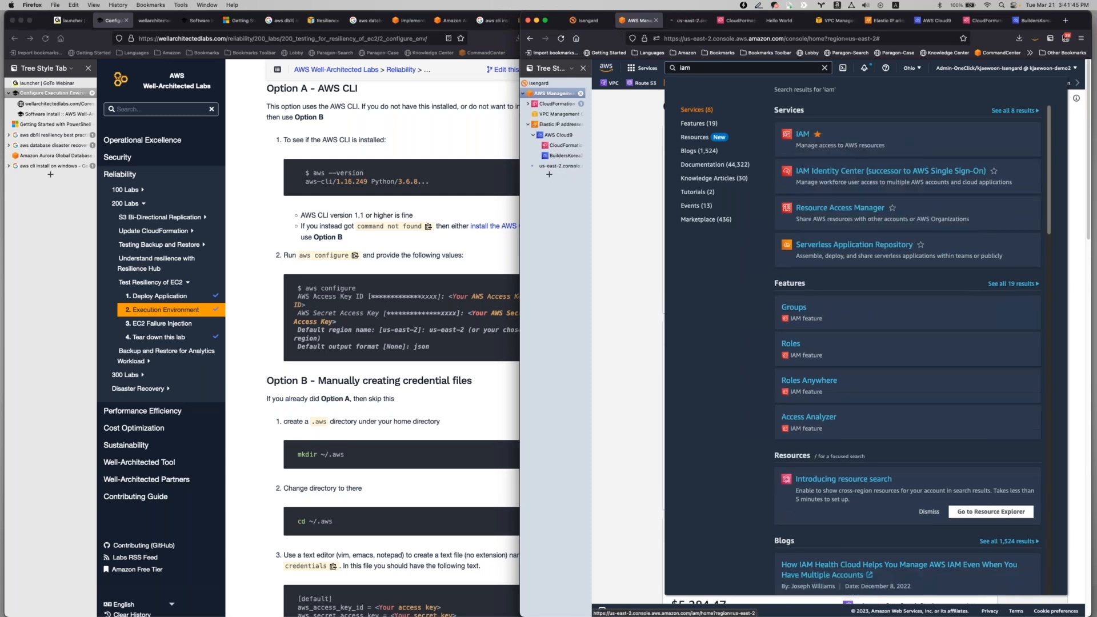
click(557, 166)
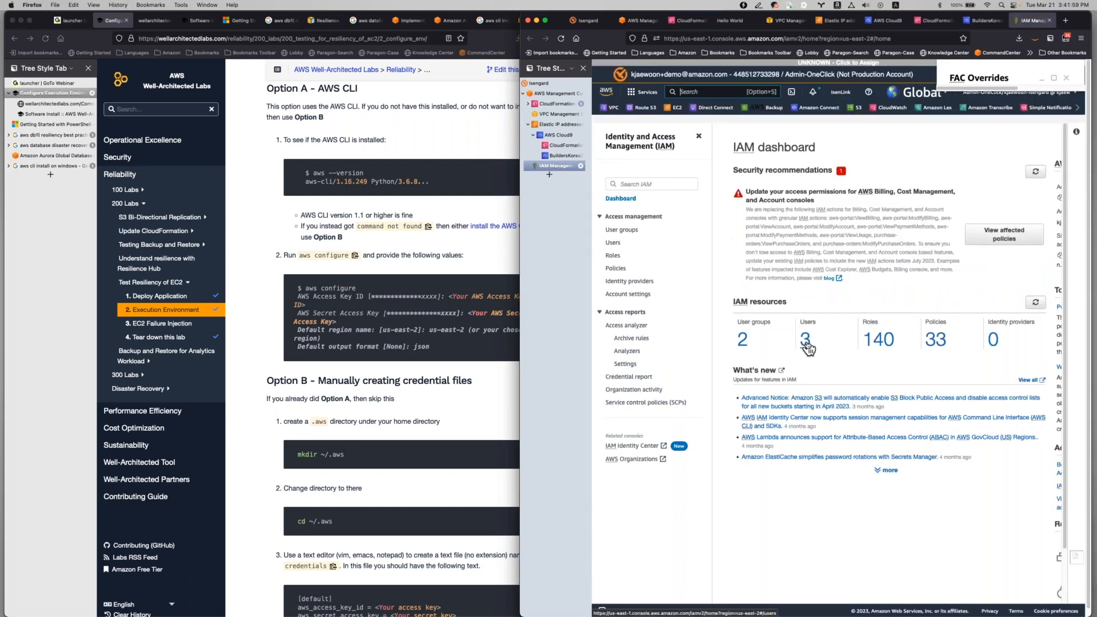
click(805, 343)
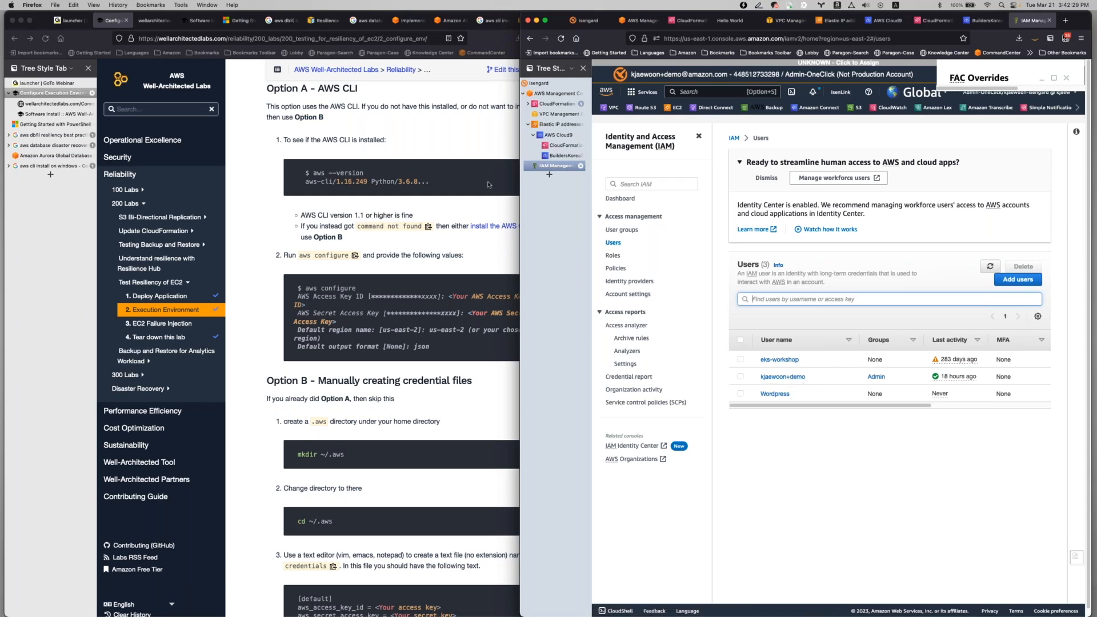
- Open the Admin-group user's summary page and switch to its Security credentials
click(790, 380)
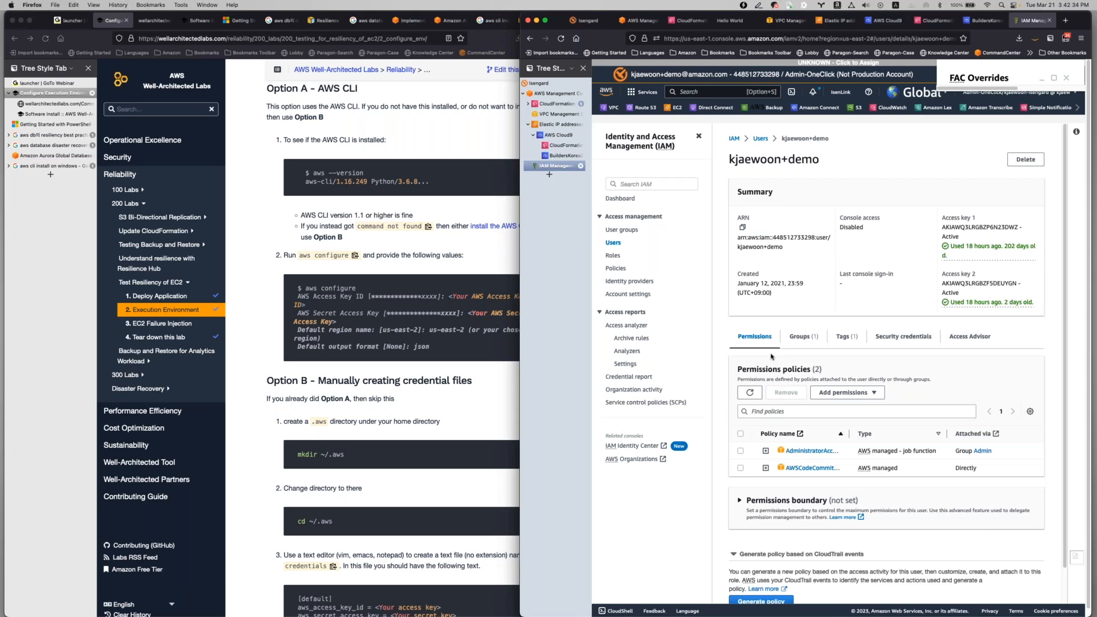
scroll(770, 356, down, 2)
scroll(924, 310, down, 1)
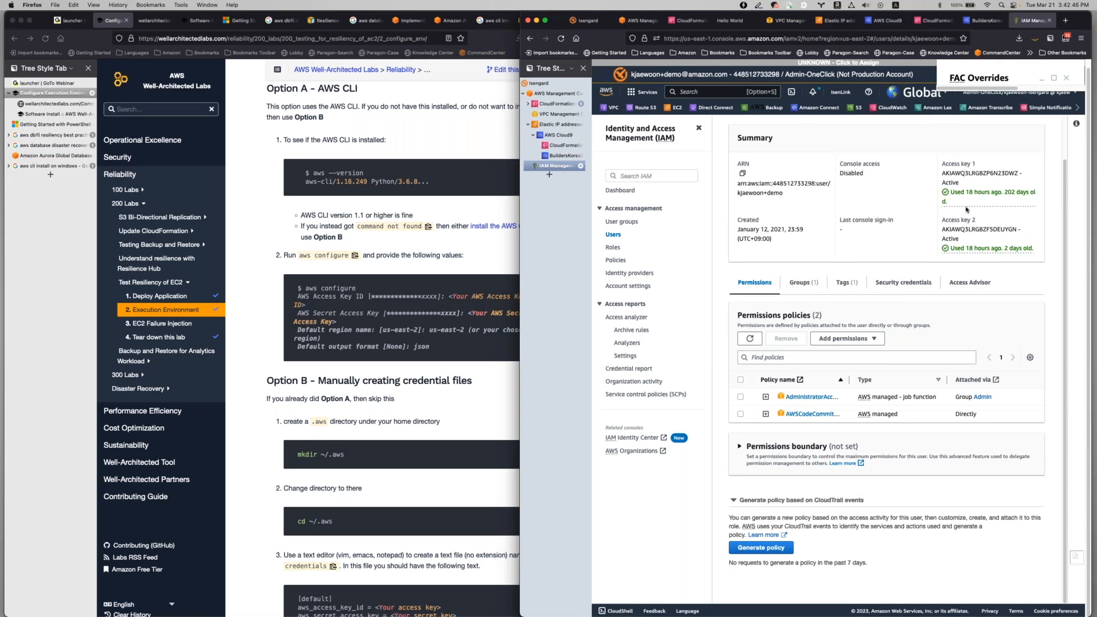
scroll(971, 228, up, 1)
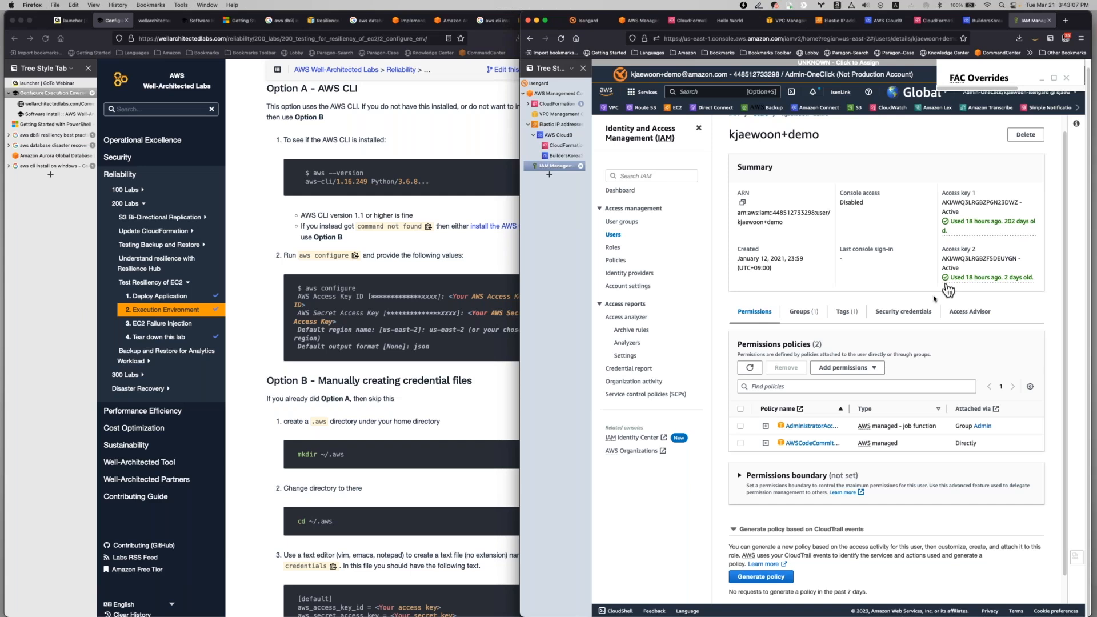
click(910, 319)
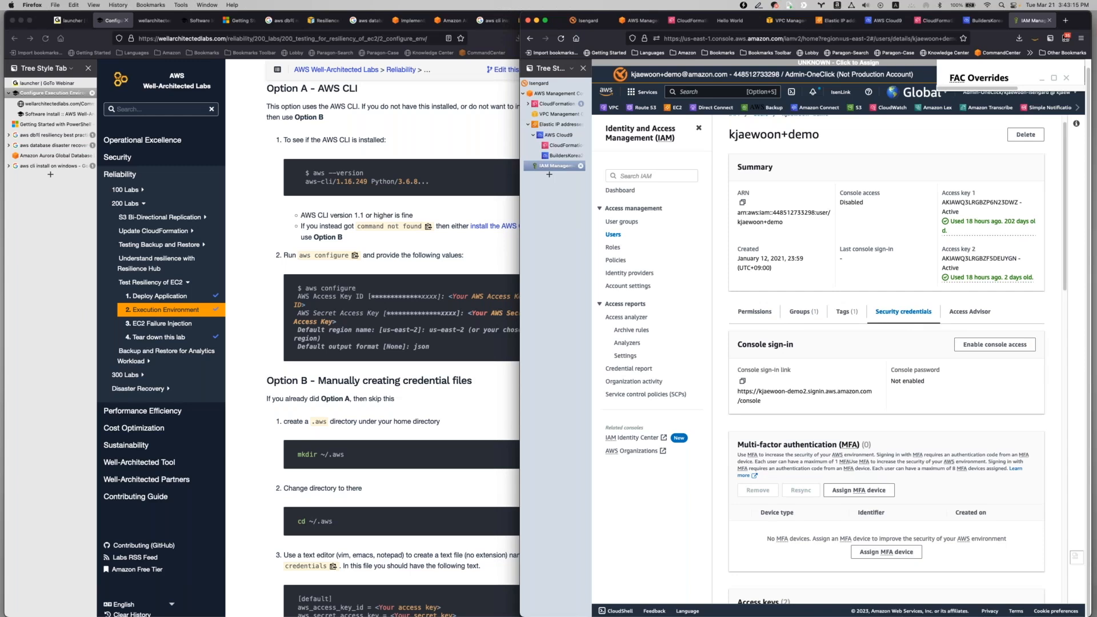
- Scroll down to the Access keys section listing the two active keys
scroll(958, 417, down, 1)
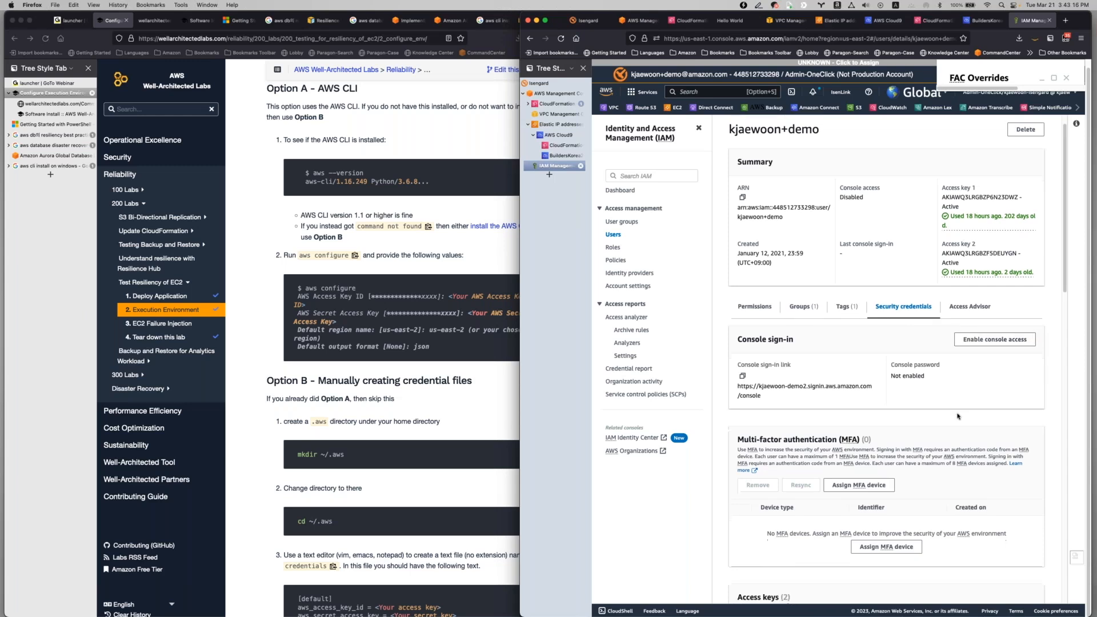
scroll(958, 416, down, 10)
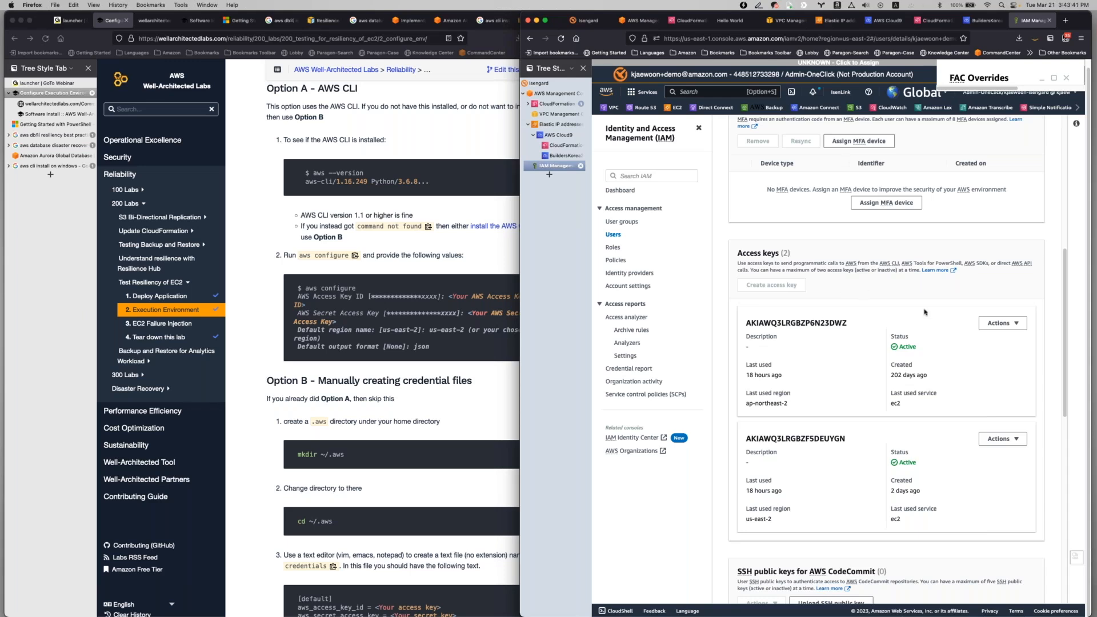
scroll(893, 312, down, 2)
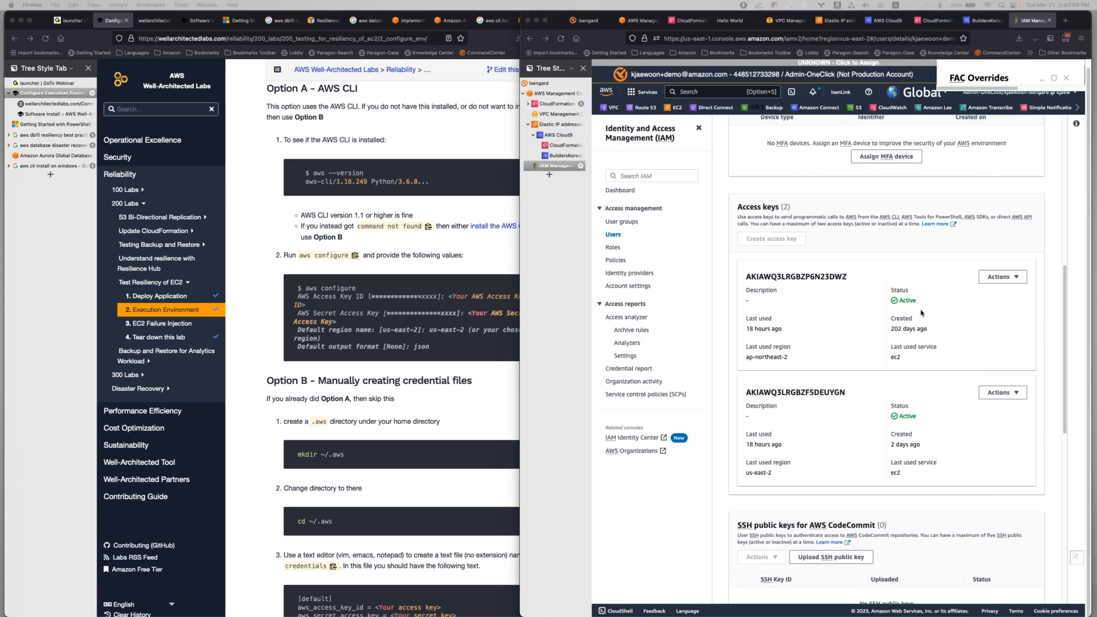
- Deactivate and delete the second access key, confirming with its copied key ID
click(875, 301)
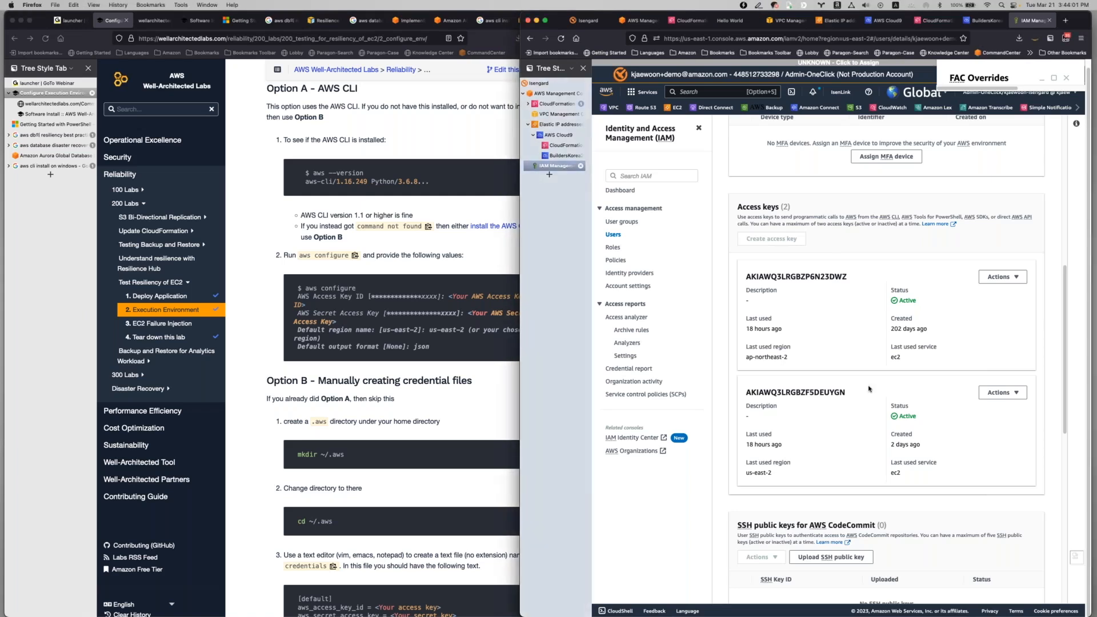
click(1004, 392)
click(1024, 421)
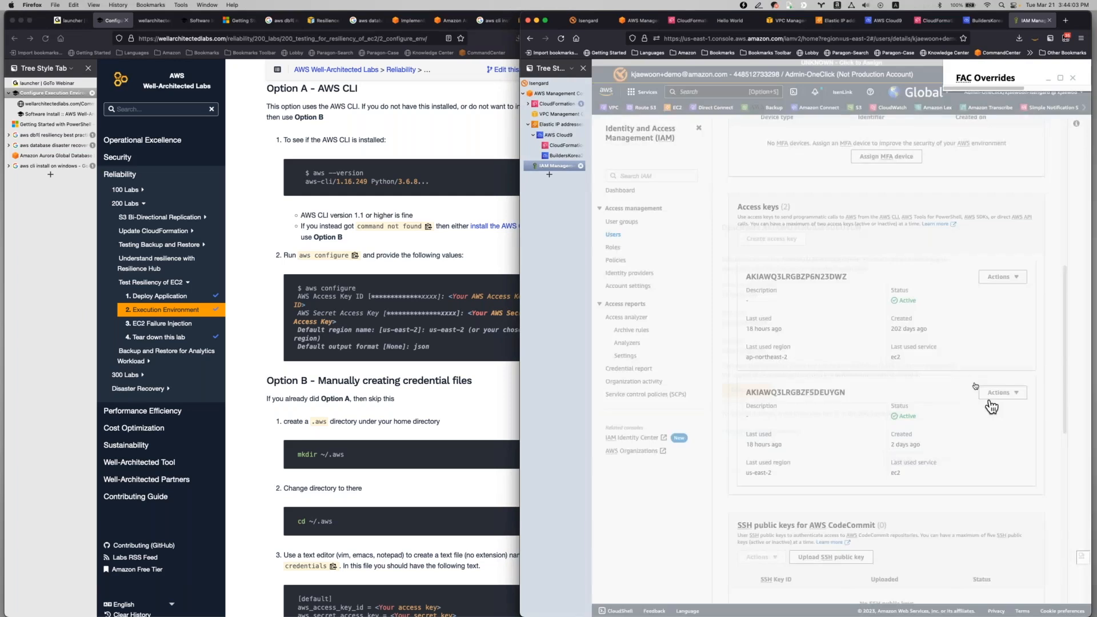
double_click(805, 257)
key(super+c)
click(749, 388)
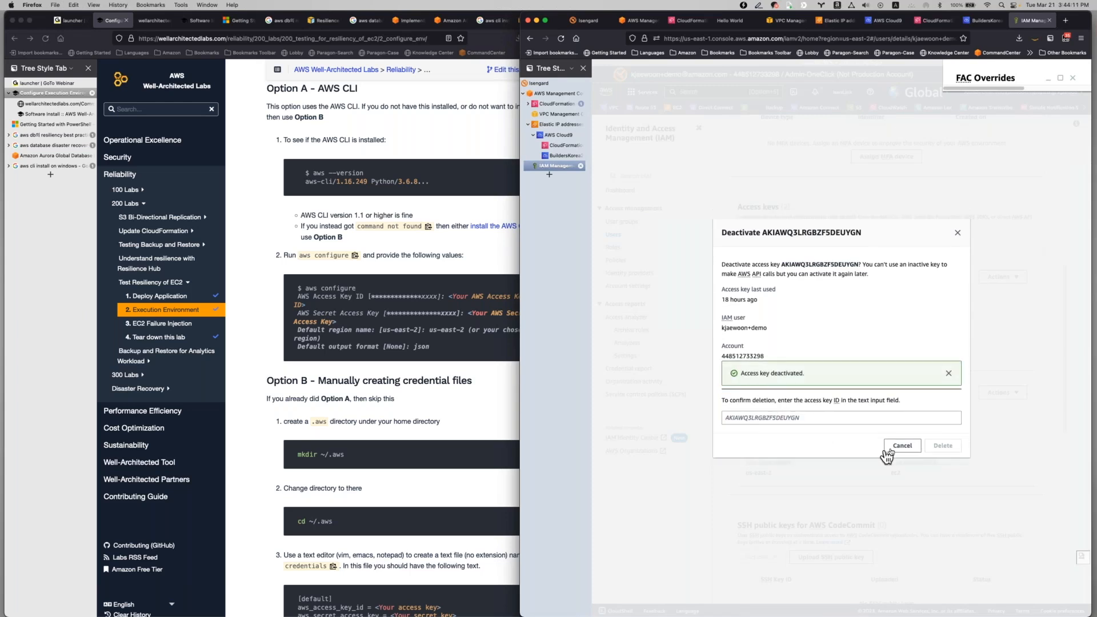
click(811, 418)
key(super+v)
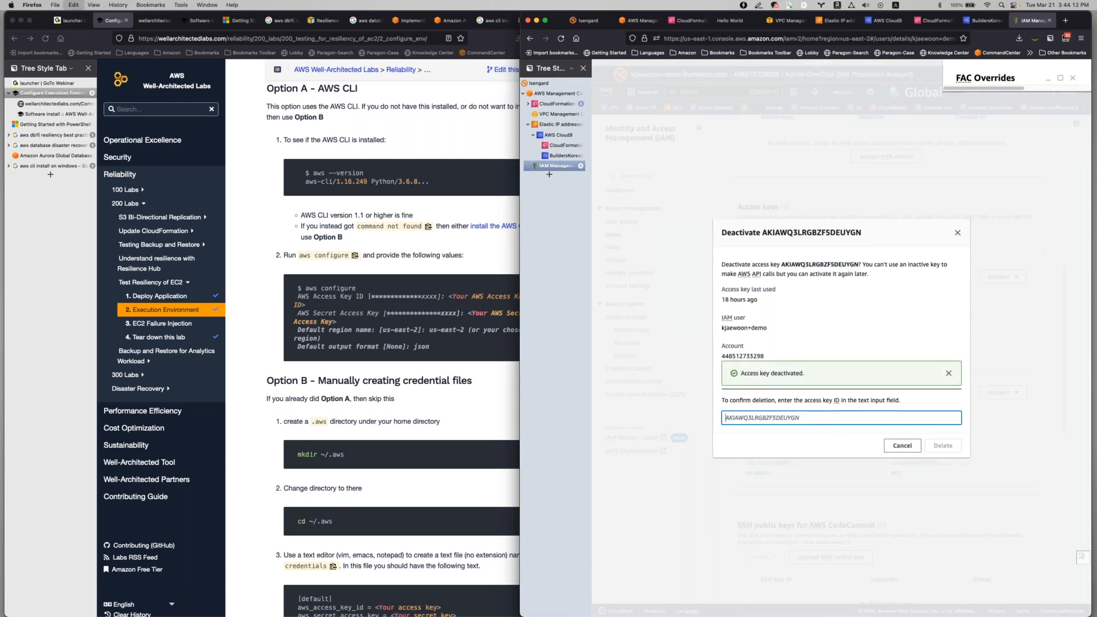
click(943, 446)
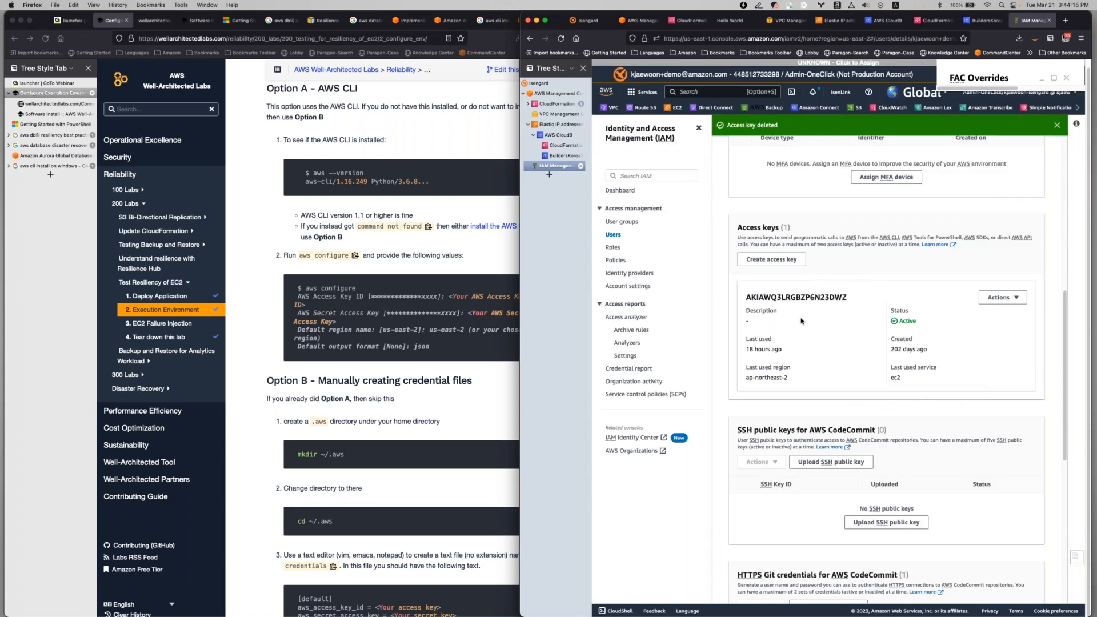
- Deactivate and delete the remaining access key, confirming with its key ID
click(1000, 297)
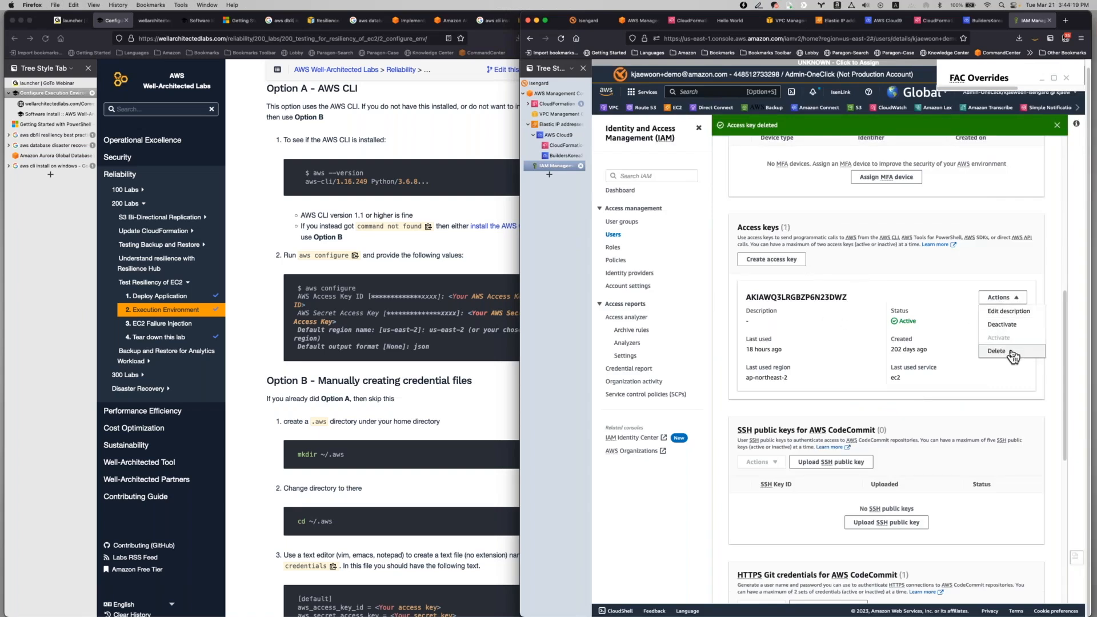
click(1012, 353)
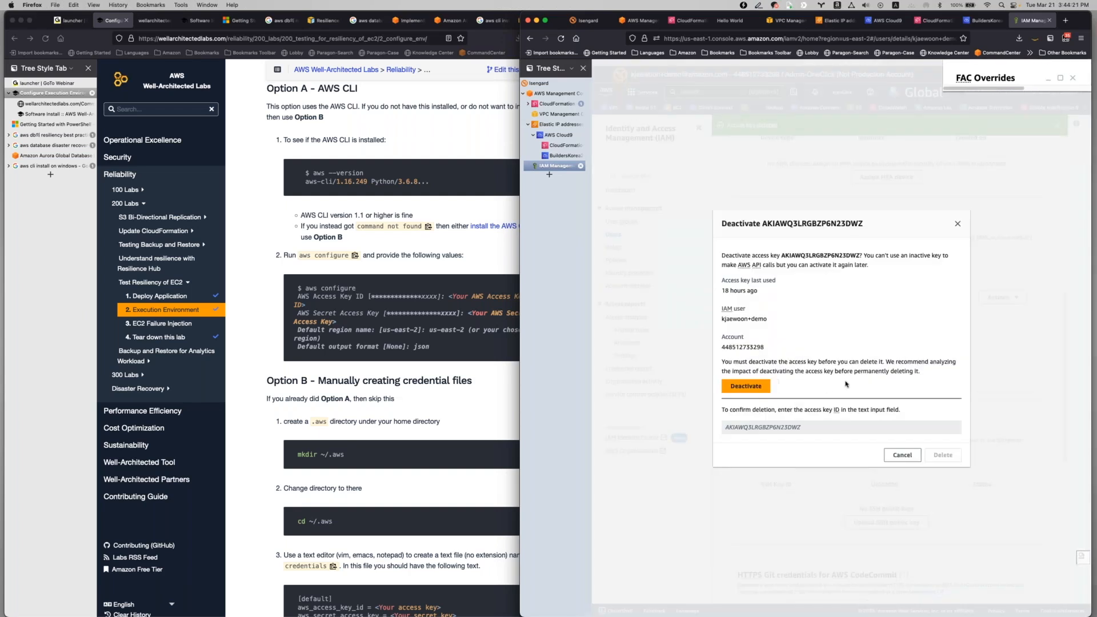
click(849, 386)
double_click(807, 263)
click(792, 416)
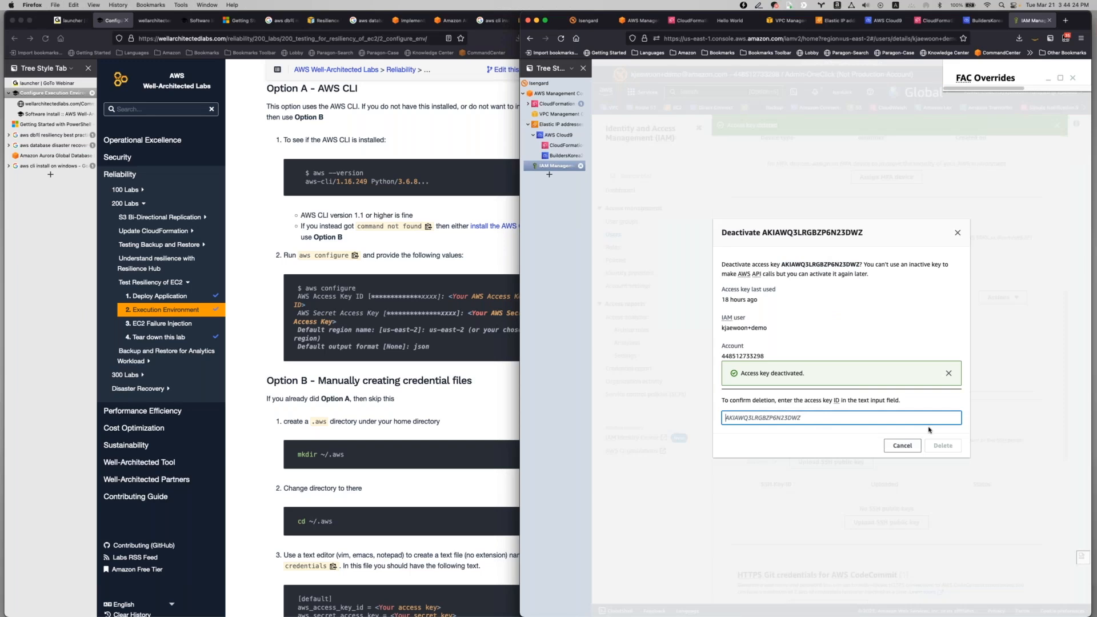
key(super+v)
click(939, 445)
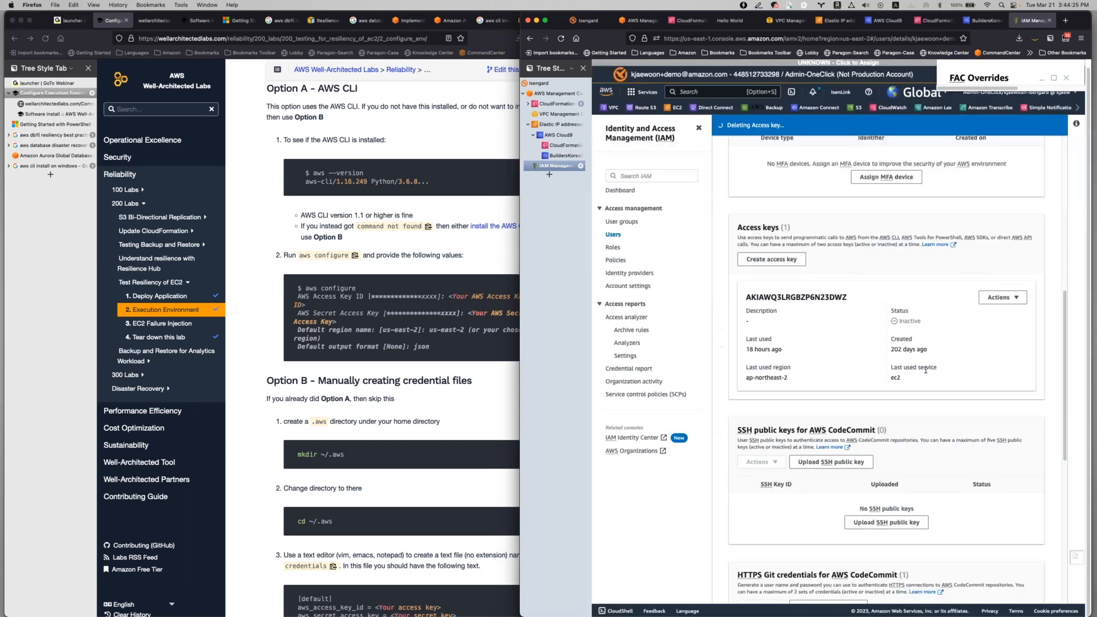
- Create a new CLI access key with the description tag 'Builders'
click(772, 260)
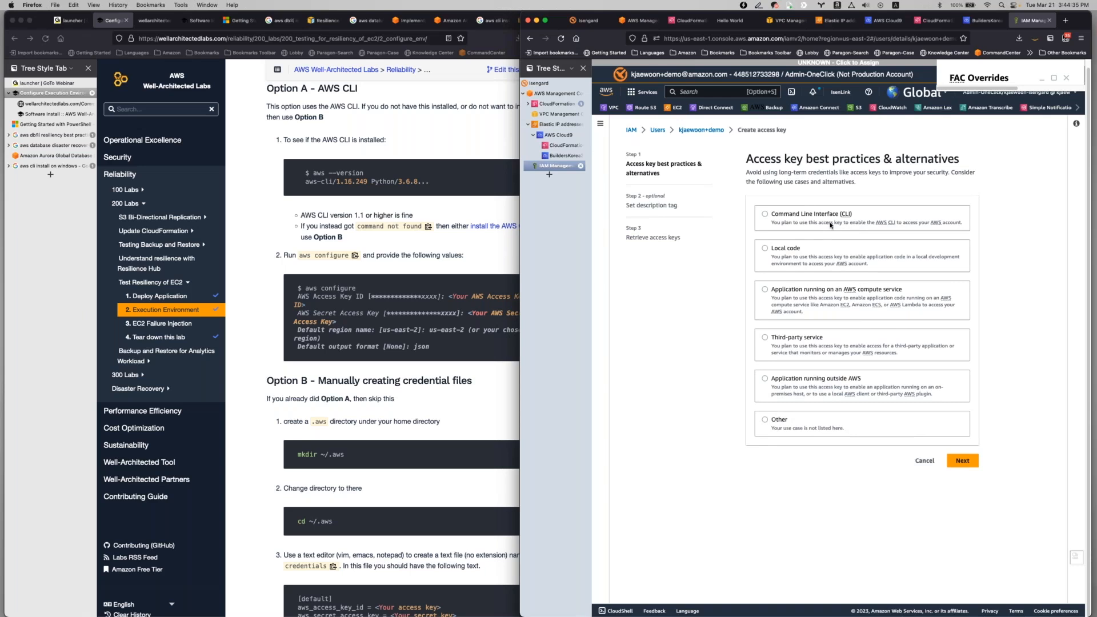
click(765, 214)
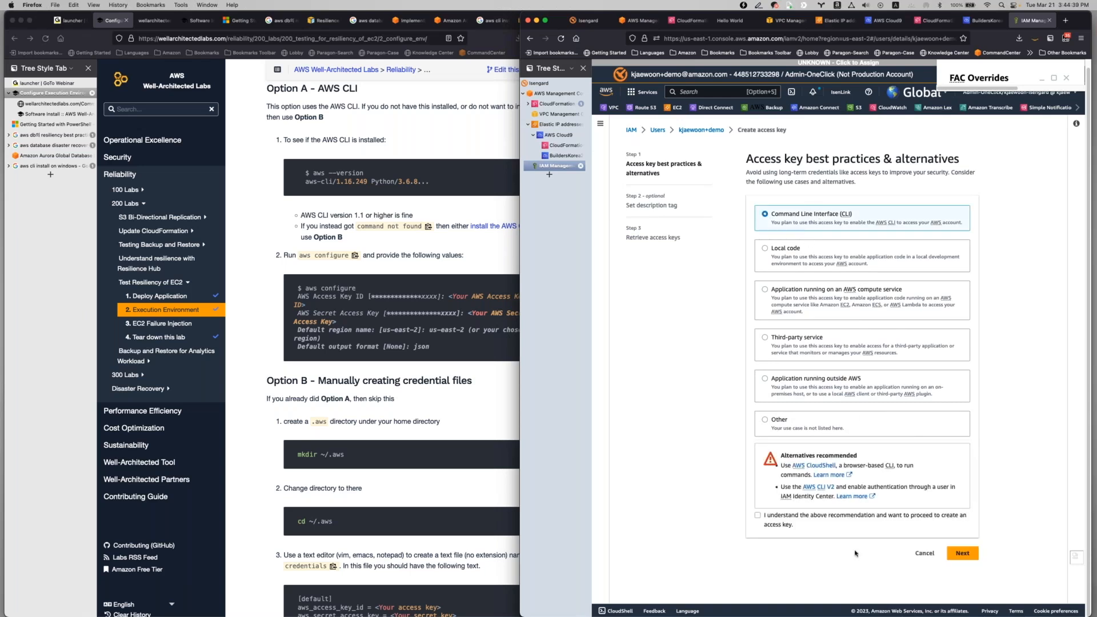
click(758, 516)
click(962, 552)
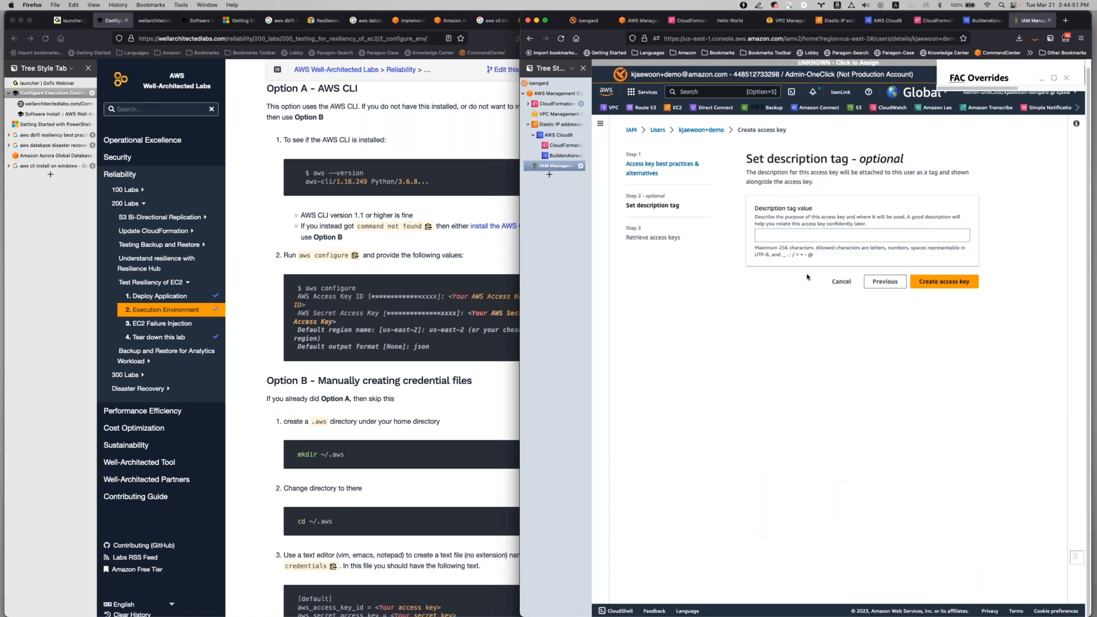
click(794, 235)
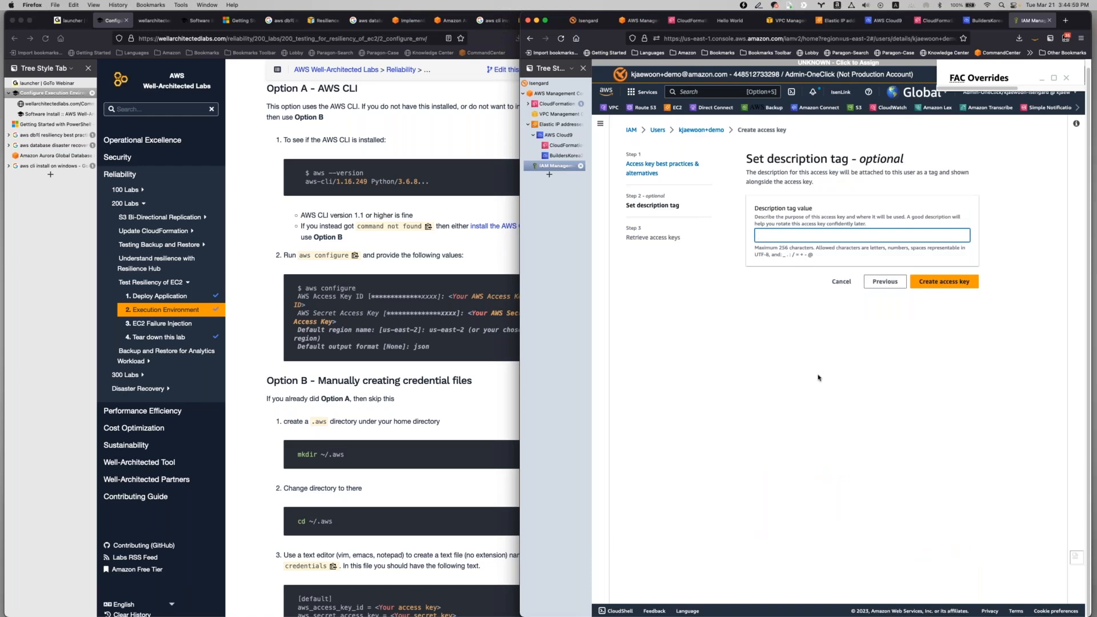
text(BuildersKorea)
click(939, 283)
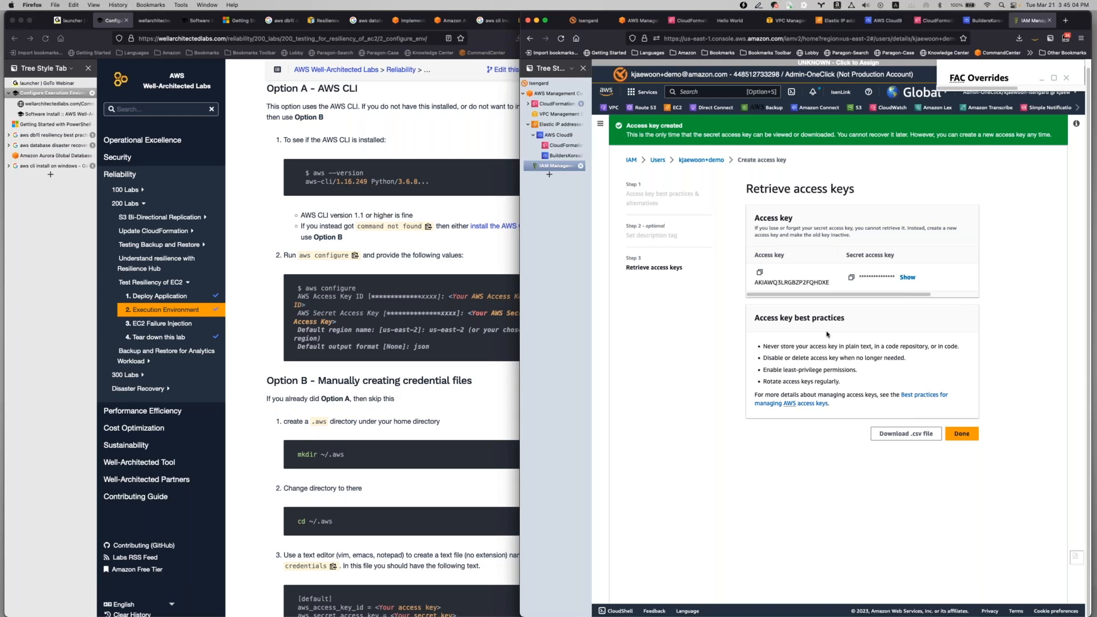
- Download the new key's .csv credentials file, open it, and move its window aside
drag(762, 219, 785, 256)
click(914, 436)
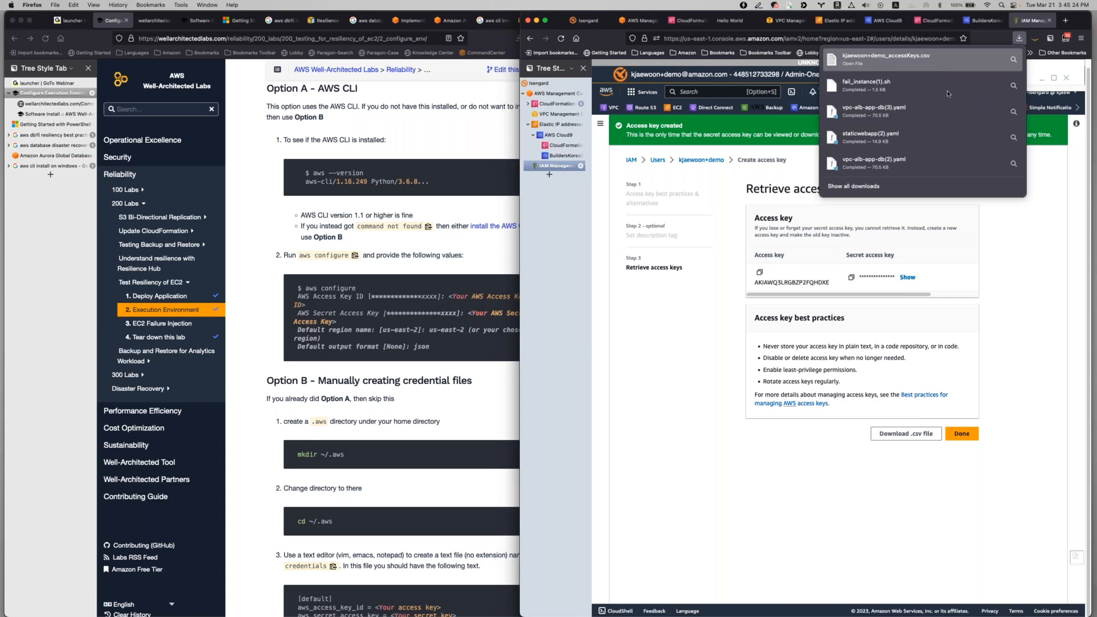
click(721, 224)
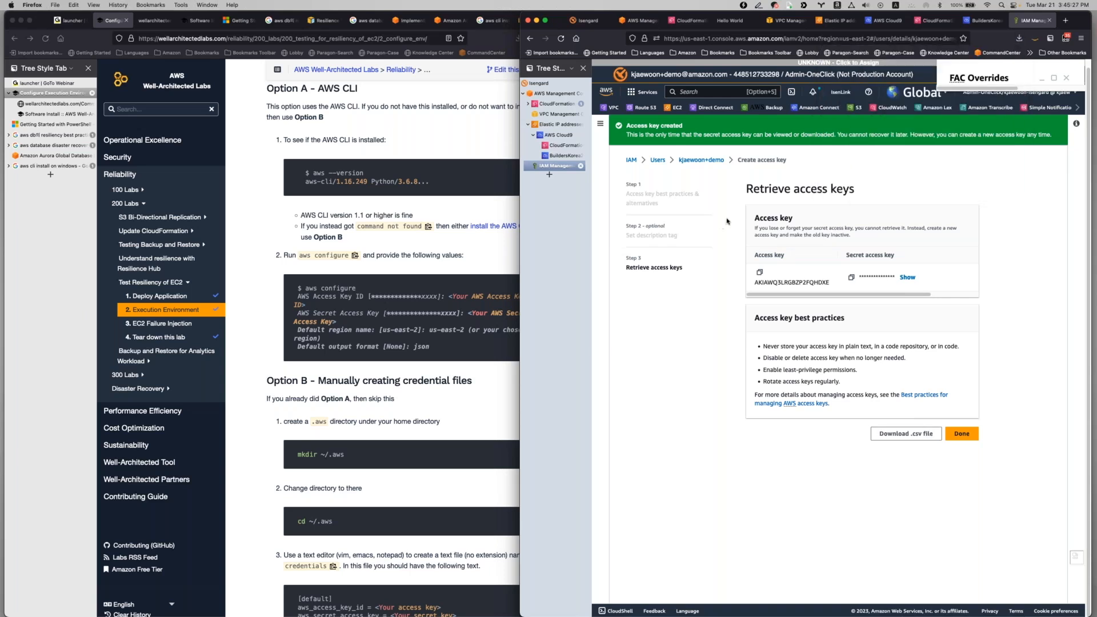
key(super+space)
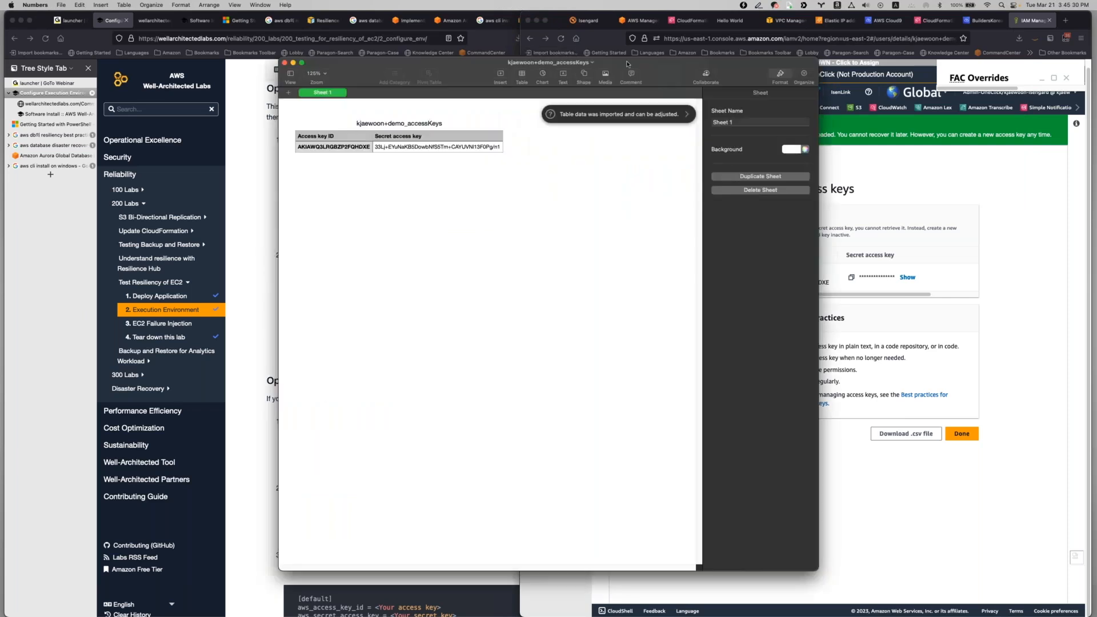
drag(626, 64, 0, 159)
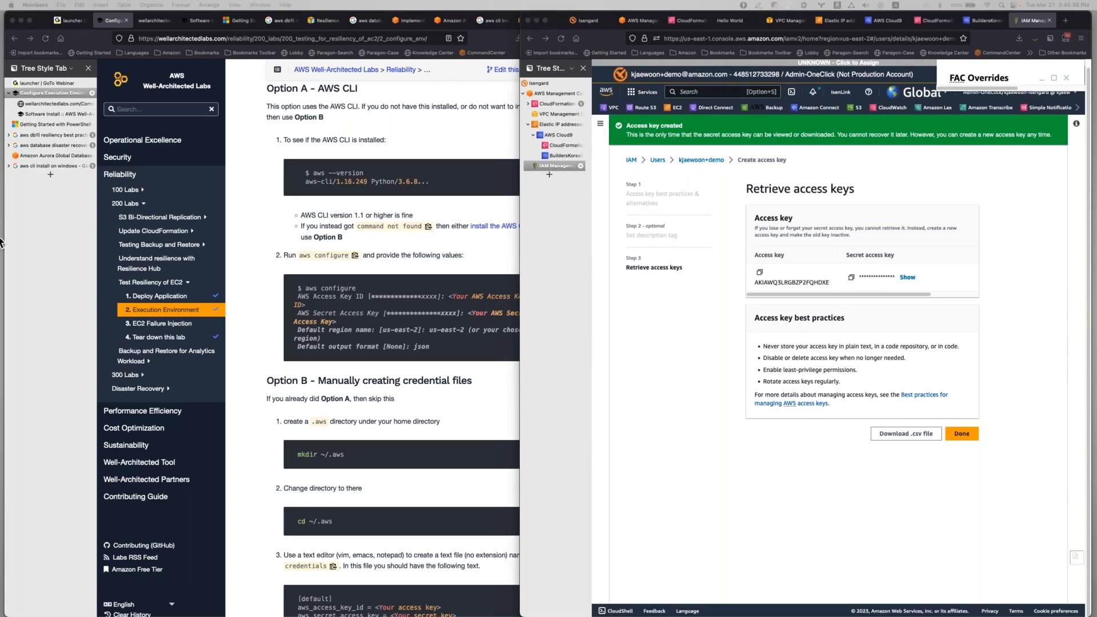
- Return to the browser and switch to the Cloud9 environment tab
click(560, 154)
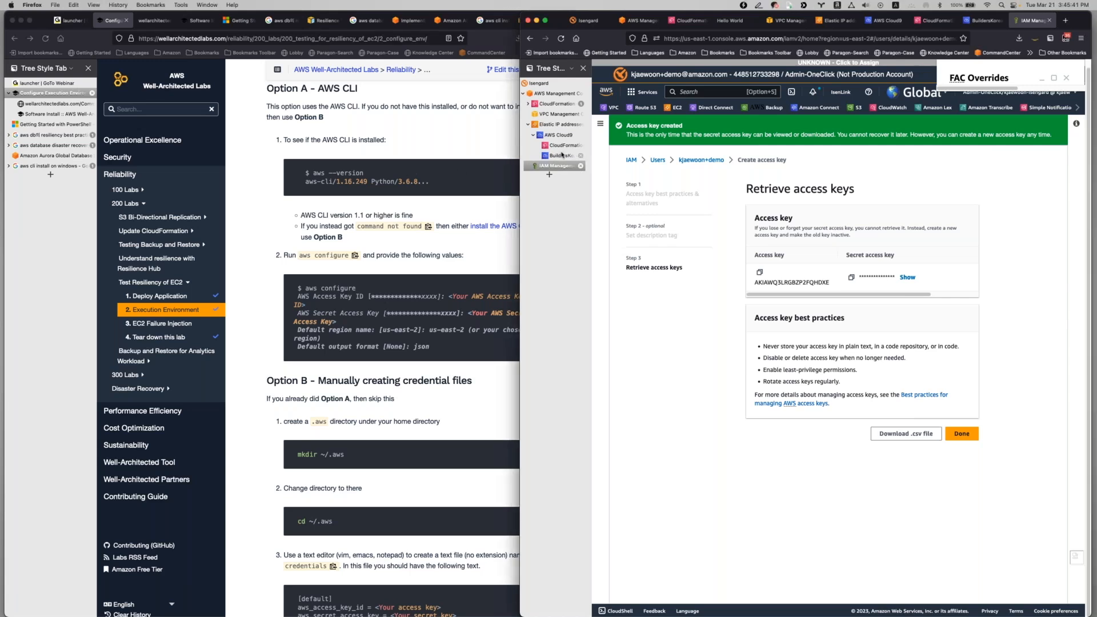
click(562, 146)
click(567, 155)
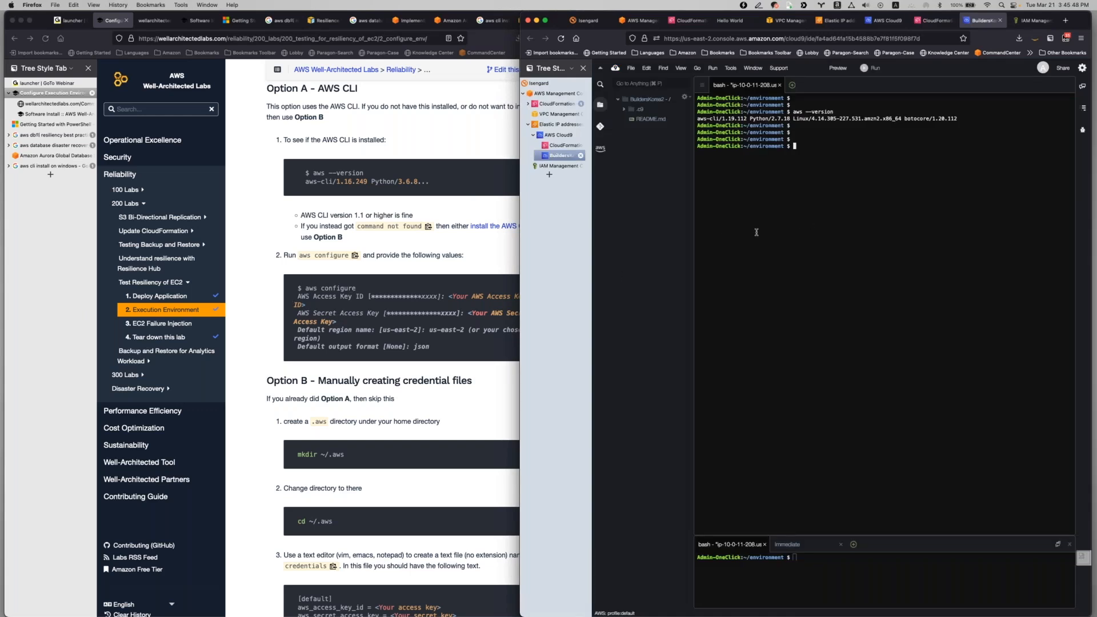
- Run aws configure with the new key ID and secret, us-east-2 and json, and force the credentials update
text(aws configure)
key(Return)
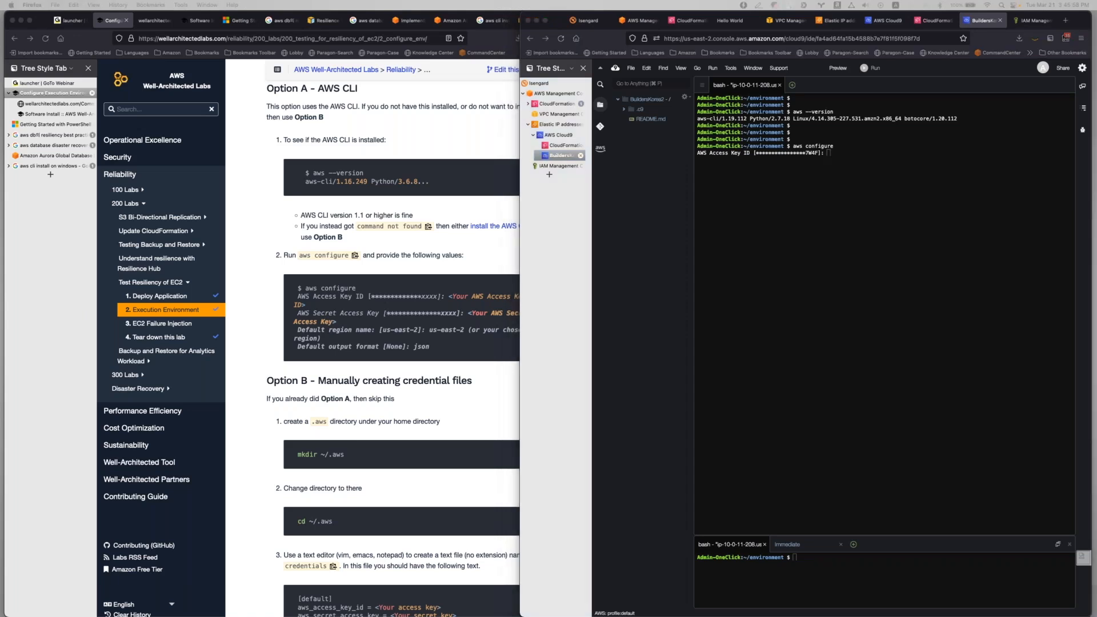
click(641, 149)
key(super+v)
key(Return)
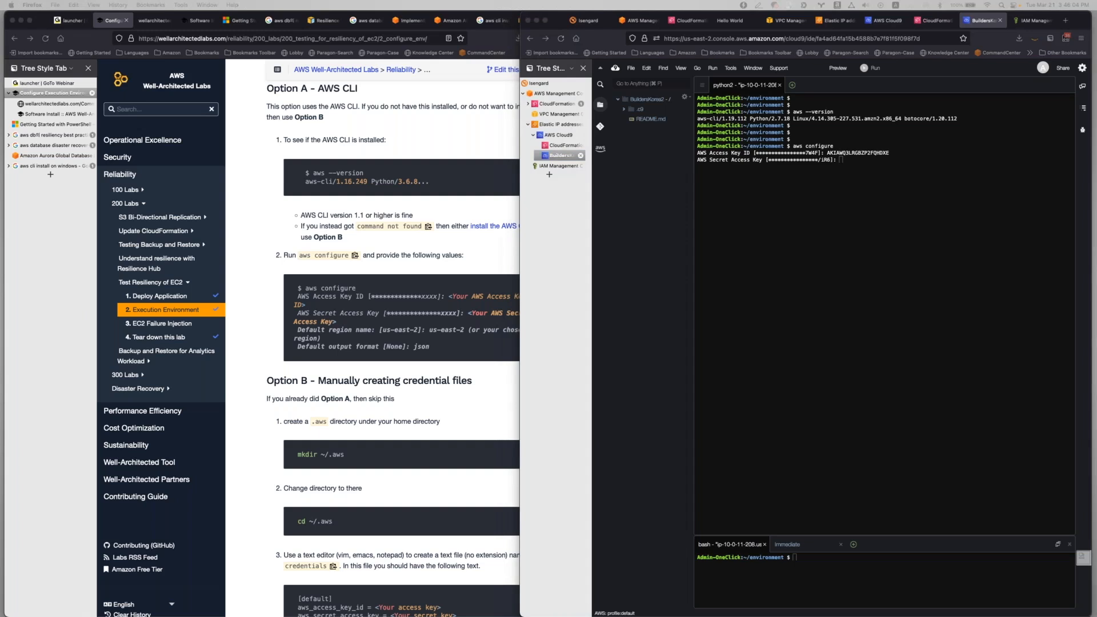
click(938, 184)
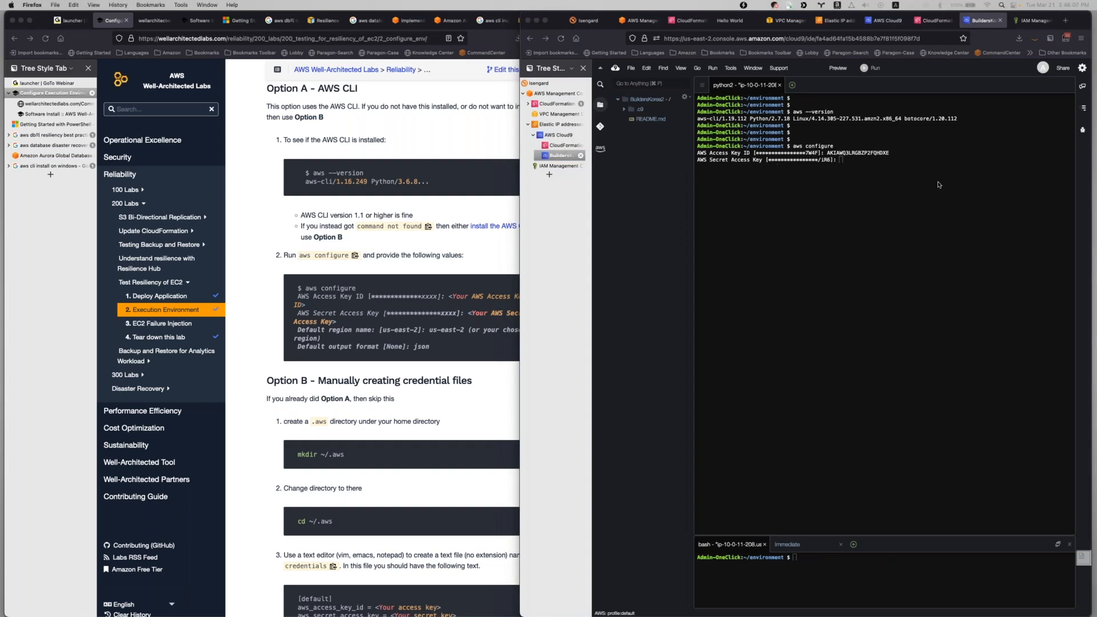
click(937, 184)
key(super+v)
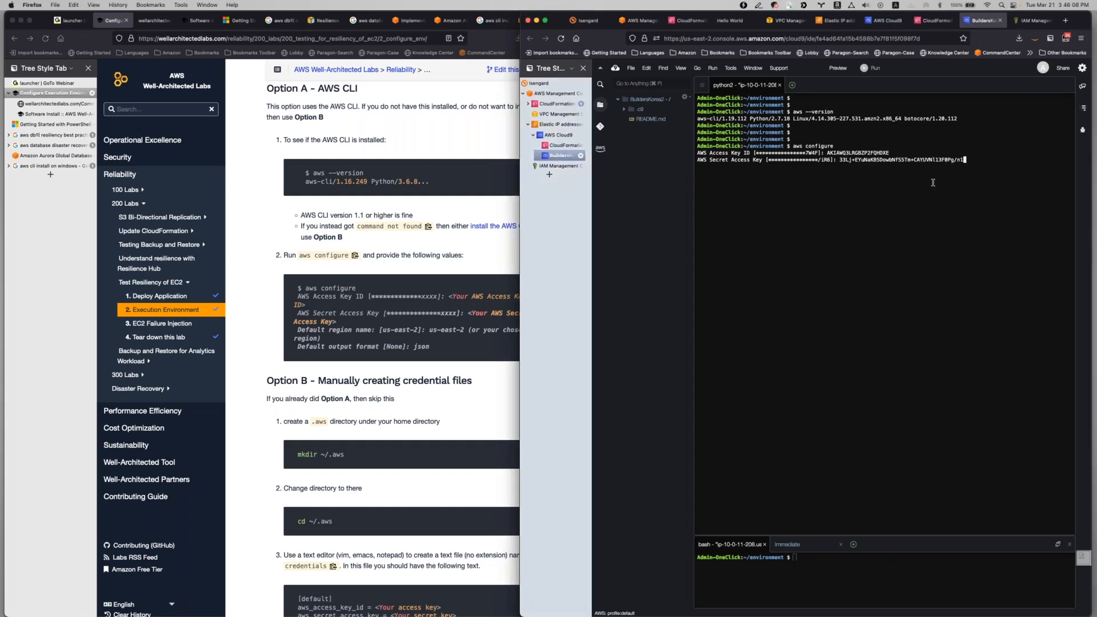
key(Return)
key(Return)
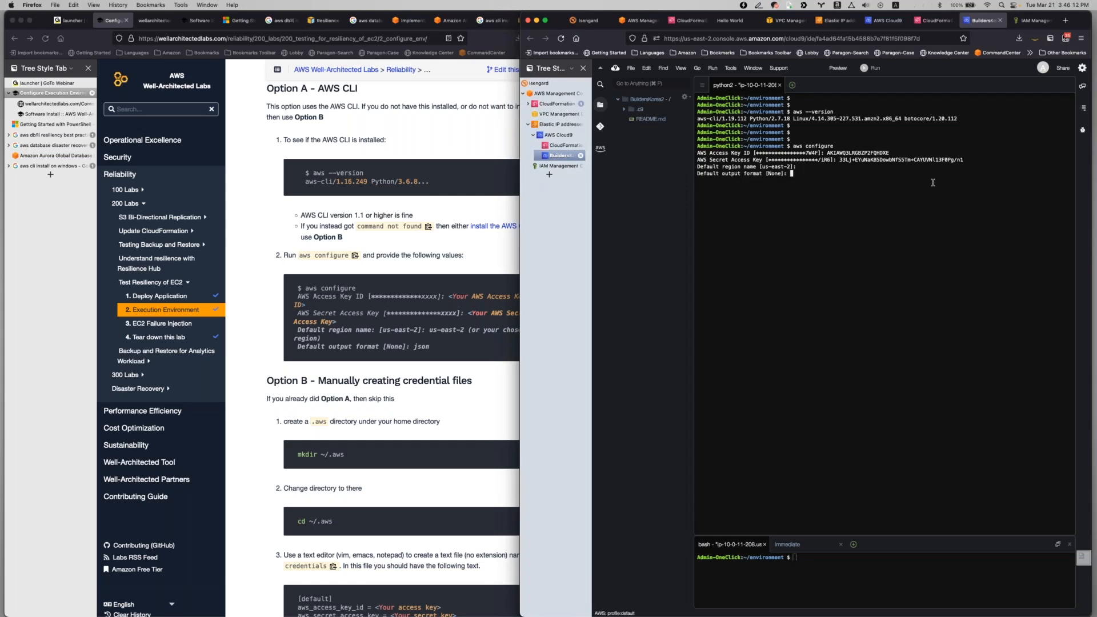
text(json)
key(Return)
key(Return)
key(Return)
key(Return)
key(Return)
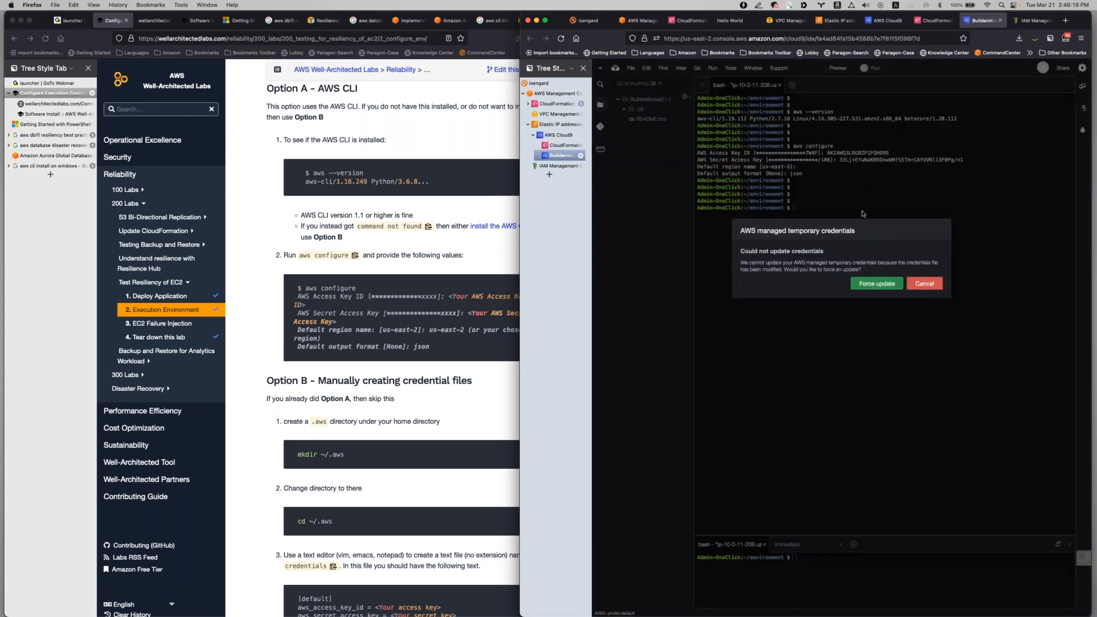
click(878, 286)
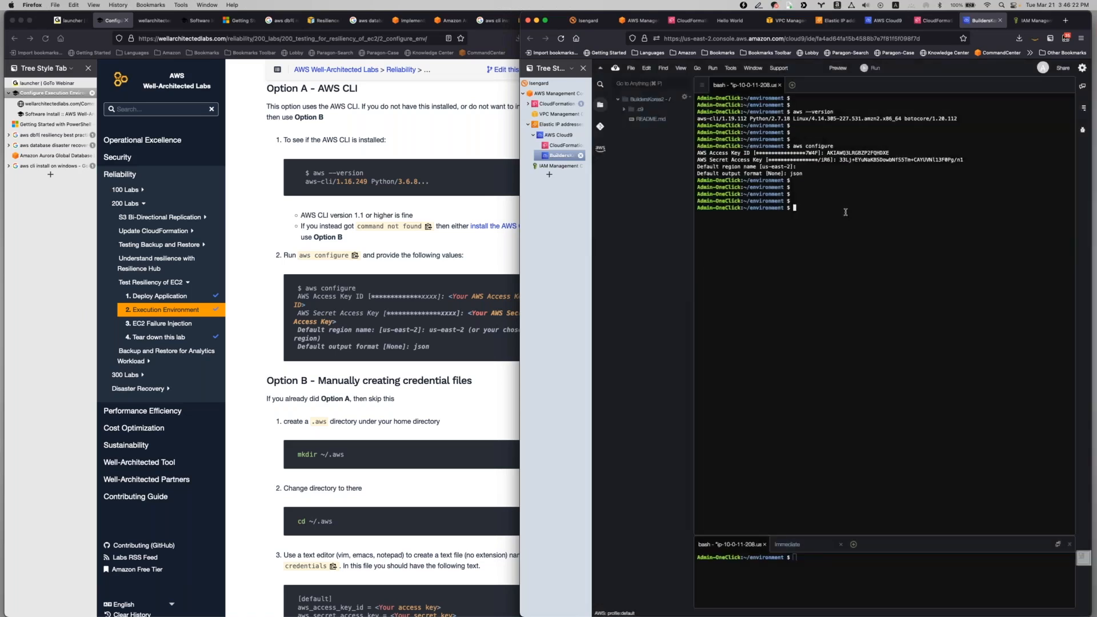
- Print the ~/.aws/credentials file with cat, fixing the mistyped command first
key(Return)
key(Return)
key(Return)
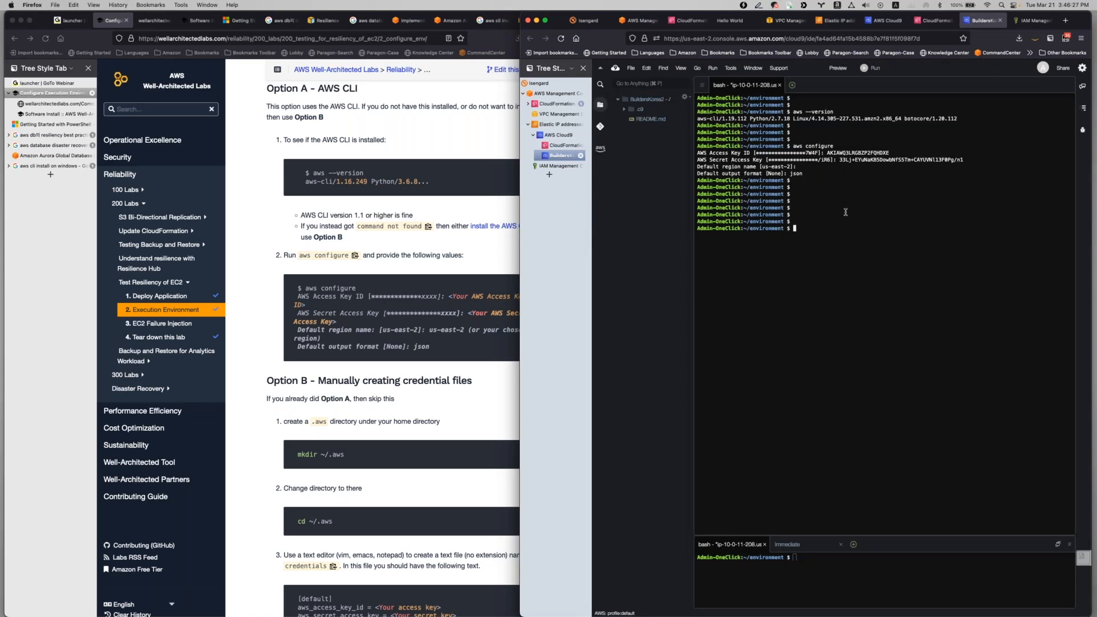
text(aws )
text(-)
text(/.aws/)
text(cred)
text(e)
key(BackSpace)
key(Delete)
key(Delete)
key(BackSpace)
key(BackSpace)
text(cat)
key(Right)
key(Right)
key(Tab)
key(Return)
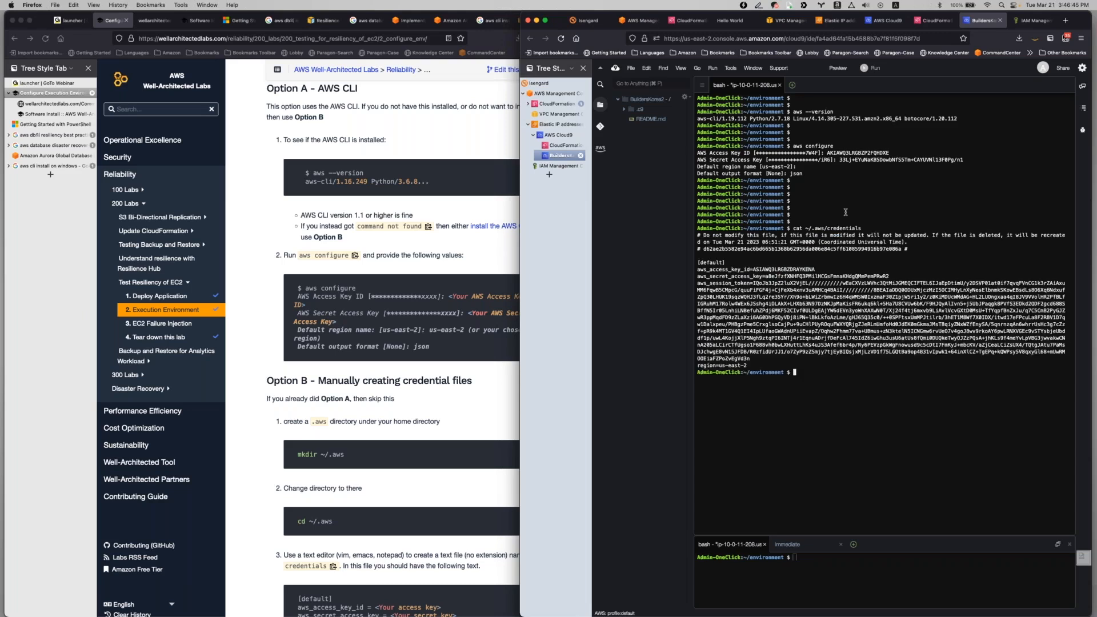
drag(738, 275, 829, 332)
click(861, 353)
- Print ~/.aws/config with cat and check its [default] profile line
text(cat ~/.aws/config)
key(Return)
drag(851, 376, 748, 386)
click(779, 392)
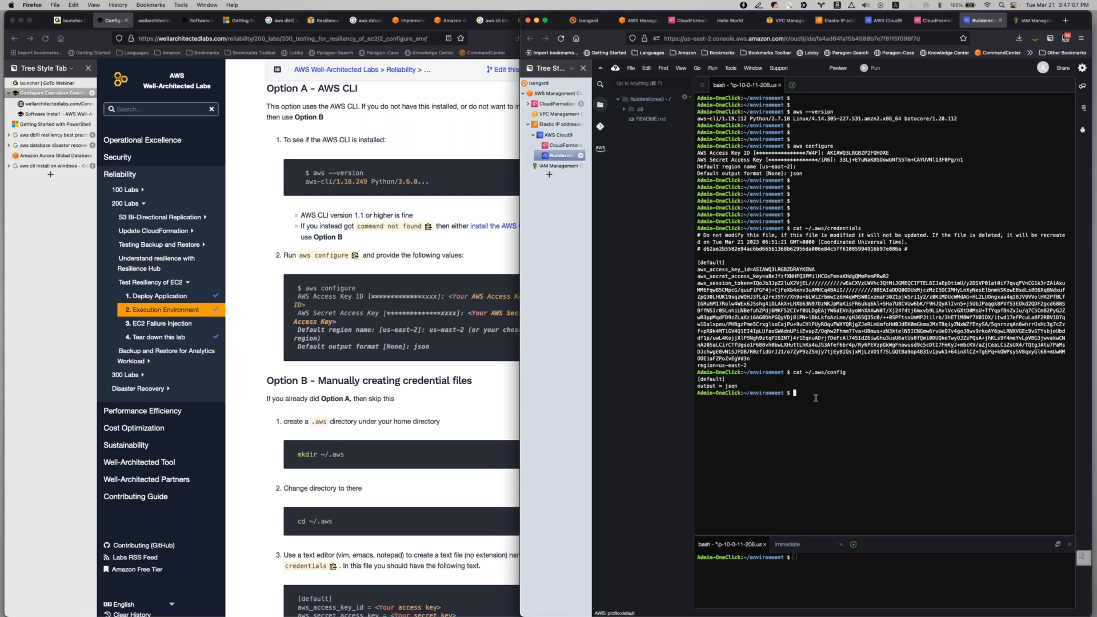
key(Return)
scroll(460, 267, down, 2)
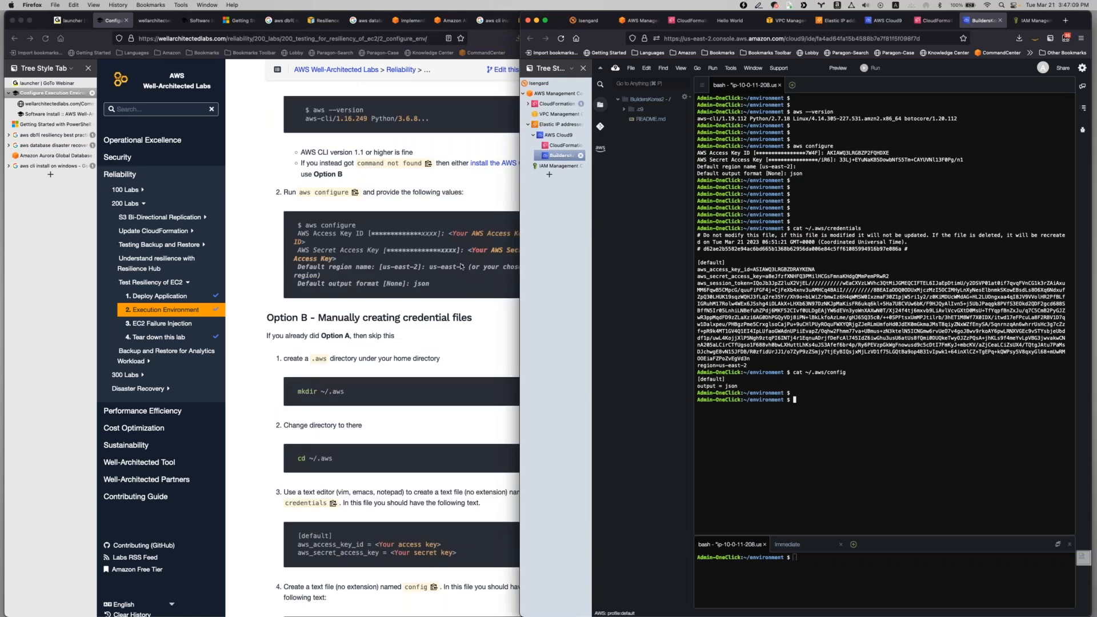
- Run aws --help in the Cloud9 terminal to show the CLI usage and command syntax
scroll(461, 267, down, 5)
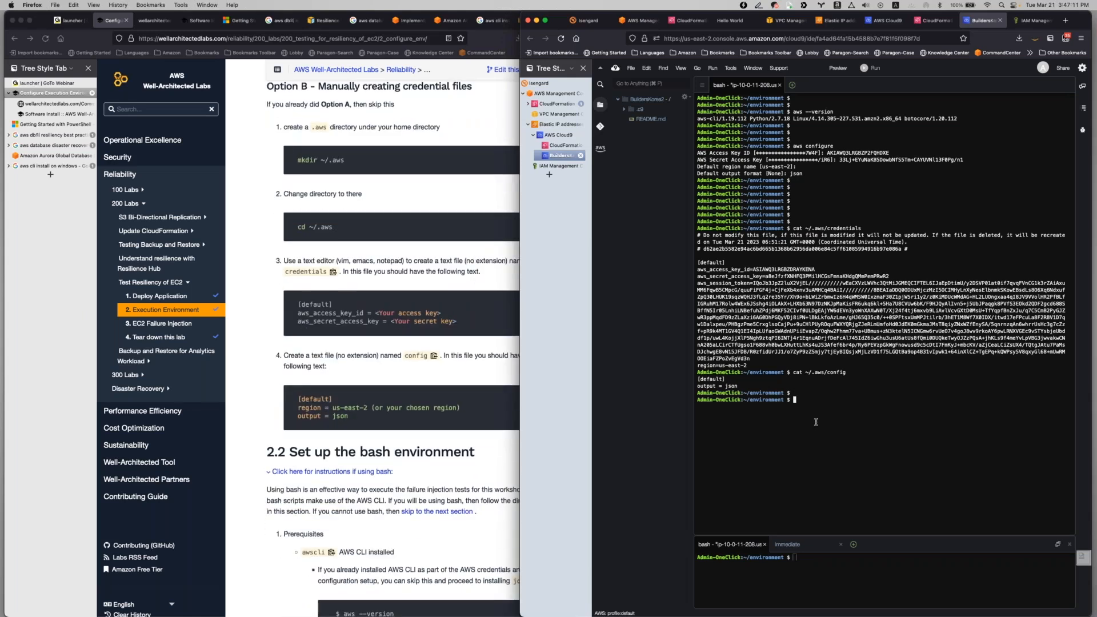
text(aws s3)
key(BackSpace)
key(BackSpace)
scroll(479, 386, down, 5)
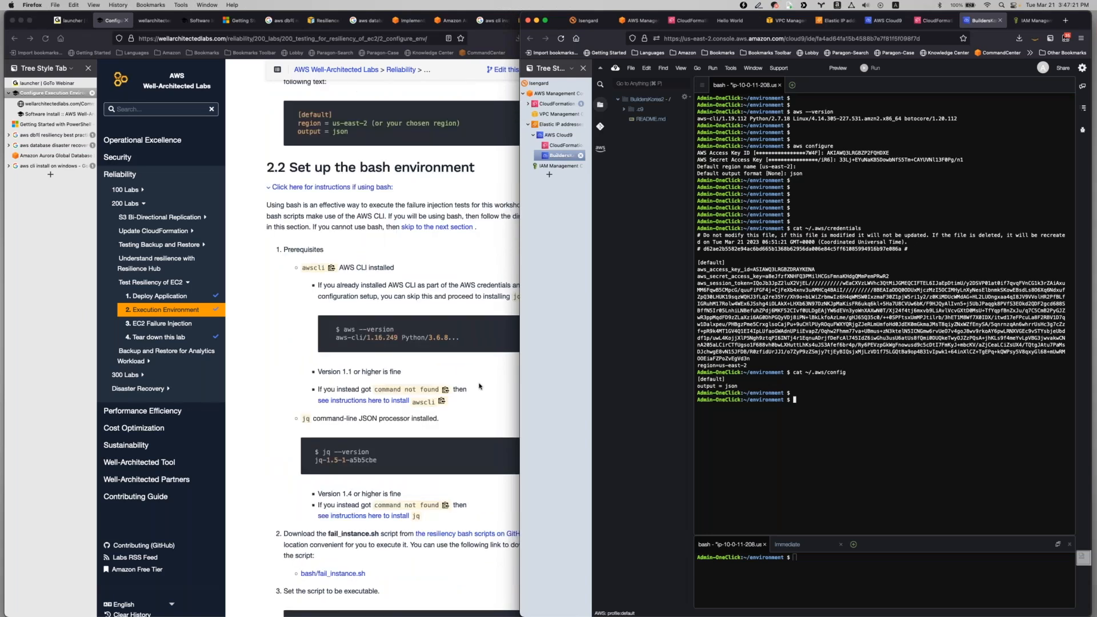
scroll(479, 386, down, 1)
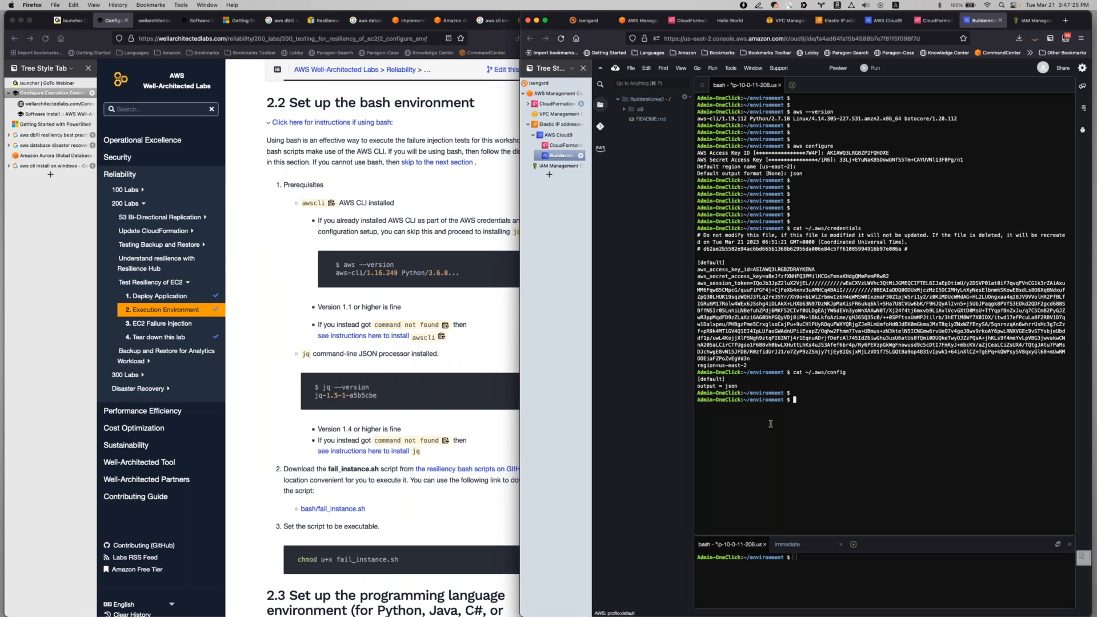
text(aws s3)
key(BackSpace)
key(BackSpace)
key(BackSpace)
text(describe)
key(BackSpace)
key(BackSpace)
key(BackSpace)
key(BackSpace)
key(BackSpace)
key(BackSpace)
key(BackSpace)
key(BackSpace)
text(--help)
key(Return)
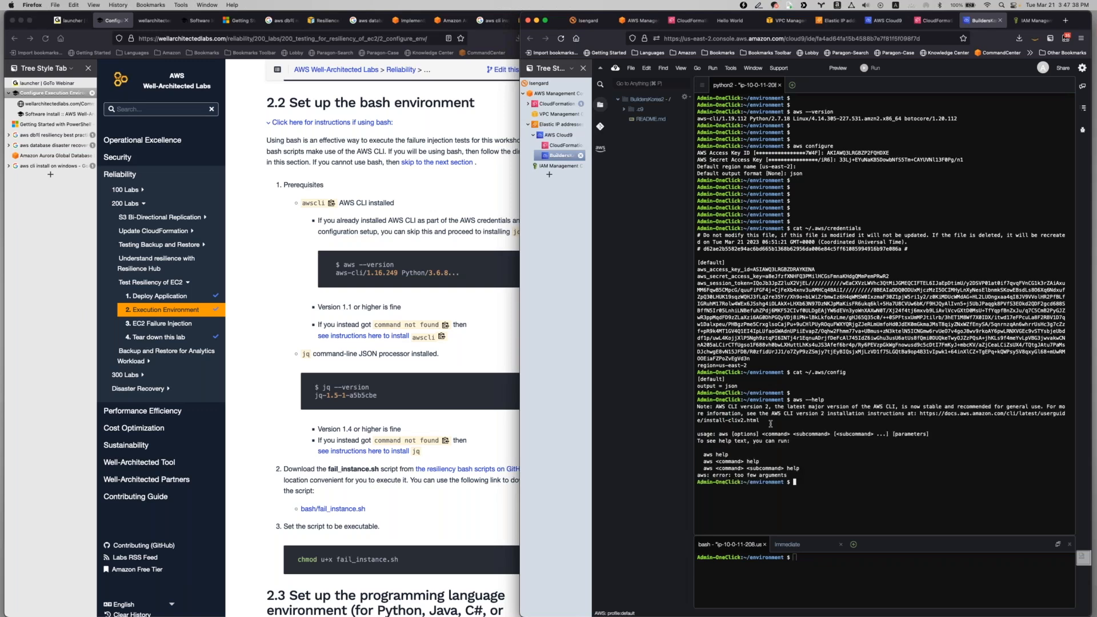
- Start typing aws s3 at the next prompt and bring focus back to the Cloud9 terminal
text(aws s3)
key(super+Tab)
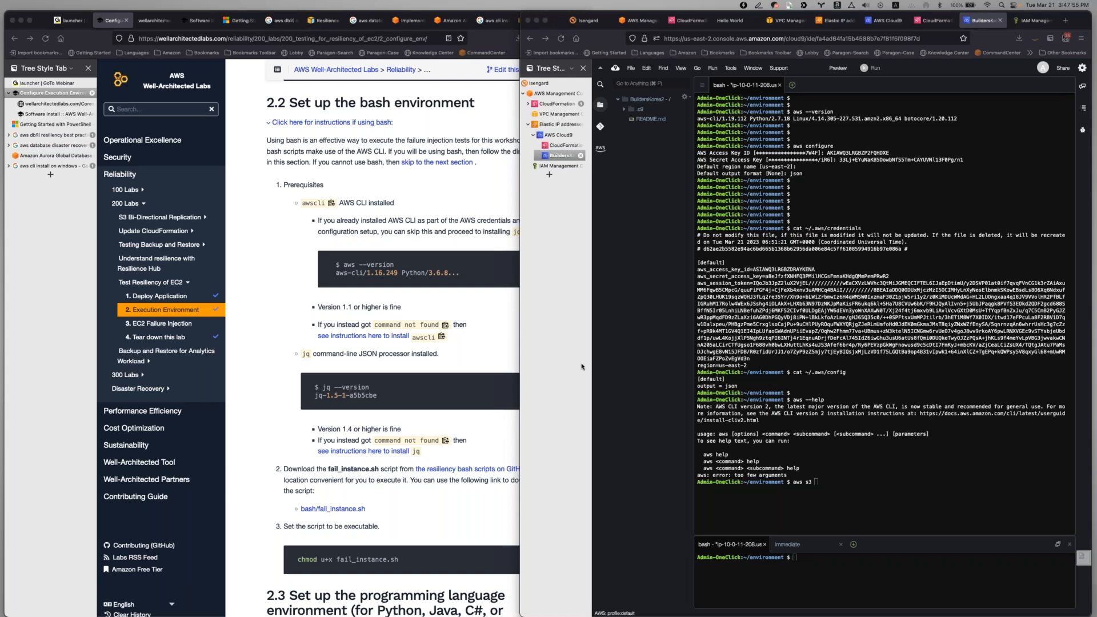
click(855, 486)
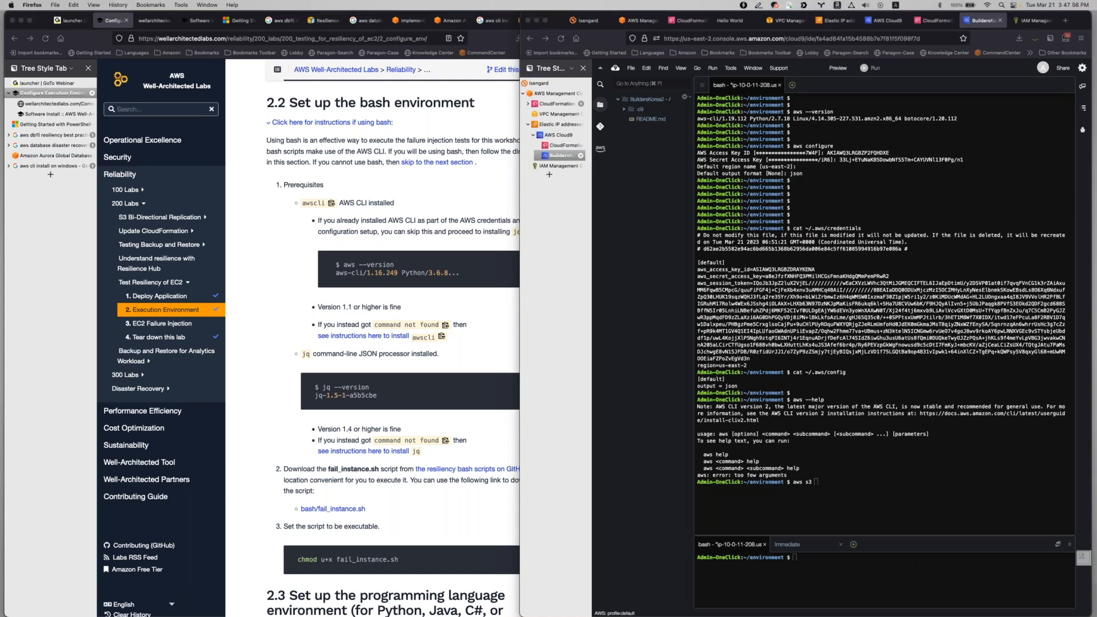
click(853, 484)
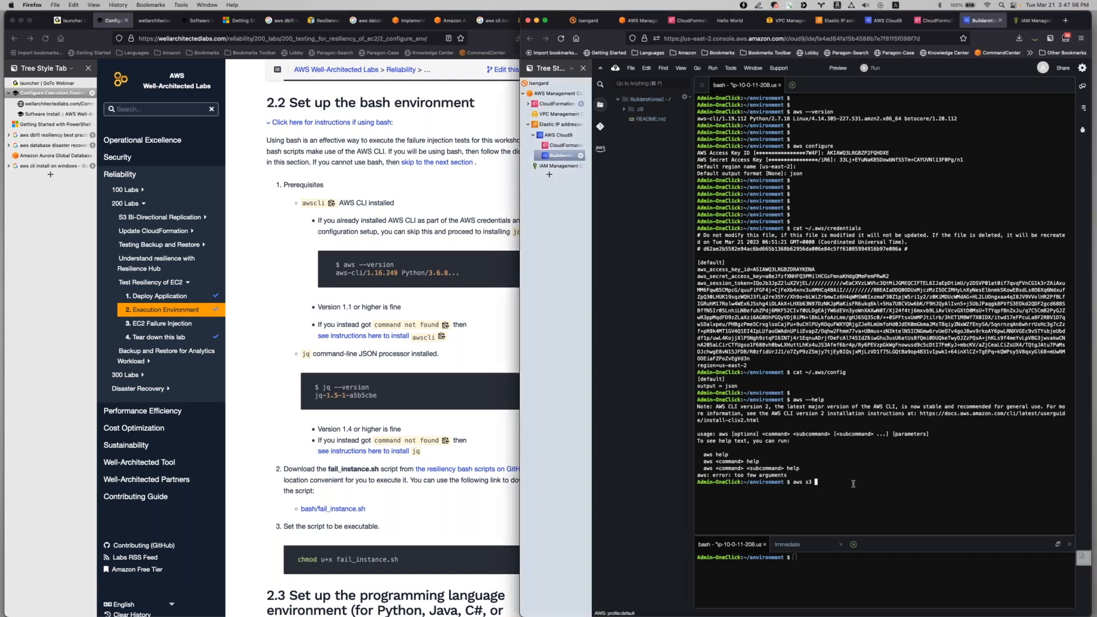
- Run aws ec2 describe-instances, fixing the 'described' typo, and inspect the AuthFailure error
key(BackSpace)
key(BackSpace)
text(ec2 described-instances)
key(Return)
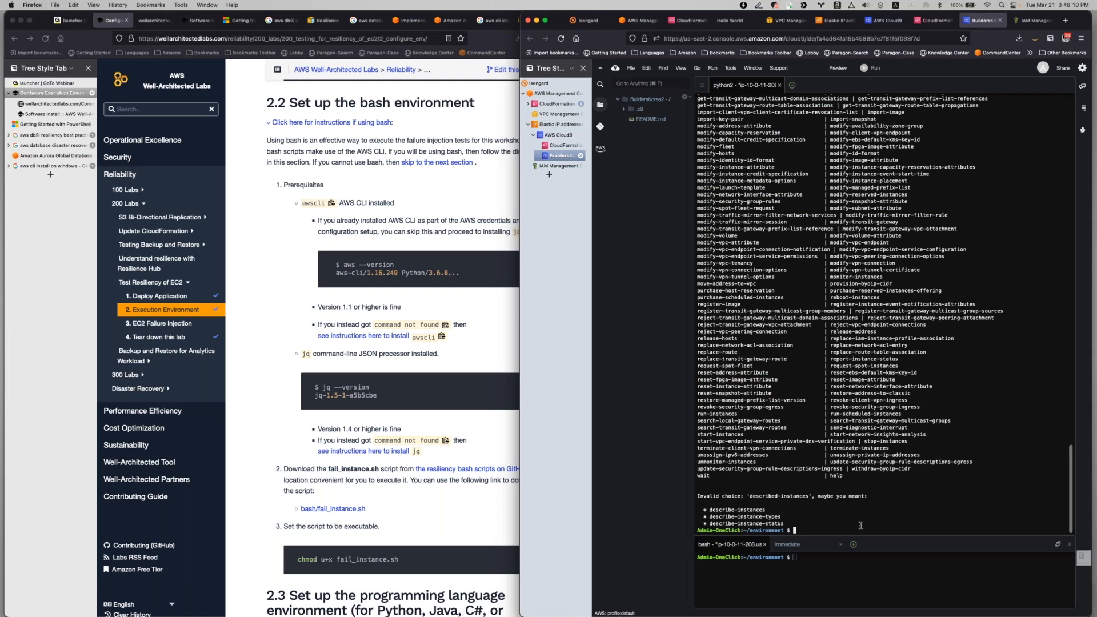
key(Up)
key(Left)
key(Left)
key(Left)
key(Left)
key(BackSpace)
key(Return)
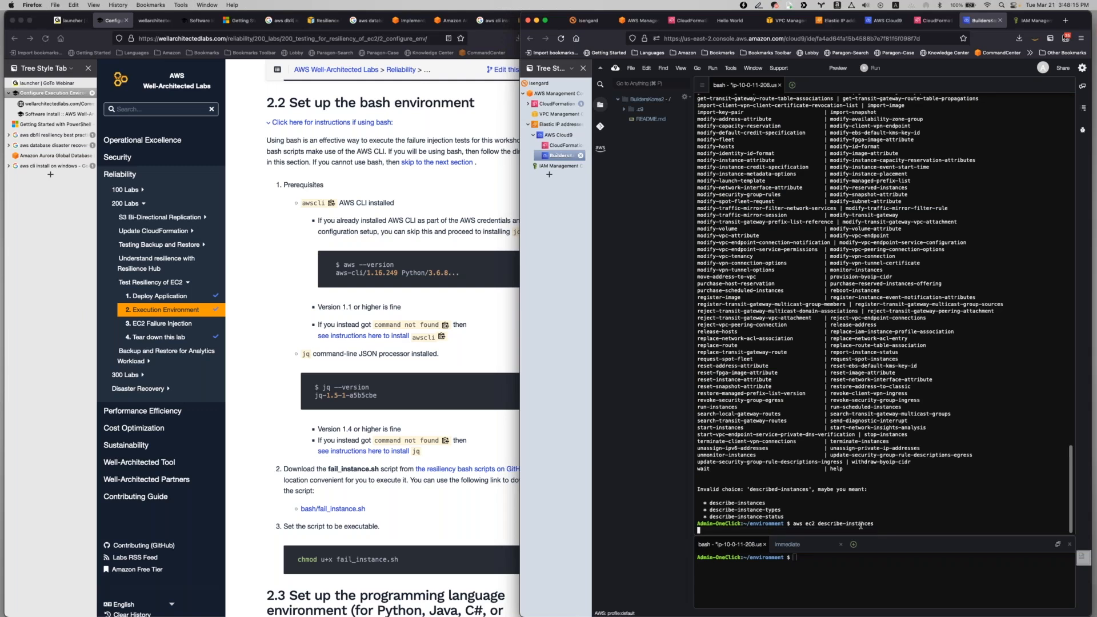
drag(759, 518, 1011, 520)
click(997, 522)
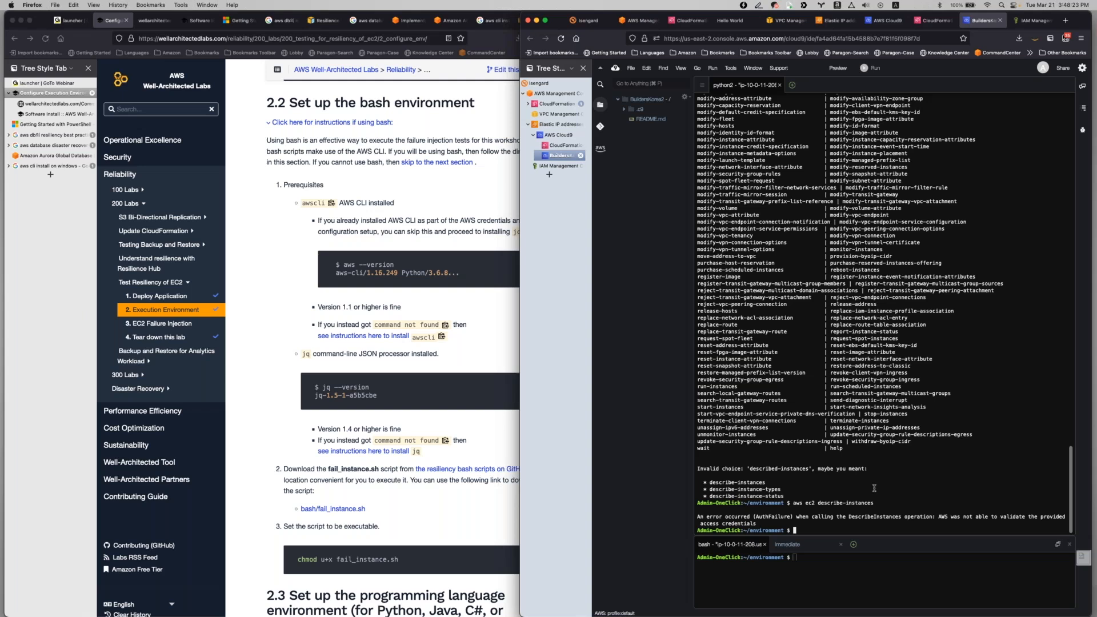
- Run aws configure and paste in the access key ID and secret access key
key(Return)
key(Return)
key(Return)
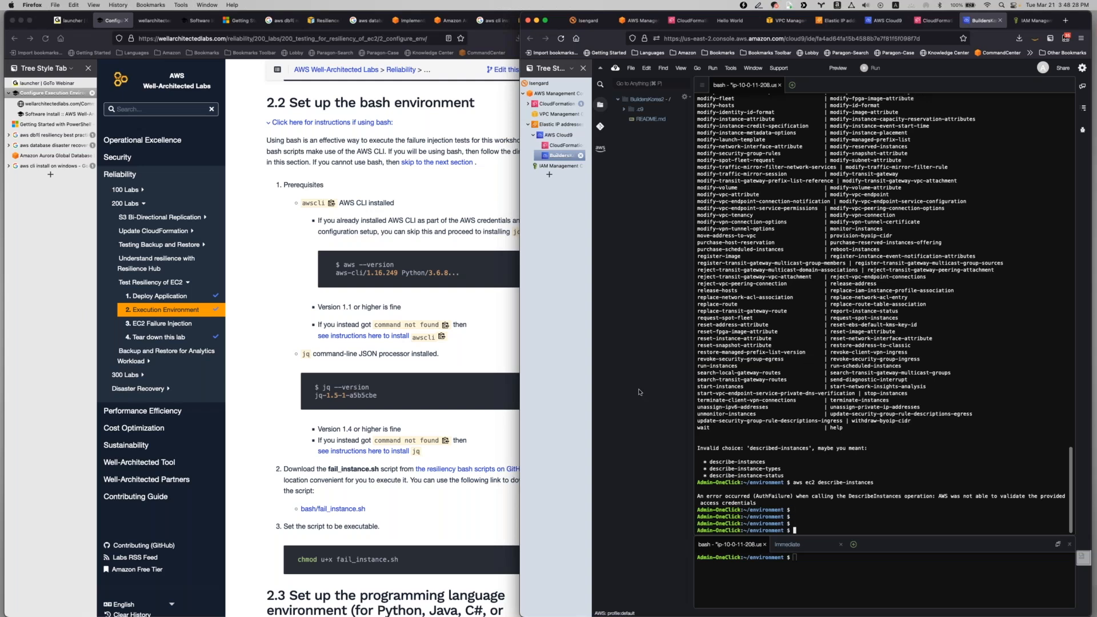
text(aws configure)
key(Return)
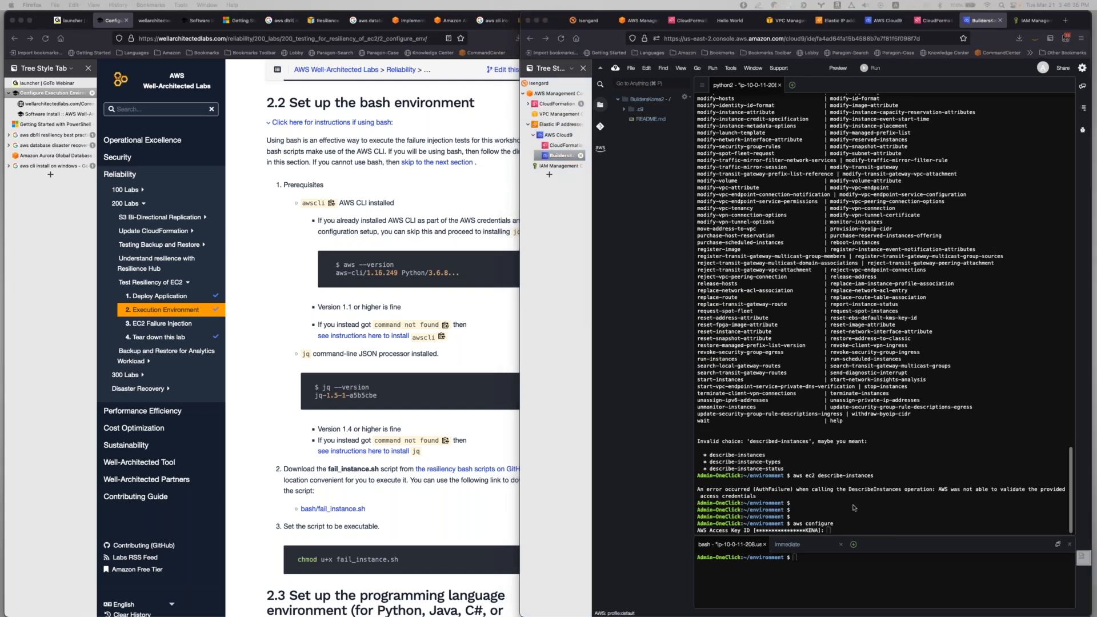
click(854, 508)
key(super+v)
key(Return)
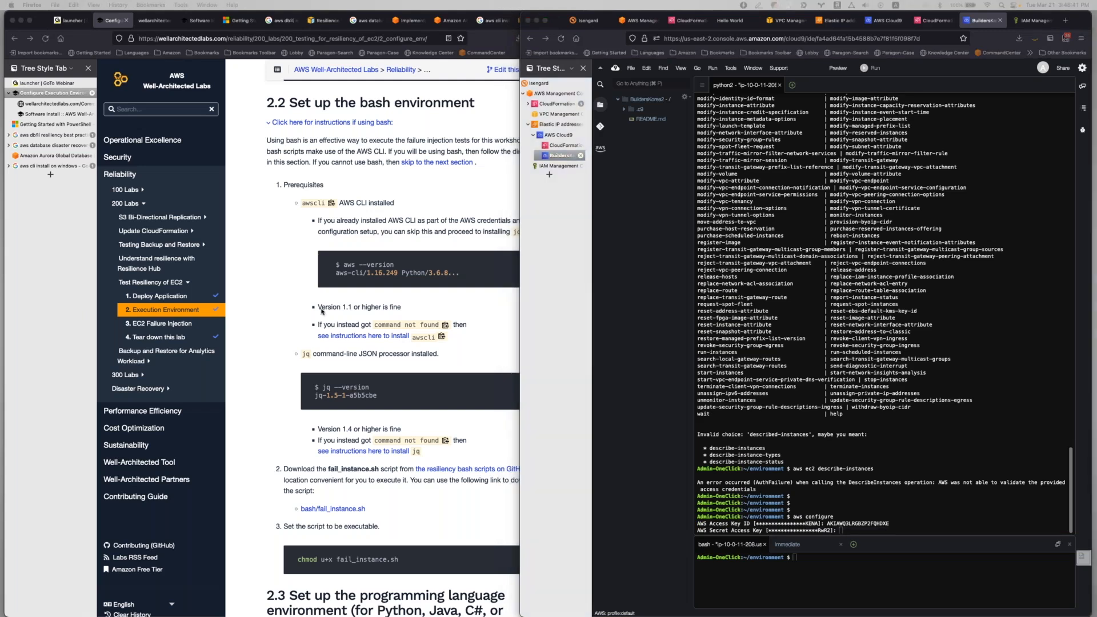
click(847, 515)
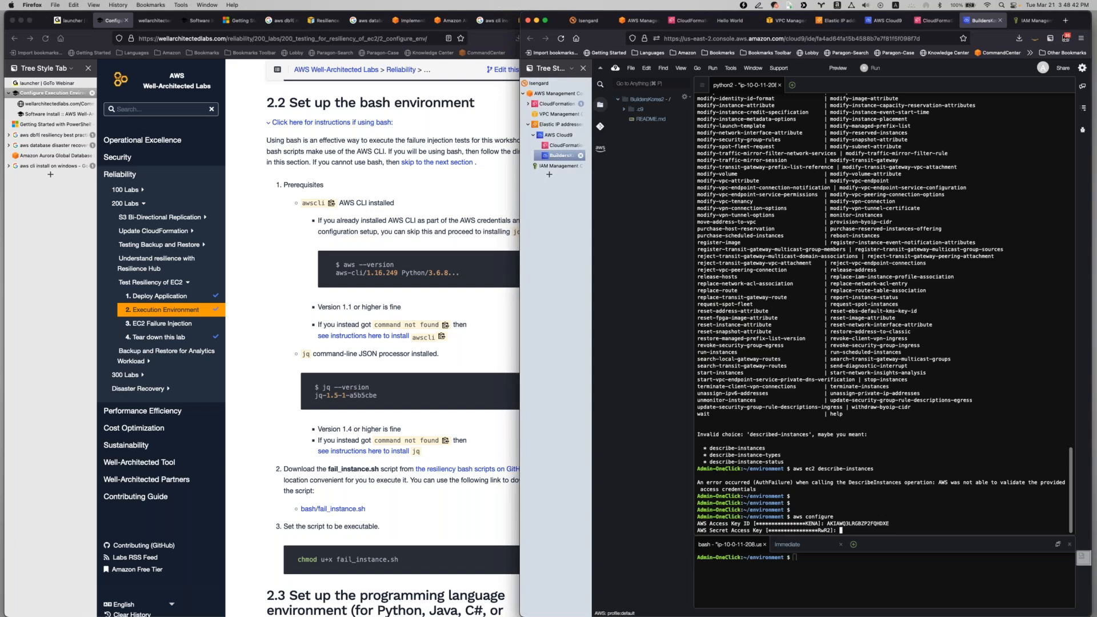
key(super+v)
key(Return)
- Enter region ues-east-2 and json output, then force the managed credentials file update
text(ues-east-2)
key(Return)
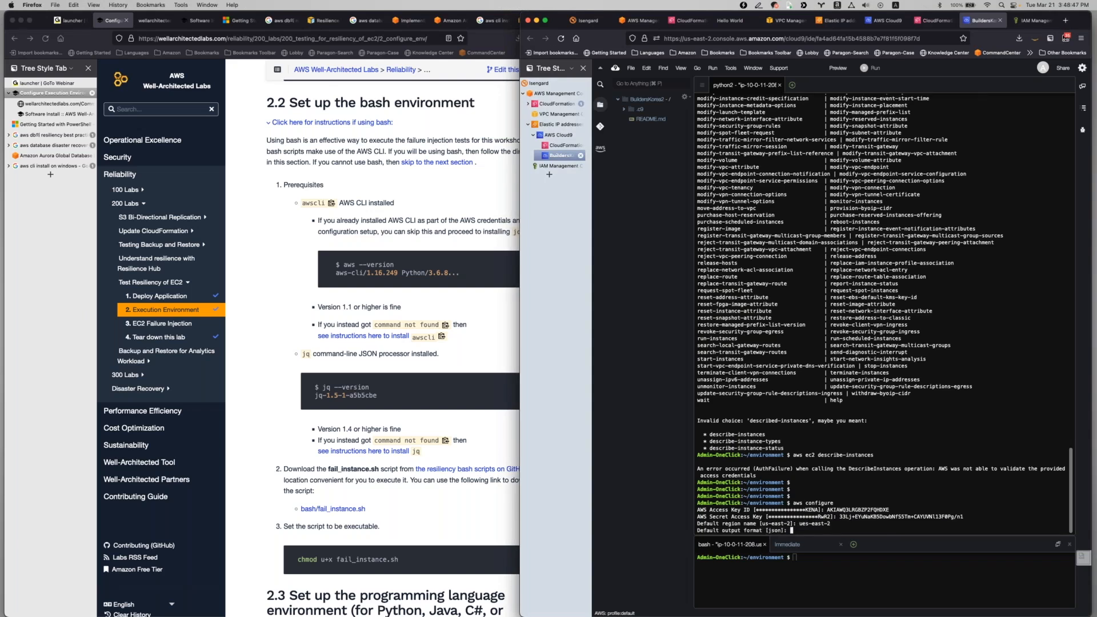
text(json)
key(Return)
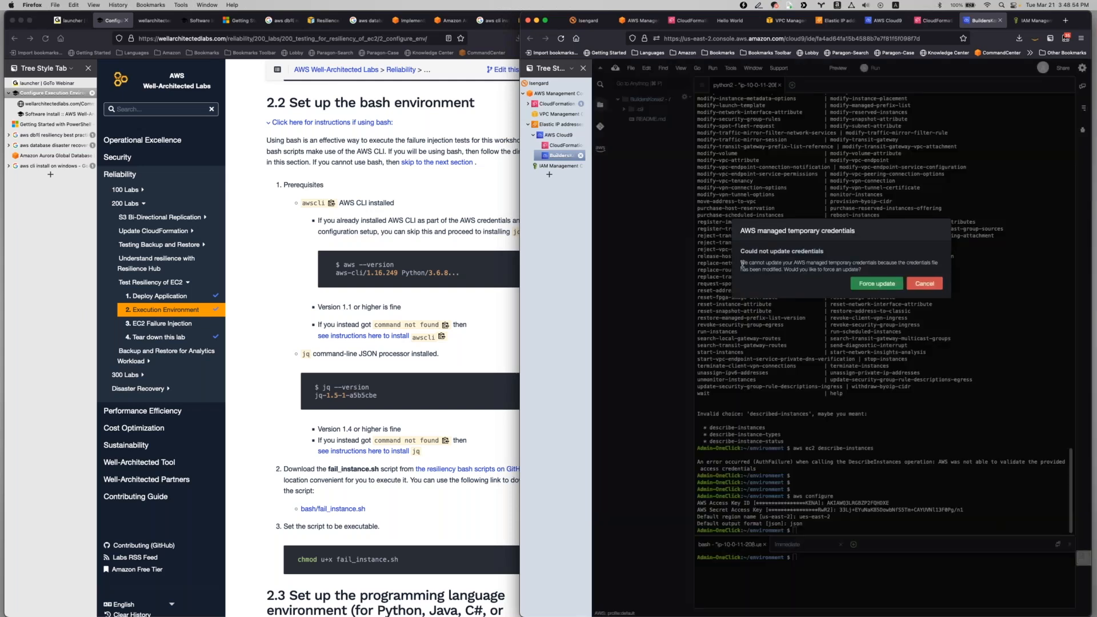
drag(742, 263, 929, 264)
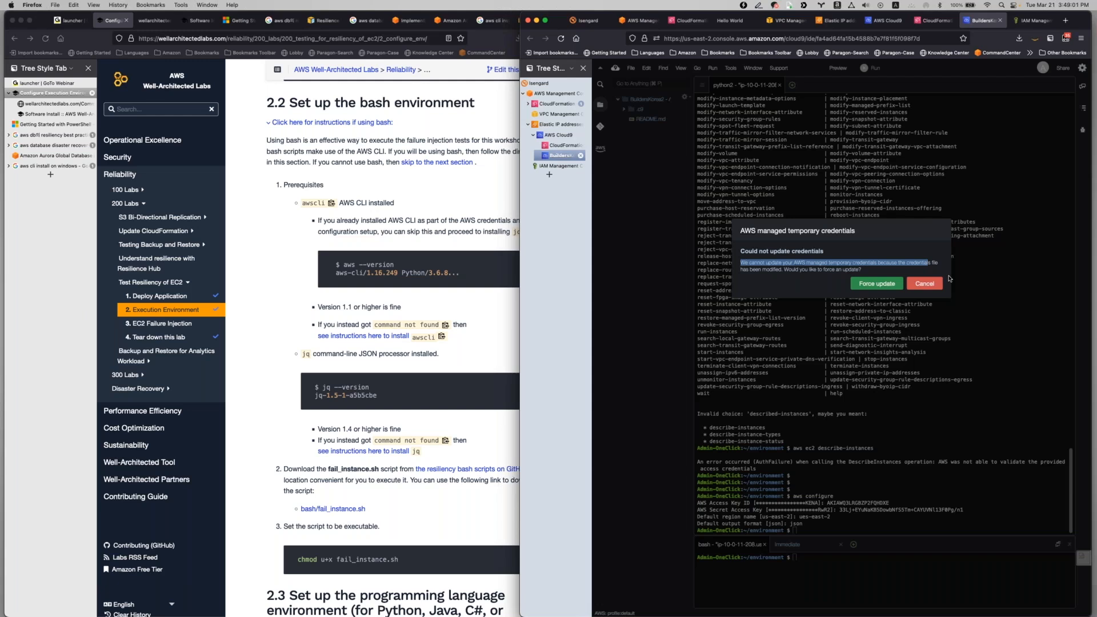
click(878, 283)
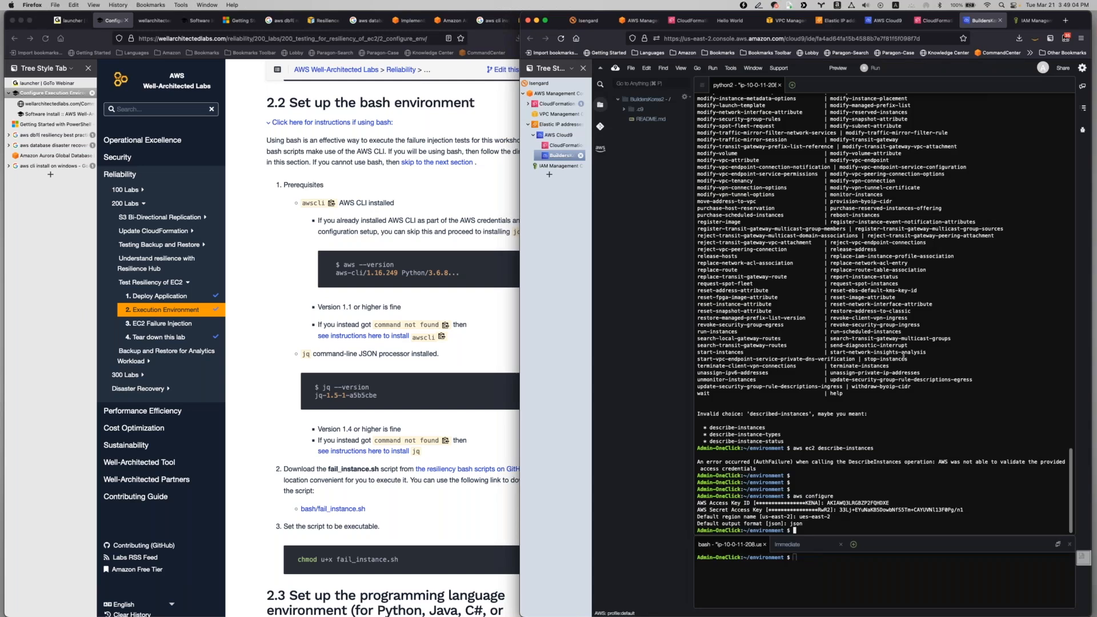
- Rerun aws ec2 describe-instances from history, which still returns the AuthFailure error
key(Return)
key(Return)
key(Return)
key(Up)
key(Up)
key(Return)
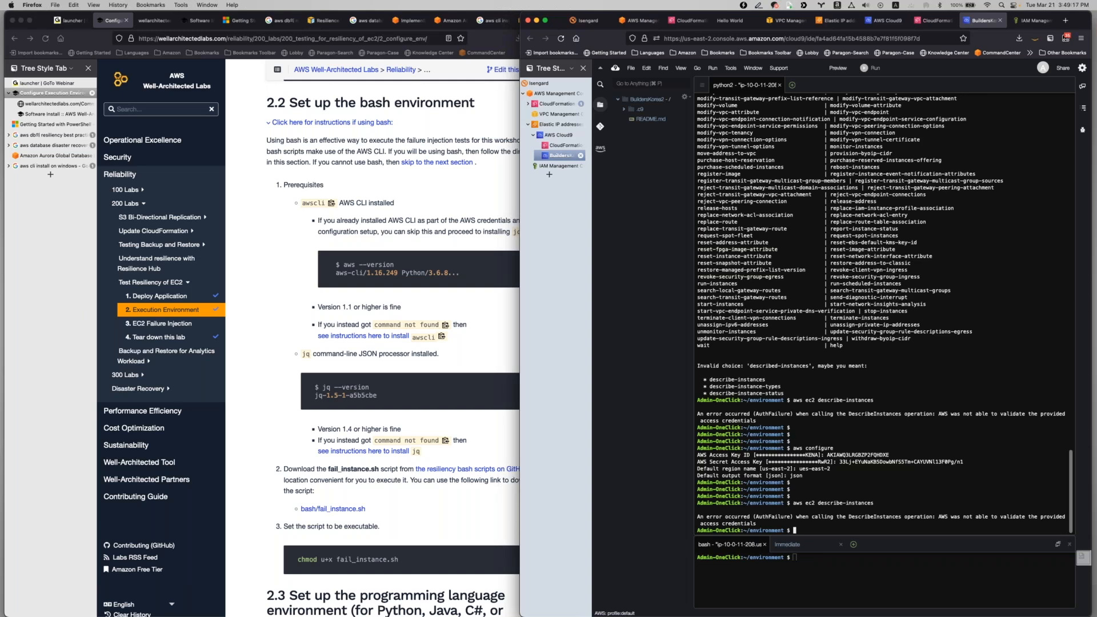
key(super+Tab)
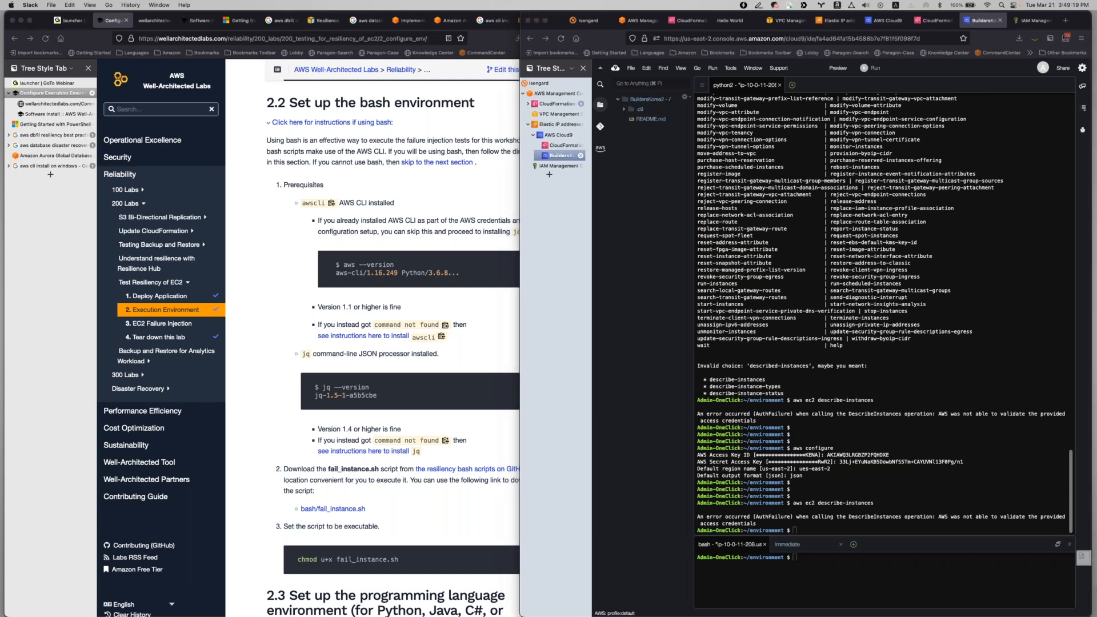
key(ctrl+Left)
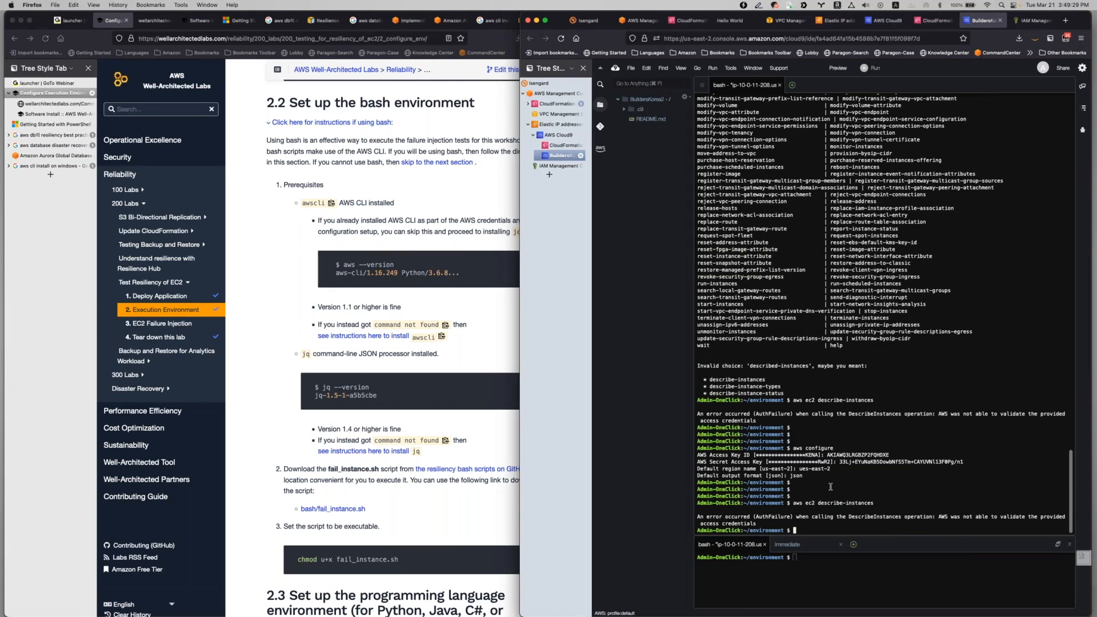
- Rerun aws configure with the pasted access and secret keys, region us-east-2, default json output
key(Return)
key(Return)
key(Return)
key(Return)
text(aws)
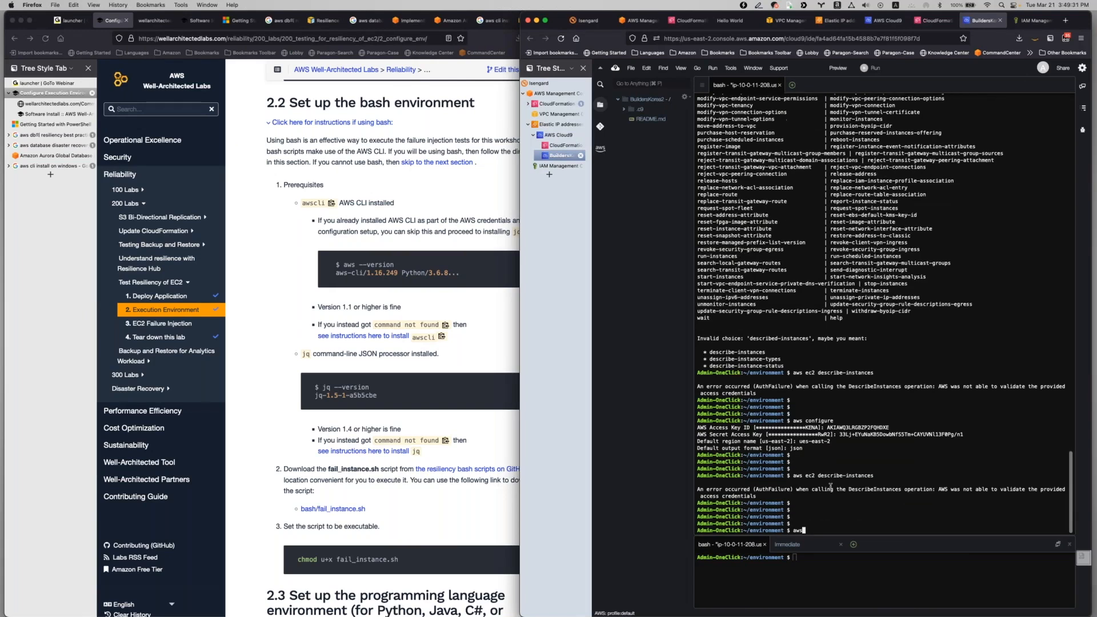
text( configure)
key(Return)
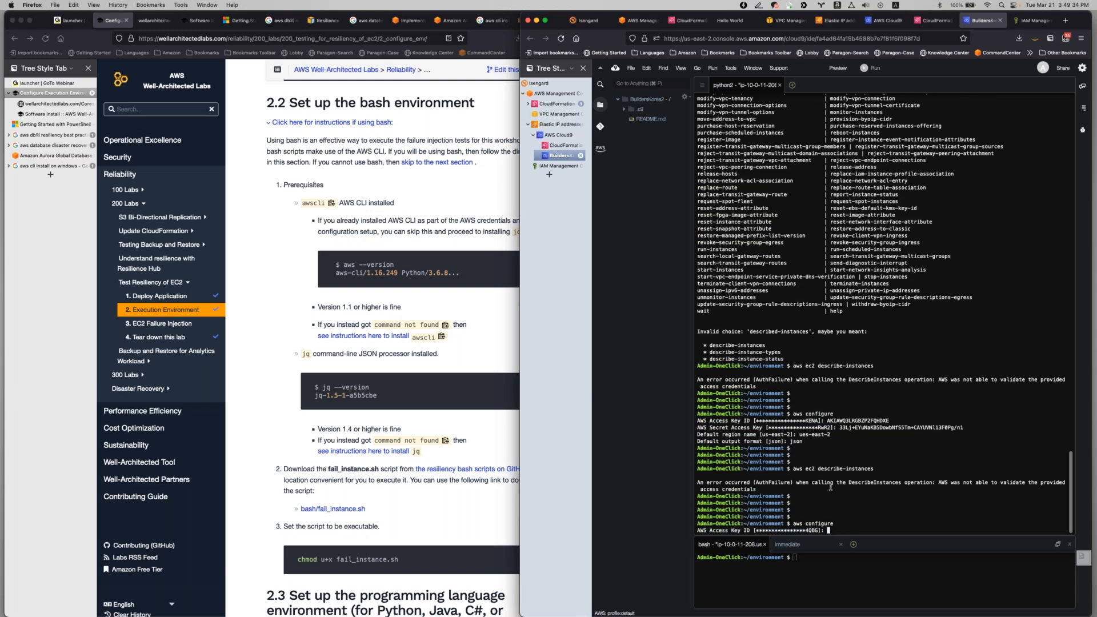
key(super+Tab)
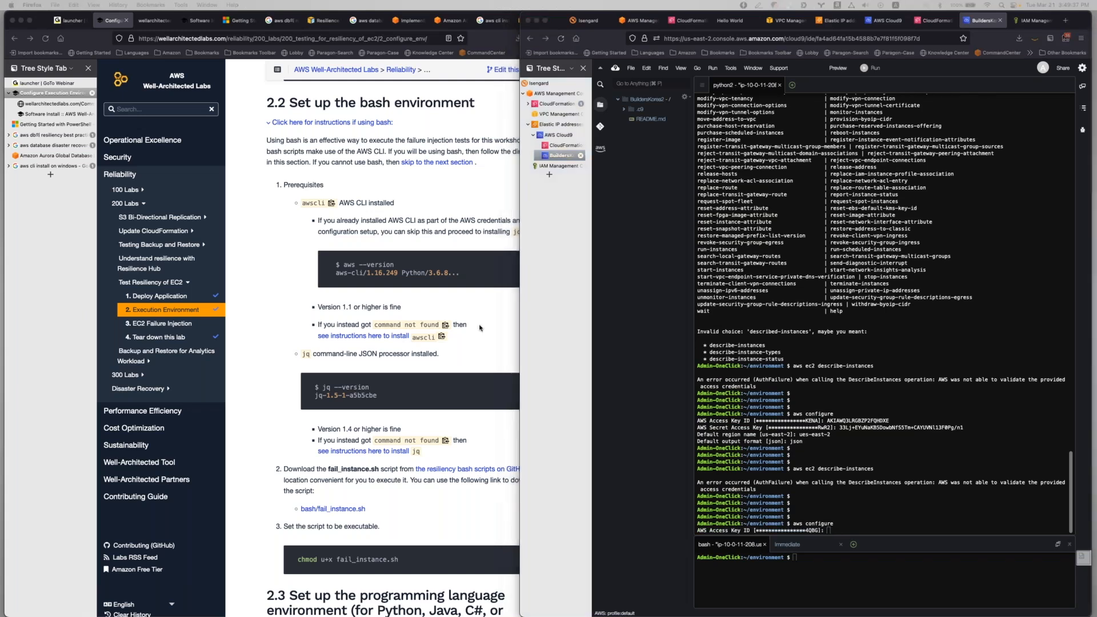
key(super+Tab)
key(super+v)
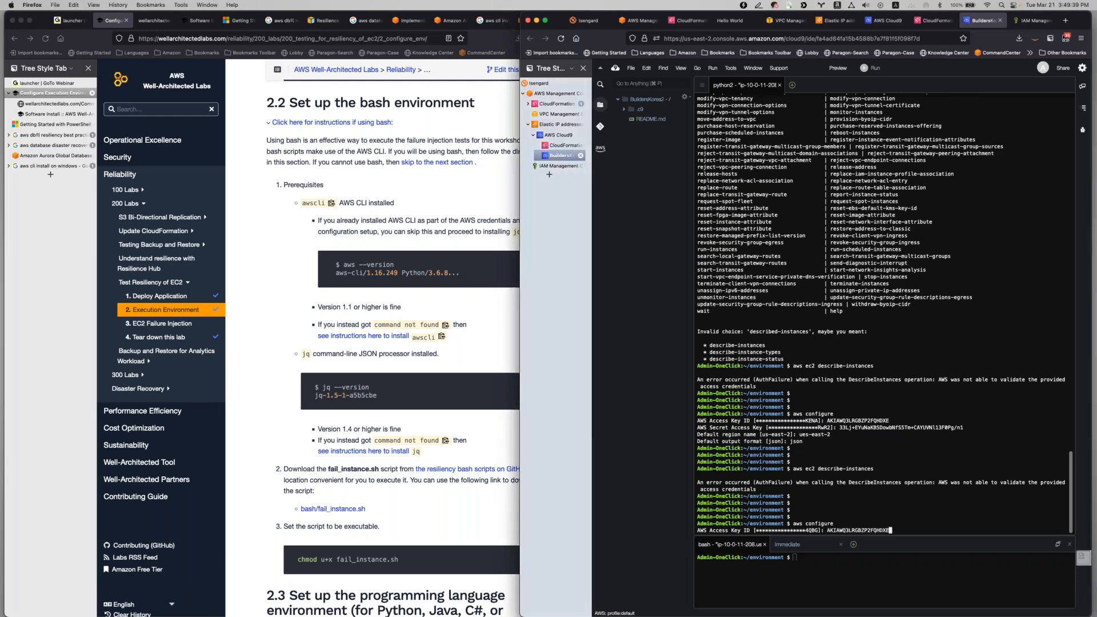
key(Return)
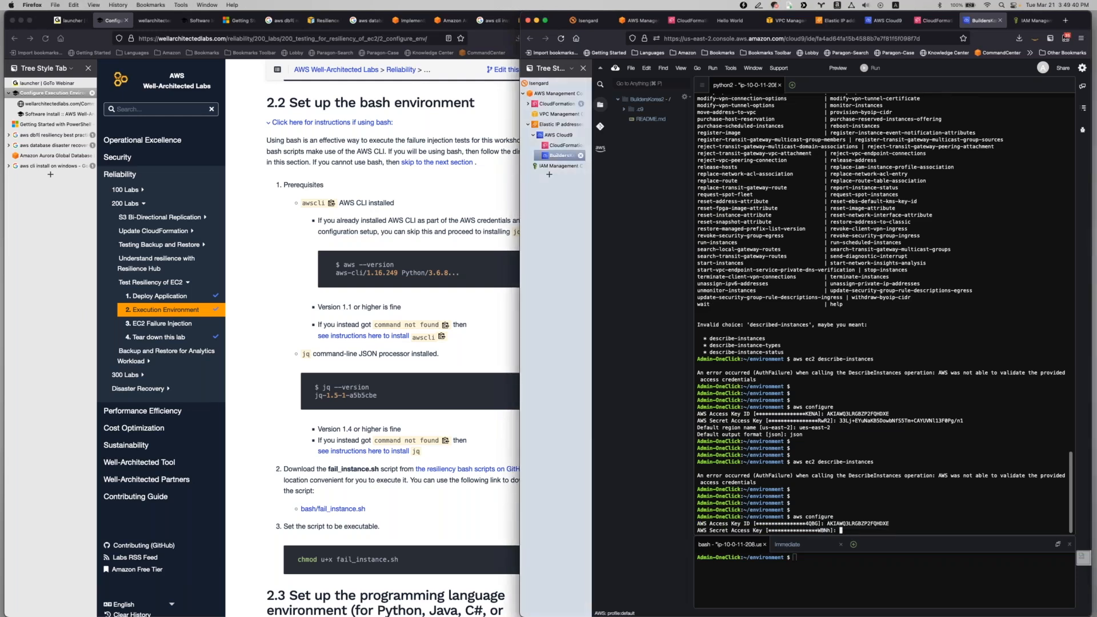
key(super+Tab)
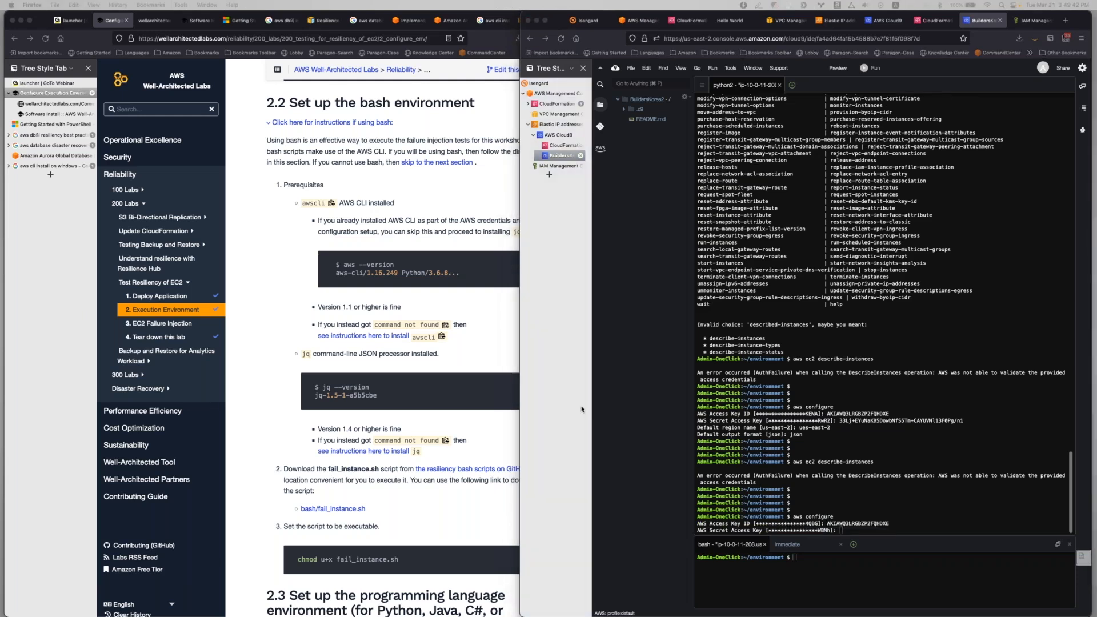
key(super+Tab)
key(super+v)
key(Return)
text(us-east-2)
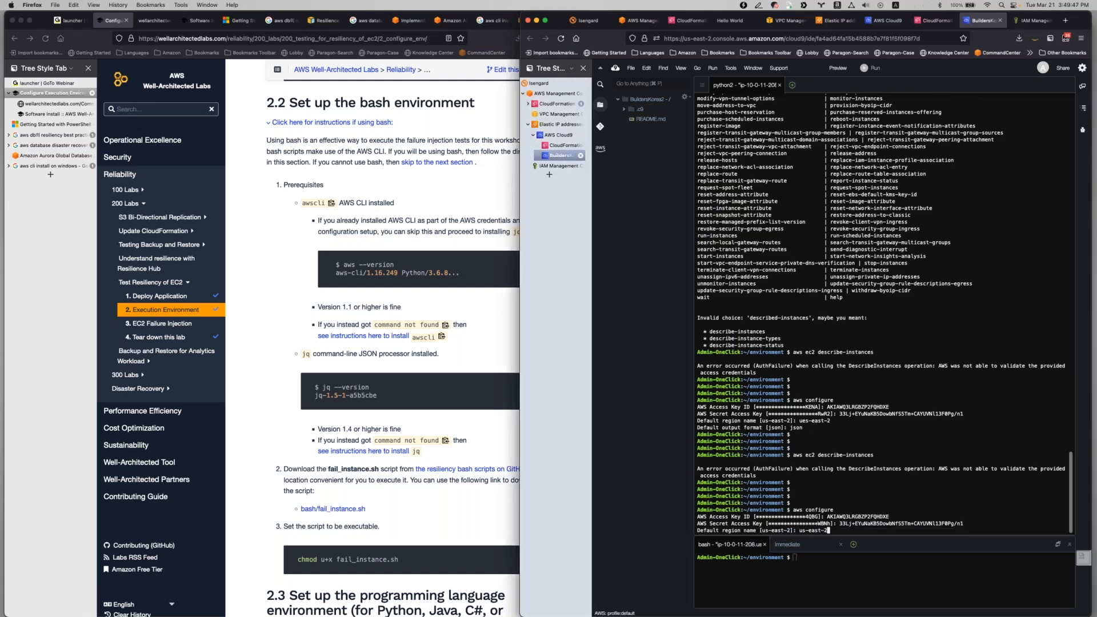
key(Return)
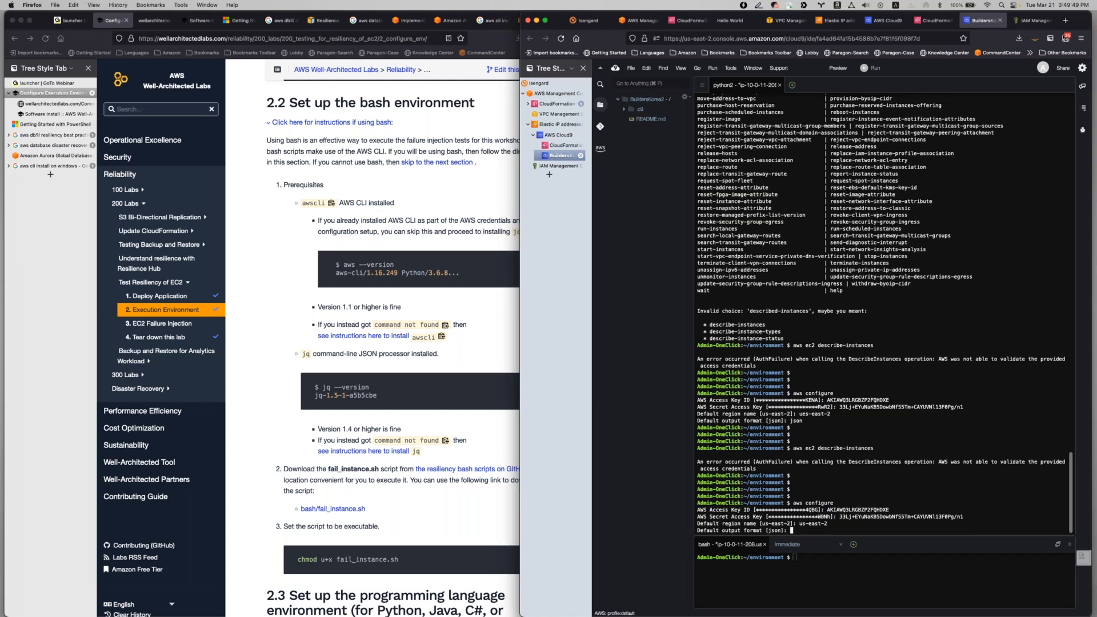
key(Return)
key(Return)
key(Return)
key(Return)
key(Return)
- Retry the EC2 instance listing with aws ec2 deccribe-instances, which still fails authentication
text(aw)
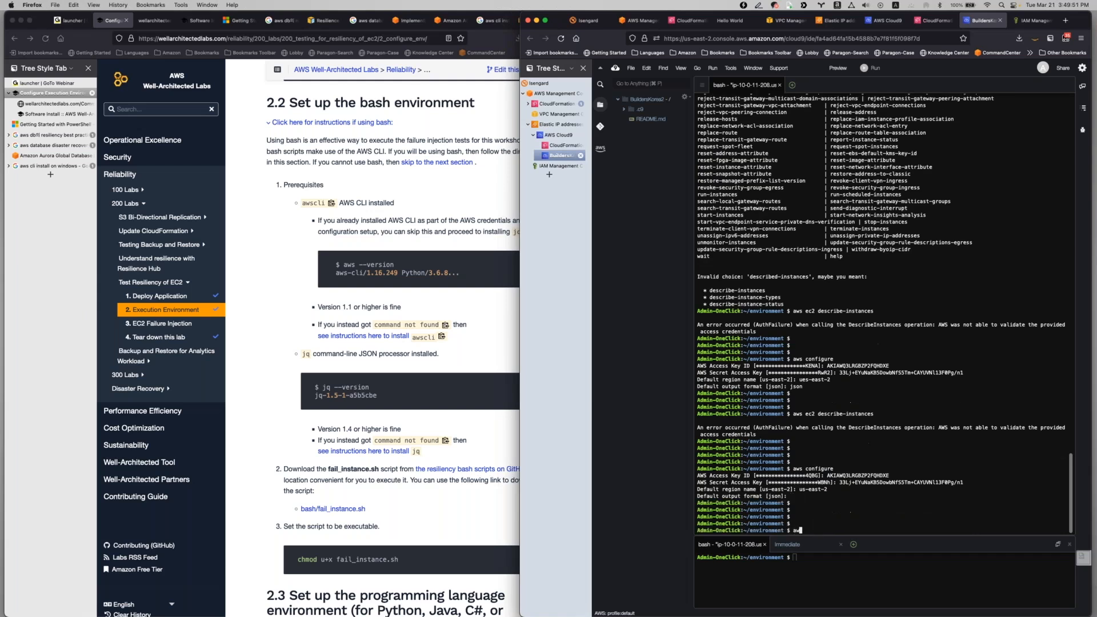
text(s c)
key(BackSpace)
text(ec2 dec)
text(cribe-instances)
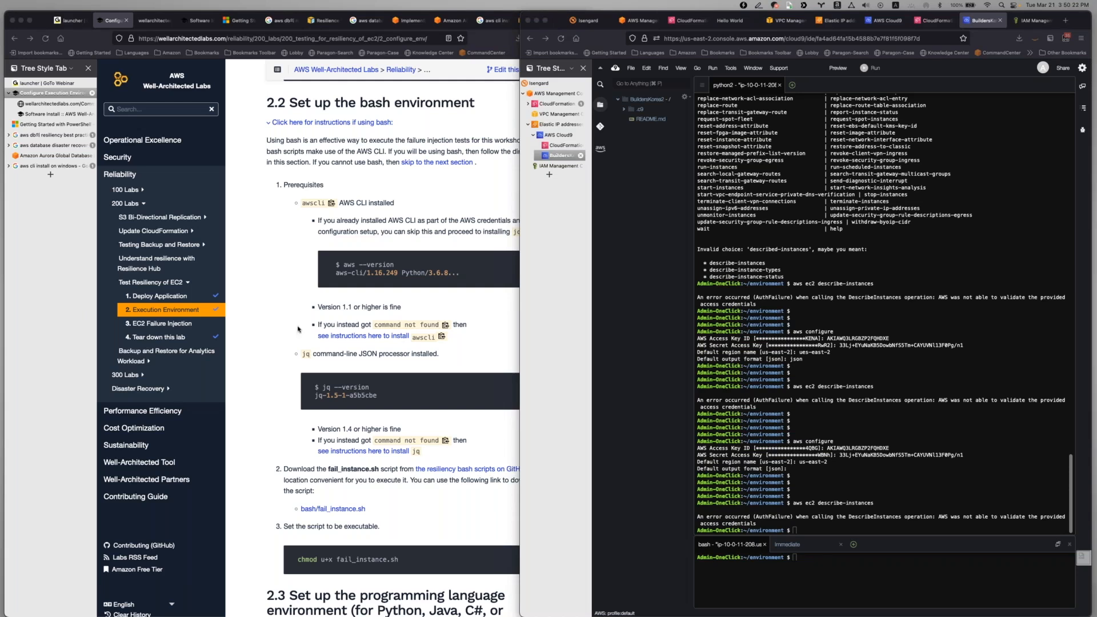
click(802, 370)
key(Return)
key(Return)
key(Return)
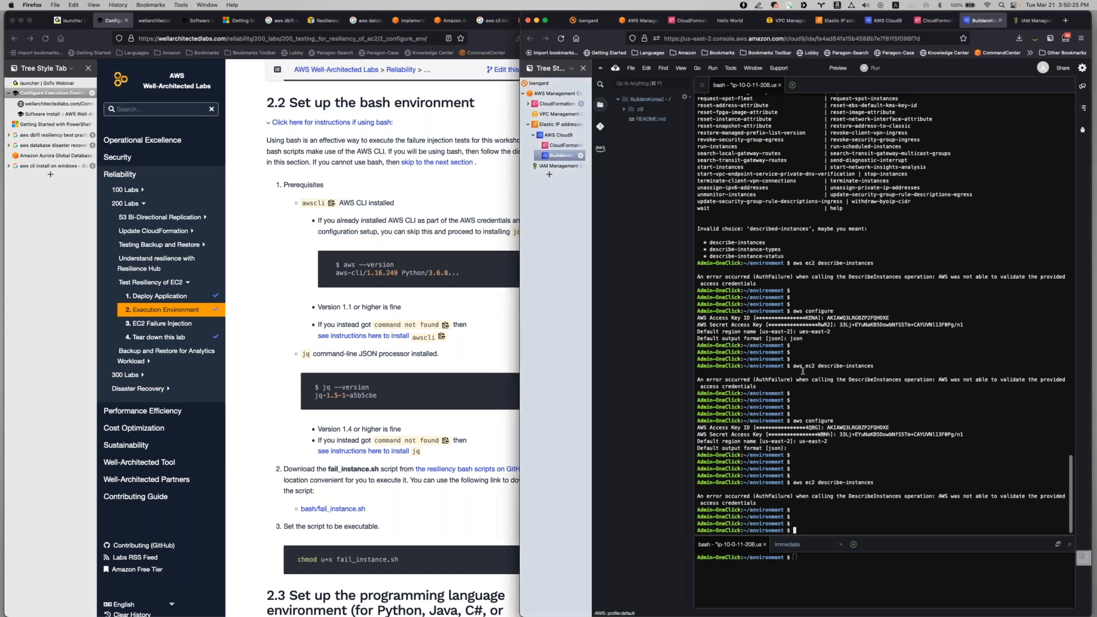
key(Return)
key(Return)
- Print ~/.aws/config with cat to inspect the region and output settings
text(aw)
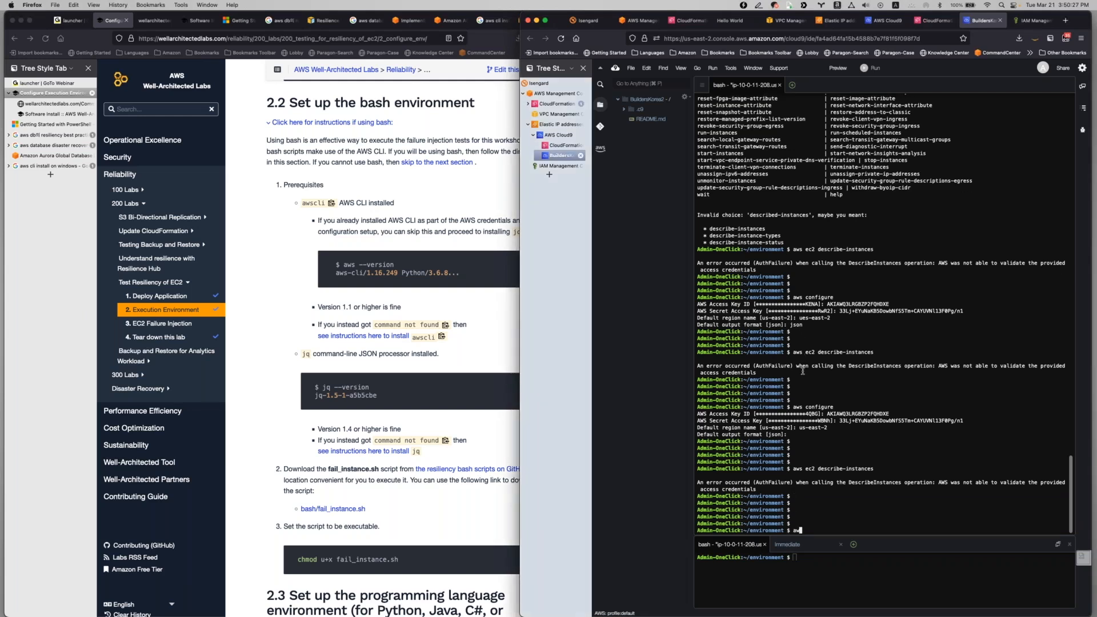
key(BackSpace)
key(BackSpace)
text(cat ~/.aws/config)
key(Return)
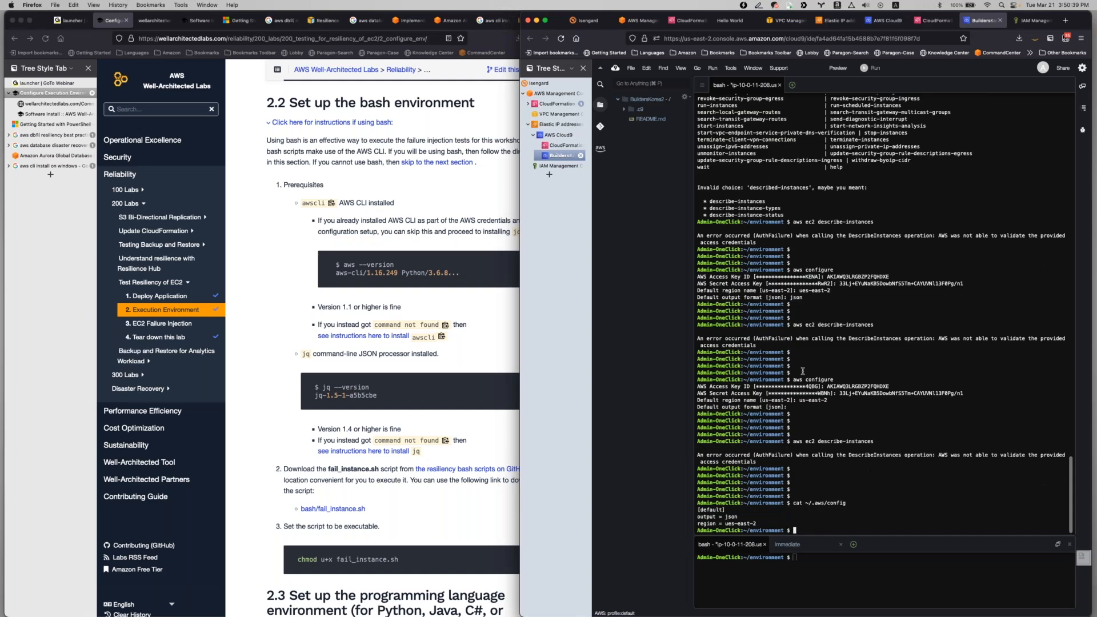
- Edit ~/.aws/config in vim, changing region ues-east-2 to us-east-2, and save with :wq
text(vim ~/.aws/config)
key(Return)
key(Down)
key(Down)
key(Right)
key(Right)
key(Right)
key(Right)
key(Right)
key(Right)
key(Right)
key(Right)
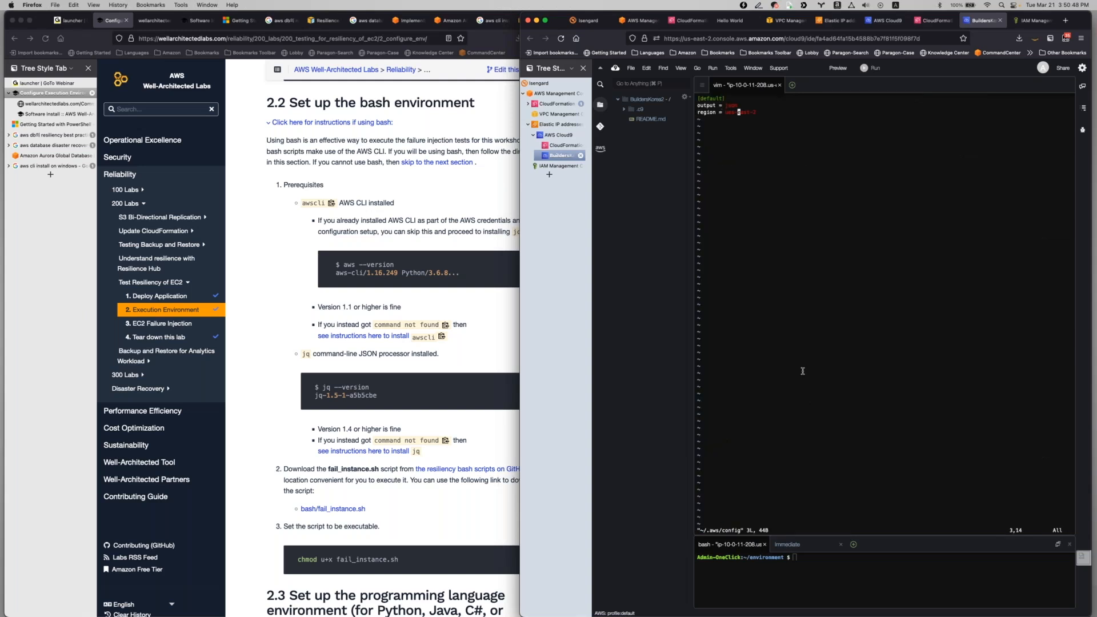
key(Left)
key(Left)
key(i)
key(BackSpace)
key(Escape)
text(:wq)
key(Return)
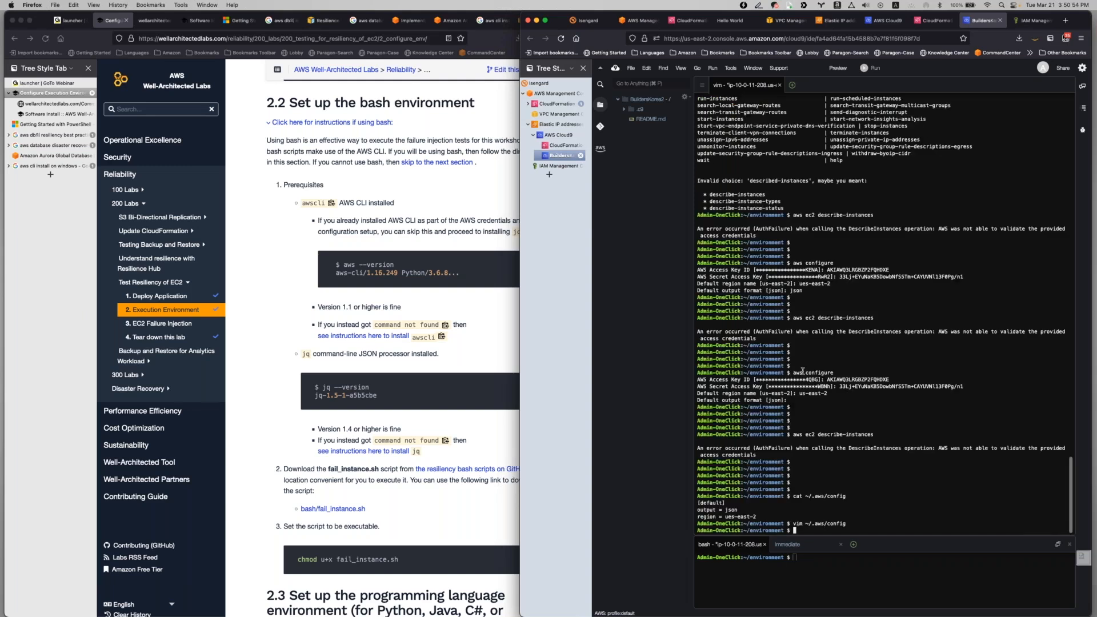
- Reprint ~/.aws/config to confirm region = us-east-2, then enter cat ~/.aws/credentials
key(Return)
key(Return)
key(Return)
key(Up)
key(Up)
key(Return)
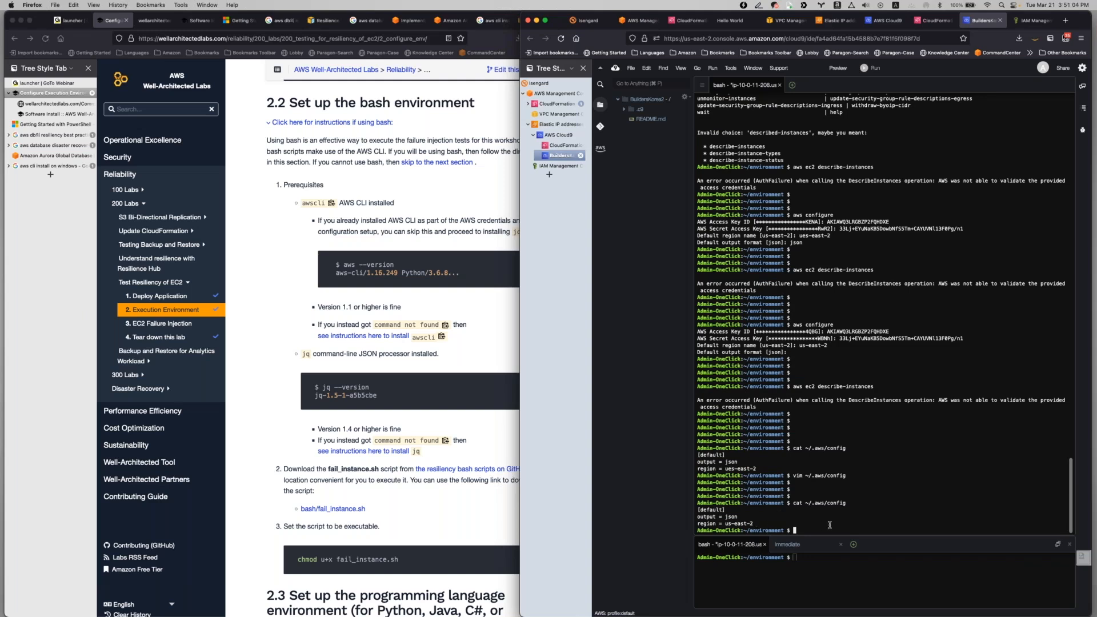
key(Return)
key(Return)
text(cat ~)
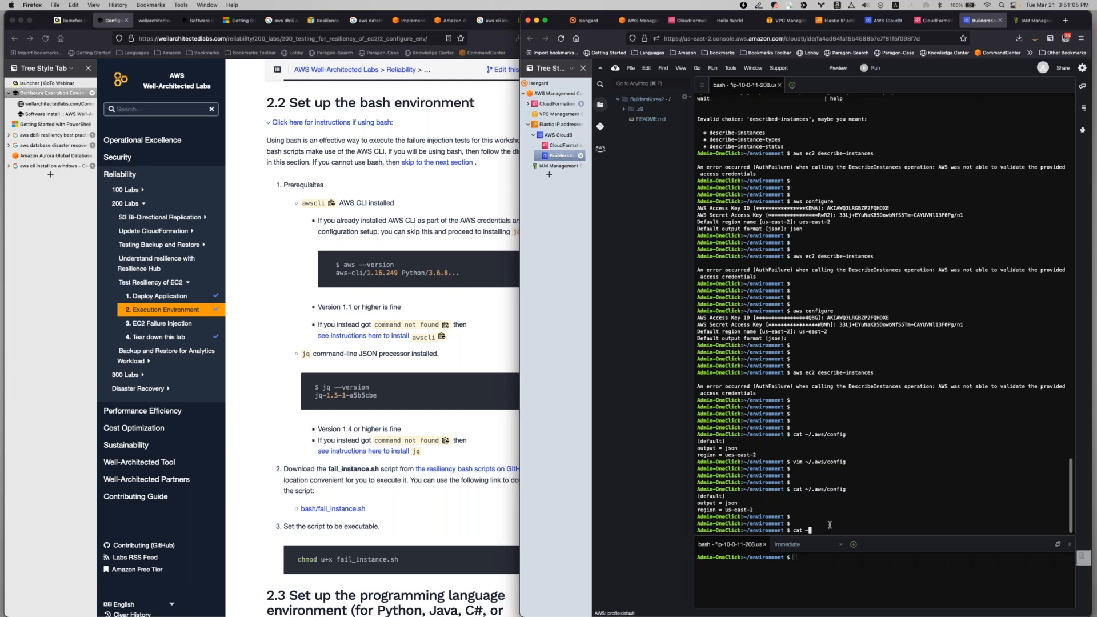
text(/.aws/credentials)
- Print ~/.aws/credentials, then open the file in vi
key(Return)
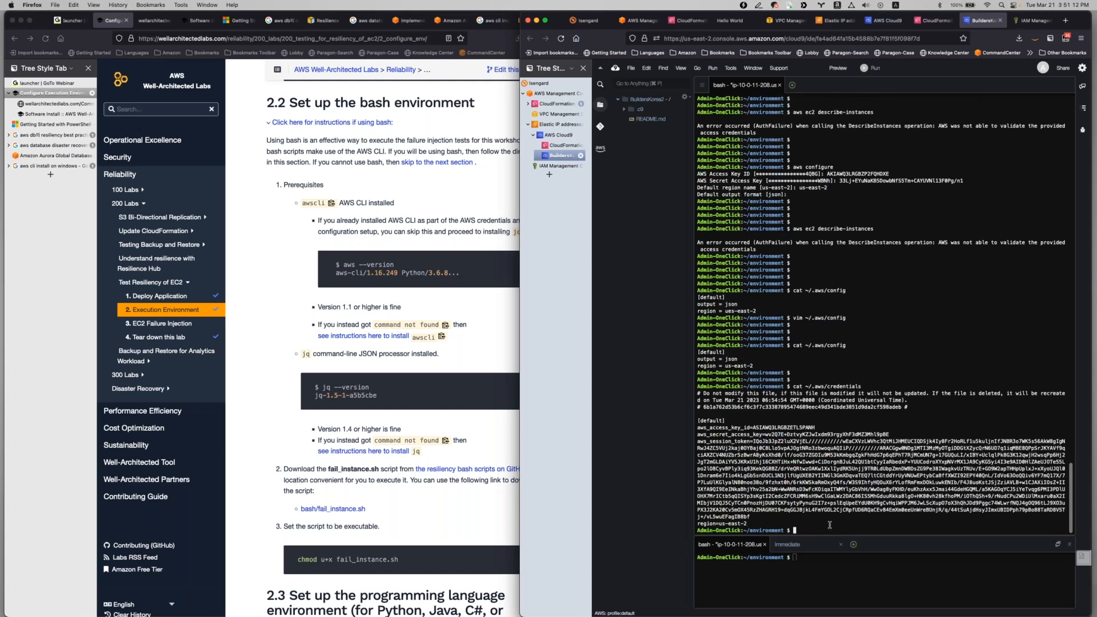
drag(795, 483, 826, 497)
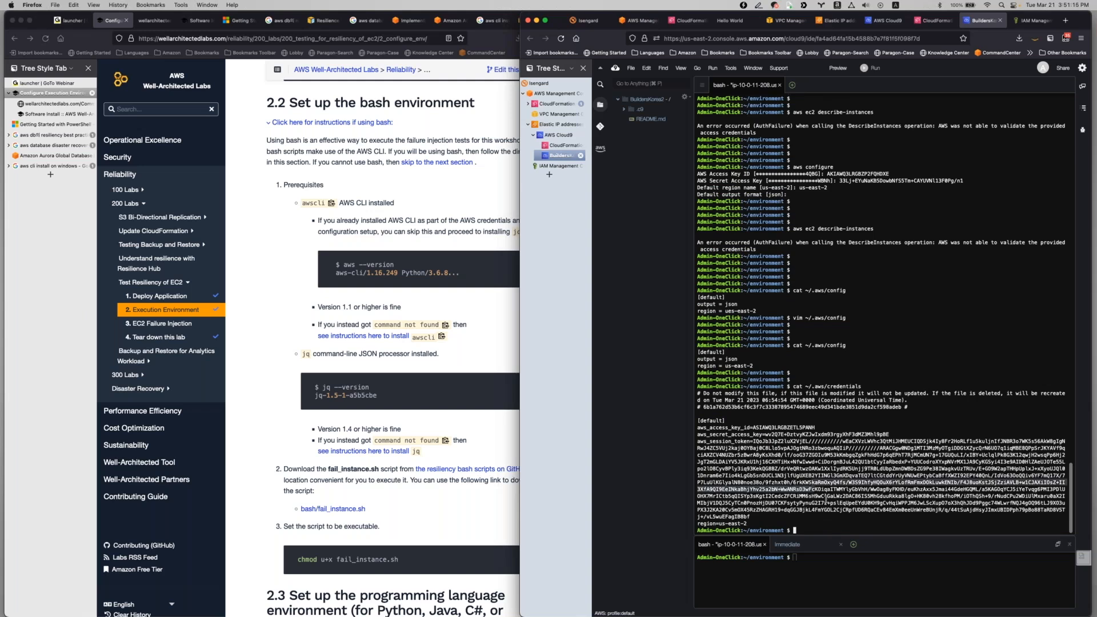
text(ca)
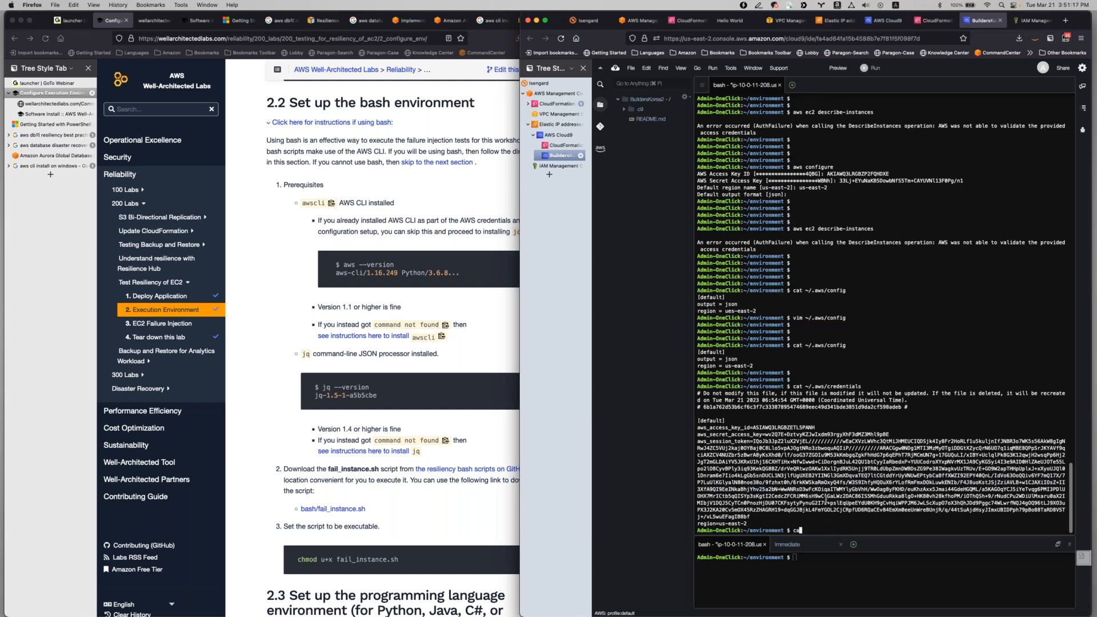
key(BackSpace)
key(BackSpace)
text(vi ~/.aws/cre)
key(Tab)
key(Return)
- Replace the old aws_access_key_id value with the new pasted access key ID
key(Down)
key(Down)
key(Down)
key(Down)
key(Down)
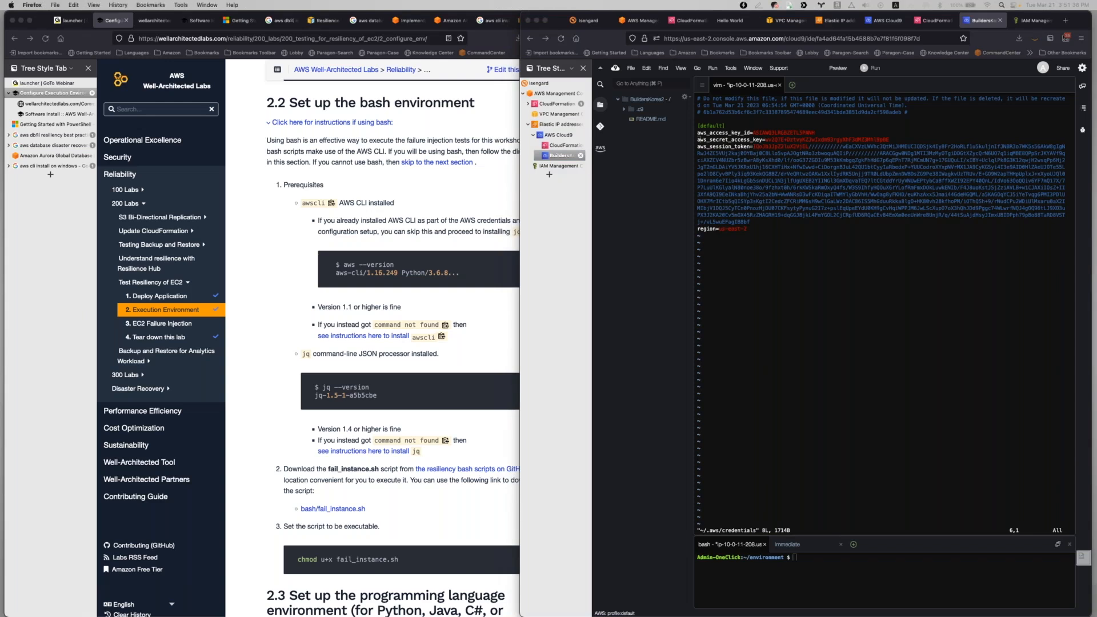
click(722, 137)
key(k)
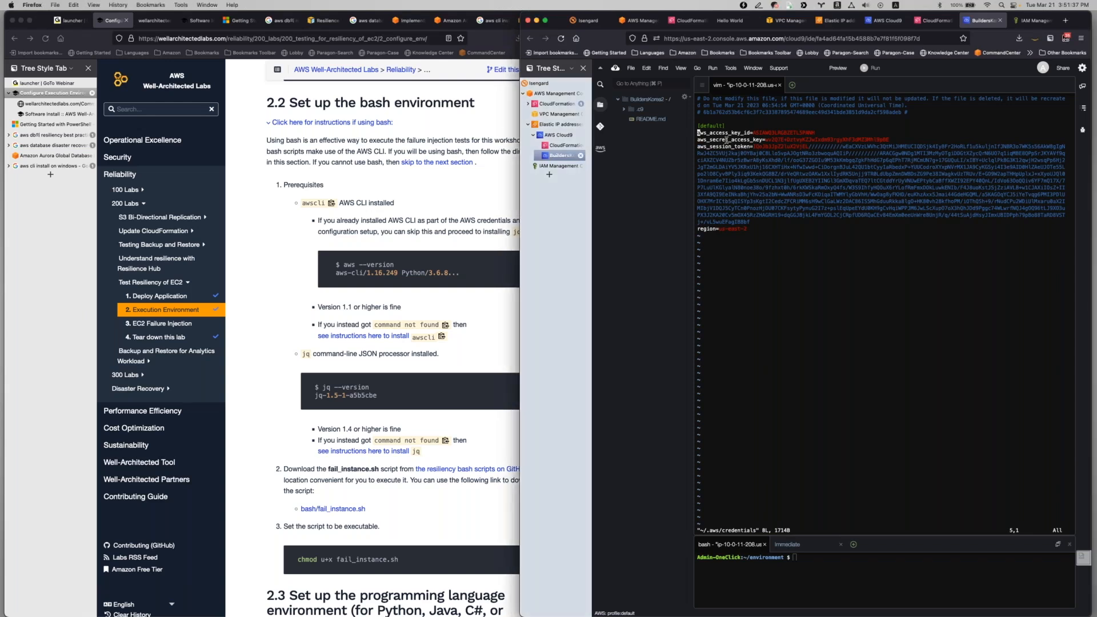
key(l)
key(l)
key(l)
key(l)
key(l)
key(l)
key(l)
key(l)
key(l)
key(l)
key(l)
key(l)
key(l)
key(l)
key(l)
key(l)
key(l)
key(l)
key(l)
key(l)
key(l)
key(l)
key(l)
key(l)
key(l)
key(l)
key(l)
key(l)
key(l)
key(l)
key(l)
key(l)
key(l)
key(l)
key(l)
key(l)
key(l)
key(a)
key(BackSpace)
key(BackSpace)
key(BackSpace)
key(BackSpace)
key(BackSpace)
key(BackSpace)
key(BackSpace)
key(BackSpace)
key(BackSpace)
key(BackSpace)
key(BackSpace)
key(BackSpace)
key(BackSpace)
key(BackSpace)
key(BackSpace)
key(BackSpace)
key(BackSpace)
key(BackSpace)
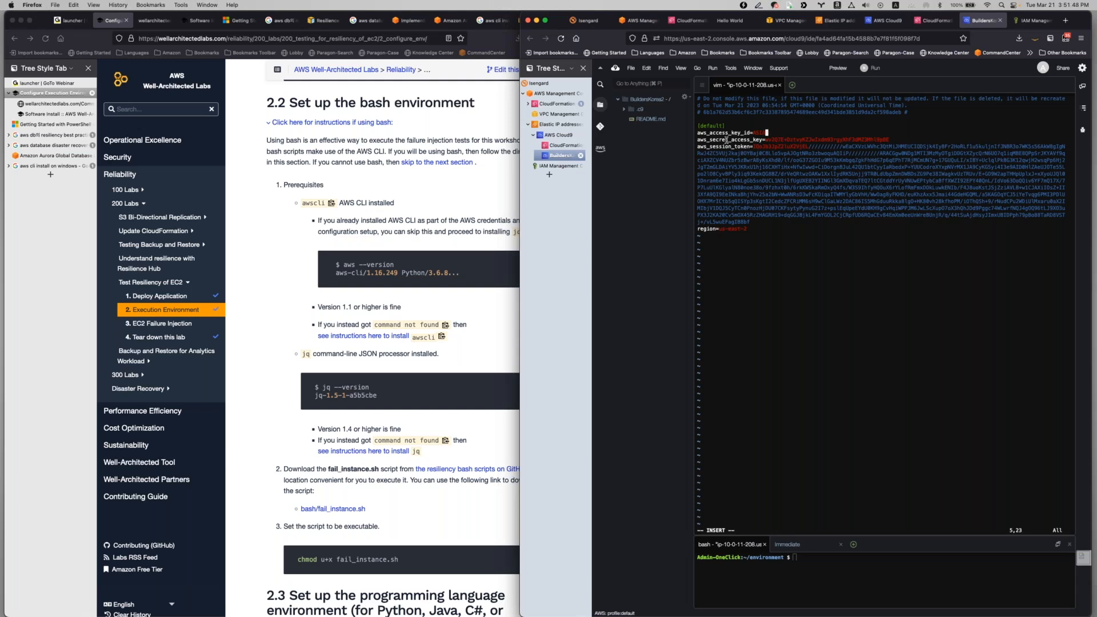
key(BackSpace)
key(super+v)
- Replace the old aws_secret_access_key value with the new pasted secret key
key(super+Tab)
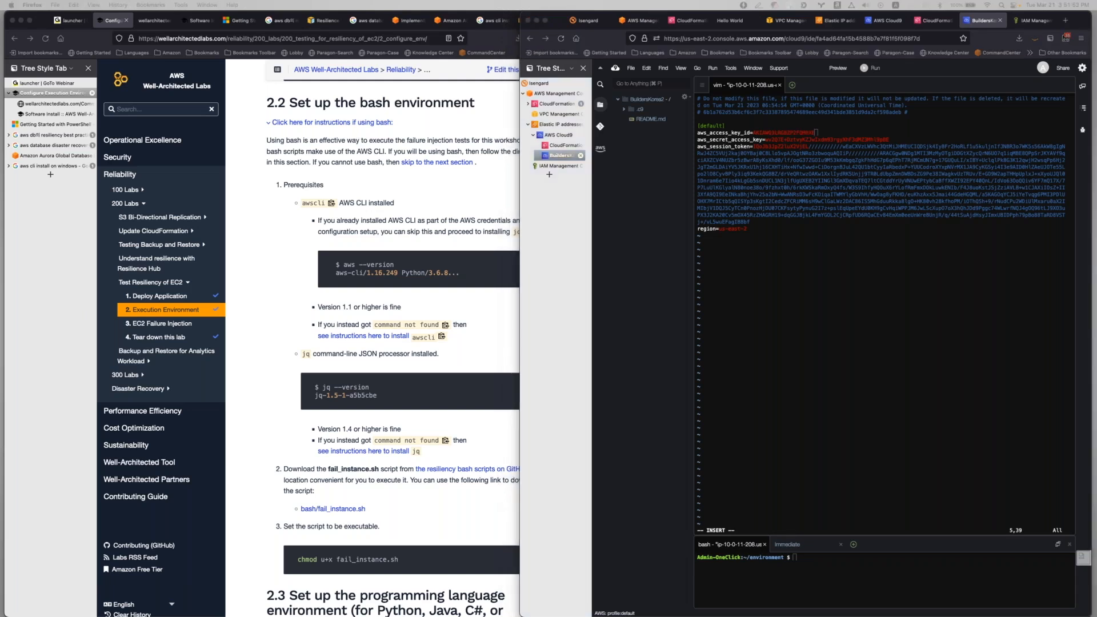
key(super+Tab)
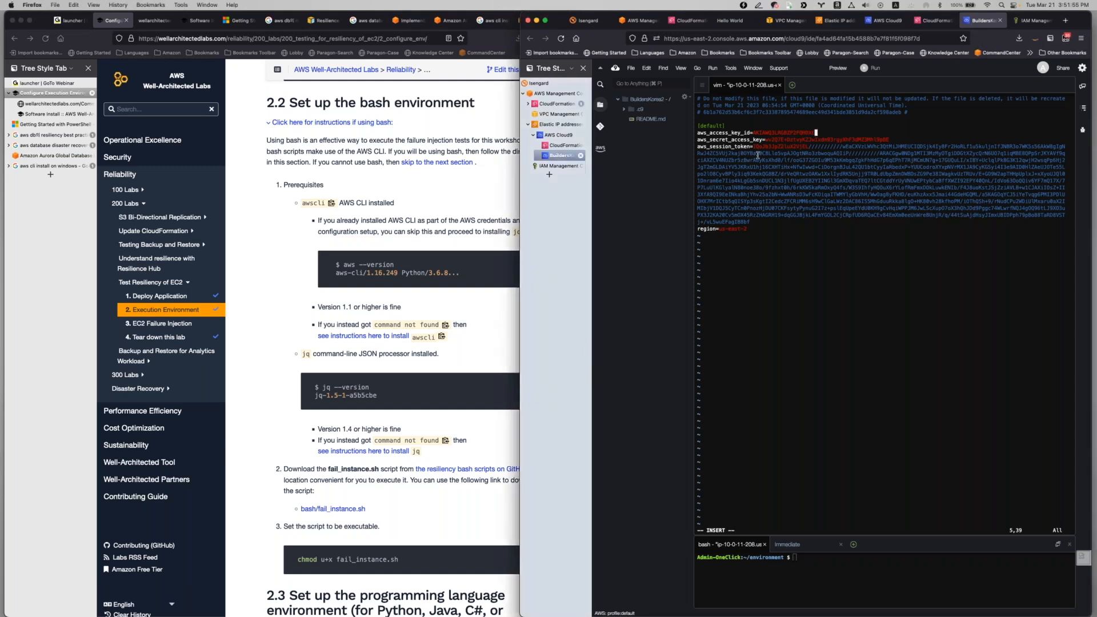
key(Down)
key(Right)
key(Right)
key(Right)
key(Right)
key(Right)
key(Right)
key(Right)
key(Right)
key(Right)
key(Right)
key(Right)
key(Right)
key(Right)
key(Right)
key(Right)
key(Right)
key(Right)
key(Right)
key(Right)
key(Right)
key(Right)
key(Right)
key(Right)
key(BackSpace)
key(BackSpace)
key(BackSpace)
key(BackSpace)
key(BackSpace)
key(BackSpace)
key(BackSpace)
key(BackSpace)
key(BackSpace)
key(BackSpace)
key(BackSpace)
key(BackSpace)
key(BackSpace)
key(BackSpace)
key(BackSpace)
key(BackSpace)
key(BackSpace)
key(BackSpace)
key(BackSpace)
key(BackSpace)
key(BackSpace)
key(BackSpace)
key(BackSpace)
key(BackSpace)
key(BackSpace)
key(BackSpace)
key(BackSpace)
key(BackSpace)
key(BackSpace)
key(BackSpace)
key(BackSpace)
key(BackSpace)
key(BackSpace)
key(BackSpace)
key(BackSpace)
key(BackSpace)
key(BackSpace)
key(BackSpace)
key(BackSpace)
key(BackSpace)
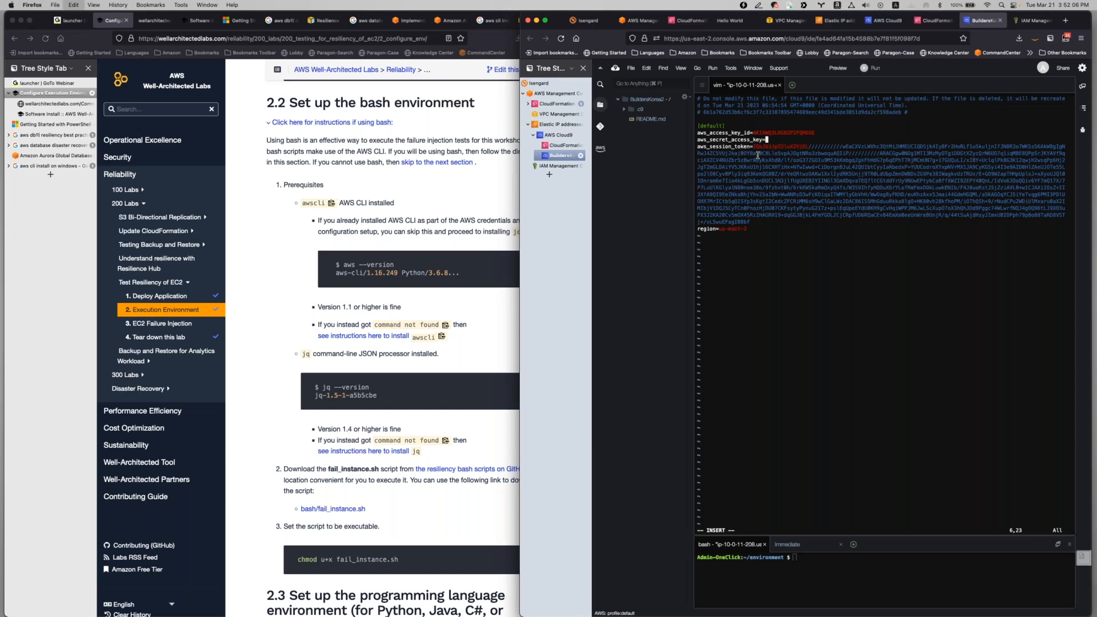
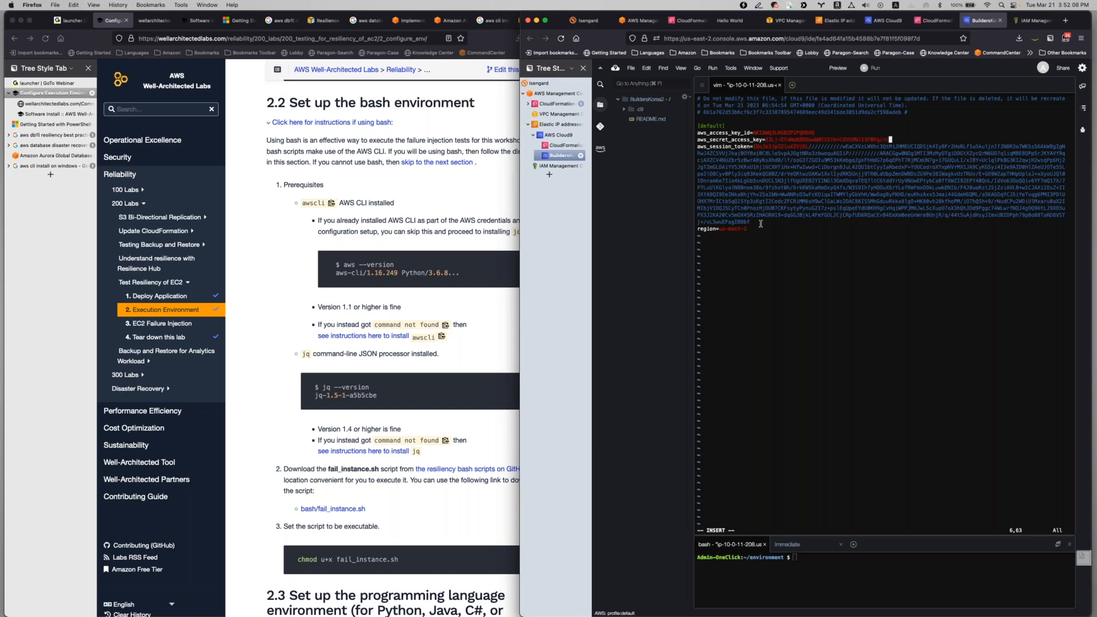
- Move through the session token and region lines, then save the credentials file with :wq
drag(760, 223, 720, 175)
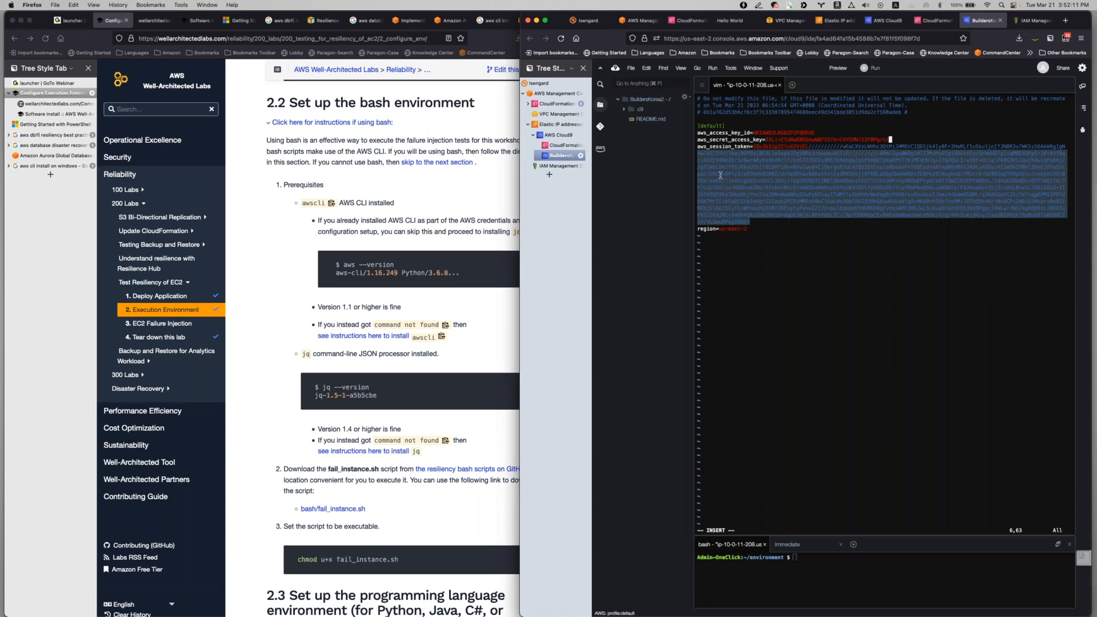
click(721, 175)
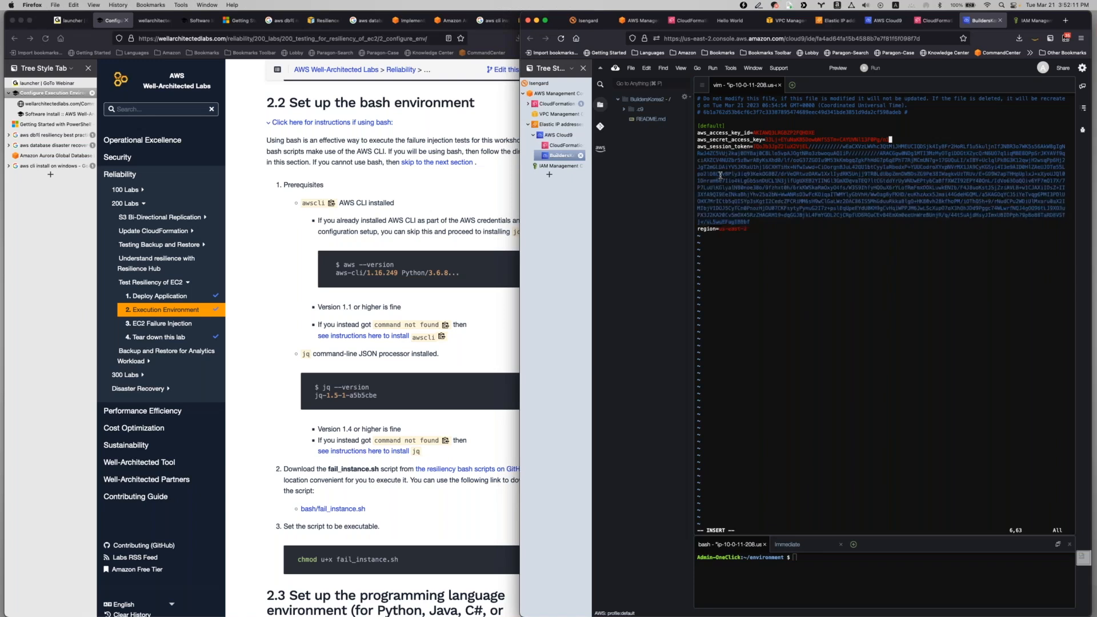
key(Down)
key(ctrl+x)
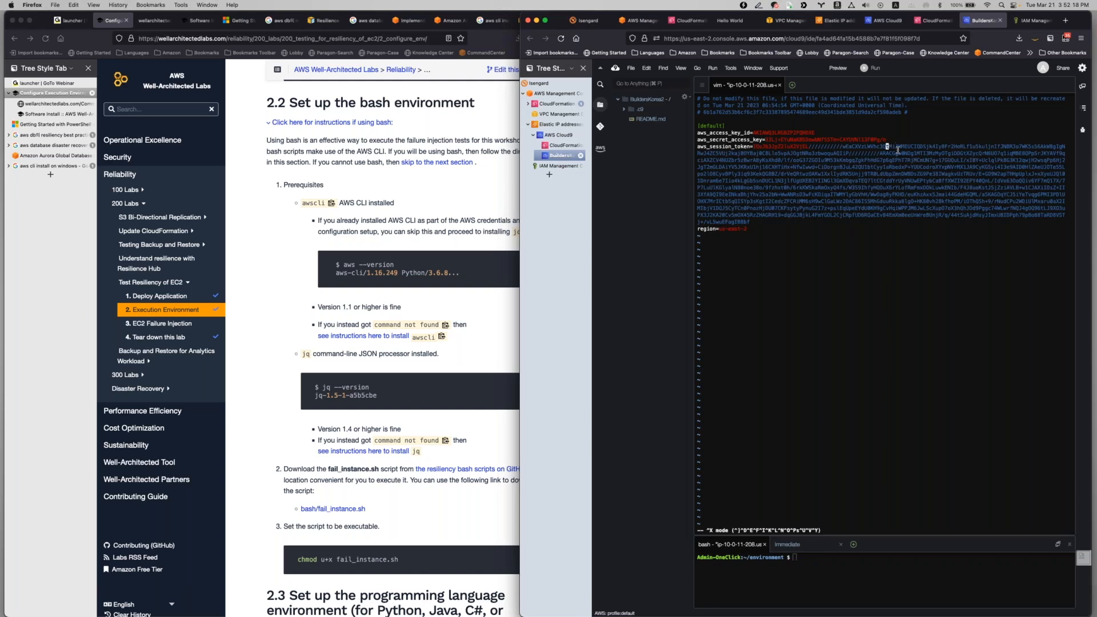
key(Up)
key(Down)
key(Down)
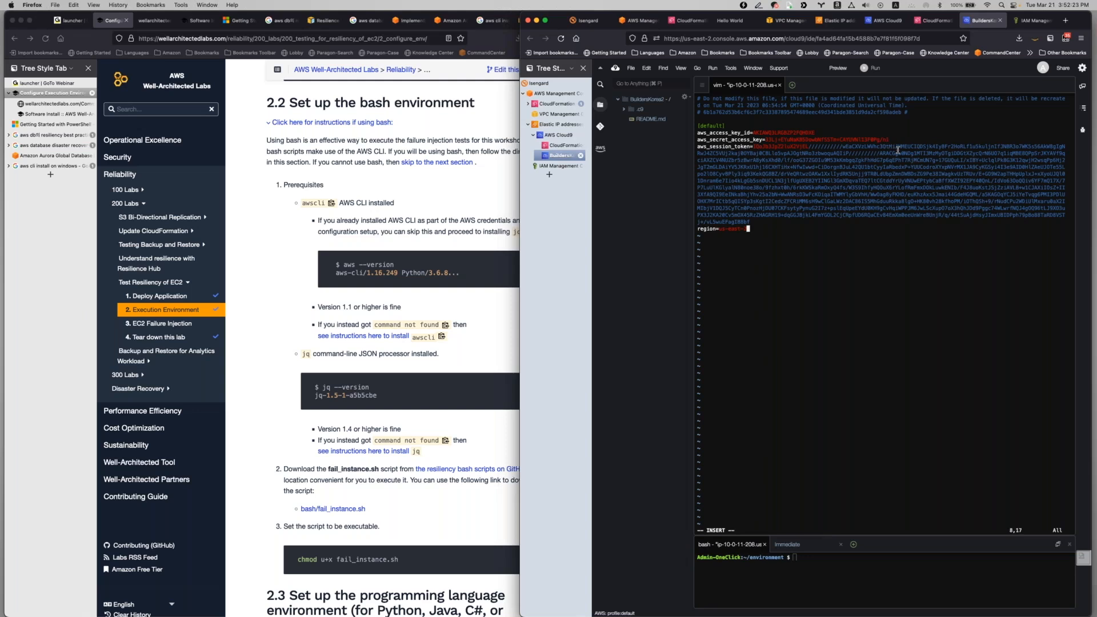
key(Escape)
text(:wq)
key(Return)
key(Return)
key(Return)
key(Up)
key(Up)
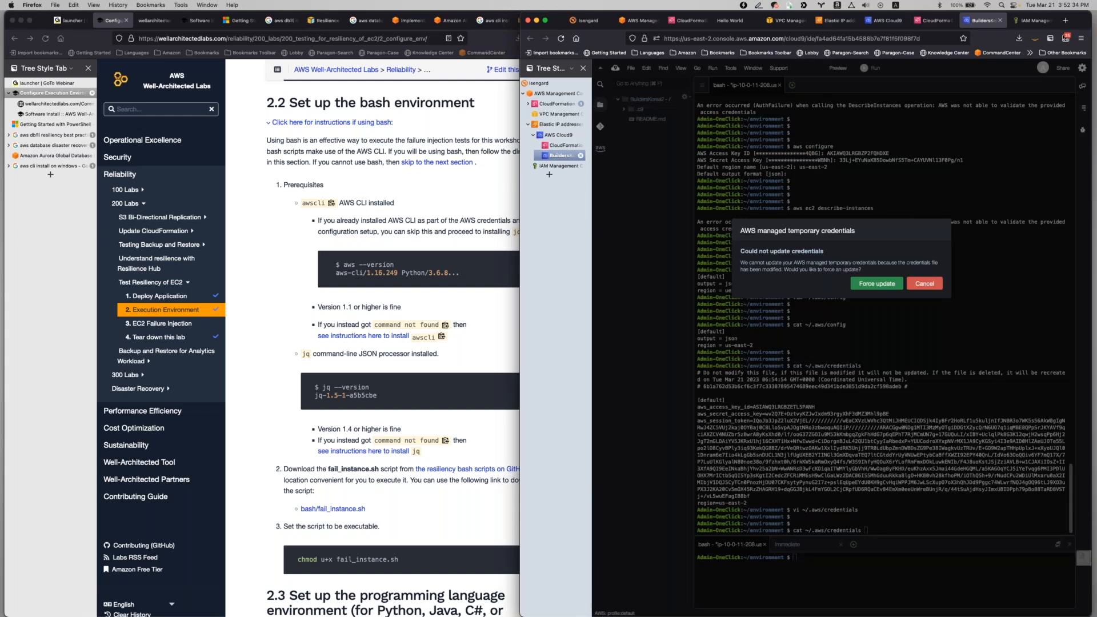
- Cancel the forced update, then choose Permanently disable for AWS managed temporary credentials
drag(741, 262, 934, 268)
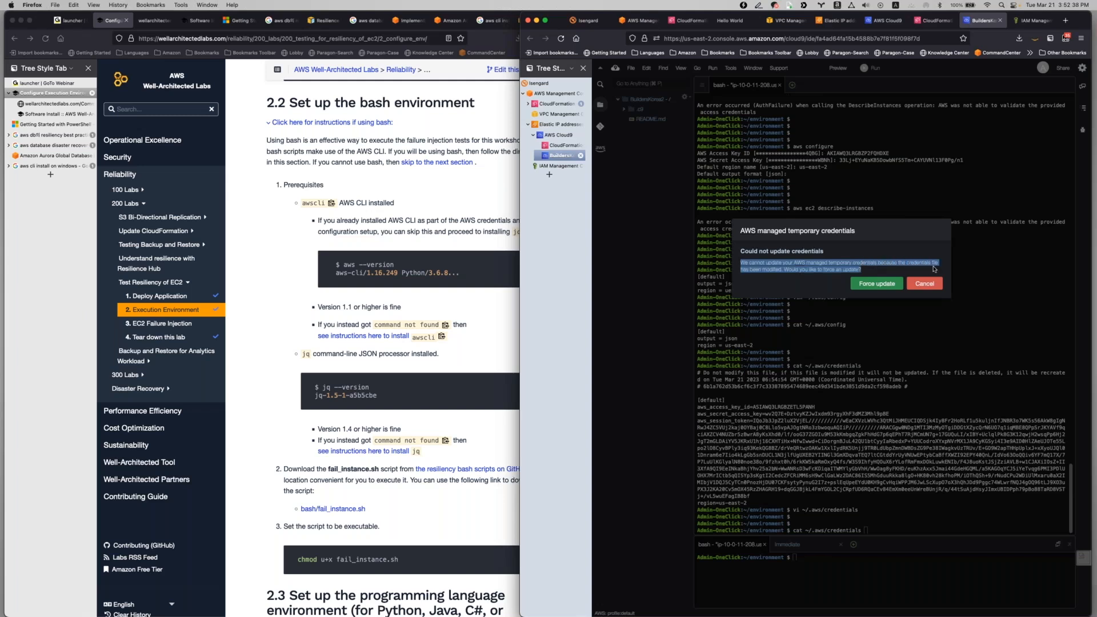
click(924, 283)
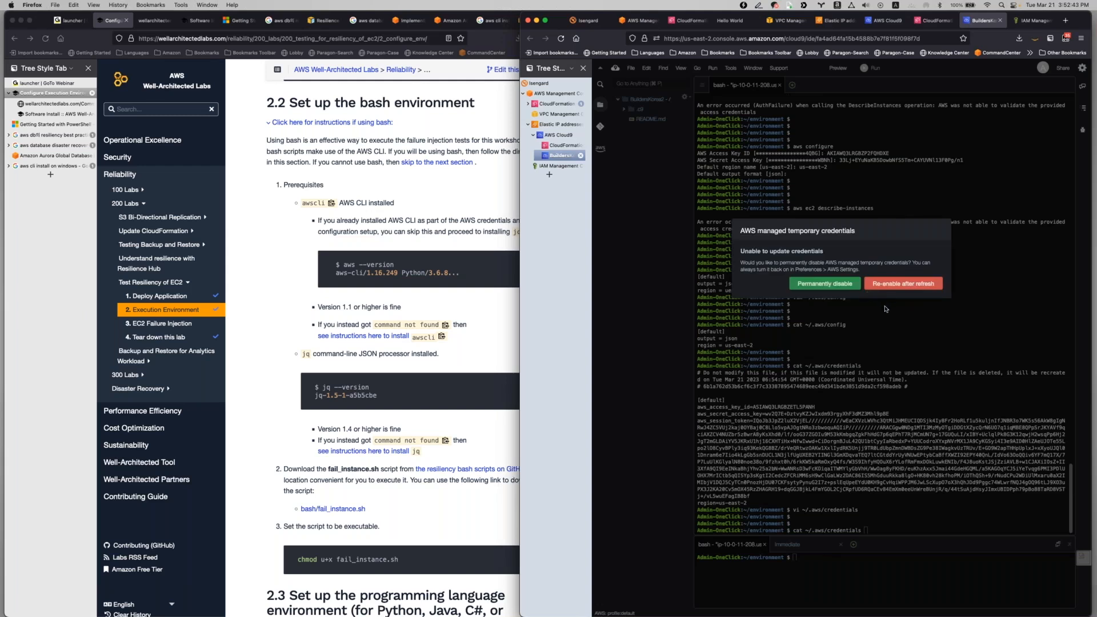
drag(812, 228, 850, 227)
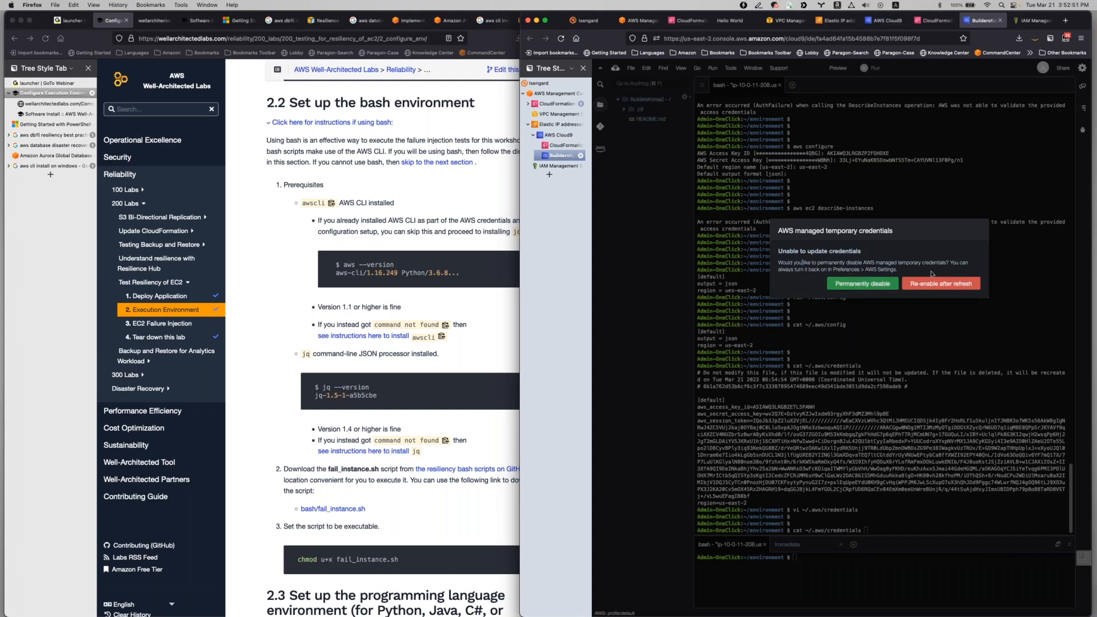
click(877, 286)
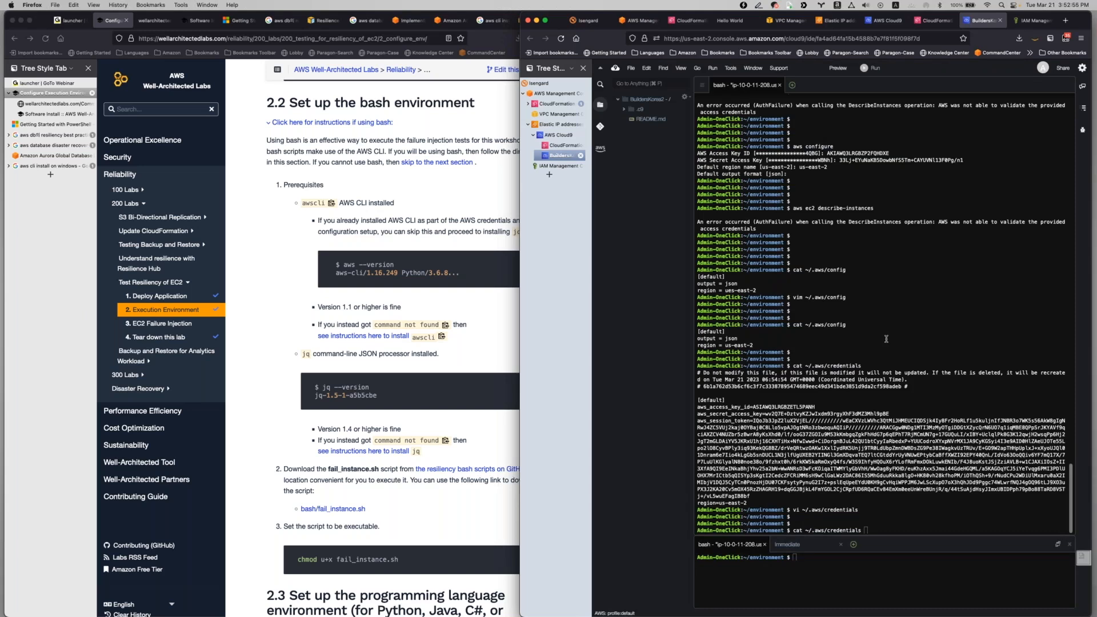
click(888, 384)
- Print the updated credentials file and rerun aws ec2 describe-instances, which still returns AuthFailure
key(Return)
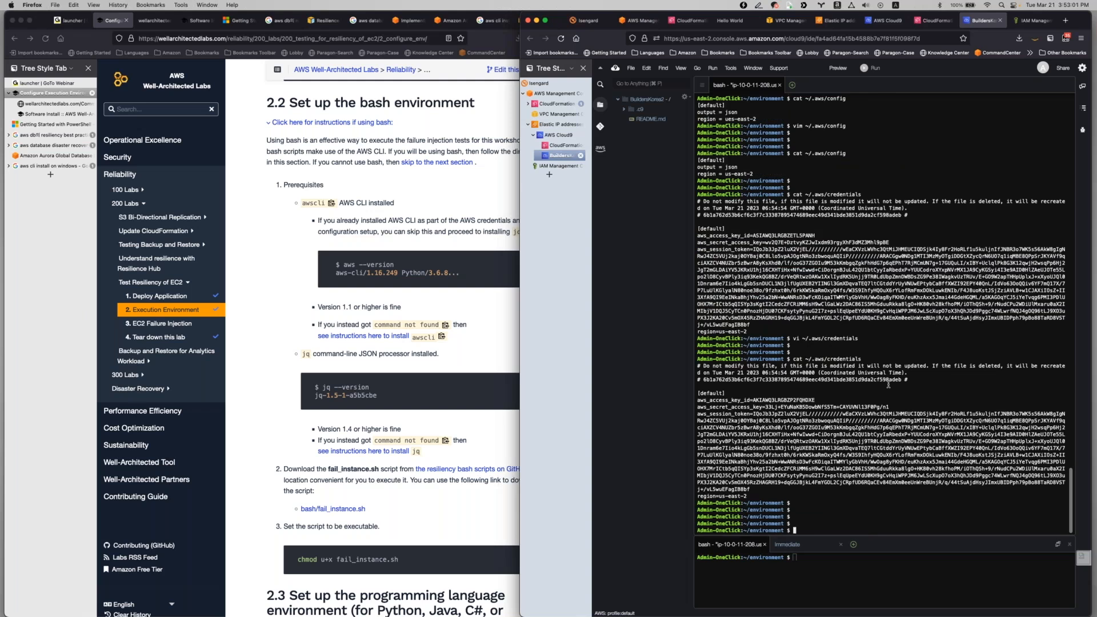
key(Return)
key(Return)
text(aws )
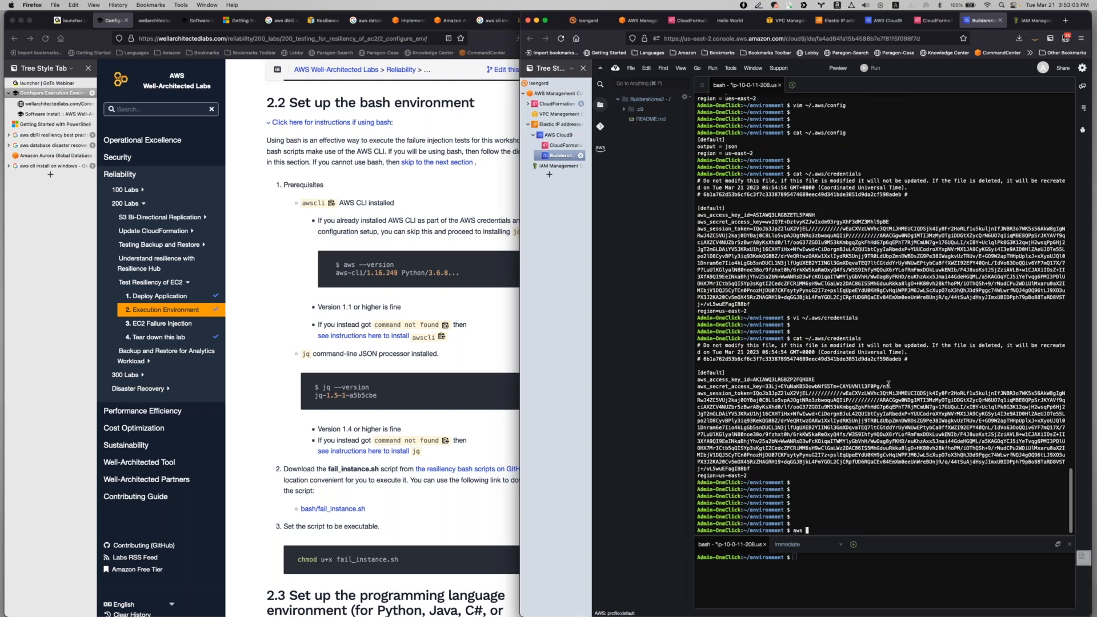
text(ec2 describe-in)
key(Return)
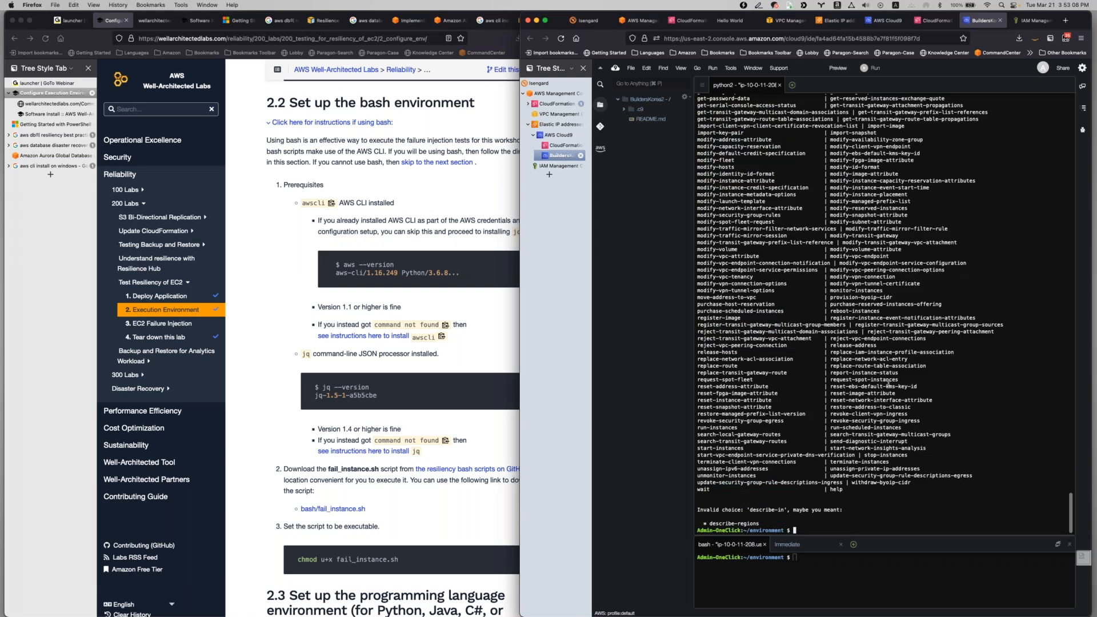
key(Up)
text(nstances)
key(Return)
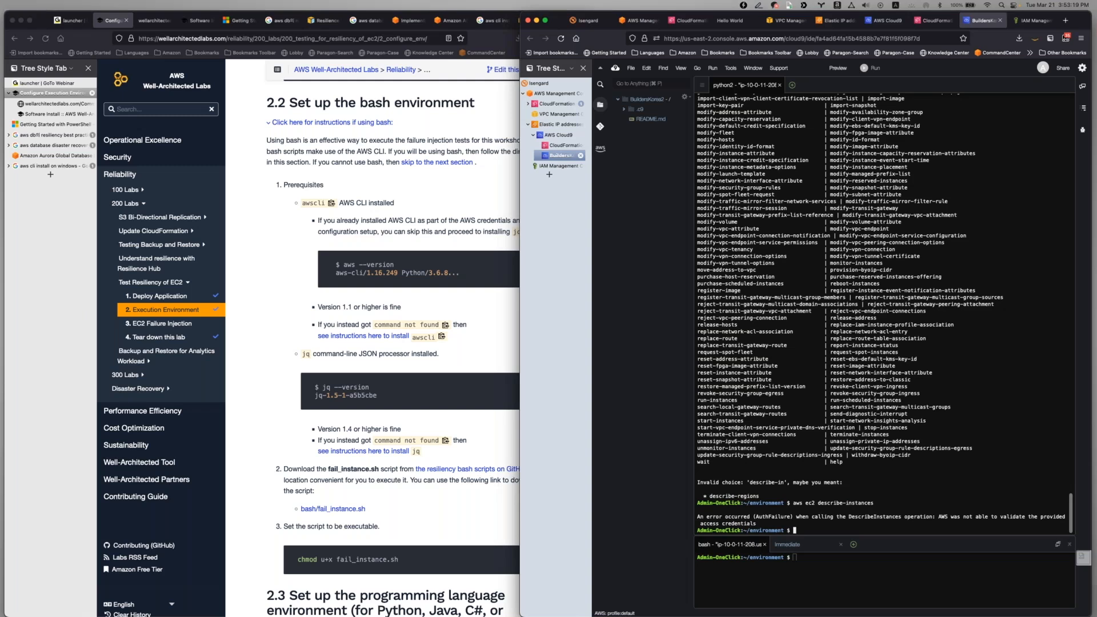
key(super+Tab)
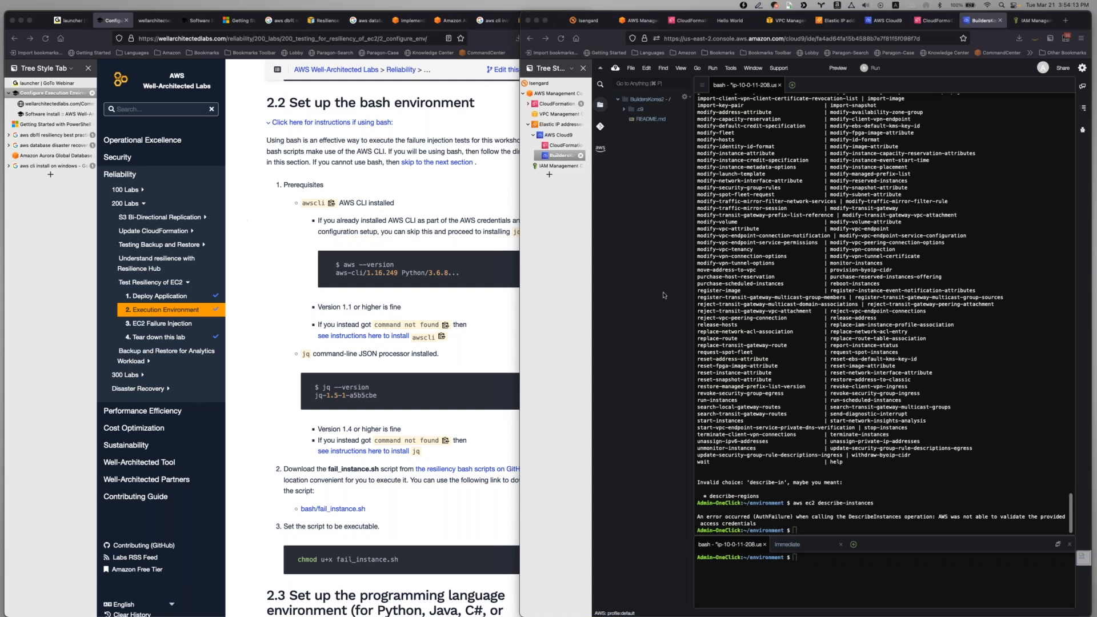
- Refresh the CloudFormation stack's resources to check BuildersKorea shows DELETE_COMPLETE
click(788, 342)
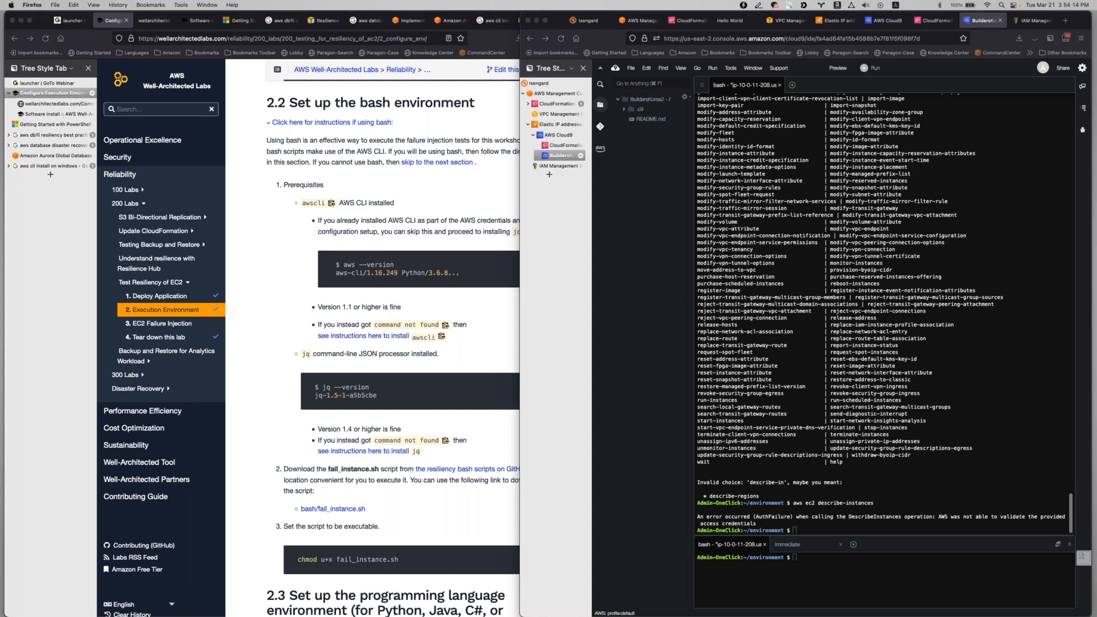
click(750, 211)
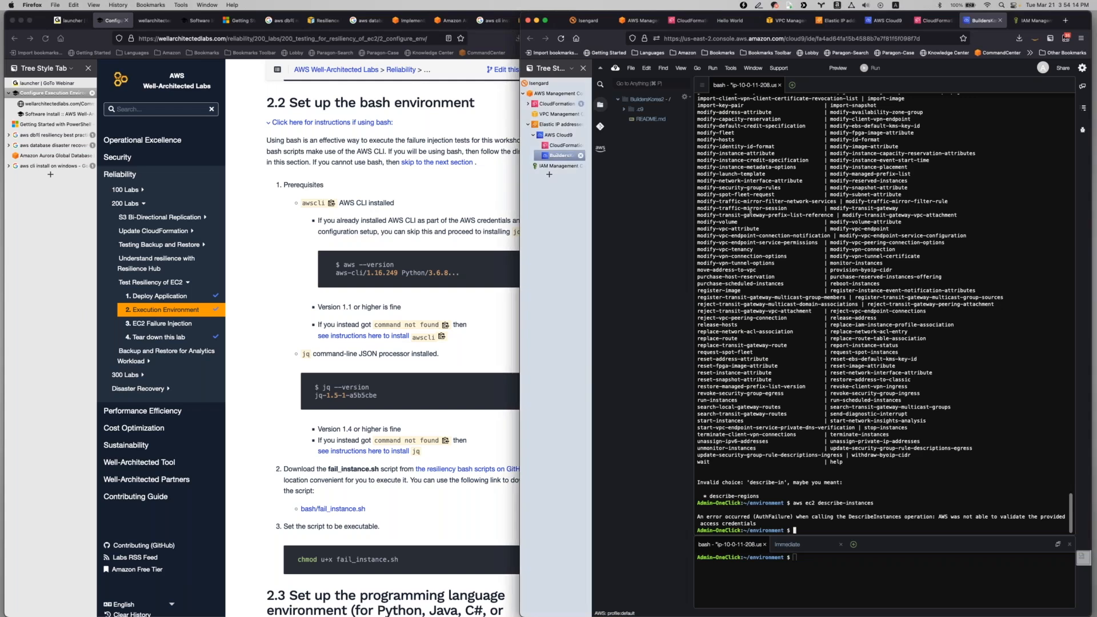
click(560, 135)
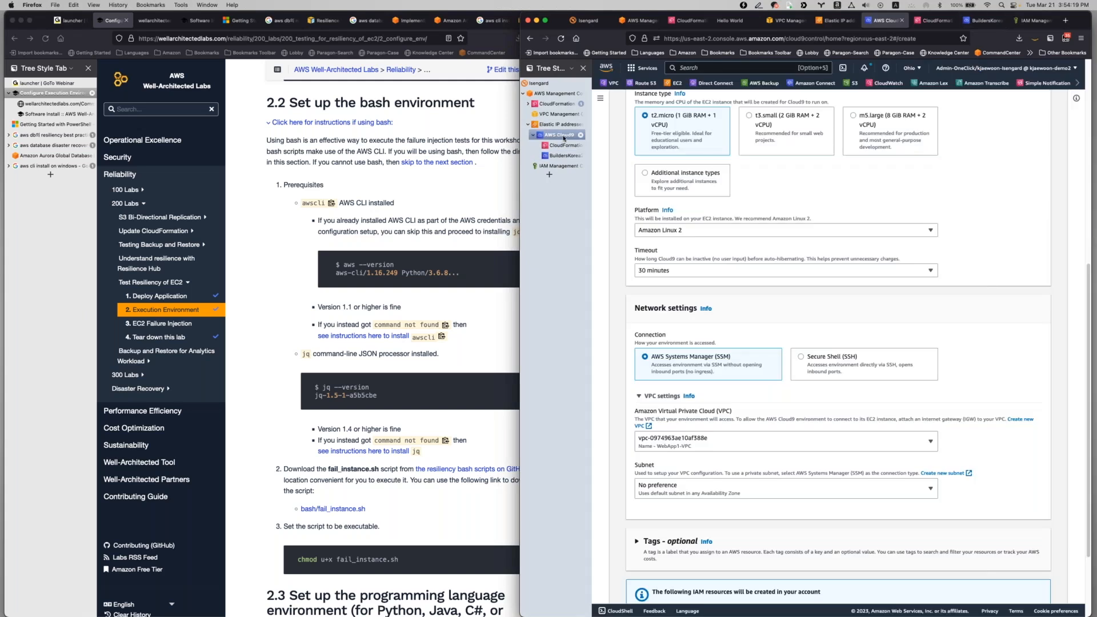
click(563, 146)
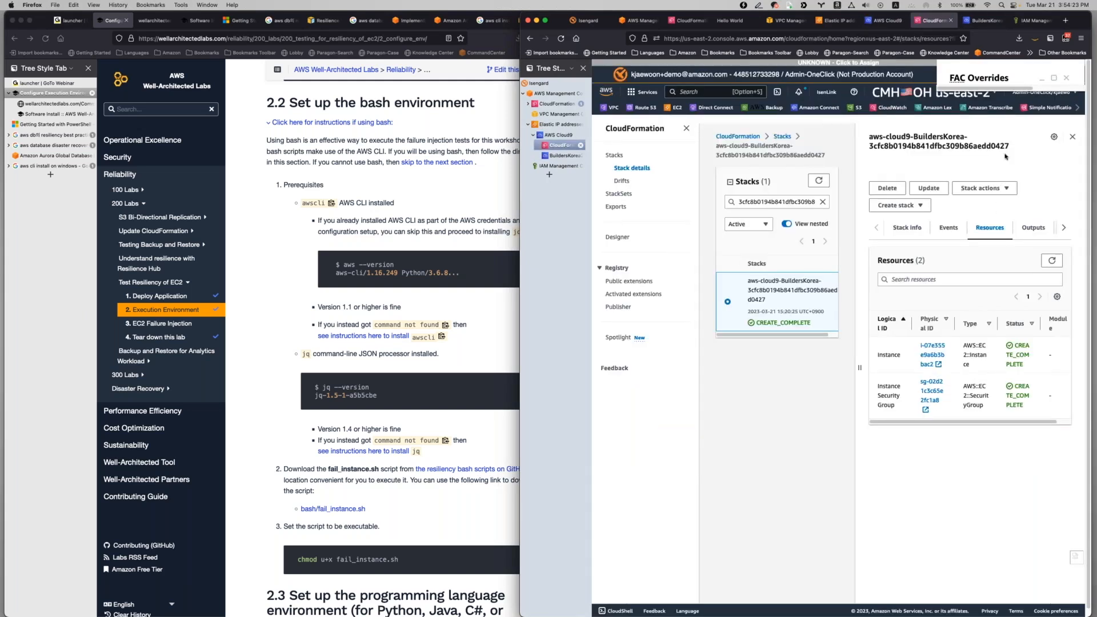
click(1052, 261)
drag(860, 366, 861, 367)
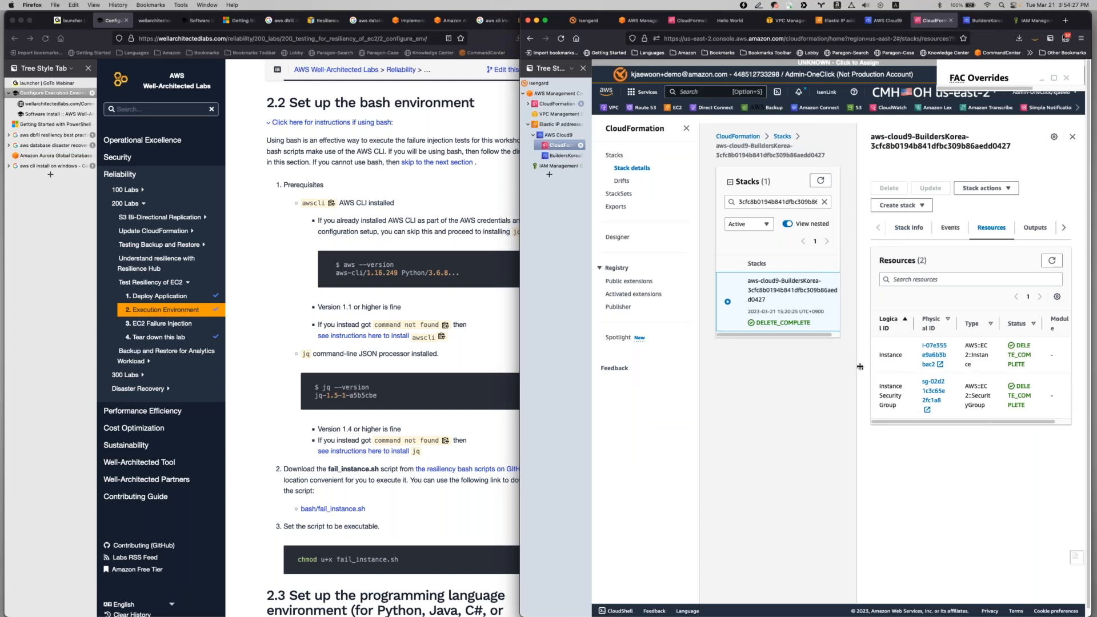
click(557, 135)
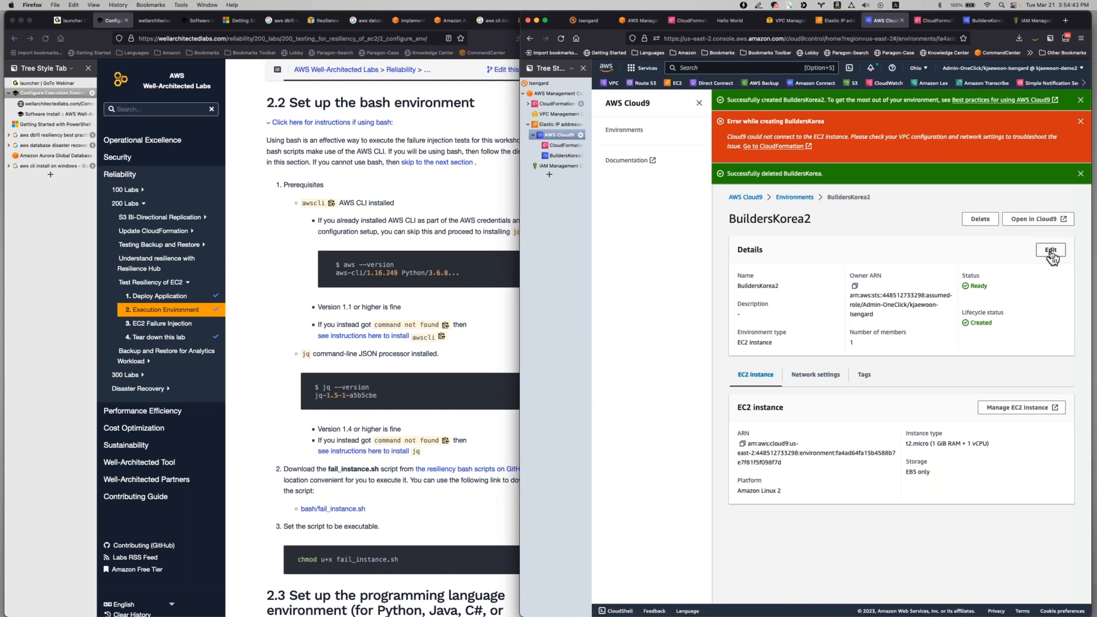
- Review the BuildersKorea2 environment's network settings, tags and EC2 instance details
click(815, 374)
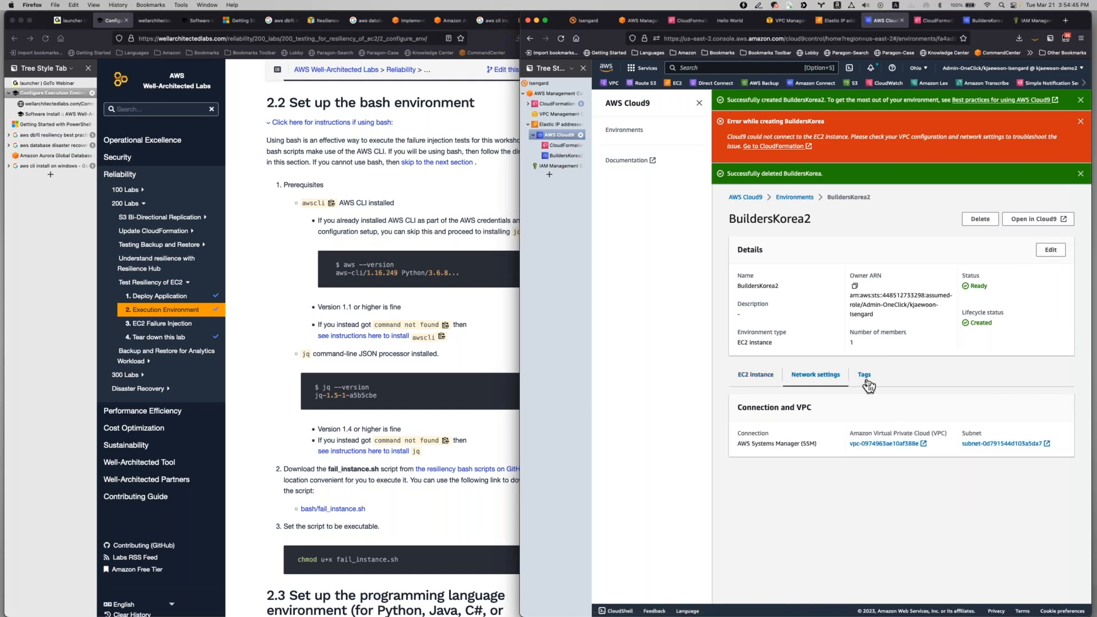
click(865, 375)
click(760, 376)
- Open BuildersKorea2's EC2 instance in the EC2 console and return to the Cloud9 terminal
click(1016, 411)
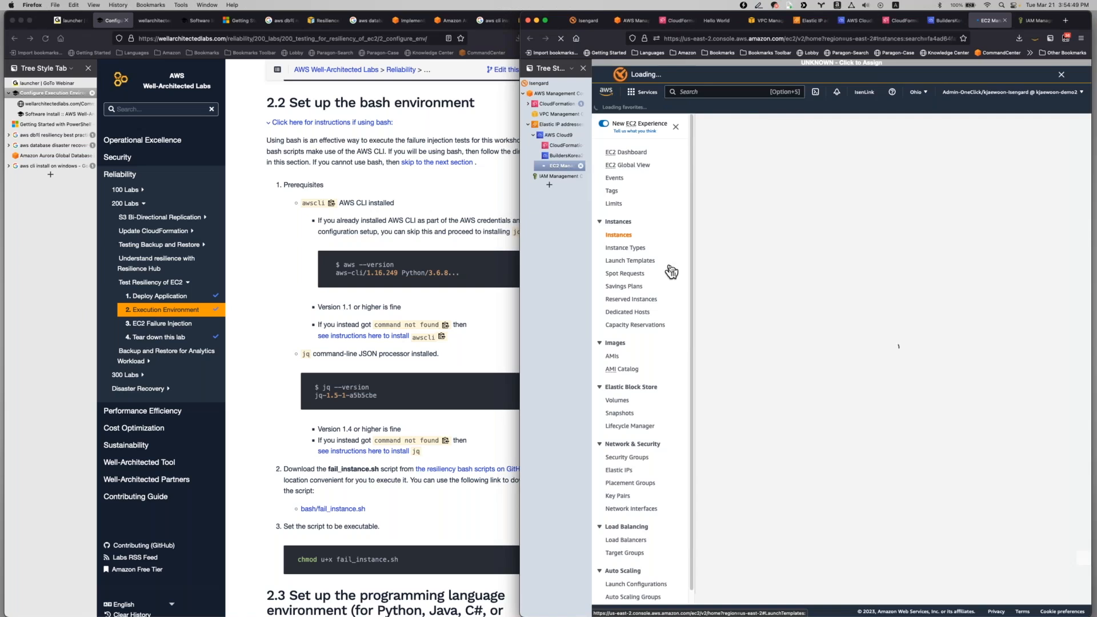
click(565, 155)
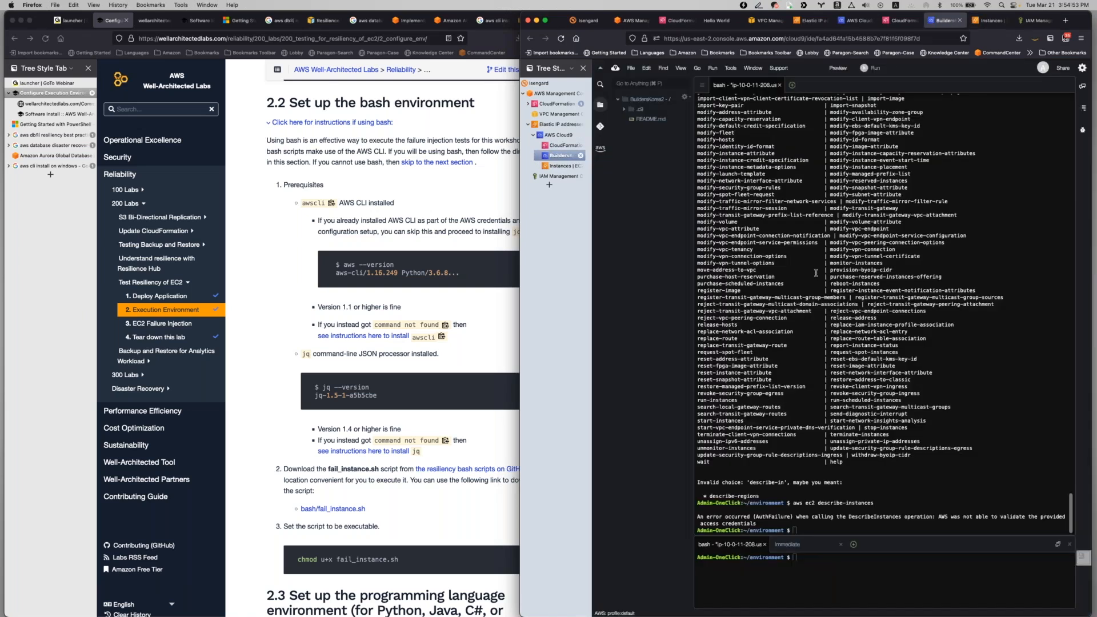
key(Return)
key(Return)
key(Return)
key(Return)
key(Return)
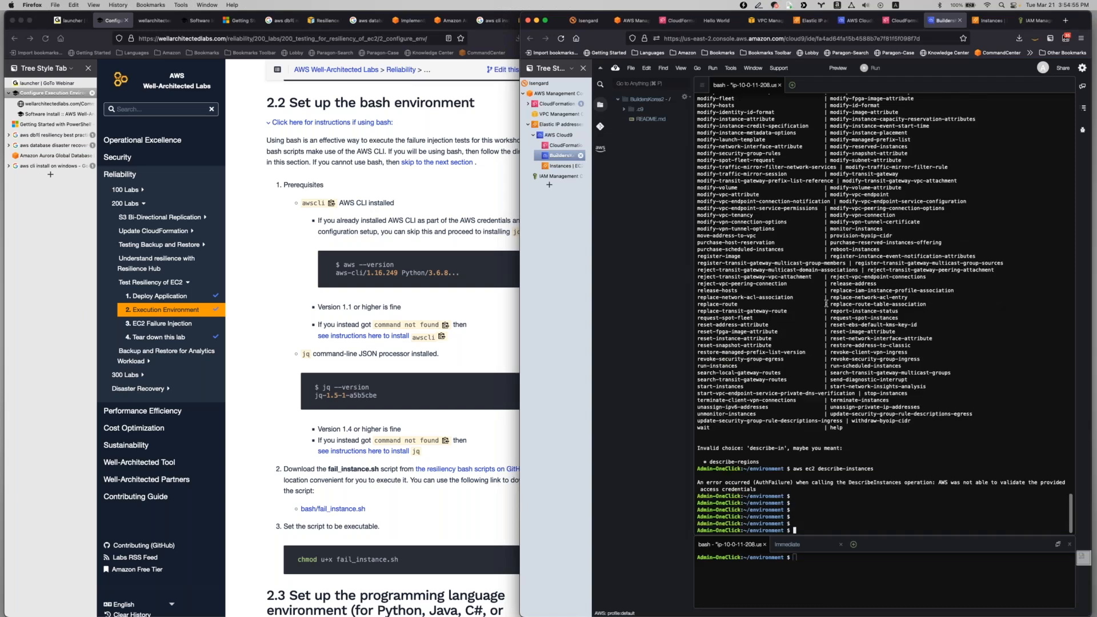
- Print ~/.aws/credentials in the Cloud9 terminal with cat
key(Return)
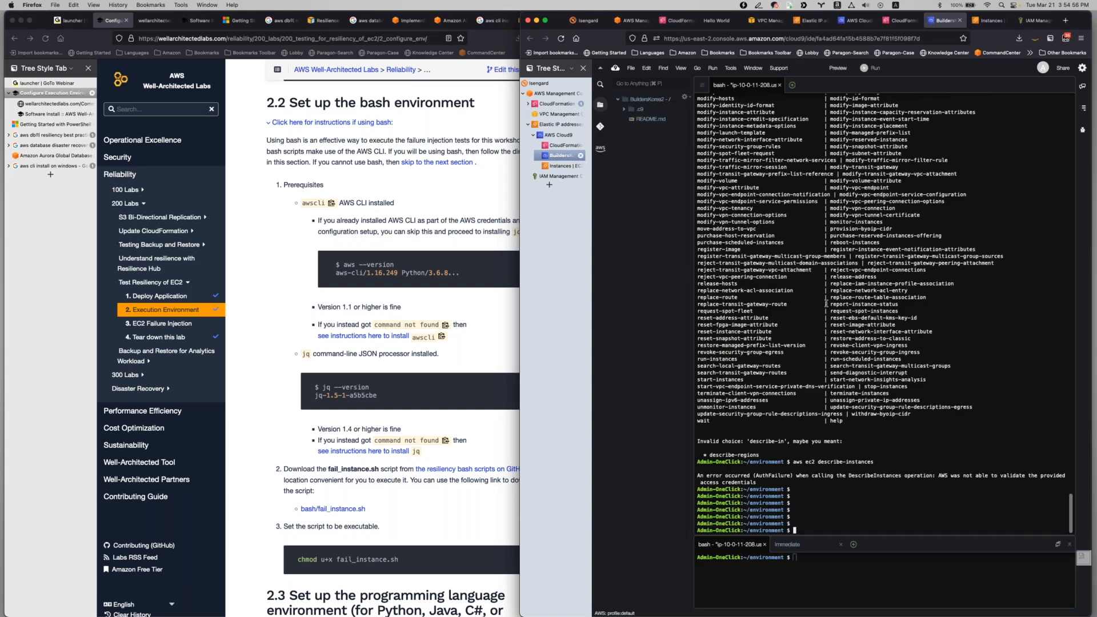
text(cat ~/.aws/c)
key(Tab)
key(Return)
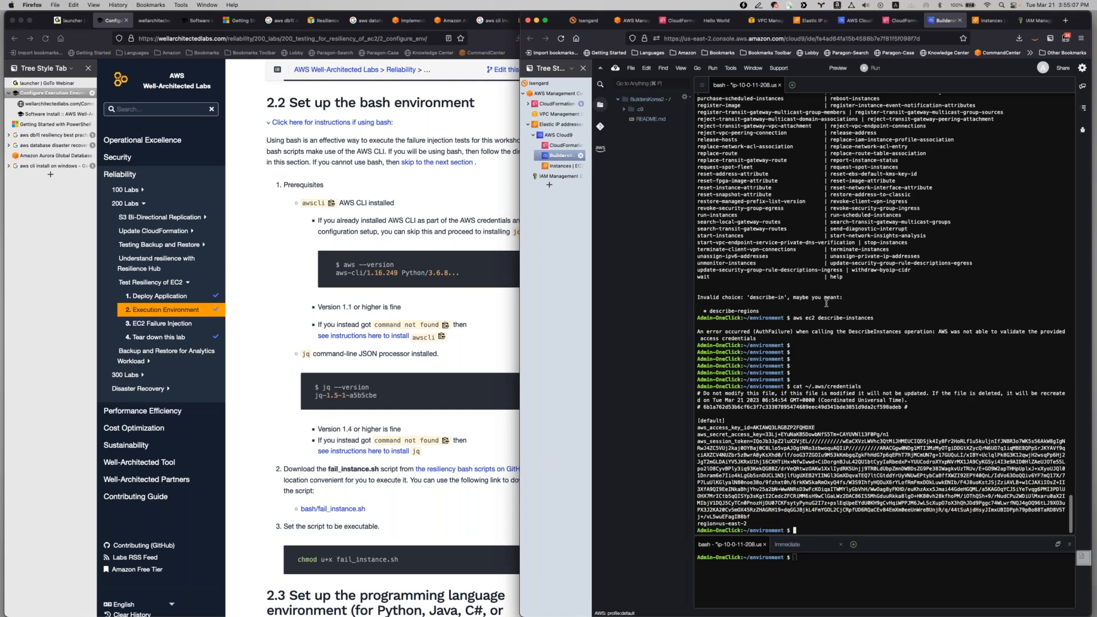
- Highlight the default profile's access and secret key lines, then open the IDE preferences
drag(890, 435, 707, 427)
click(767, 517)
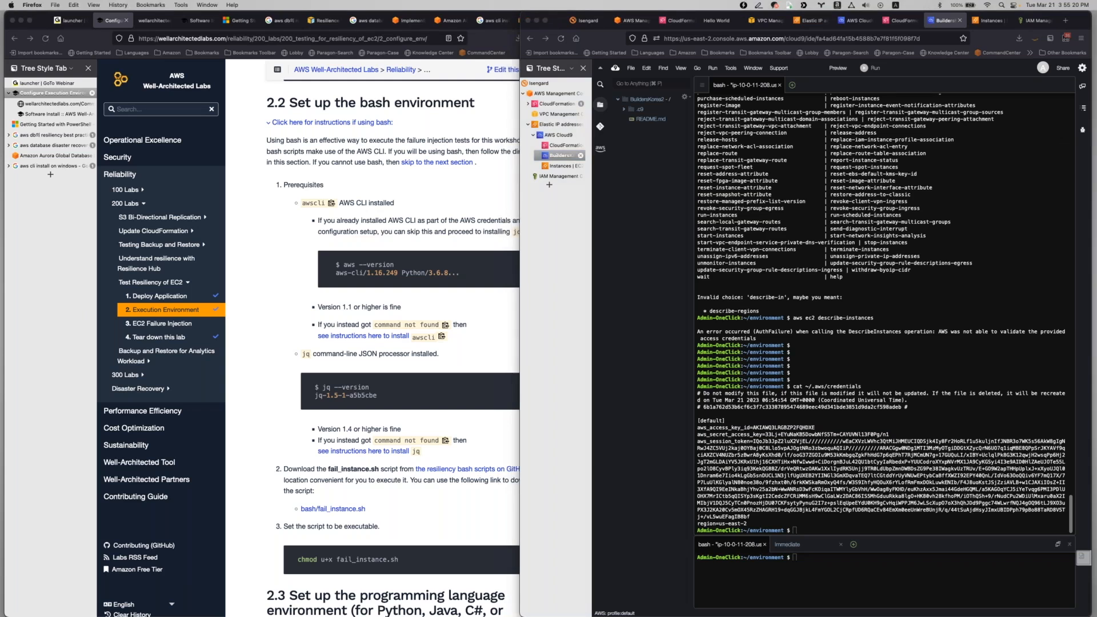
click(794, 531)
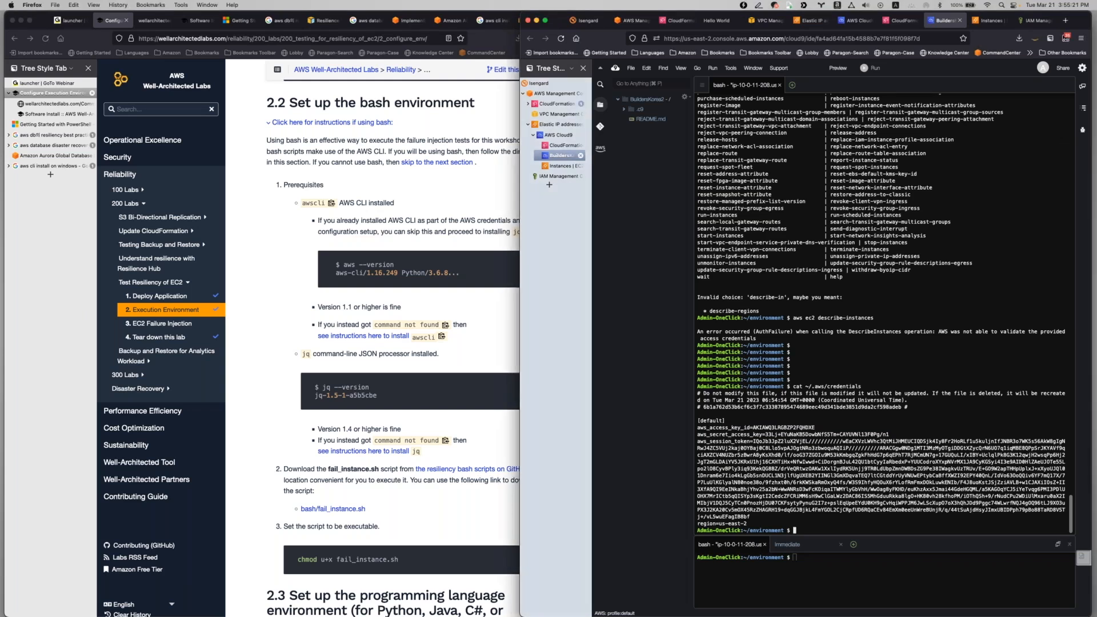
click(1082, 68)
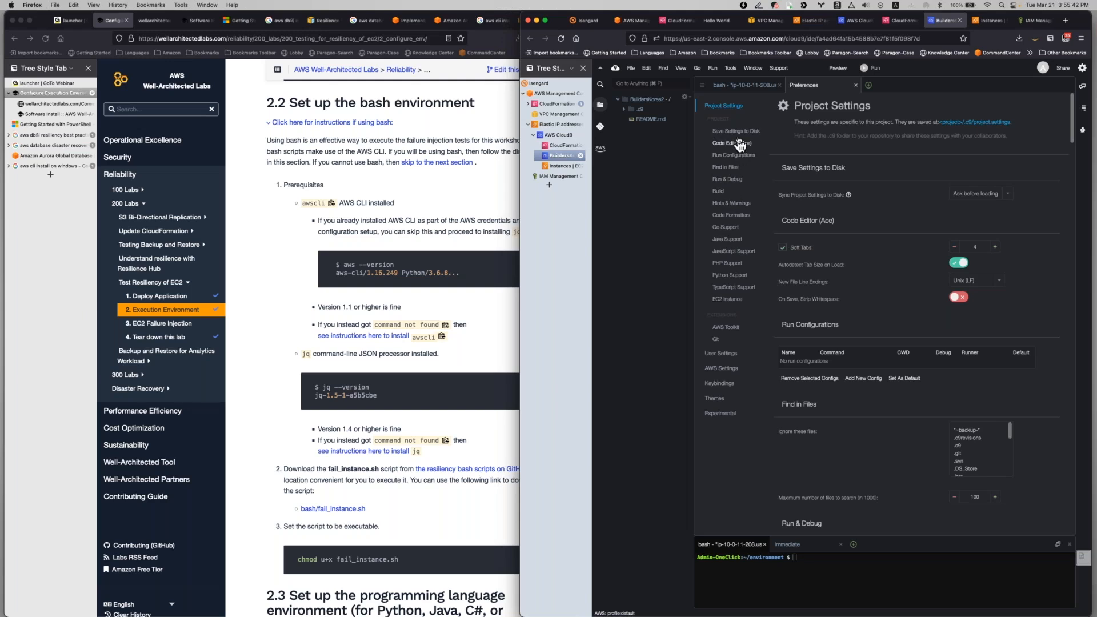
click(730, 356)
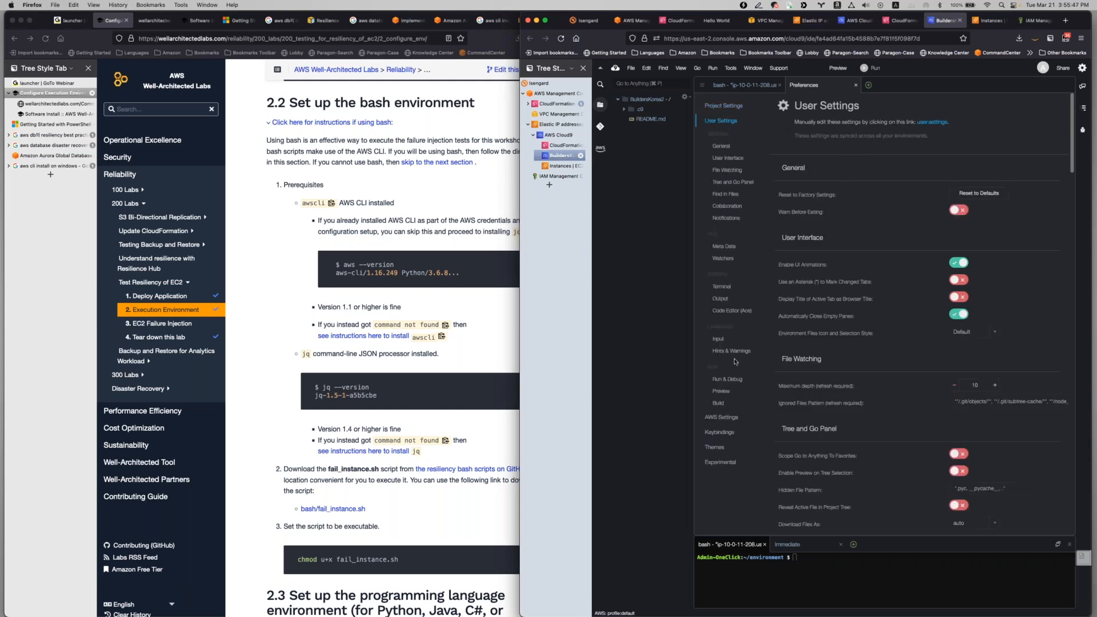
scroll(798, 365, down, 5)
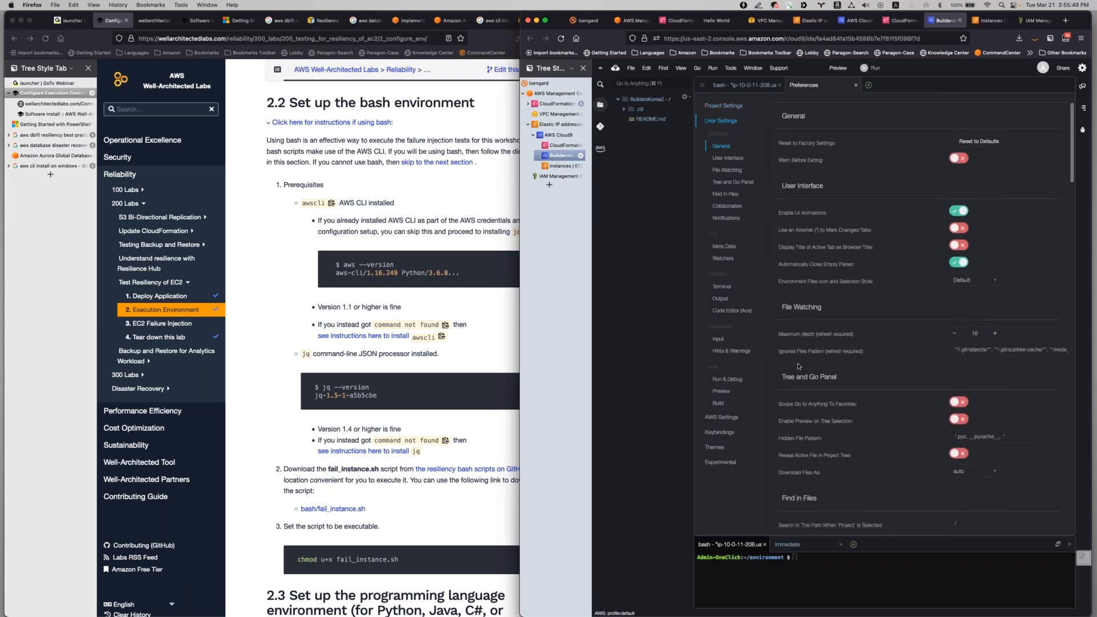
scroll(798, 365, down, 10)
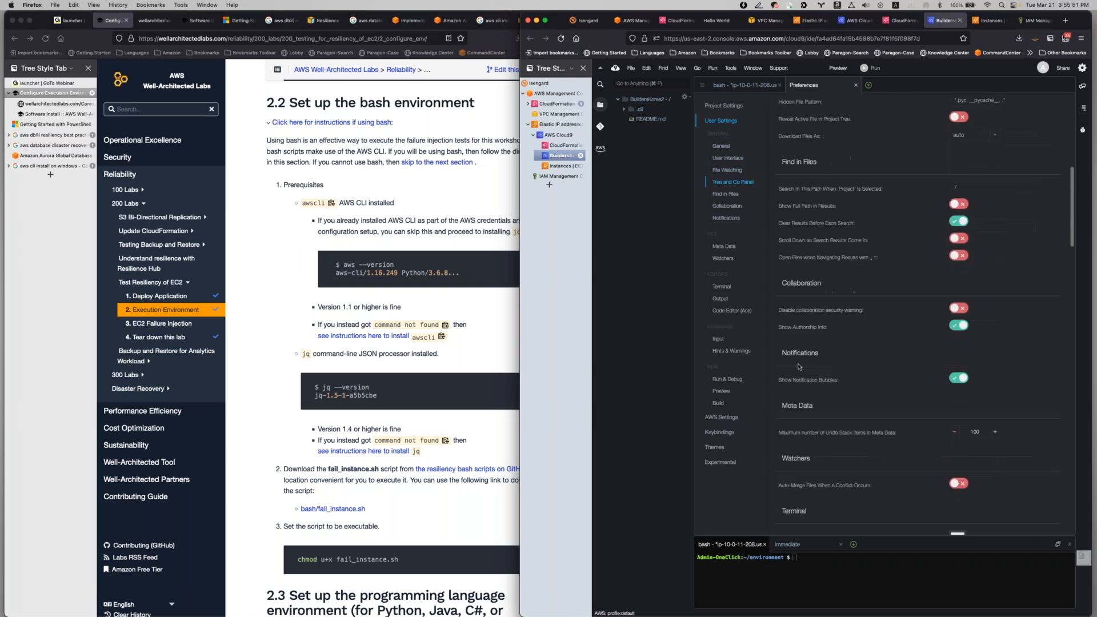
scroll(798, 368, down, 15)
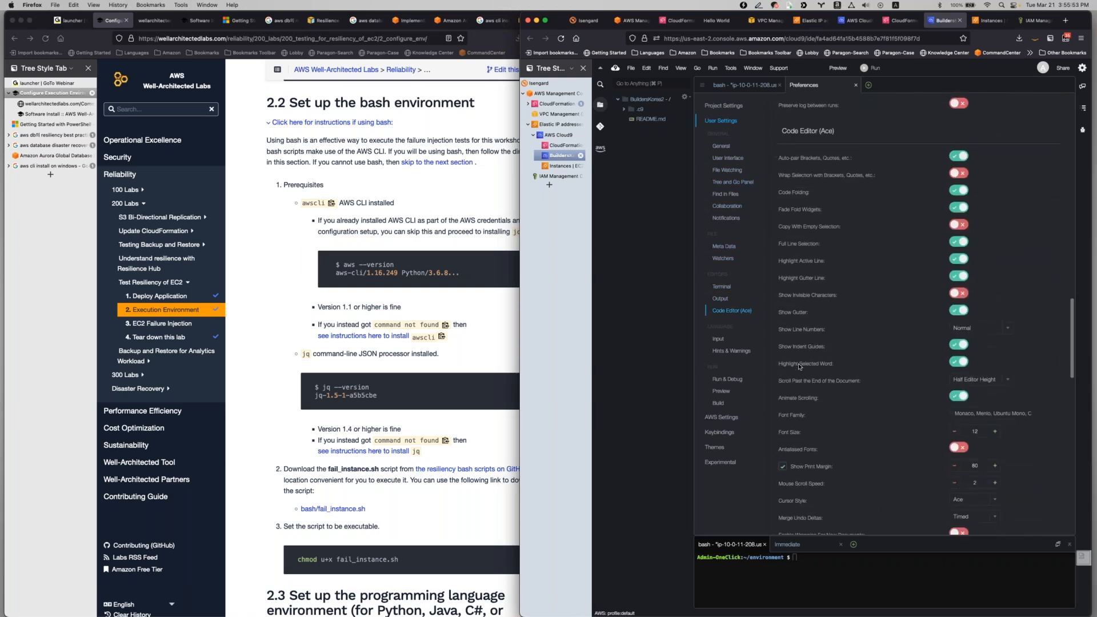
click(737, 417)
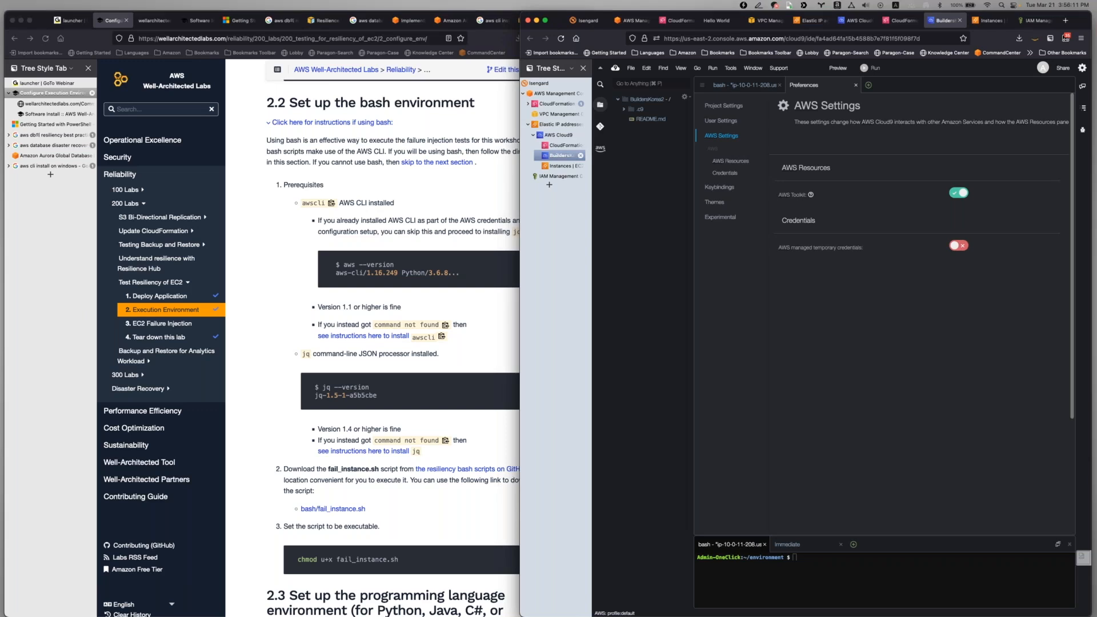
click(644, 220)
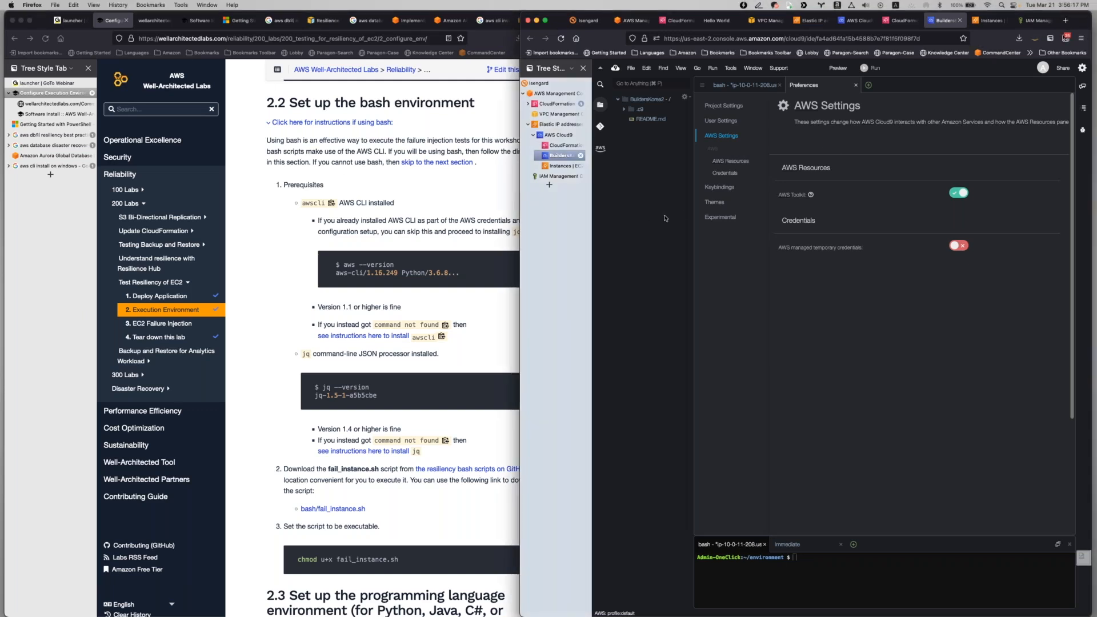
scroll(424, 269, down, 5)
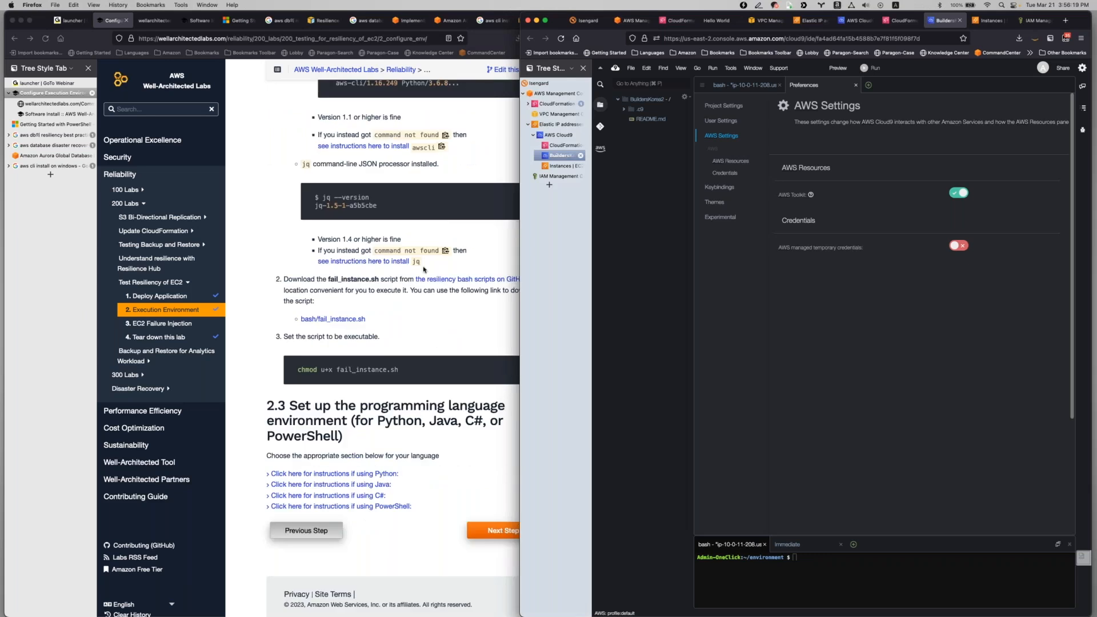
scroll(424, 269, down, 1)
click(483, 321)
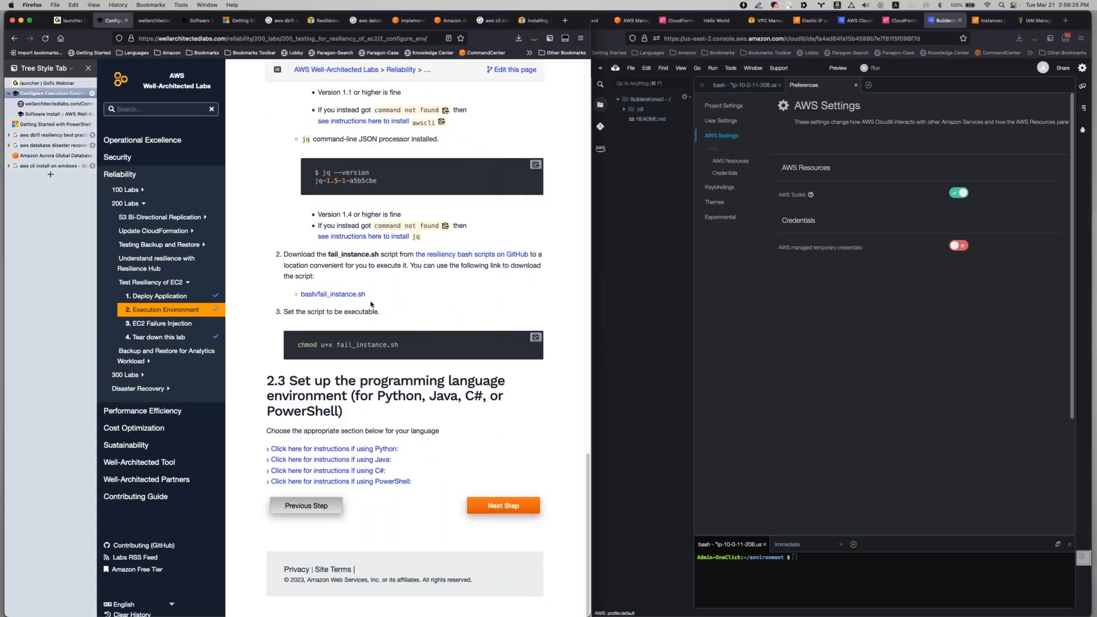
click(662, 290)
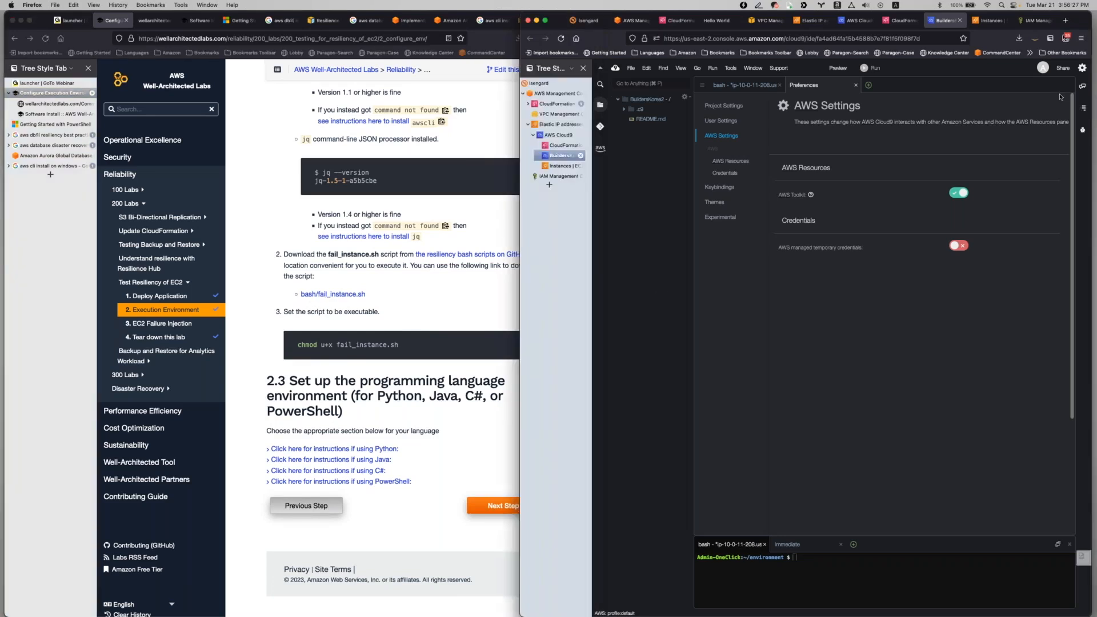
click(855, 85)
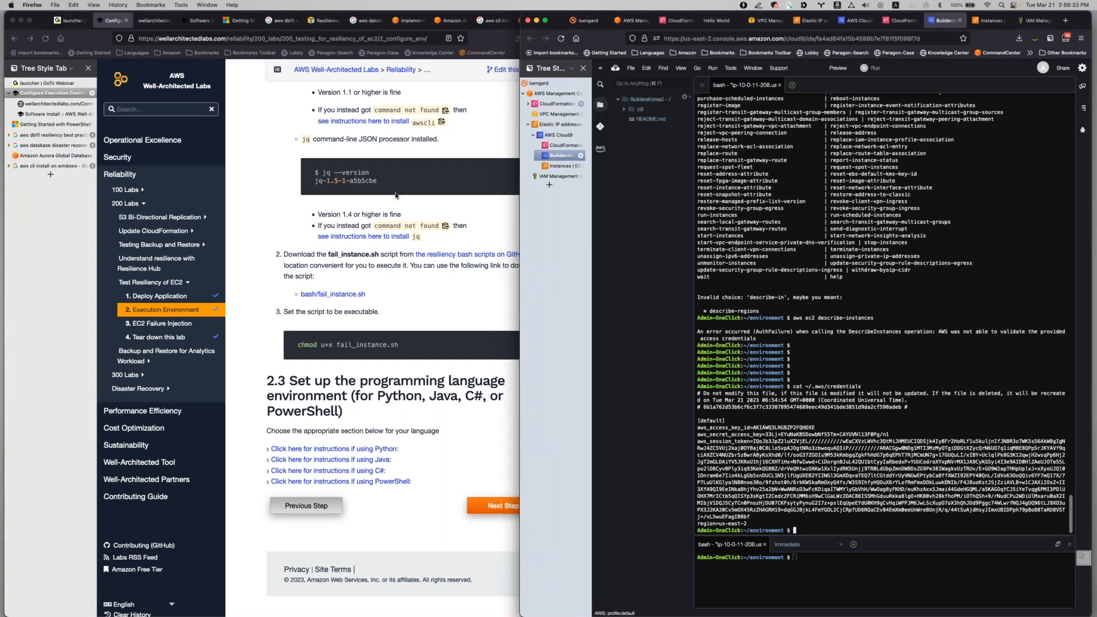
- Begin a ./ script path in the Cloud9 terminal, then erase it
scroll(335, 323, up, 1)
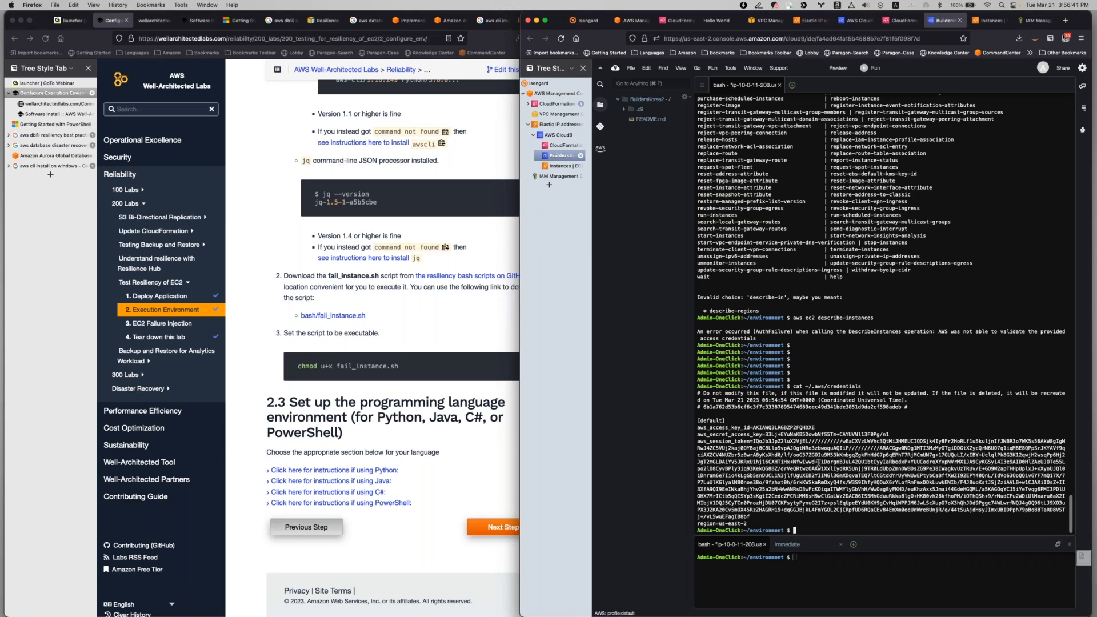
key(Return)
key(Return)
key(Return)
key(Return)
text(.)
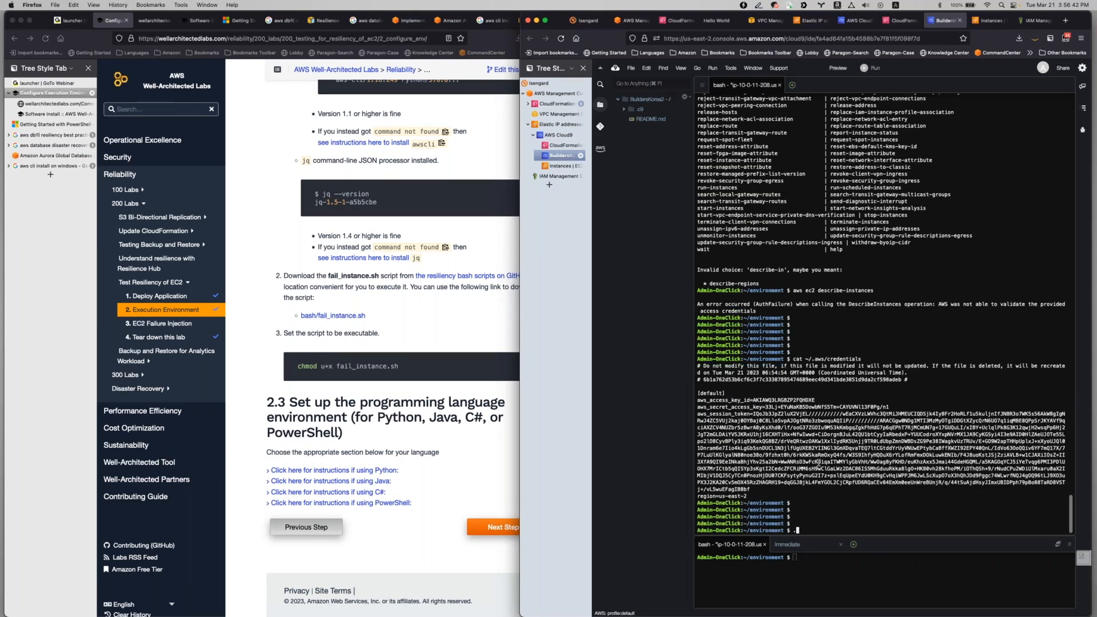
text(/)
key(BackSpace)
key(BackSpace)
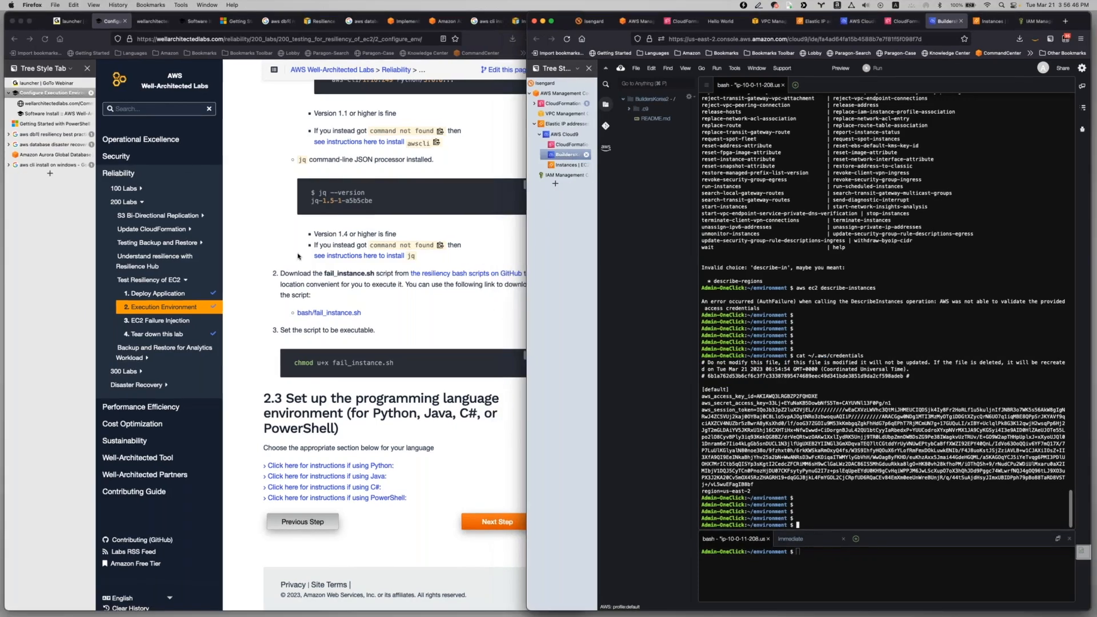
- Move the Finder SynologyDrive window onto the current desktop and bring it forward
key(ctrl+Up)
key(ctrl+Right)
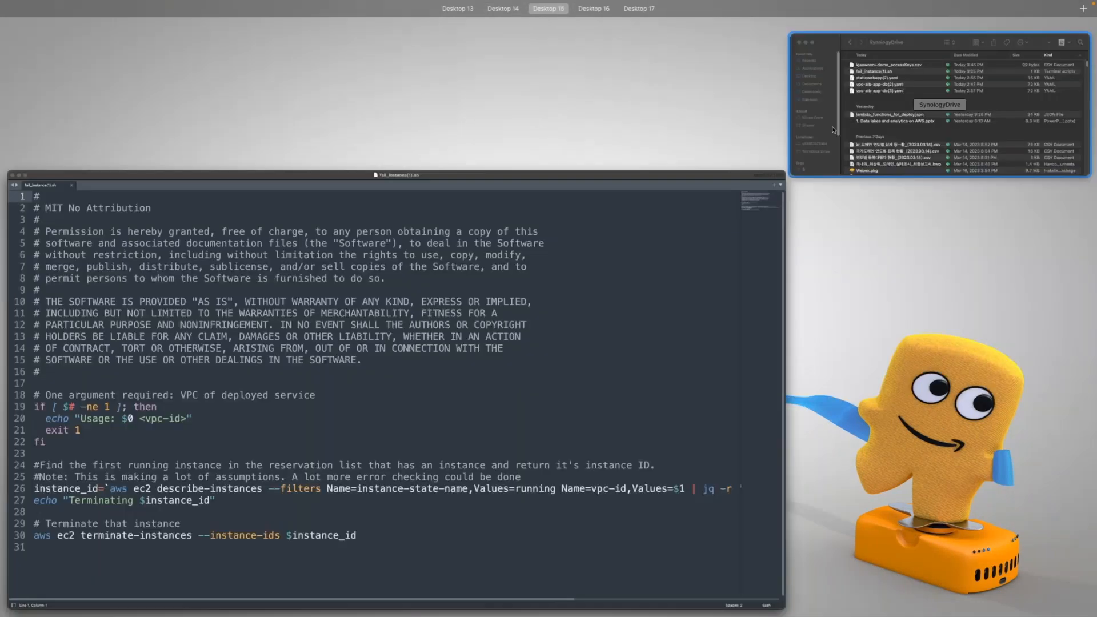
drag(832, 129, 472, 24)
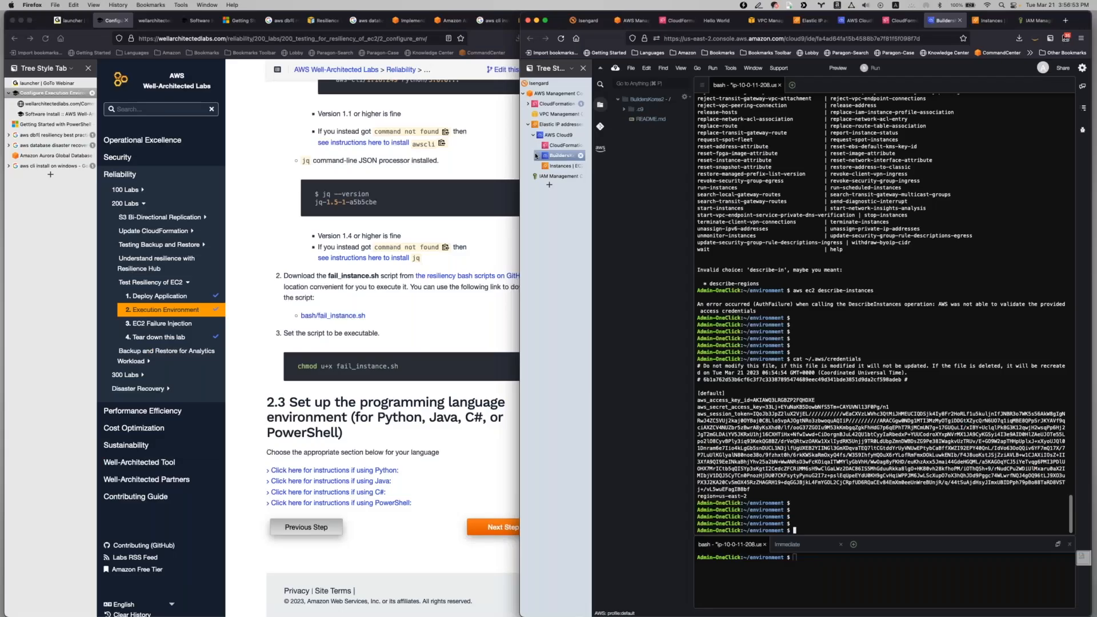
key(super+Tab)
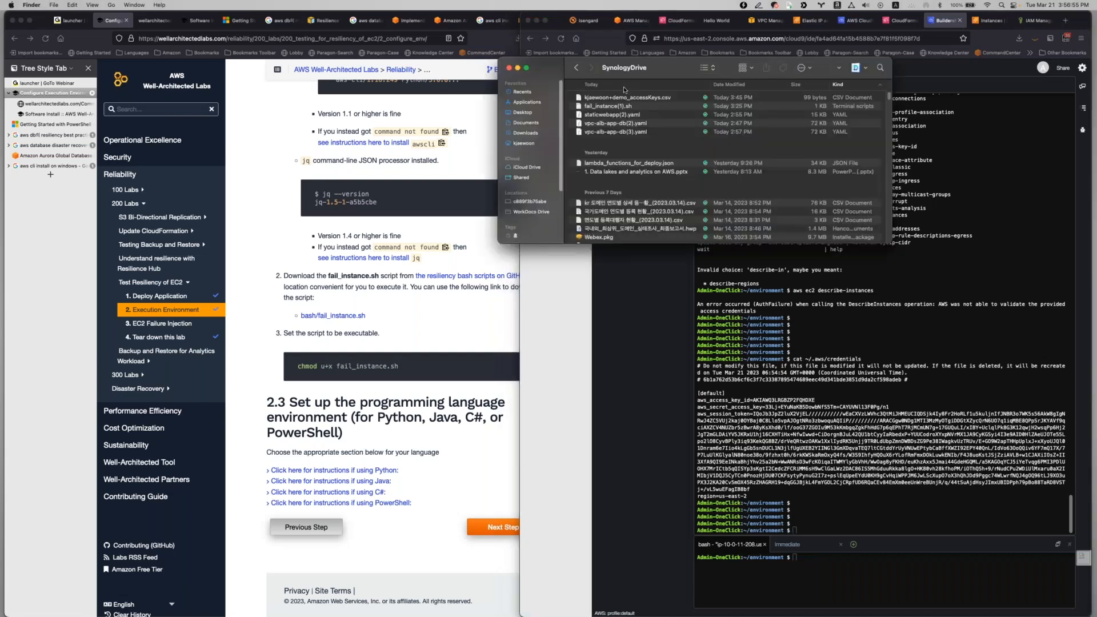
- Drag fail_instance(1).sh from Finder into the Cloud9 editor and show the bash terminal
drag(632, 68, 555, 62)
click(574, 100)
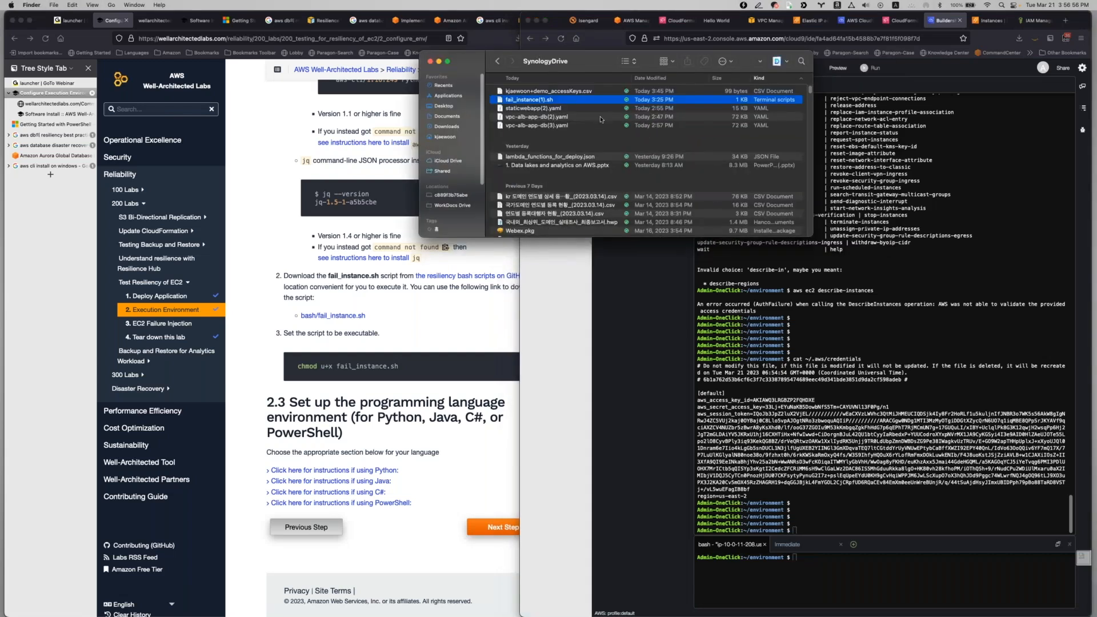
drag(574, 100, 815, 368)
click(815, 368)
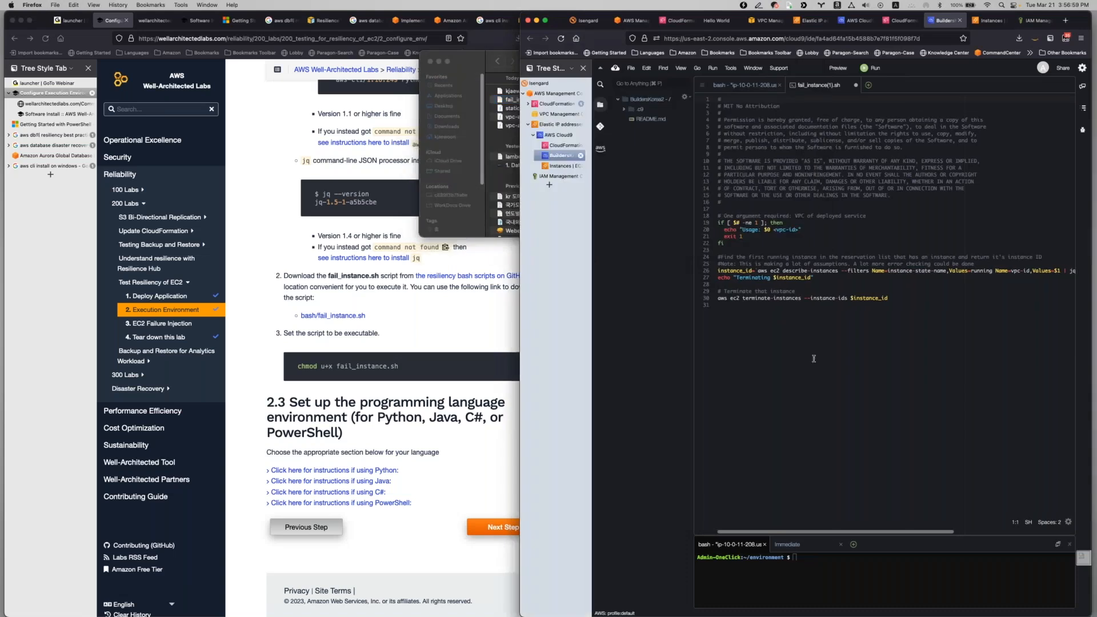
click(738, 88)
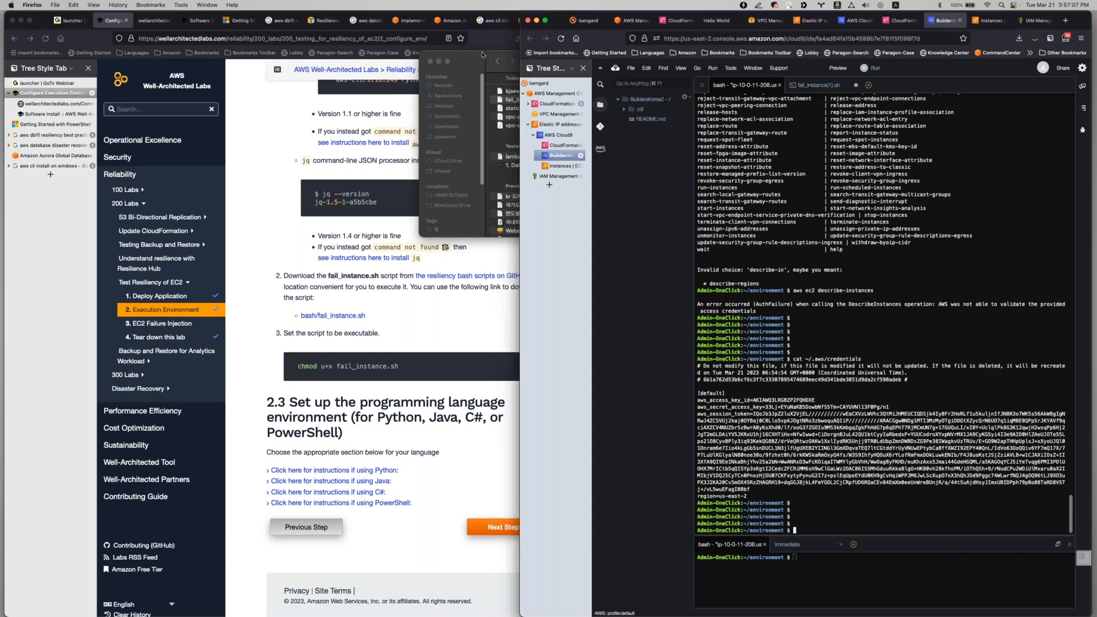
- Drop fail_instance(1).sh onto the .c9 folder in Cloud9's file tree and type ls -al
drag(482, 55, 455, 73)
drag(524, 114, 657, 133)
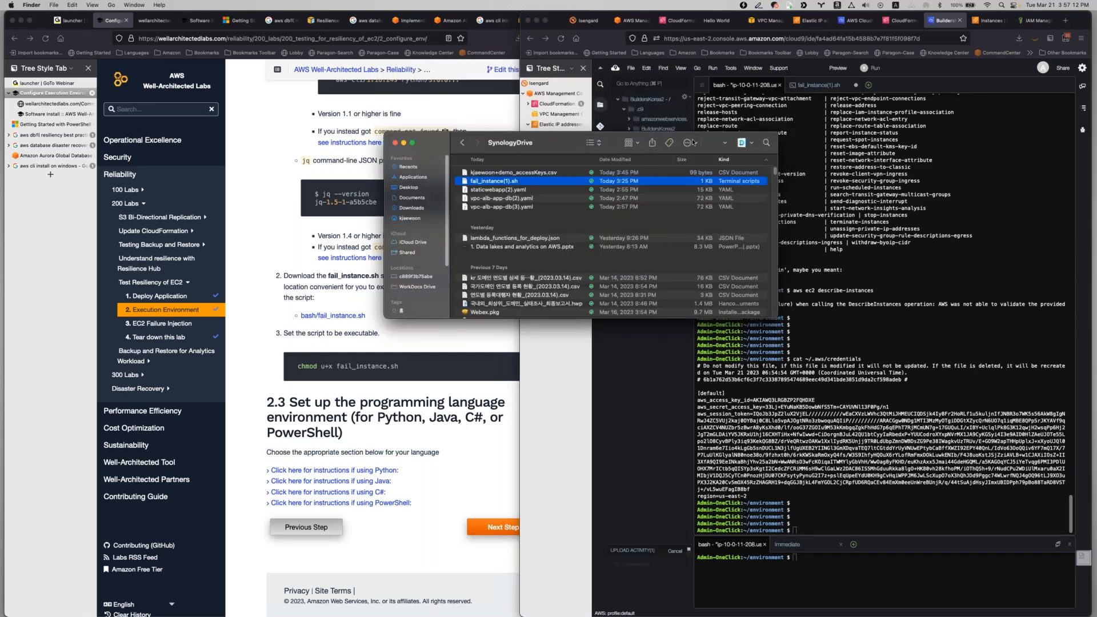
drag(695, 143, 397, 136)
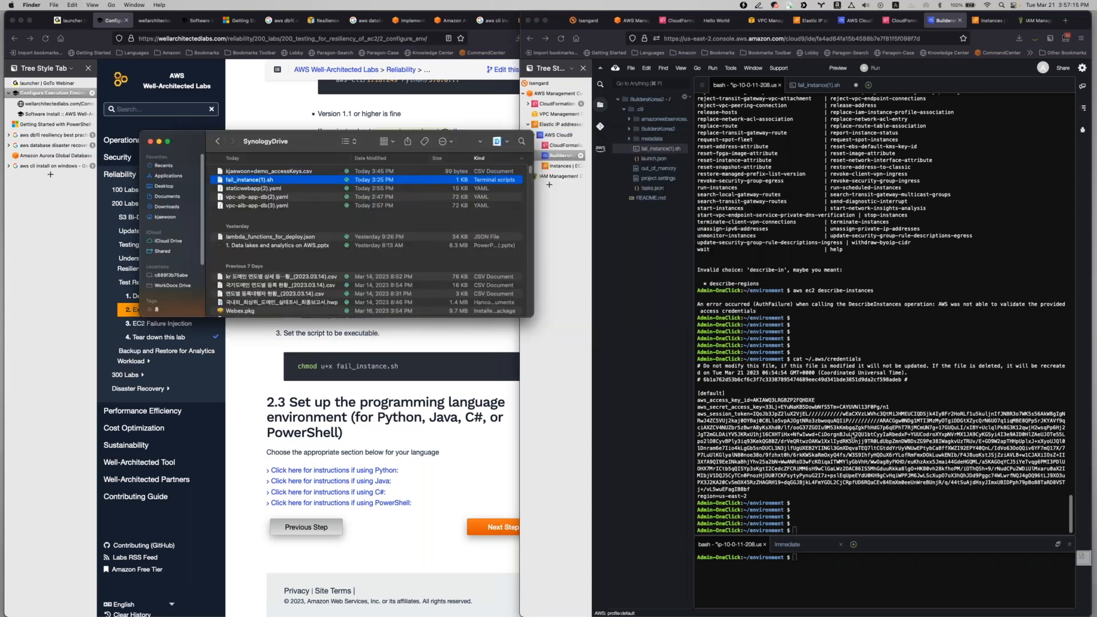
click(853, 437)
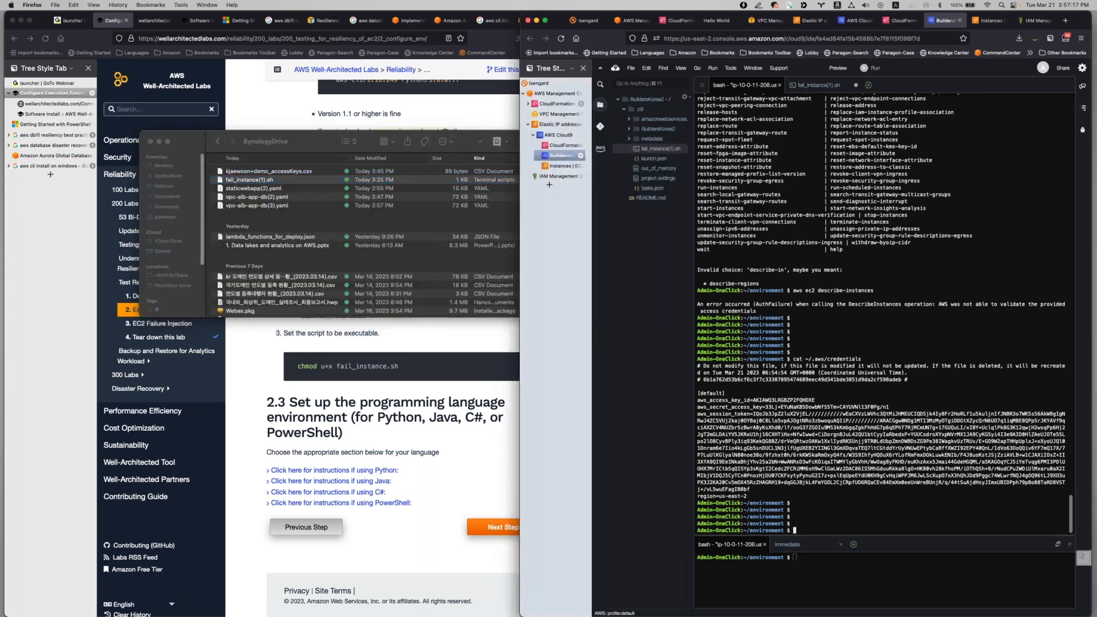
text(\)
text(s -)
text(al)
- List the environment, cd into .c9, and list it to find fail_instance(1).sh (1493 bytes)
key(Return)
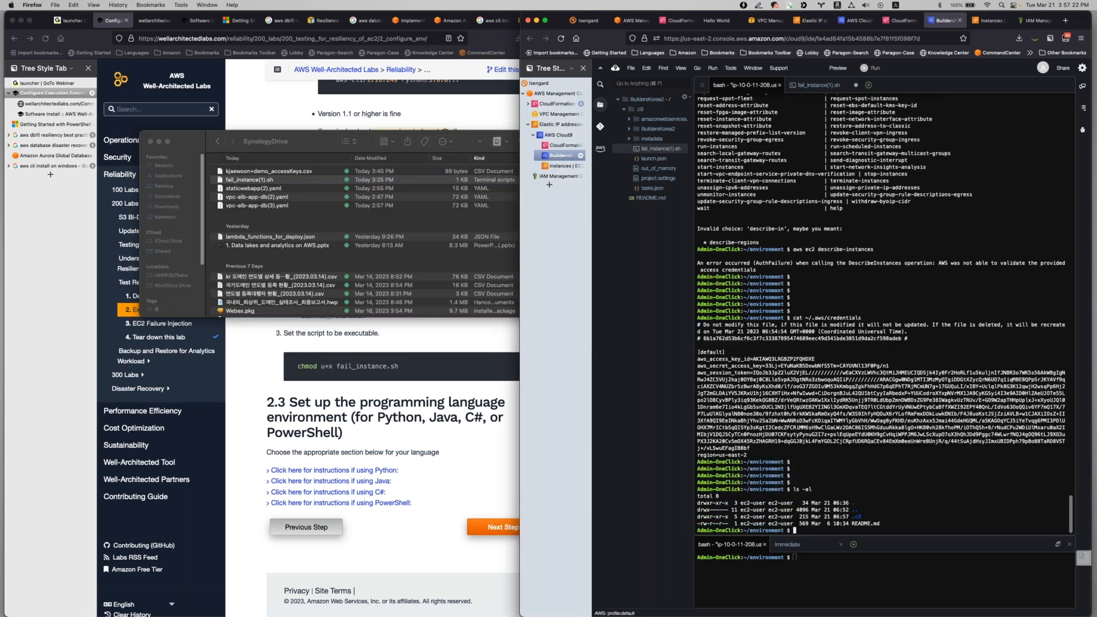
text(cd .c9)
key(Return)
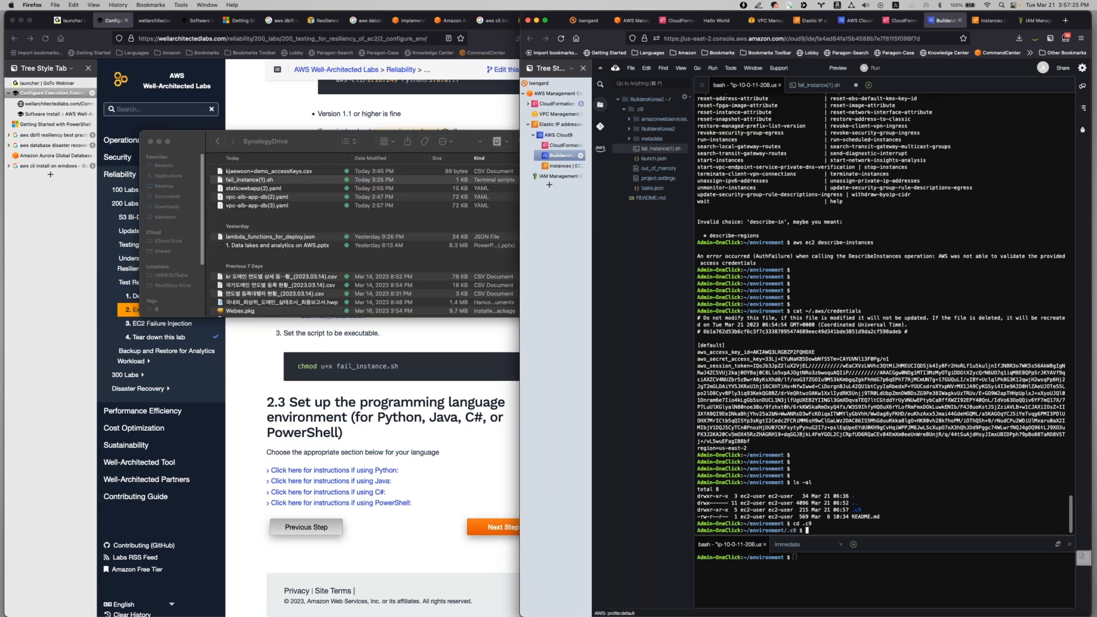
key(Return)
key(Return)
text(ls -al)
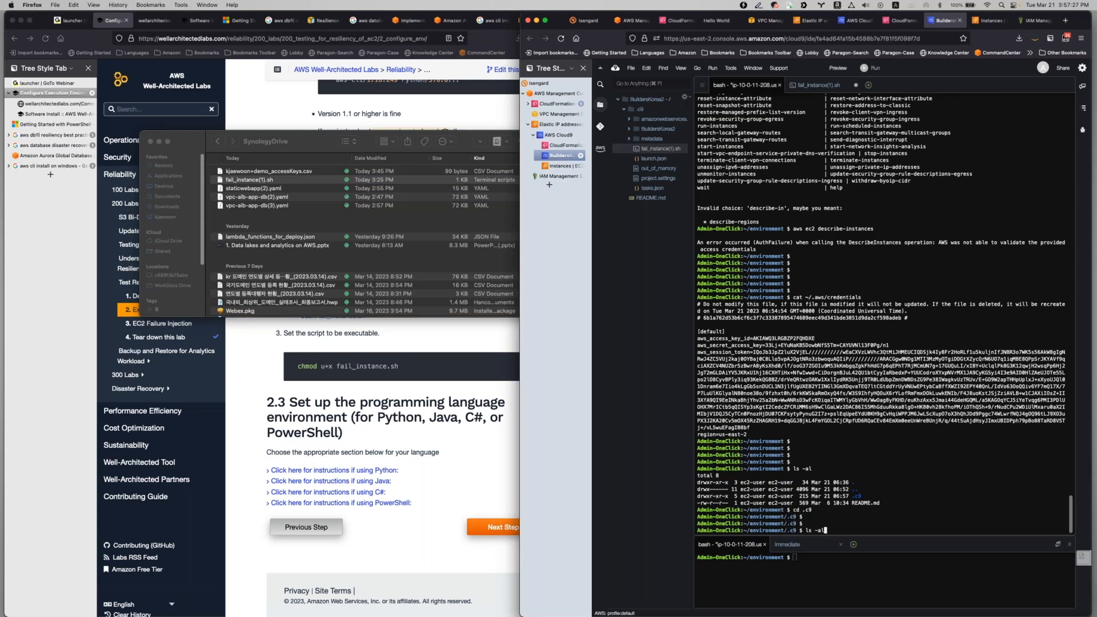
key(Return)
drag(850, 482, 911, 482)
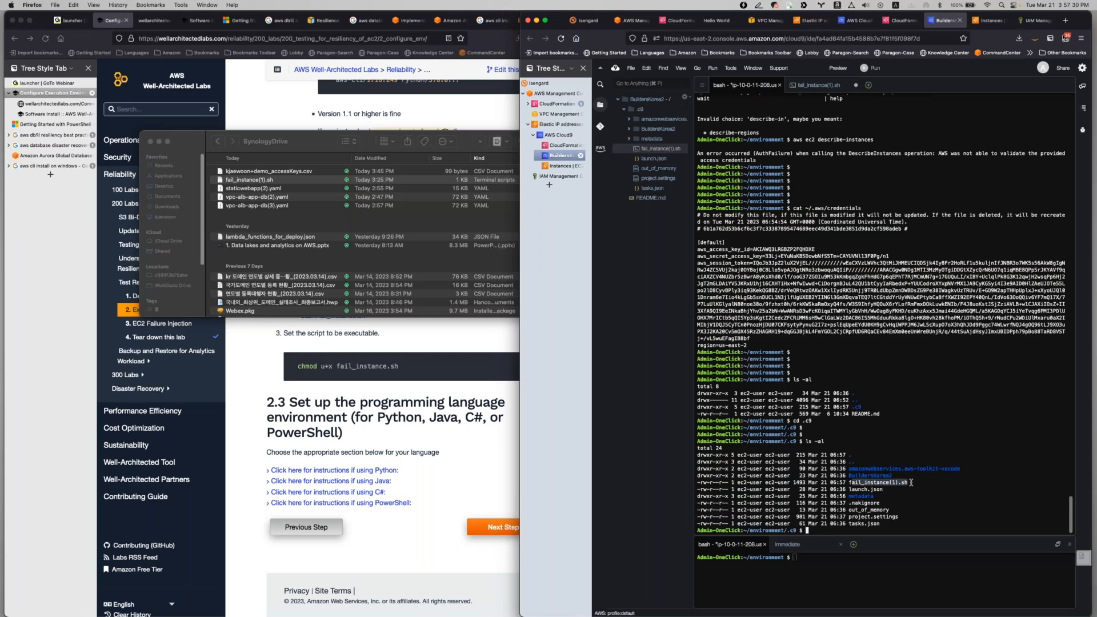
click(901, 491)
click(388, 365)
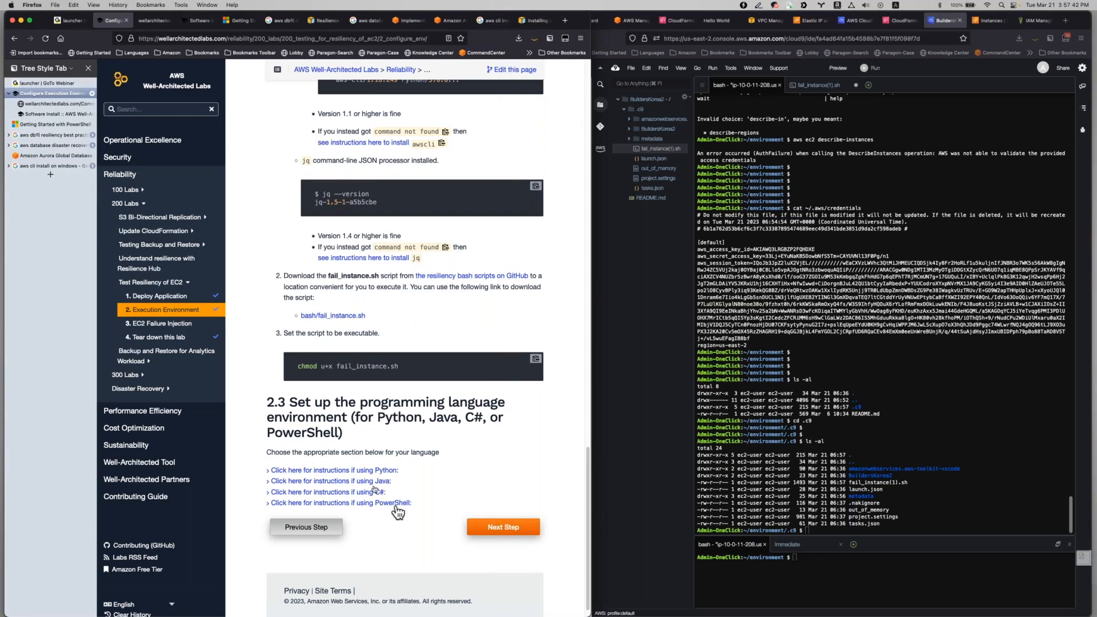
- Download bash/fail_instance.sh again and go to the EC2 Failure Injection page
click(343, 316)
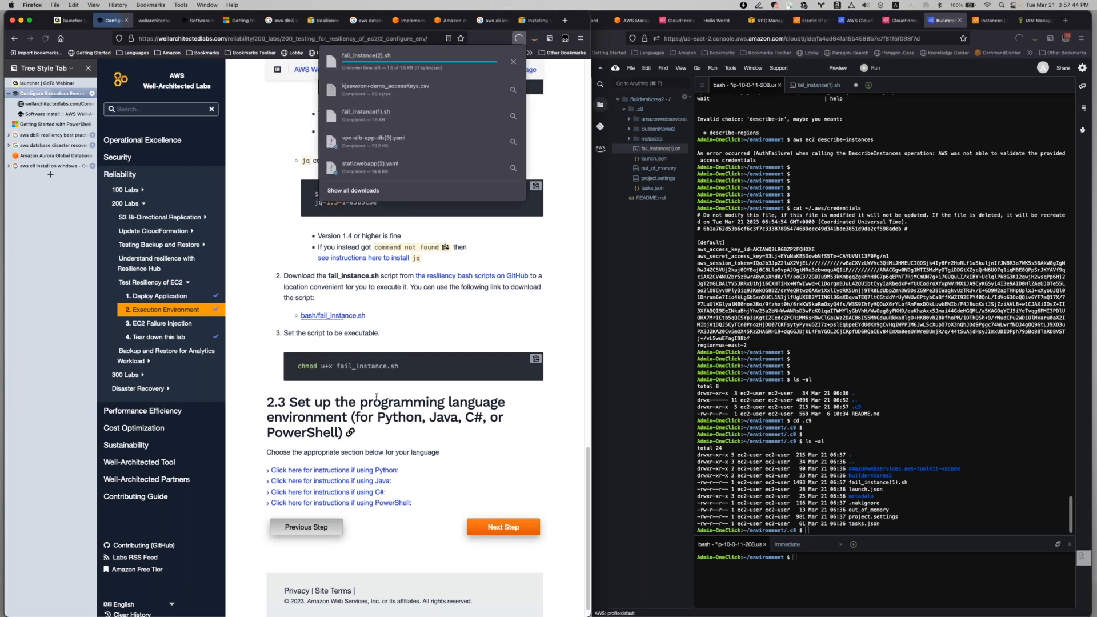
click(502, 526)
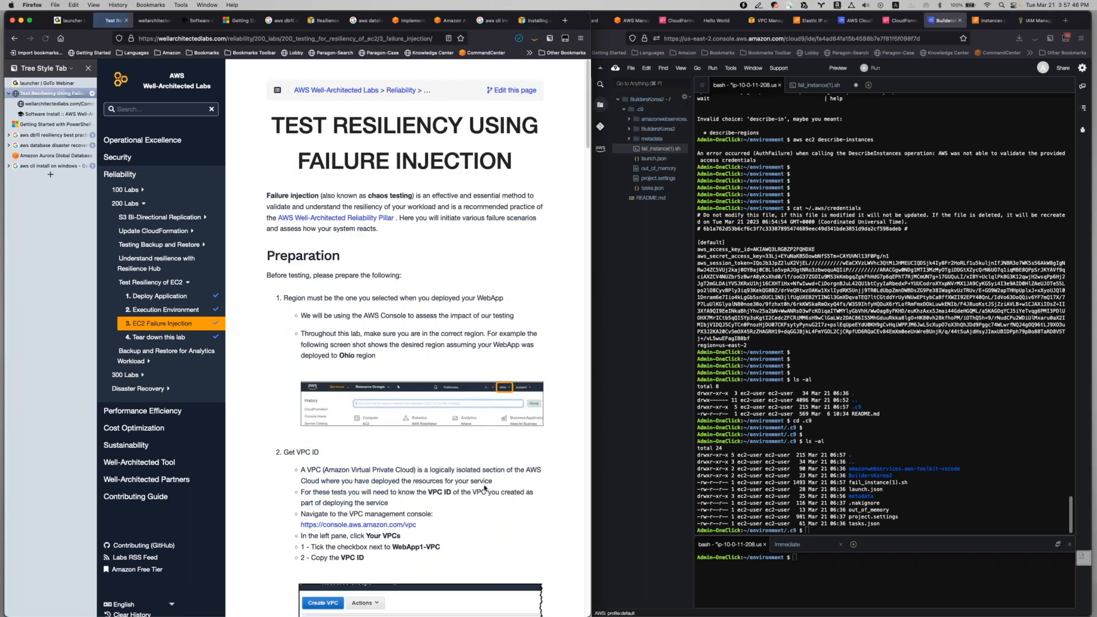
scroll(484, 488, down, 2)
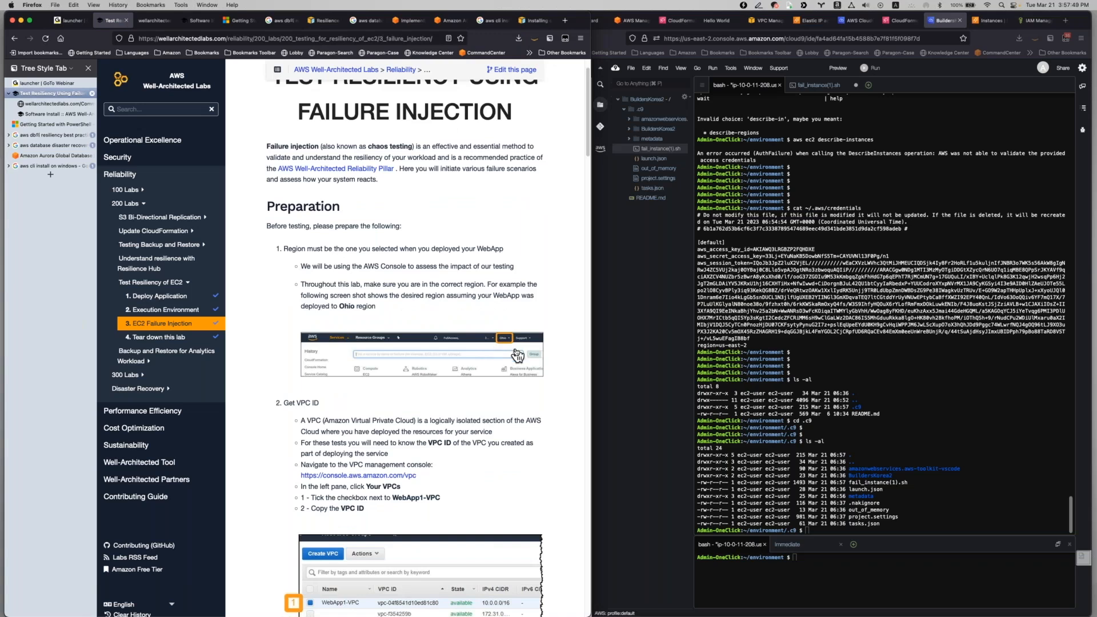
click(645, 300)
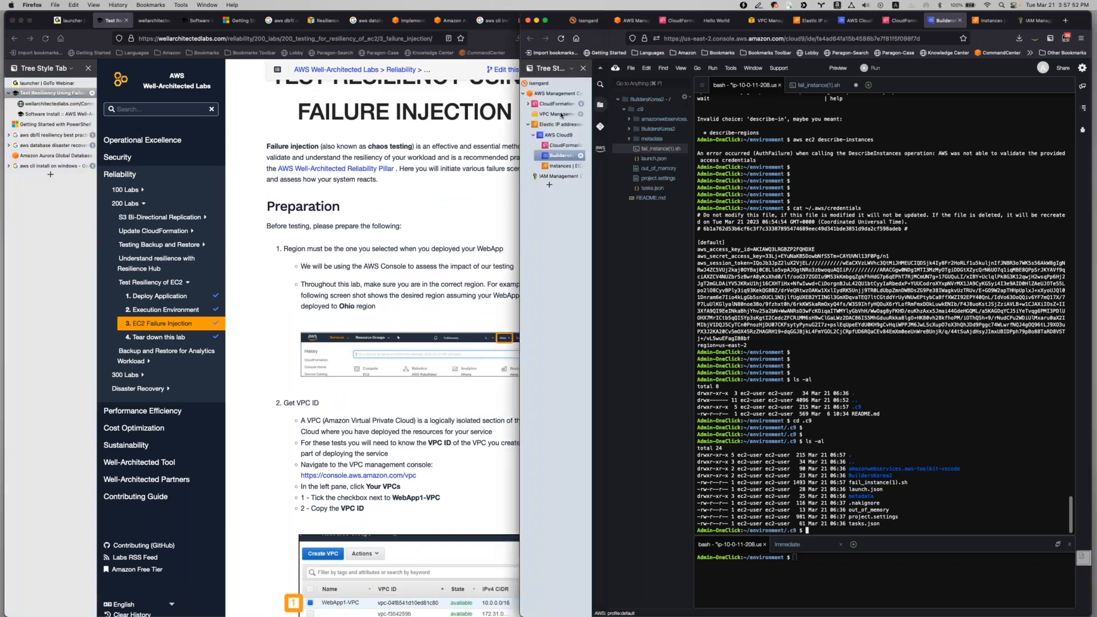
click(560, 114)
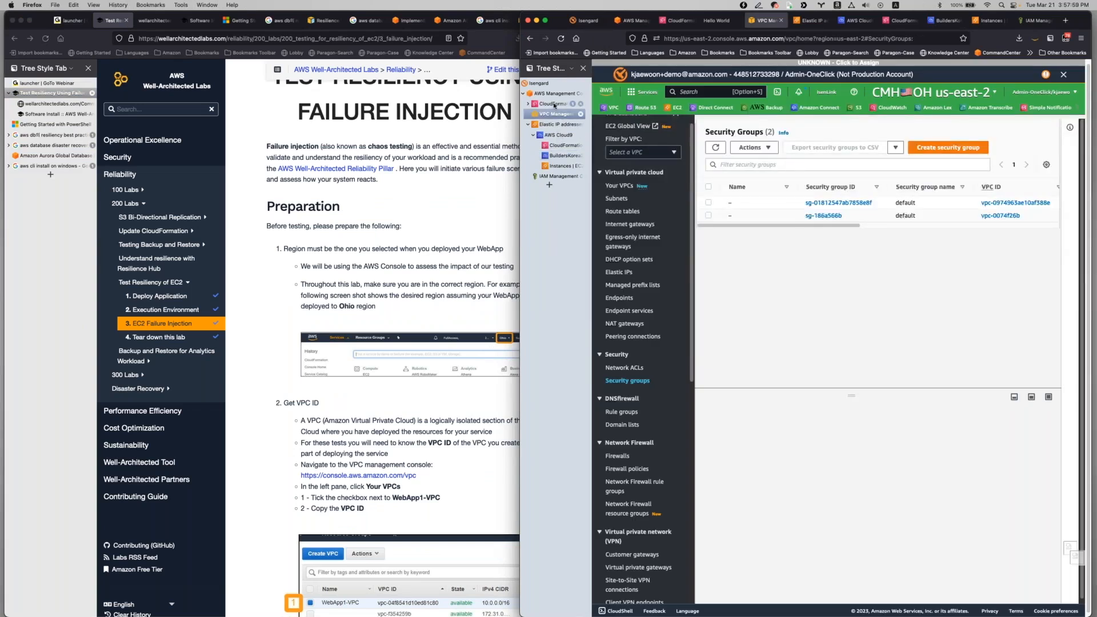
- Select and copy WebApp1-VPC's VPC ID from the Your VPCs list
click(554, 106)
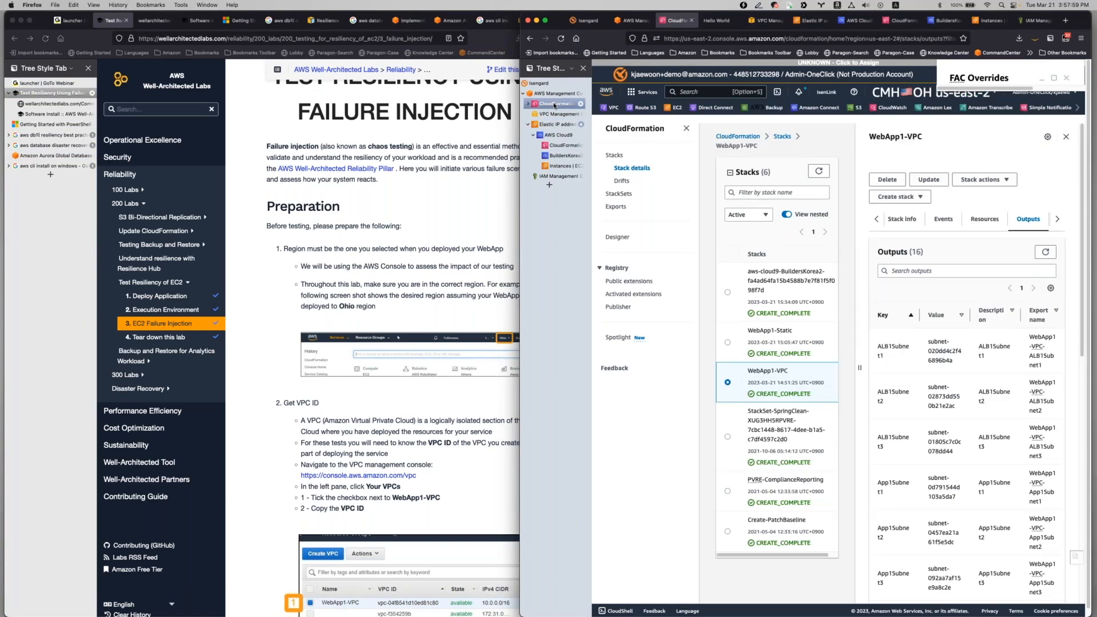
click(556, 114)
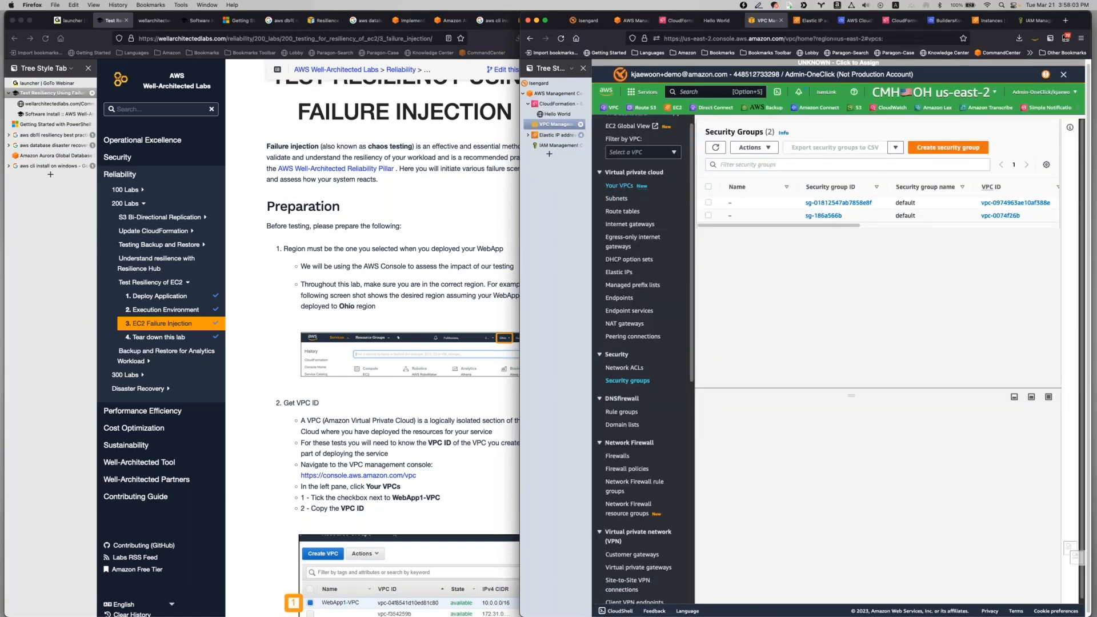
click(750, 203)
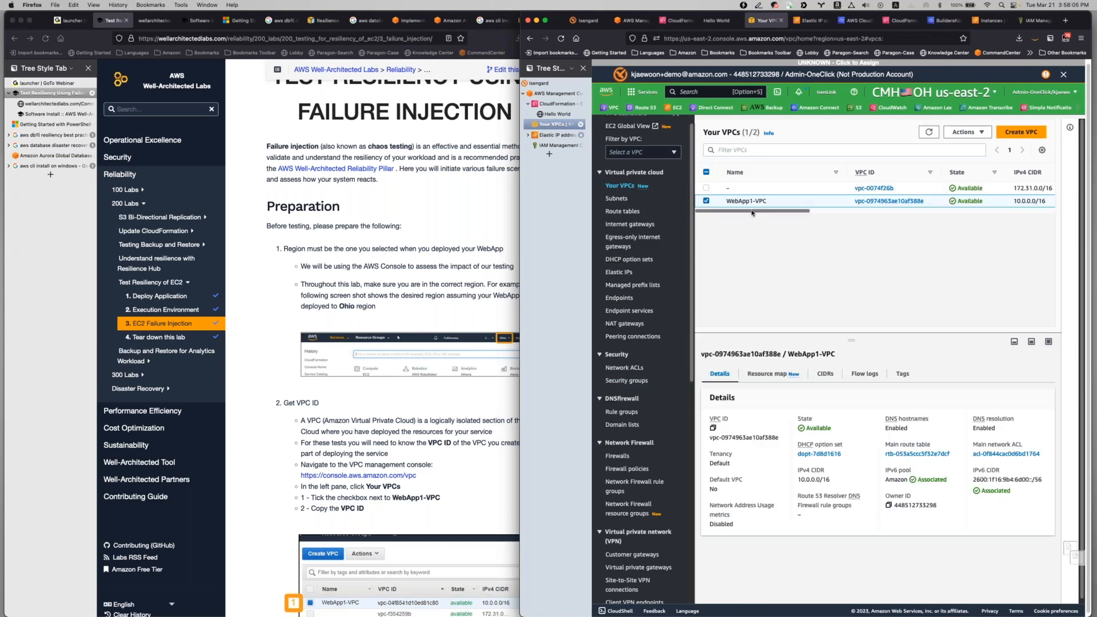
drag(926, 203, 855, 204)
key(super+c)
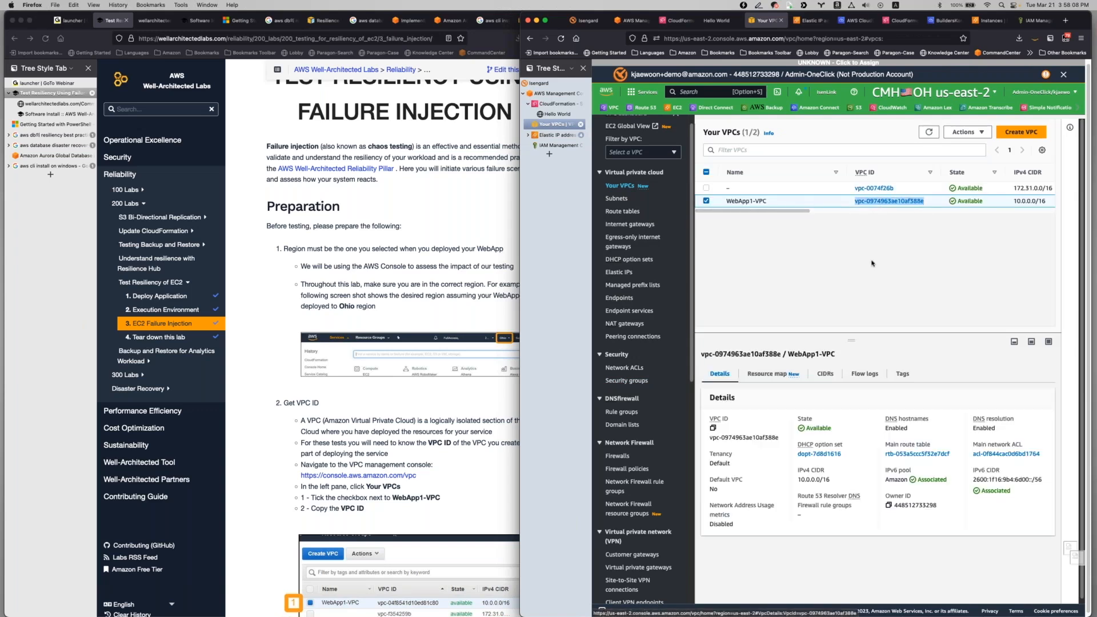
- Type ./fail_instance(1).sh at the BuildersKorea2 Cloud9 terminal prompt
click(557, 135)
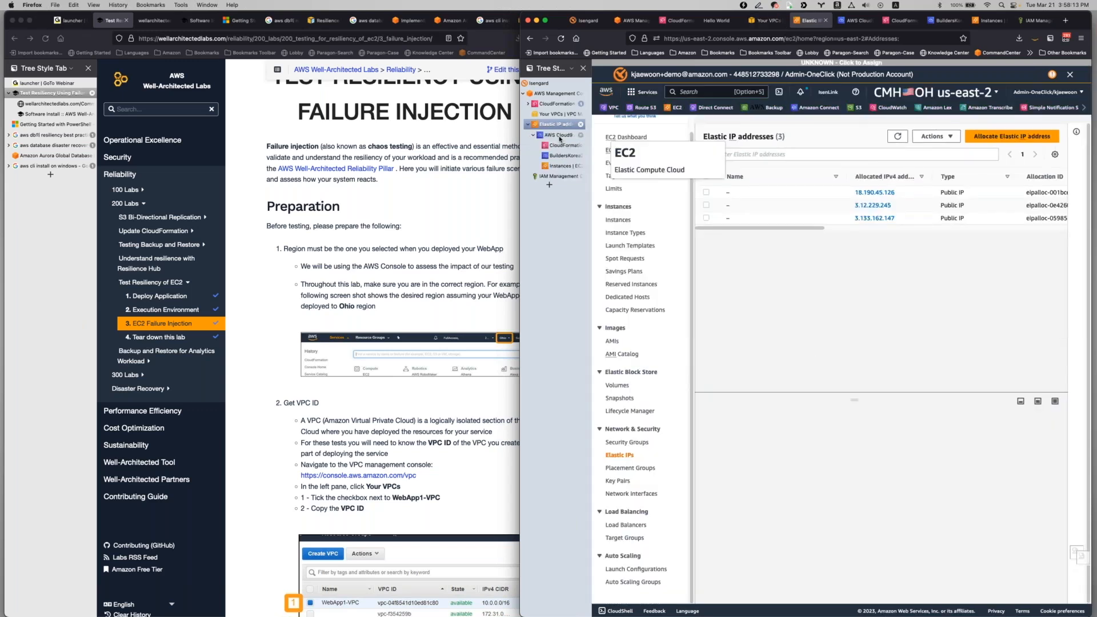
click(559, 137)
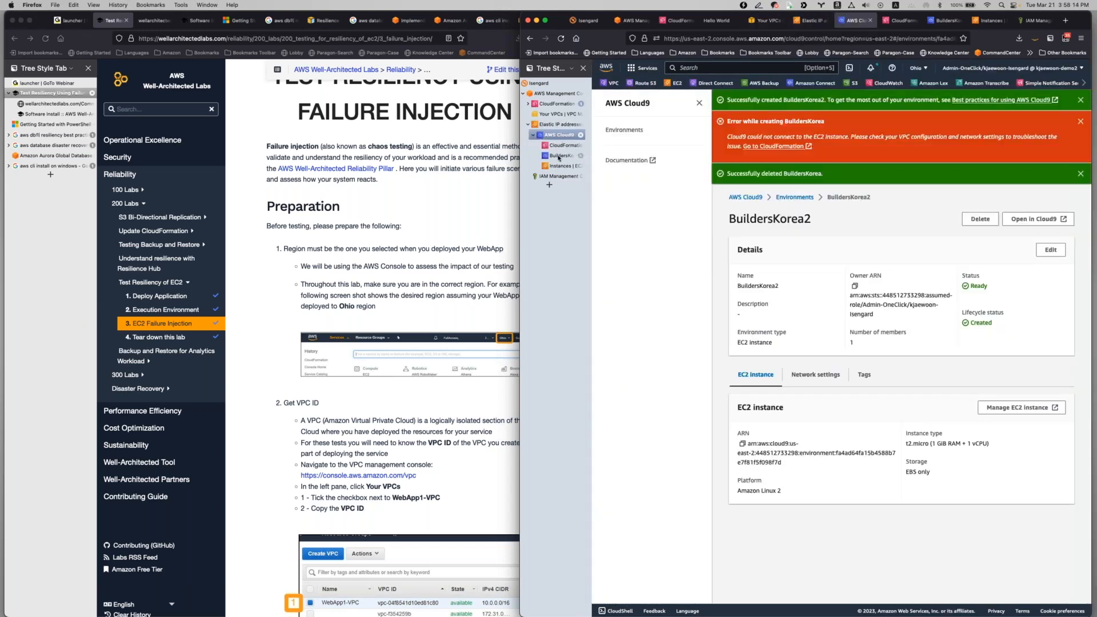
click(559, 156)
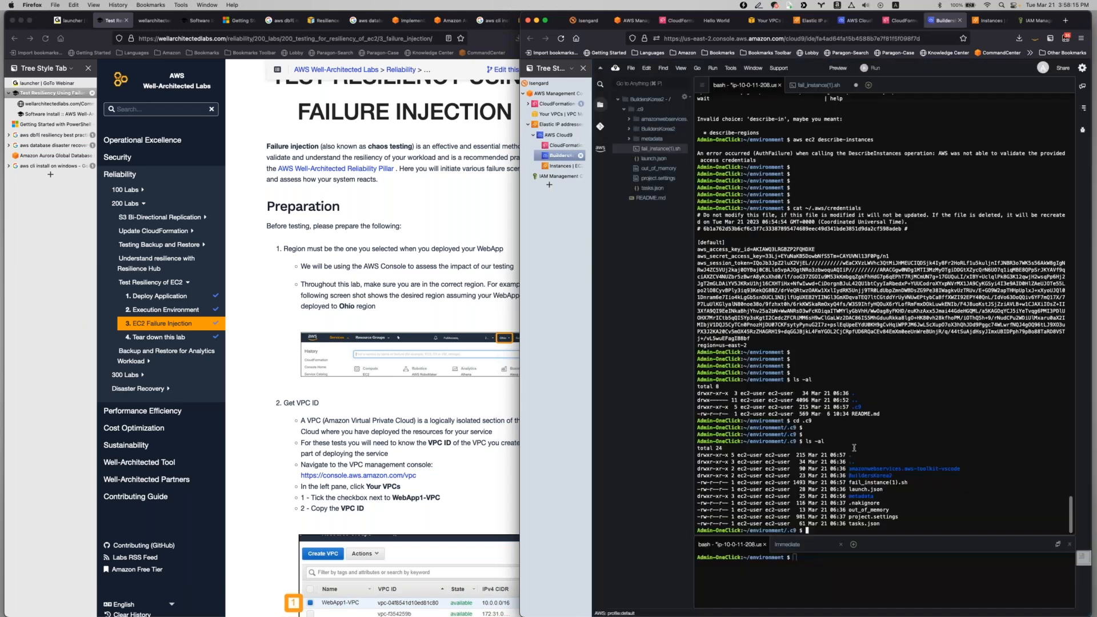
text(./fail_instance(1).sh)
- Paste the VPC ID after ./fail_instance(1).sh and scroll the lab guide to section 3.1's commands
key(super+v)
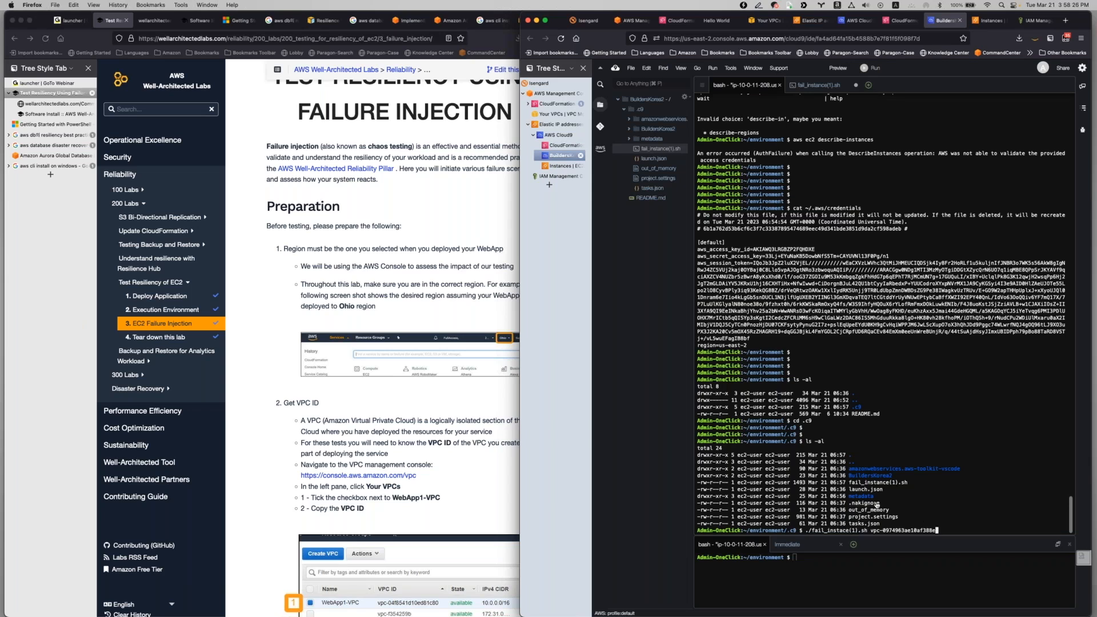
click(420, 423)
scroll(426, 419, down, 3)
scroll(426, 419, down, 6)
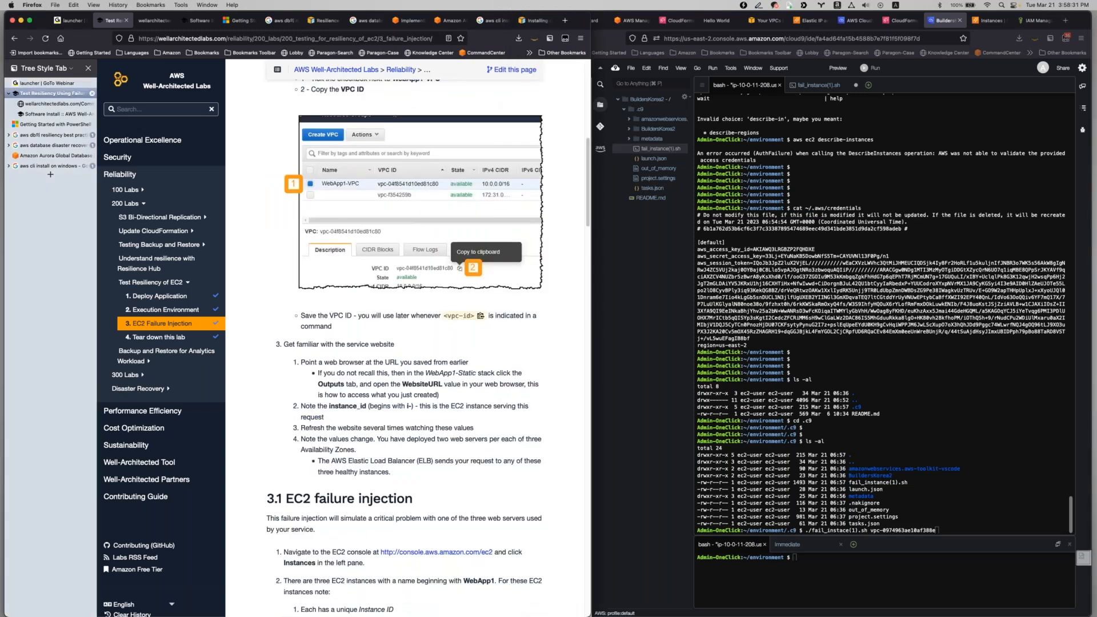
scroll(430, 420, down, 7)
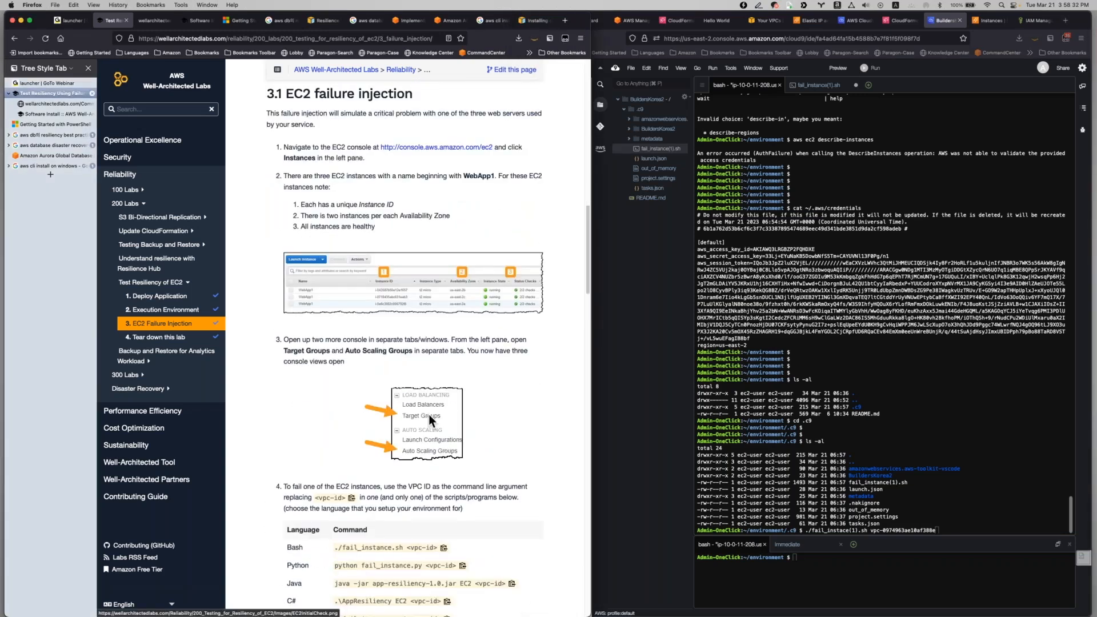
scroll(428, 414, down, 4)
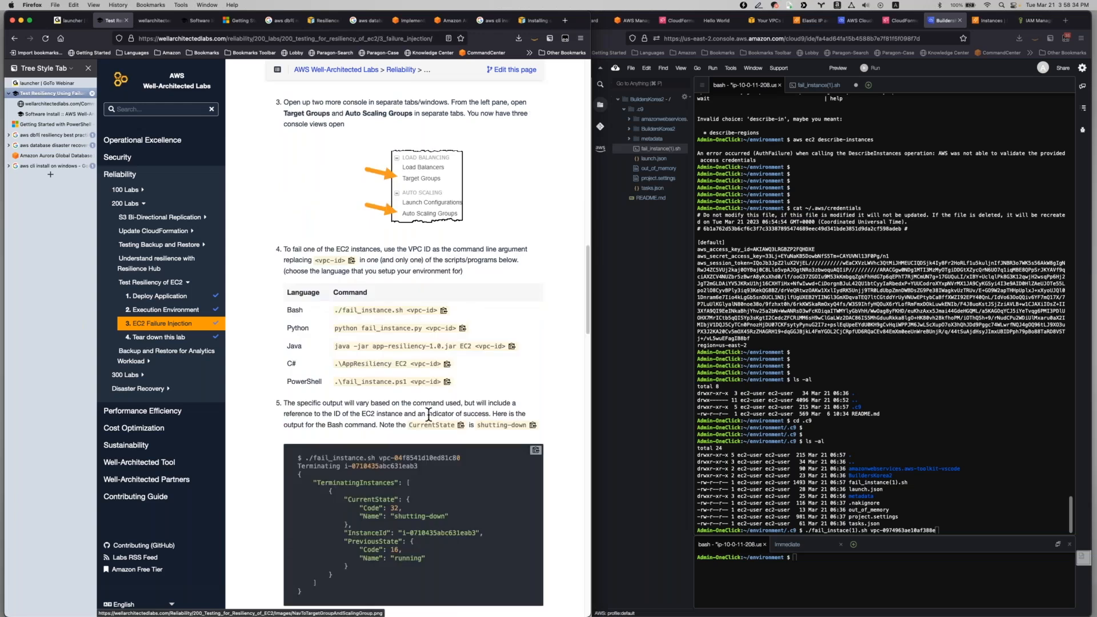
scroll(428, 413, down, 1)
drag(333, 310, 450, 312)
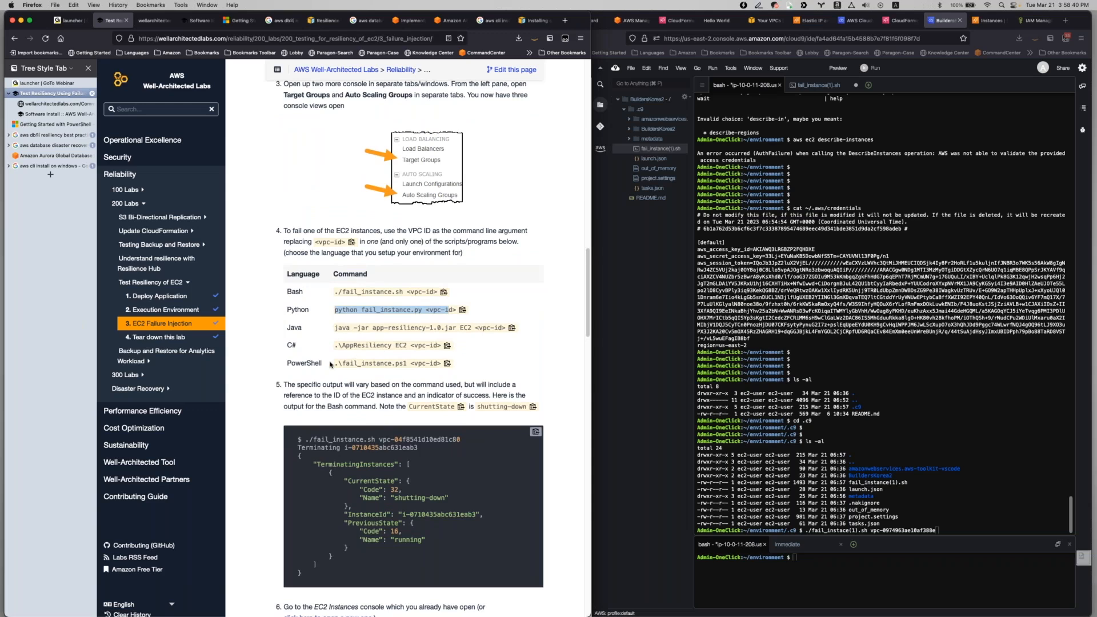
drag(330, 365, 441, 364)
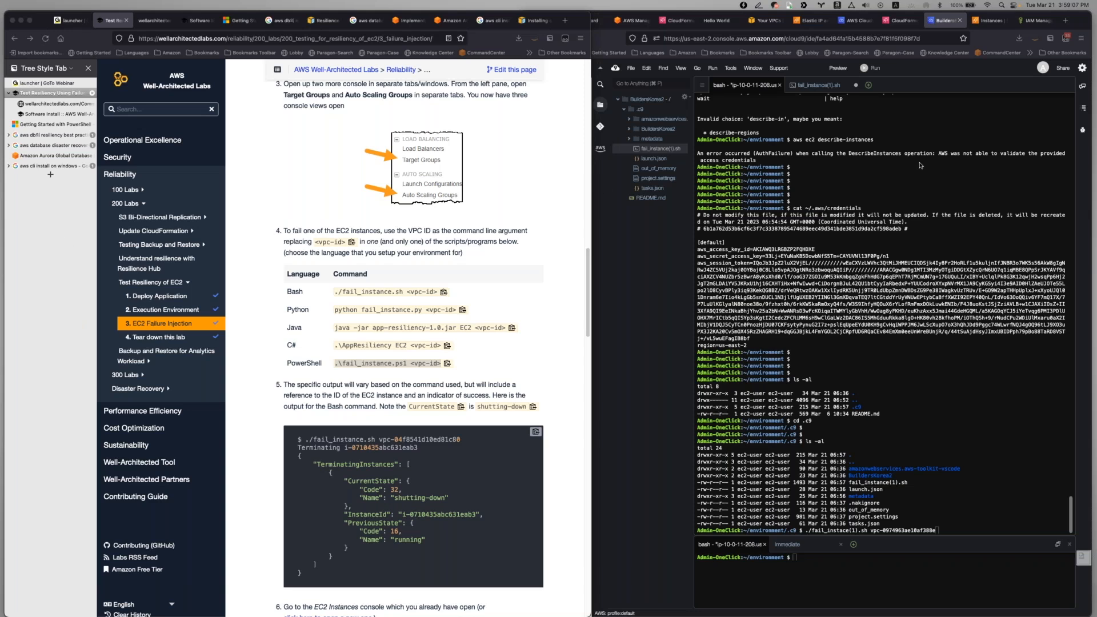
- Switch to the local iTerm2 terminal and change to the home directory
click(919, 166)
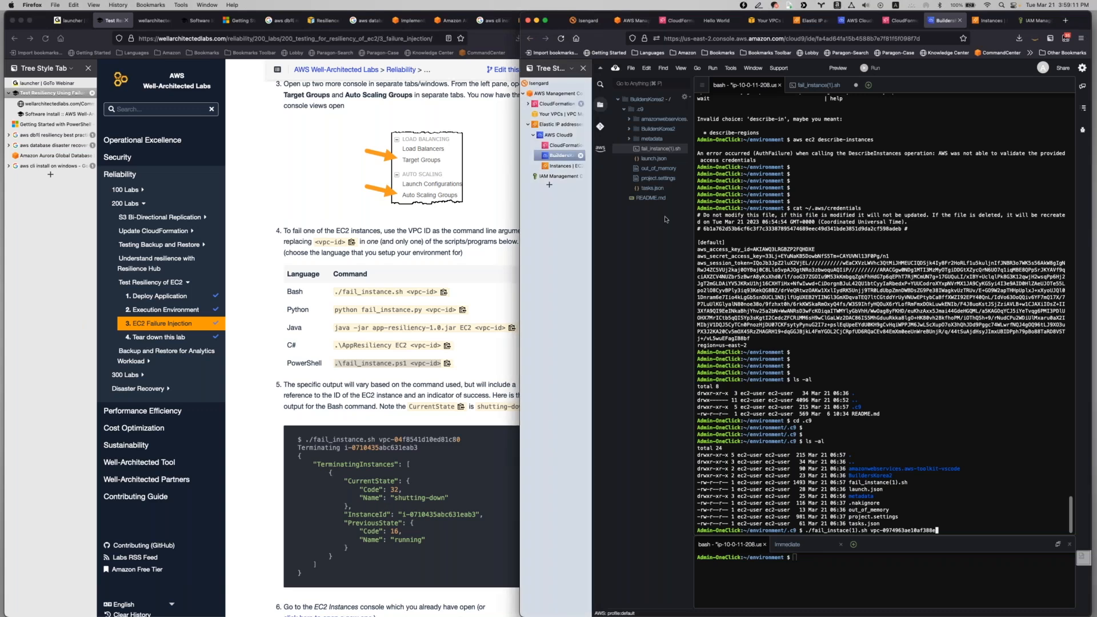
key(super+Tab)
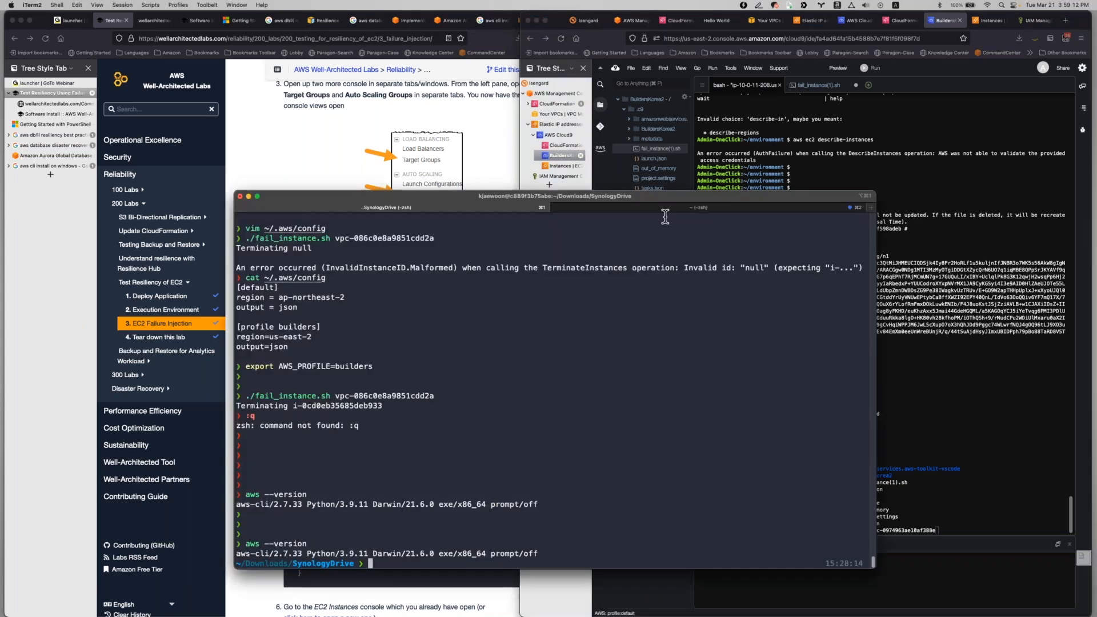
drag(667, 196, 666, 120)
key(Return)
key(Return)
key(Return)
key(Return)
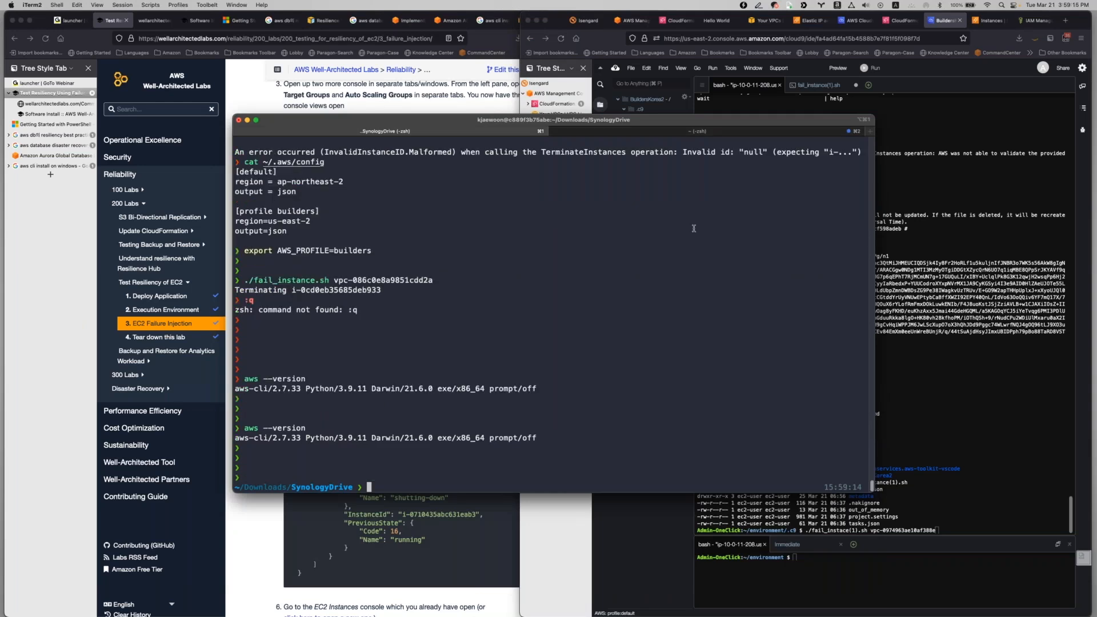
text(cat ~/)
key(BackSpace)
key(BackSpace)
key(BackSpace)
key(BackSpace)
key(BackSpace)
key(BackSpace)
text(cd ~)
key(Return)
- Print ~/.aws/config and highlight the builders profile's us-east-2 region lines
text(cd ~/)
key(BackSpace)
key(BackSpace)
key(BackSpace)
key(BackSpace)
text(at ~/.aws/)
key(Right)
key(Return)
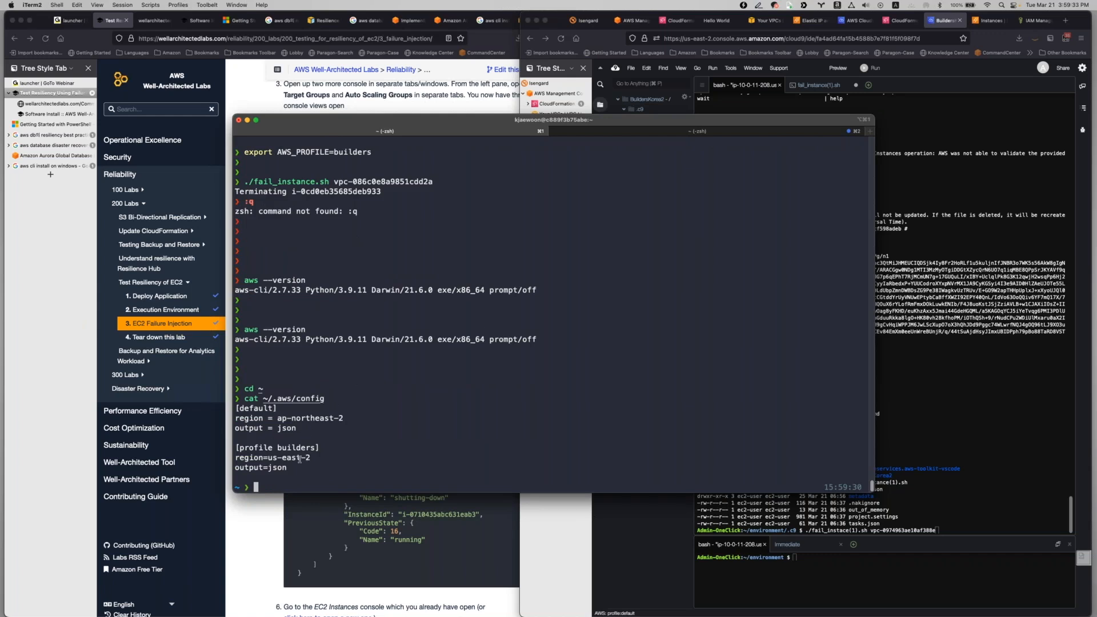
mouse_move(277, 447)
mouse_down()
mouse_move(329, 464)
mouse_move(275, 458)
mouse_up()
click(554, 99)
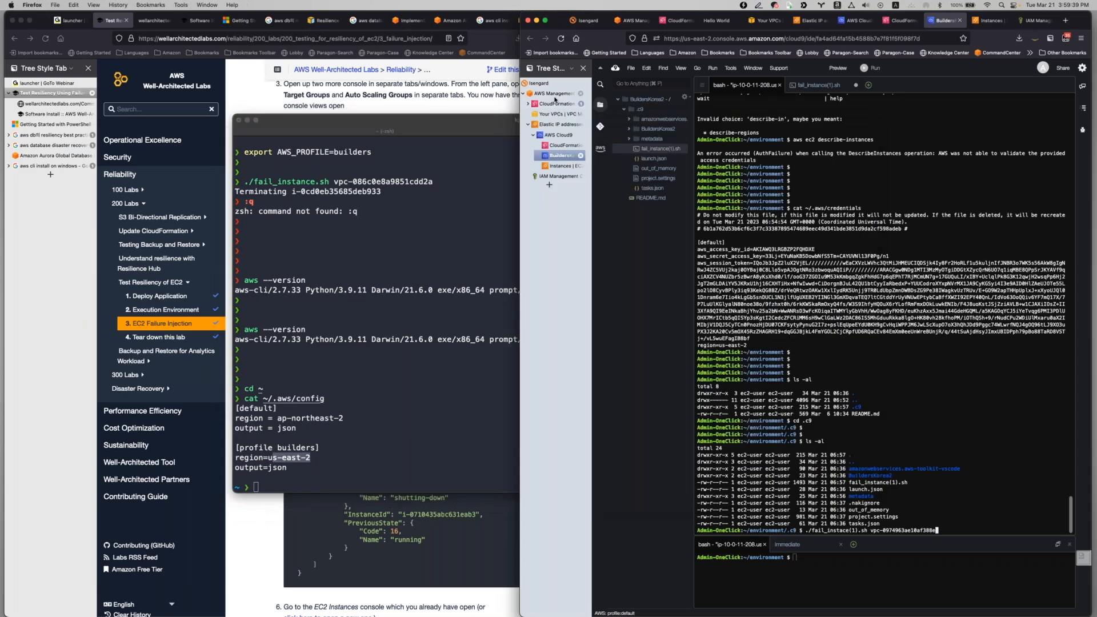
- Check the console region list shows Ohio (us-east-2), then highlight default region ap-northeast-2 in iTerm2
click(554, 95)
click(806, 84)
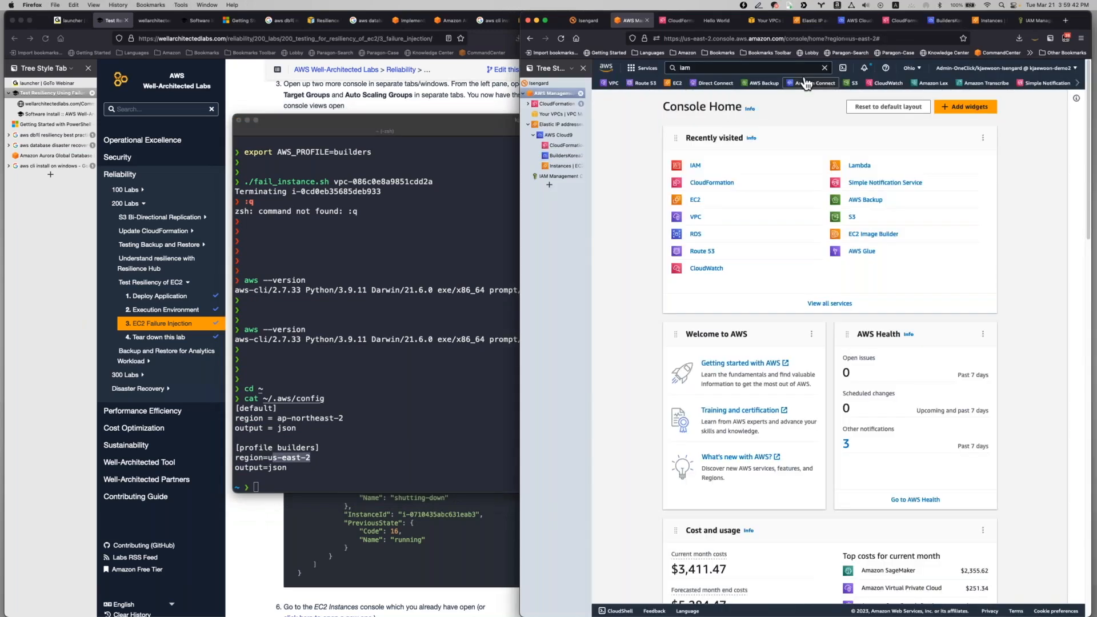
click(912, 68)
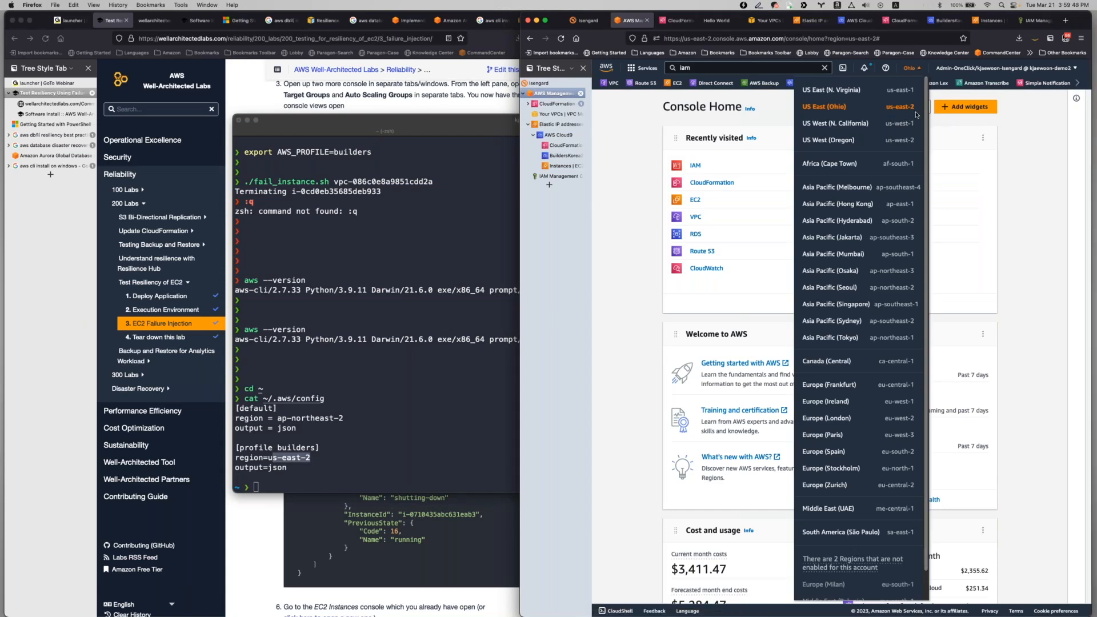
click(438, 287)
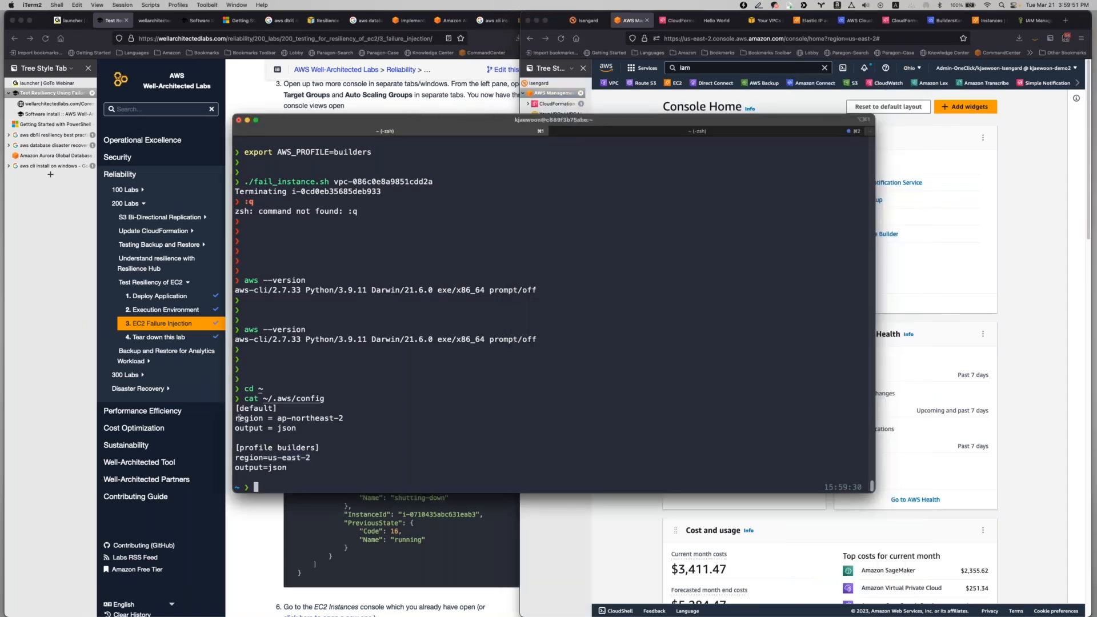
drag(237, 418, 354, 427)
- Run 'aws ec2 describe-instances' locally, which fails with an AuthFailure credentials error
click(307, 474)
text(aws )
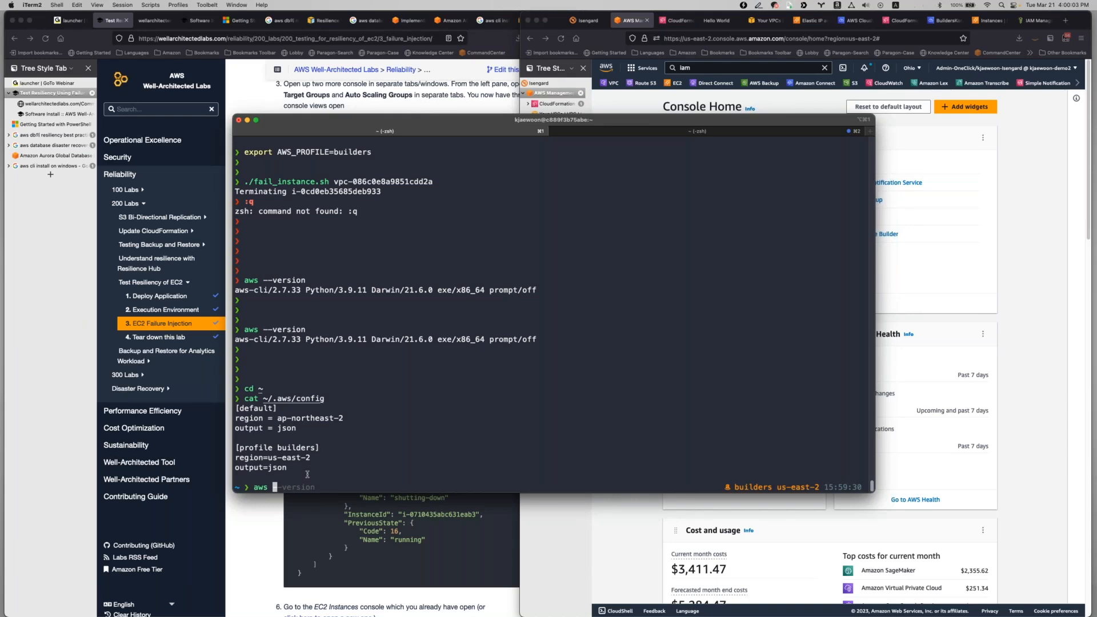
text(ec2)
key(Right)
key(Return)
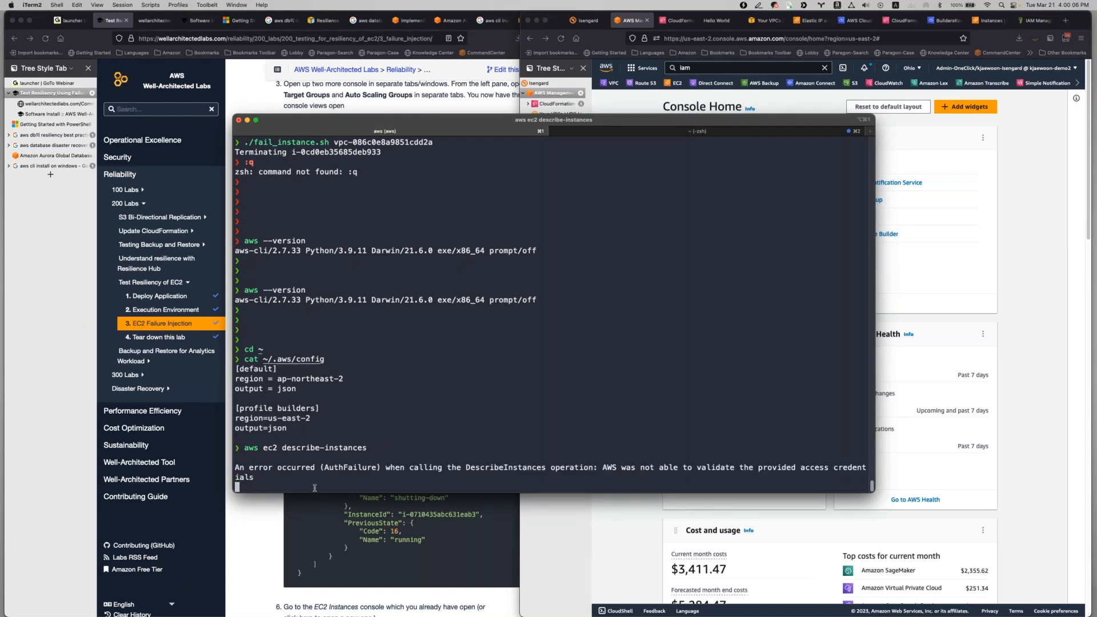
- Clear the prompt and enter 'vim ~/.aws/credentials' to edit the credentials file
drag(255, 450, 395, 450)
text(s ec2 describe-instances)
click(432, 484)
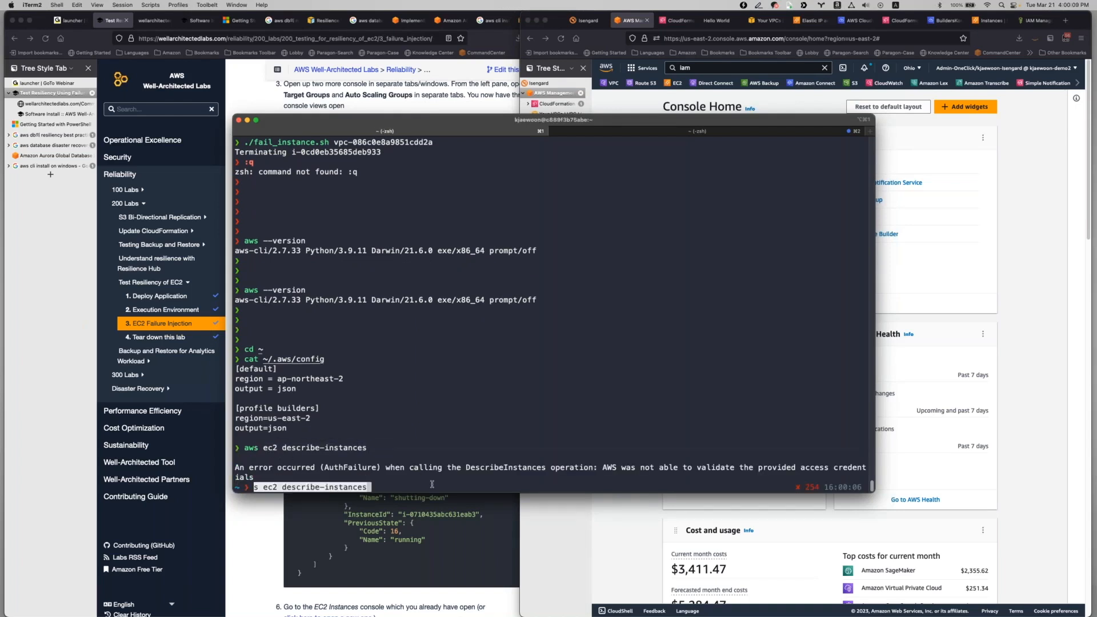
key(ctrl+u)
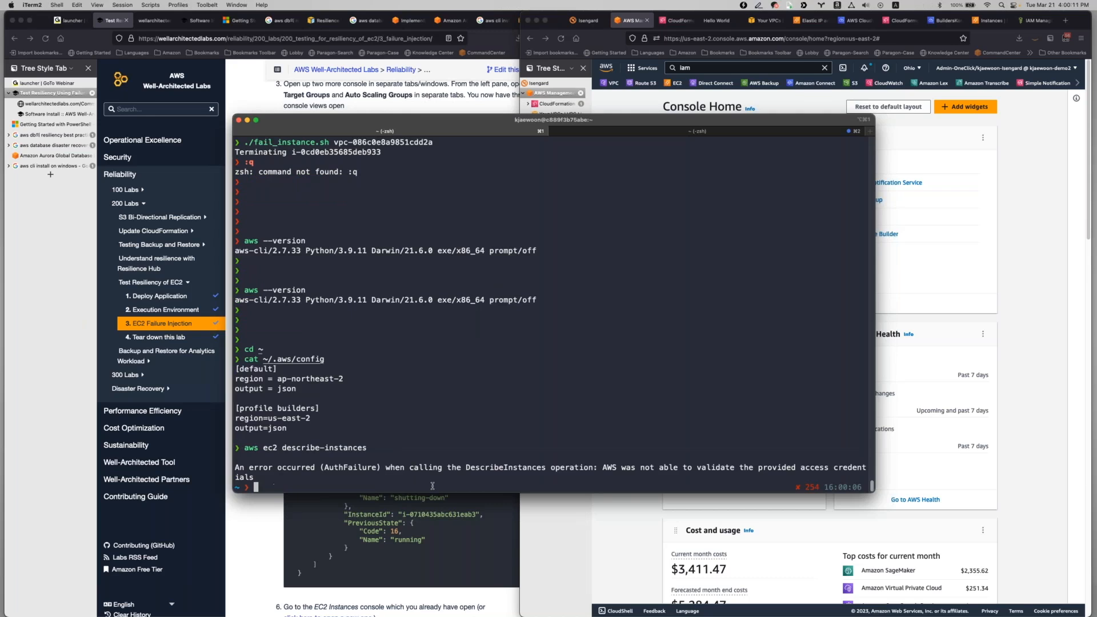
key(Return)
key(Return)
key(Return)
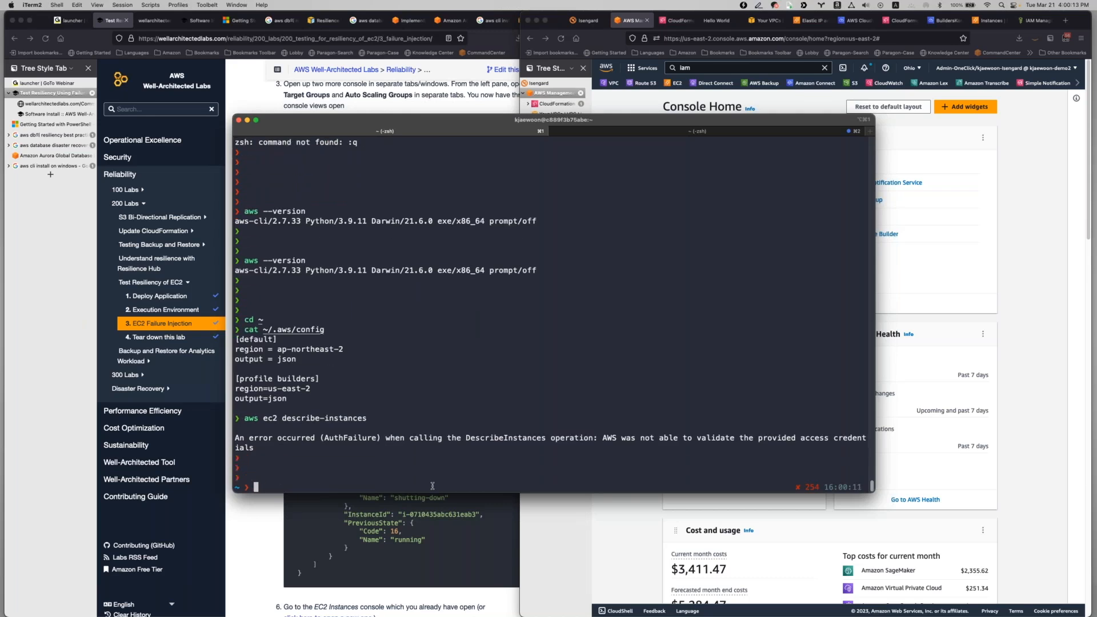
text(vim ~/.aws/credentials)
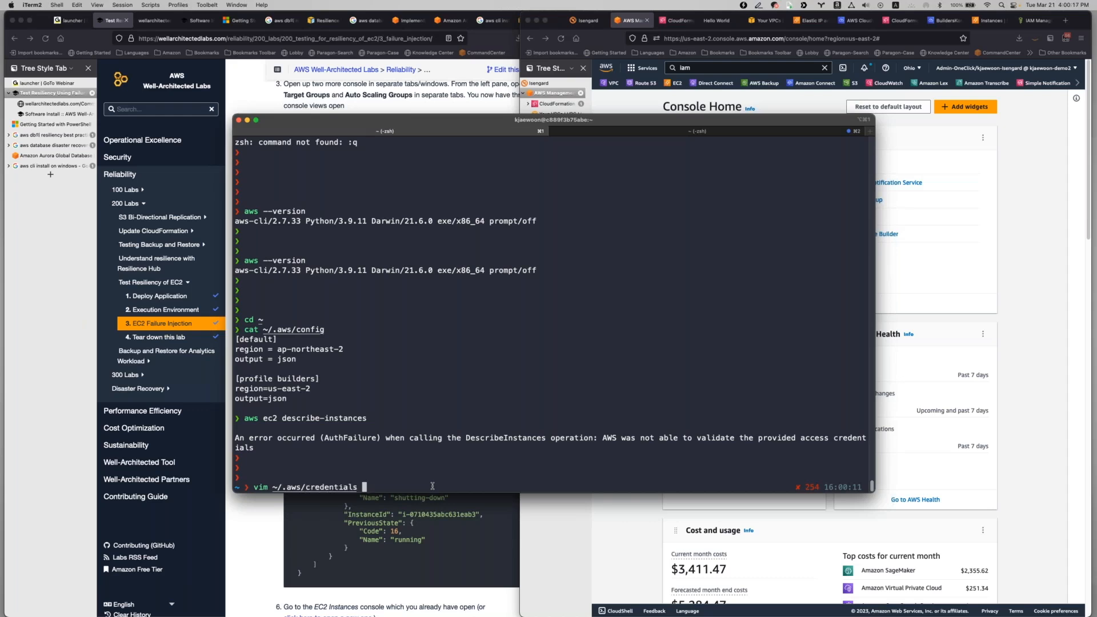
- Open ~/.aws/credentials in vim and replace the [builders] access key ID with the new one
key(Return)
key(Down)
key(Down)
key(Down)
key(Down)
key(Up)
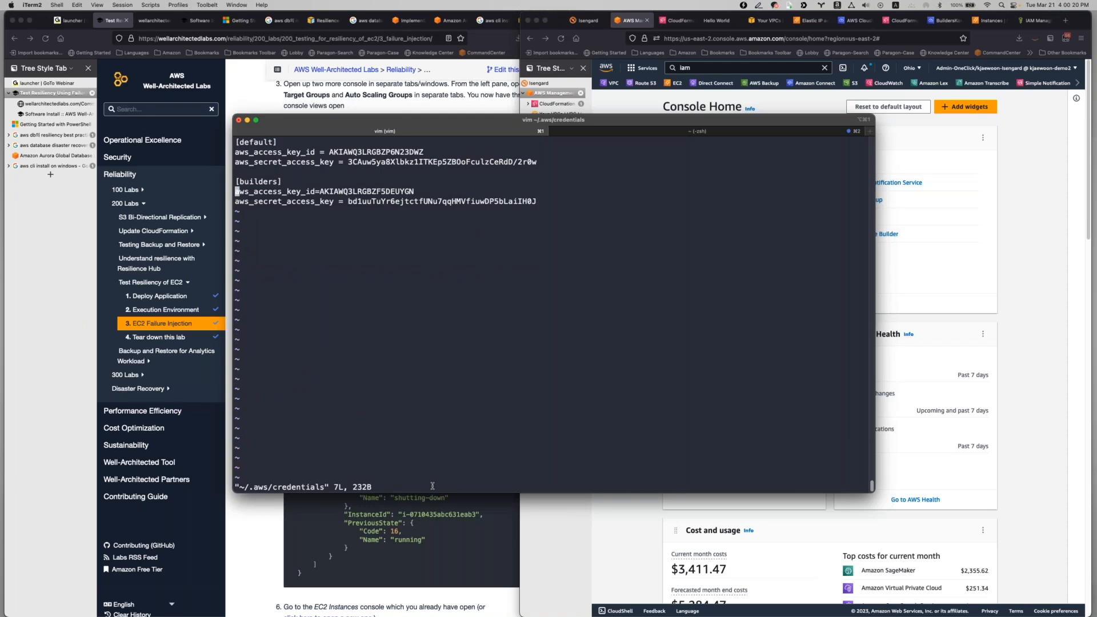
scroll(432, 487, down, 1)
key(Right)
key(Right)
key(Right)
key(Right)
key(Right)
key(Right)
key(Right)
key(Right)
key(Right)
key(Right)
key(Right)
key(Right)
key(Right)
key(Right)
key(Right)
key(Right)
key(Right)
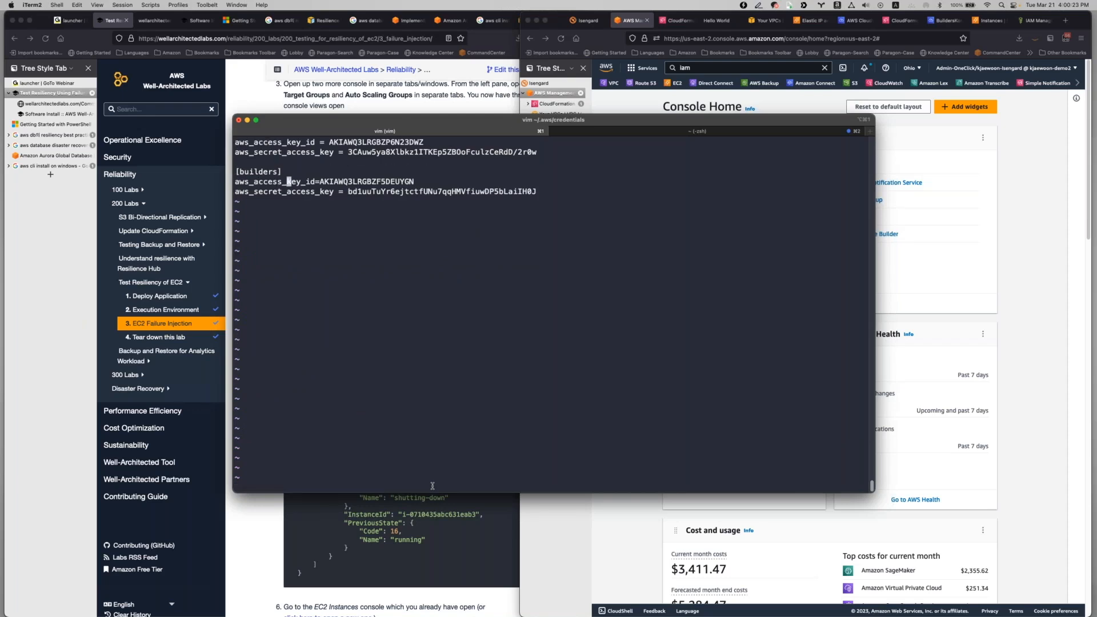
key(Right)
key(Right)
key(Right)
key(Right)
key(Right)
key(Right)
key(Right)
key(Right)
key(Right)
key(Right)
key(Right)
key(Right)
key(Right)
key(Right)
key(Right)
key(Right)
key(Right)
key(Right)
key(Right)
key(Right)
key(a)
key(BackSpace)
key(BackSpace)
key(BackSpace)
key(BackSpace)
key(BackSpace)
key(BackSpace)
key(BackSpace)
key(BackSpace)
key(BackSpace)
key(BackSpace)
key(BackSpace)
key(BackSpace)
key(BackSpace)
key(BackSpace)
key(BackSpace)
key(BackSpace)
key(BackSpace)
key(BackSpace)
key(BackSpace)
key(BackSpace)
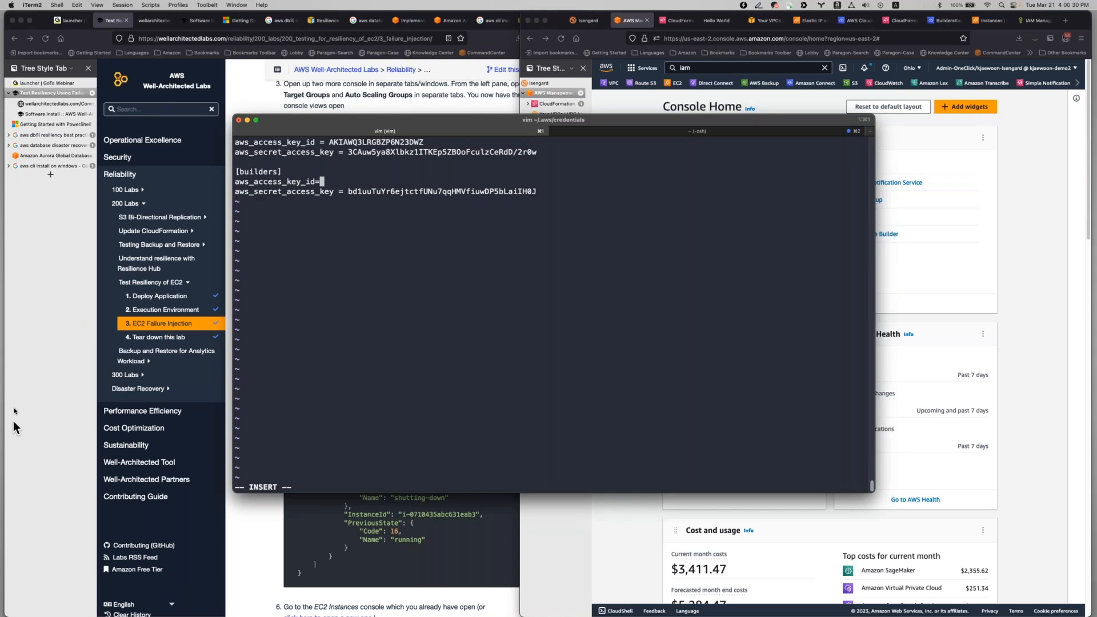
key(super+Tab)
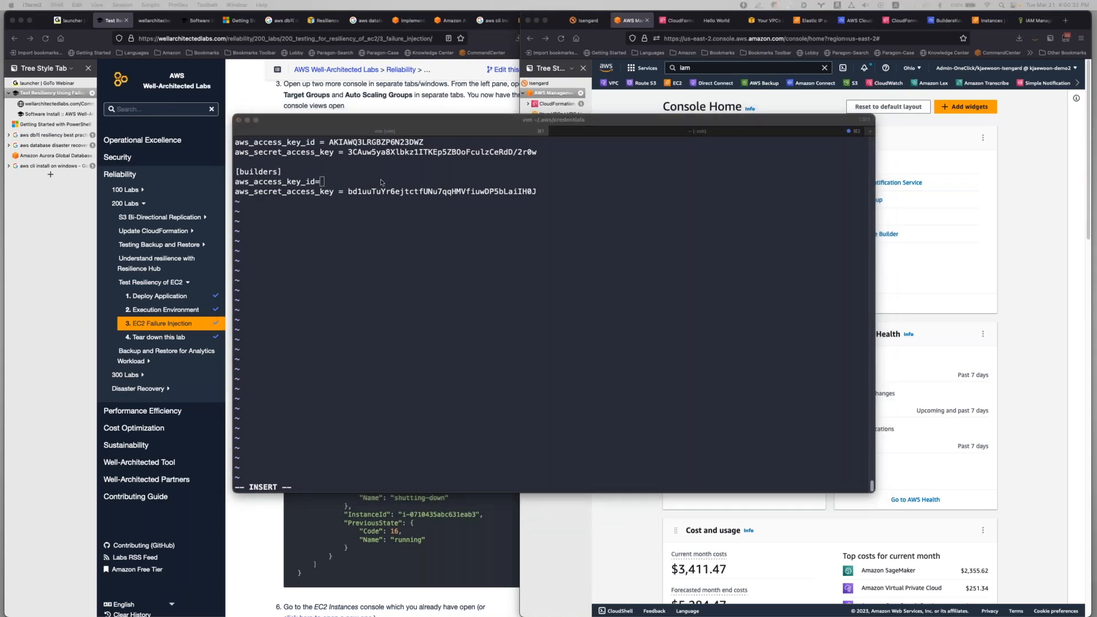
click(381, 182)
key(super+v)
key(Down)
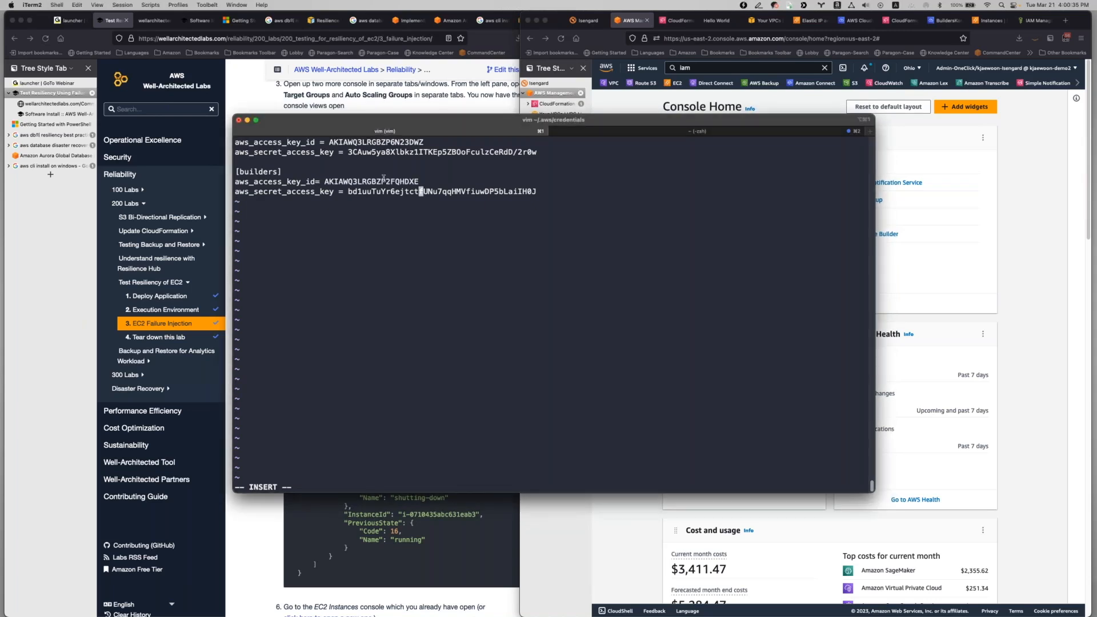
- Replace the [builders] secret access key with the new one and save with :wq
key(Right)
key(Right)
key(Right)
key(Right)
key(Right)
key(Right)
key(Right)
key(Right)
key(Right)
key(Right)
key(Right)
key(Right)
key(Right)
key(Right)
key(Right)
key(Right)
key(Right)
key(Right)
key(Right)
key(Right)
key(Right)
key(Right)
key(Right)
key(Right)
key(ctrl+w)
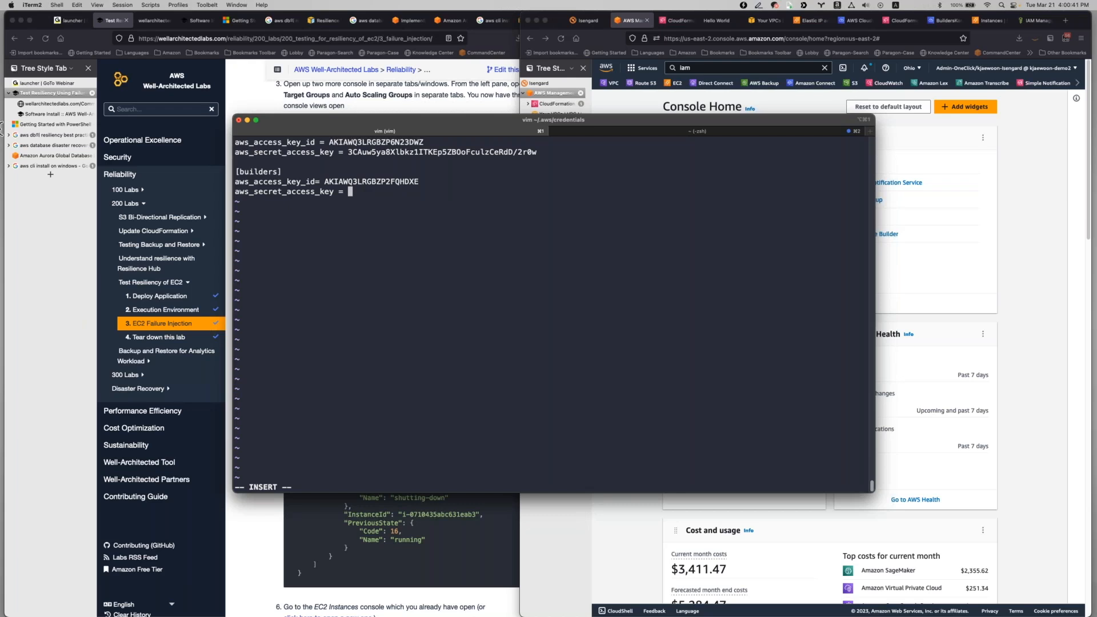
key(super+Tab)
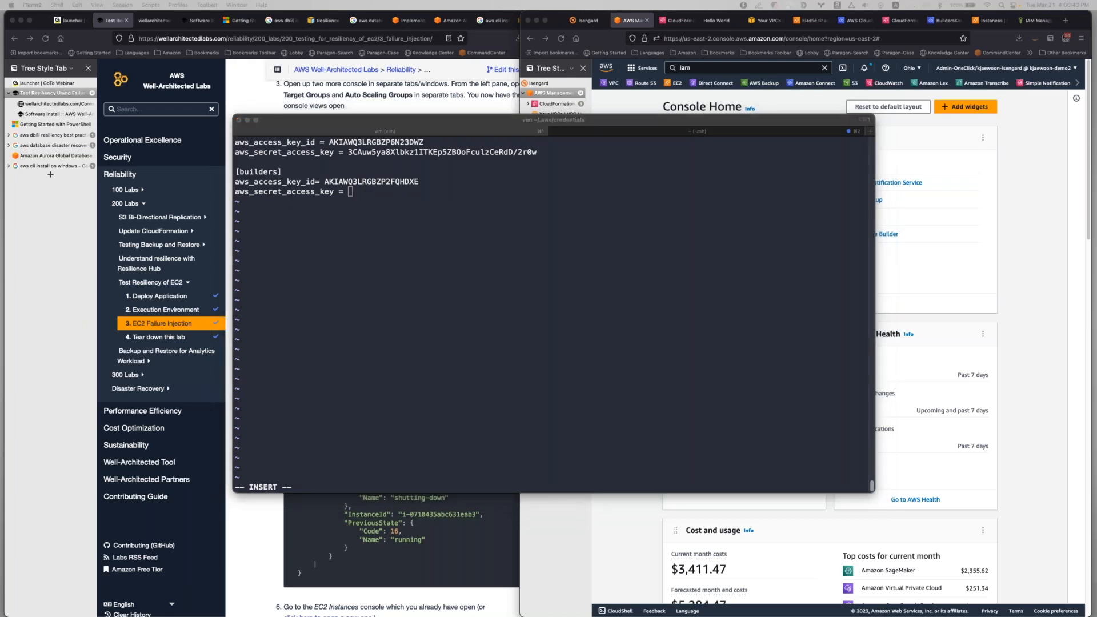
click(477, 195)
key(super+v)
key(Escape)
text(:wq)
key(Return)
key(Return)
key(Return)
key(Return)
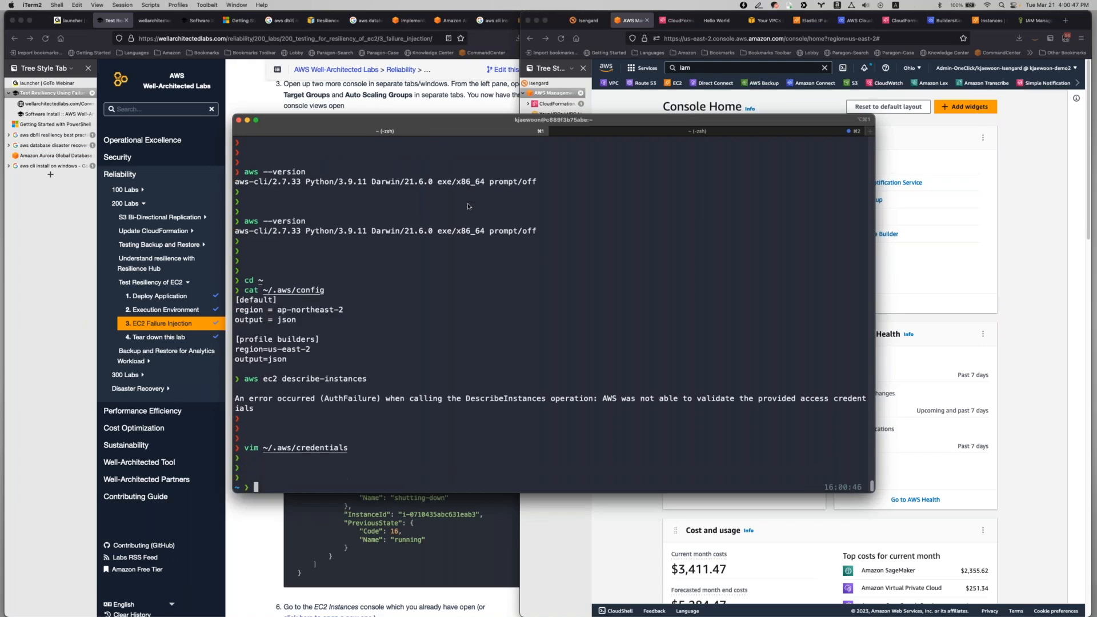
- Run 'export AWS_PROFILE=builders' to make builders the active AWS profile
text(export )
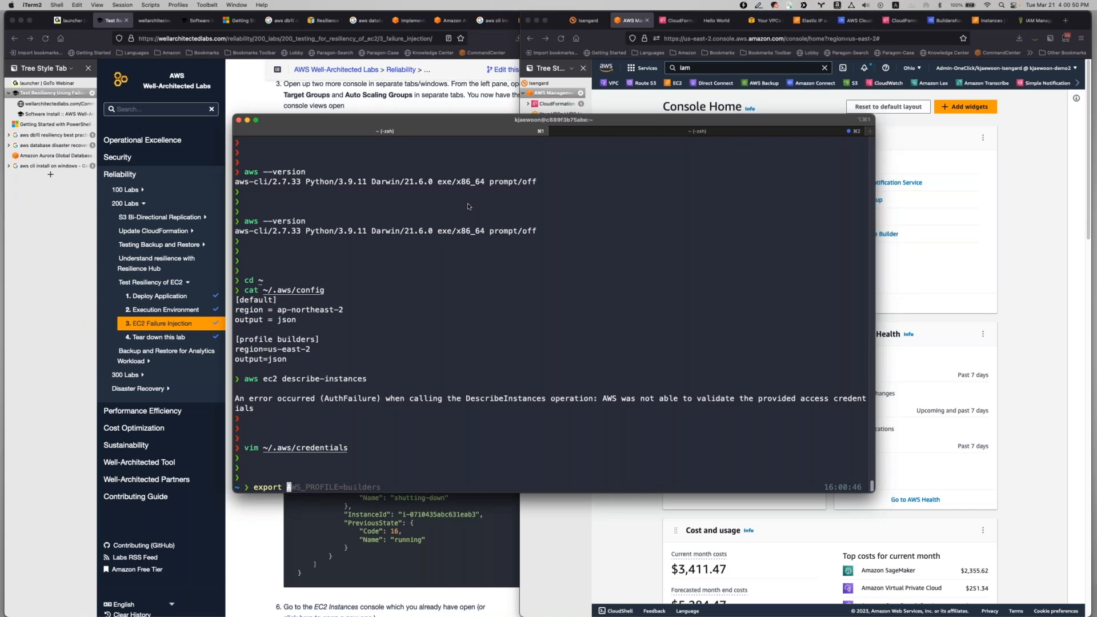
text(AWS_PROFILE=builders)
key(Return)
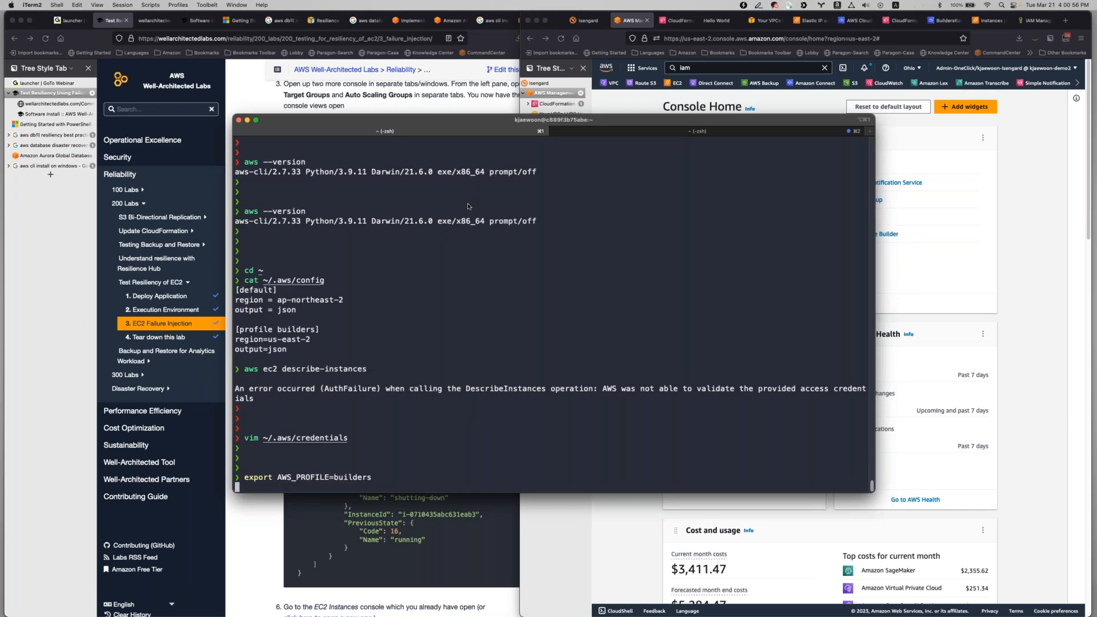
key(Return)
key(Return)
key(Return)
key(Return)
key(Return)
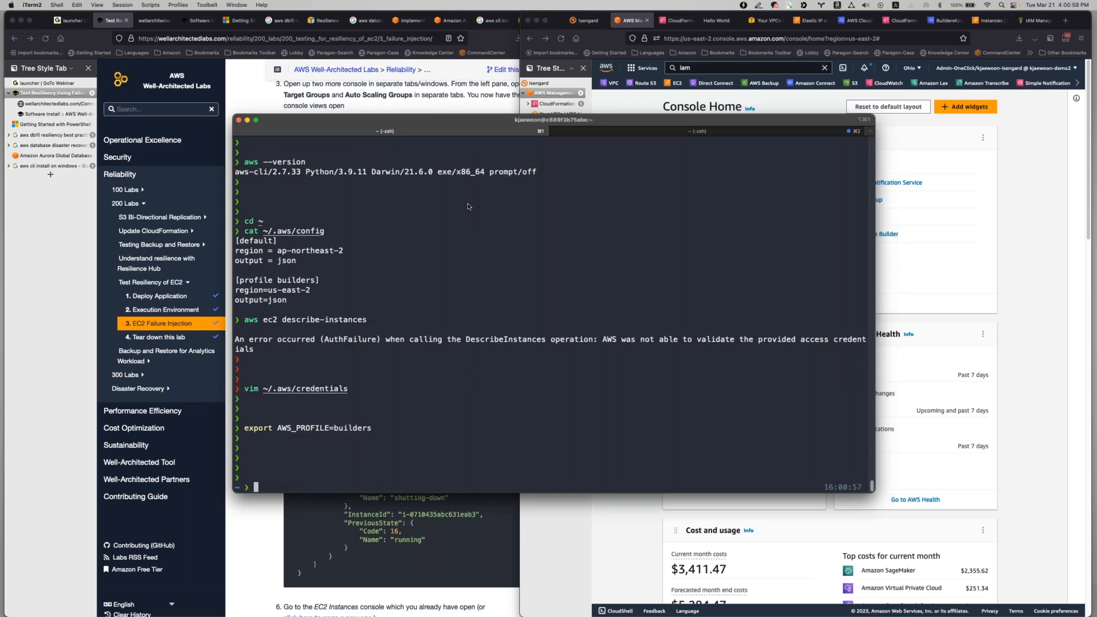
- Rerun 'aws ec2 describe-instances', review the JSON showing the running t2.micro instance, and close it
key(Up)
key(Up)
key(Up)
key(Down)
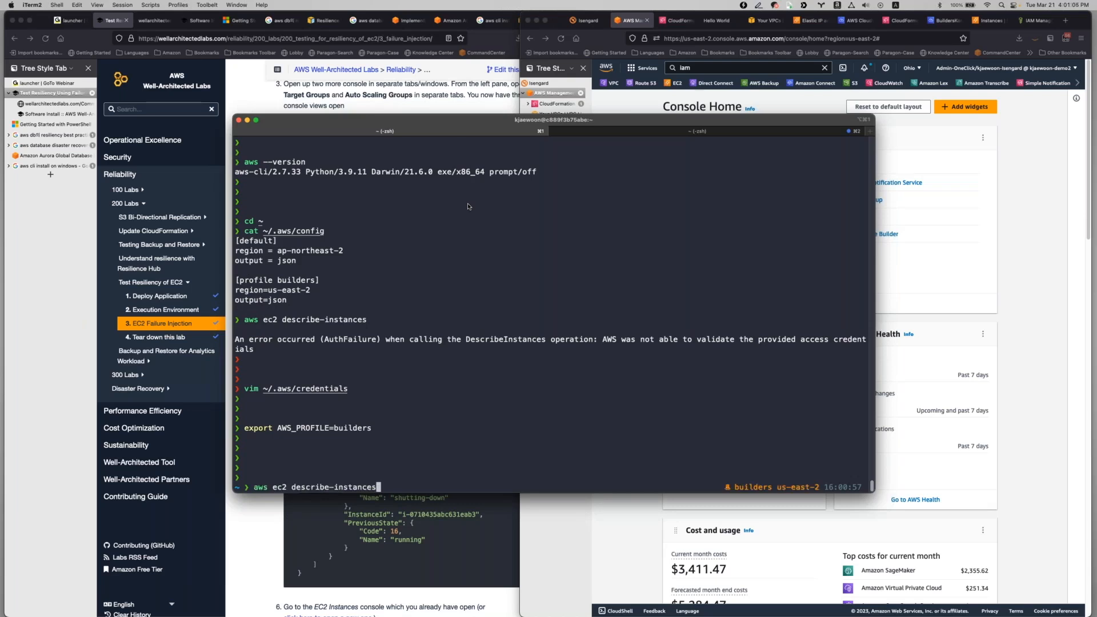
key(Return)
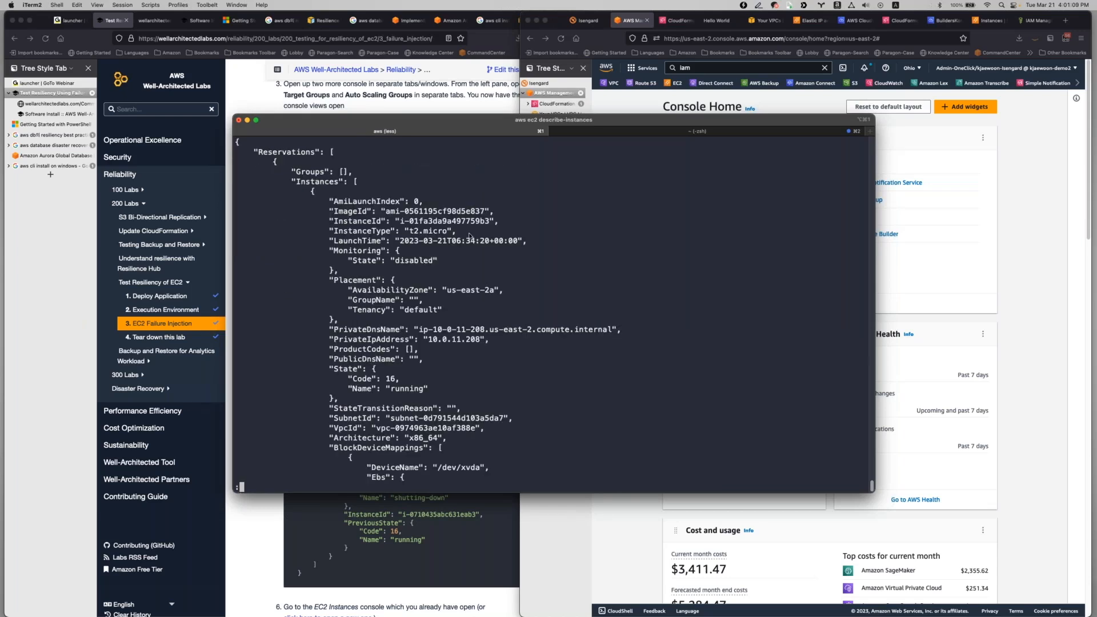
scroll(469, 236, up, 8)
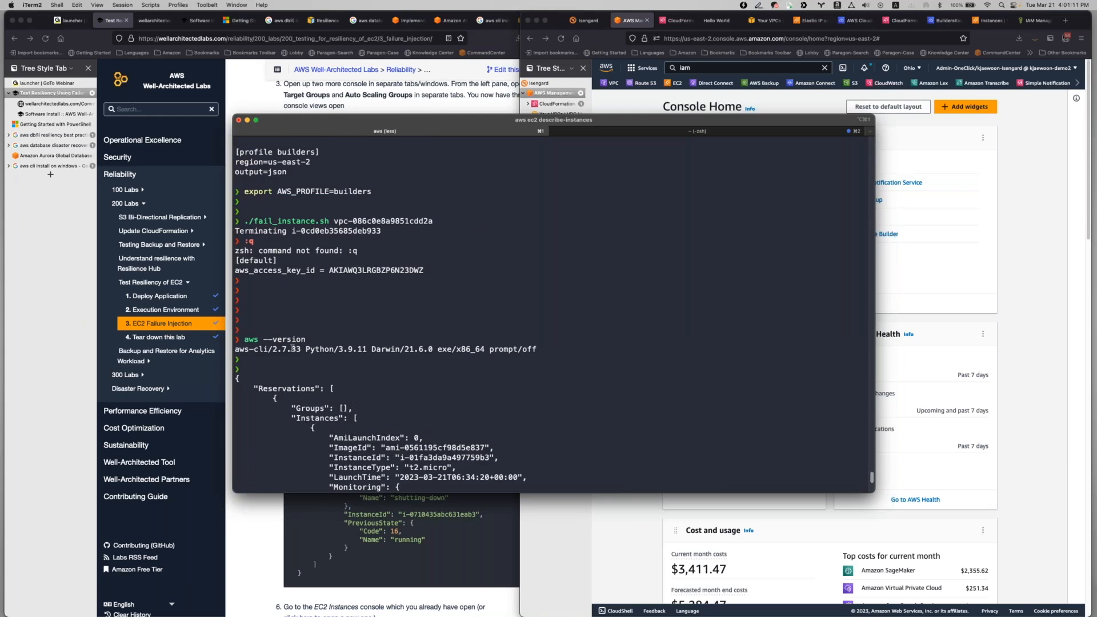
scroll(291, 257, down, 2)
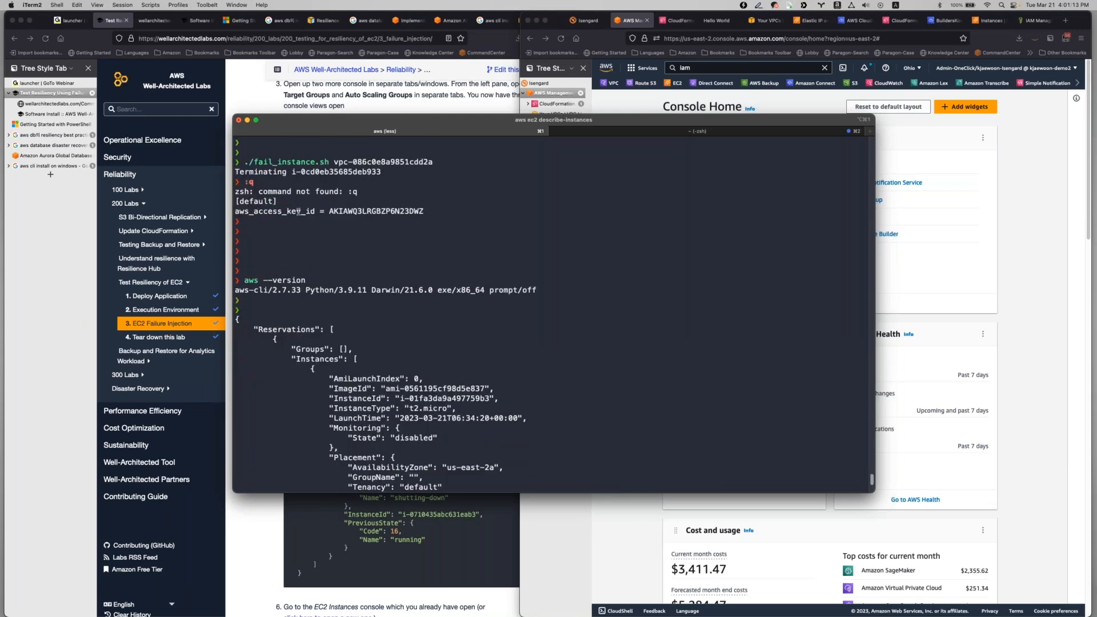
scroll(307, 286, up, 2)
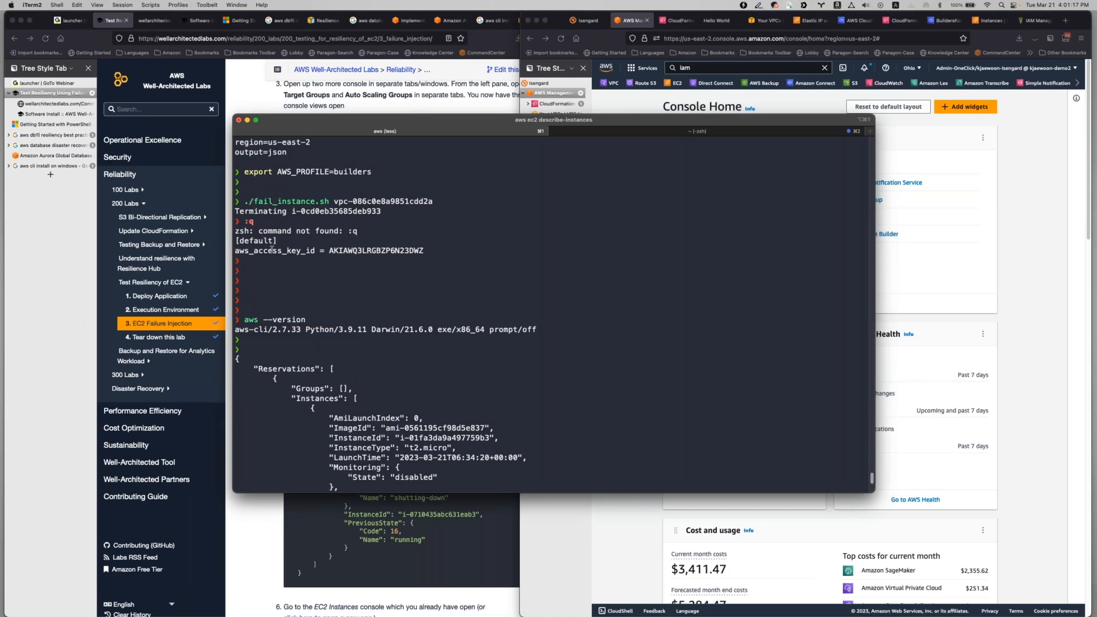
scroll(268, 240, down, 2)
scroll(273, 249, down, 15)
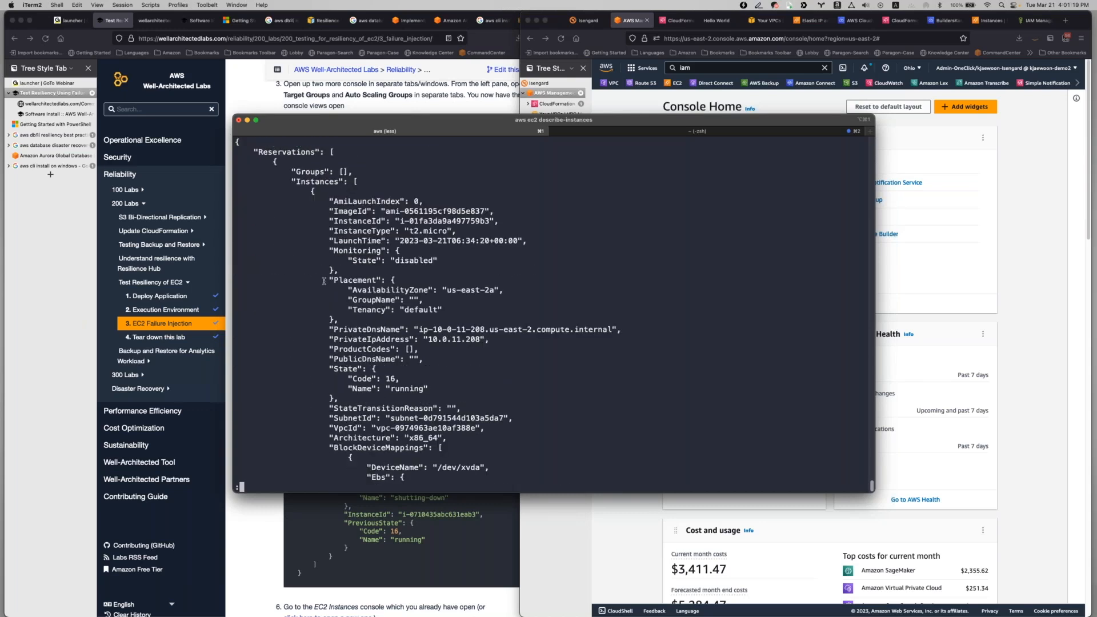
key(q)
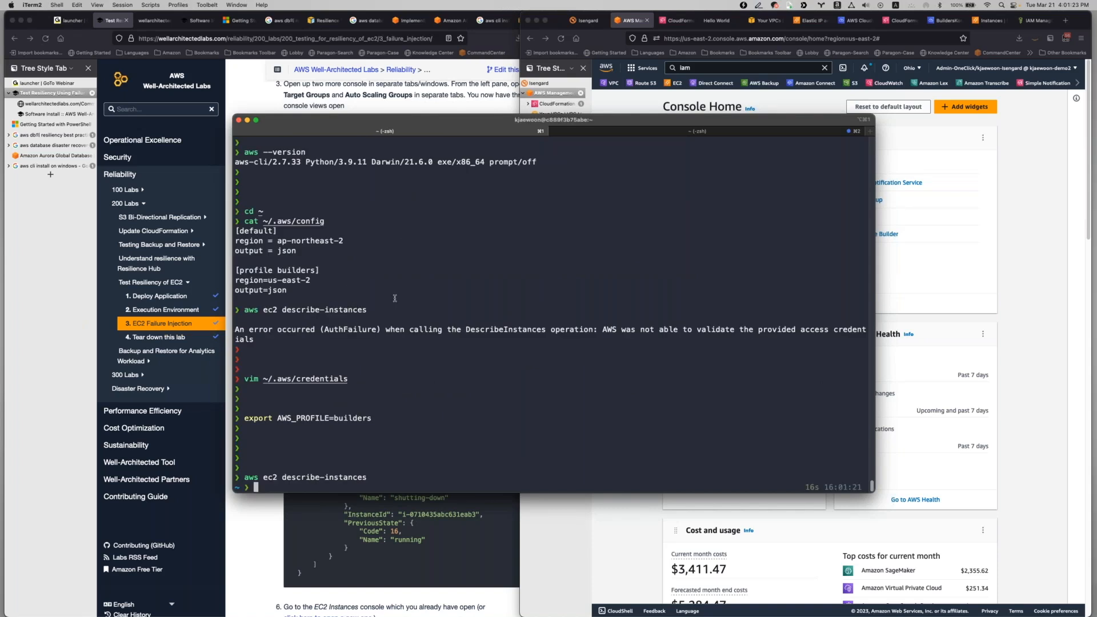
drag(599, 124, 631, 79)
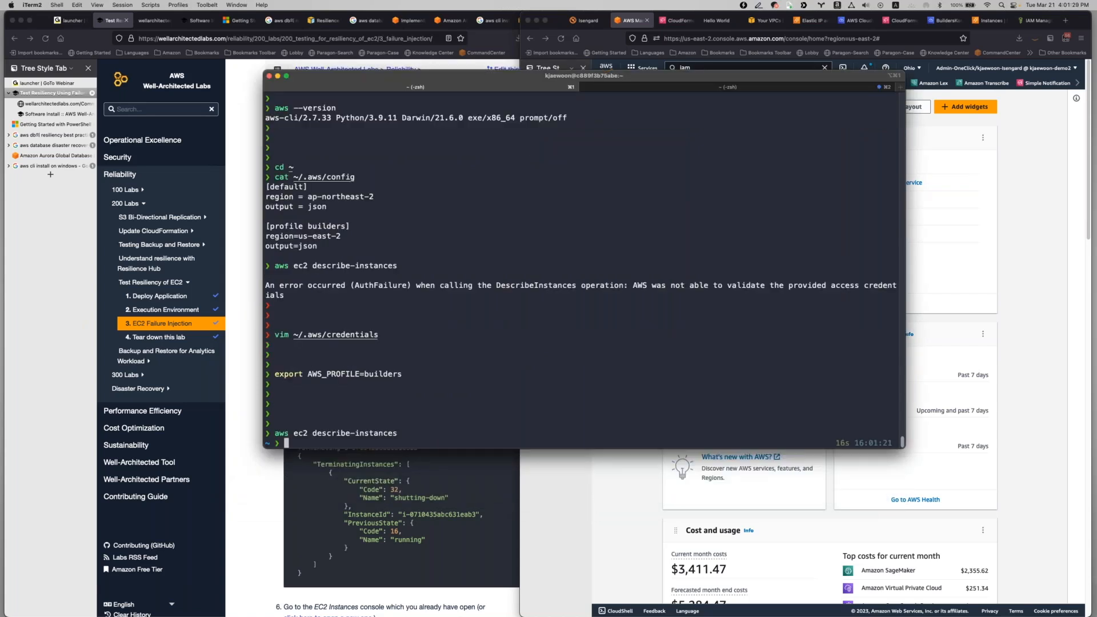
key(super+Tab)
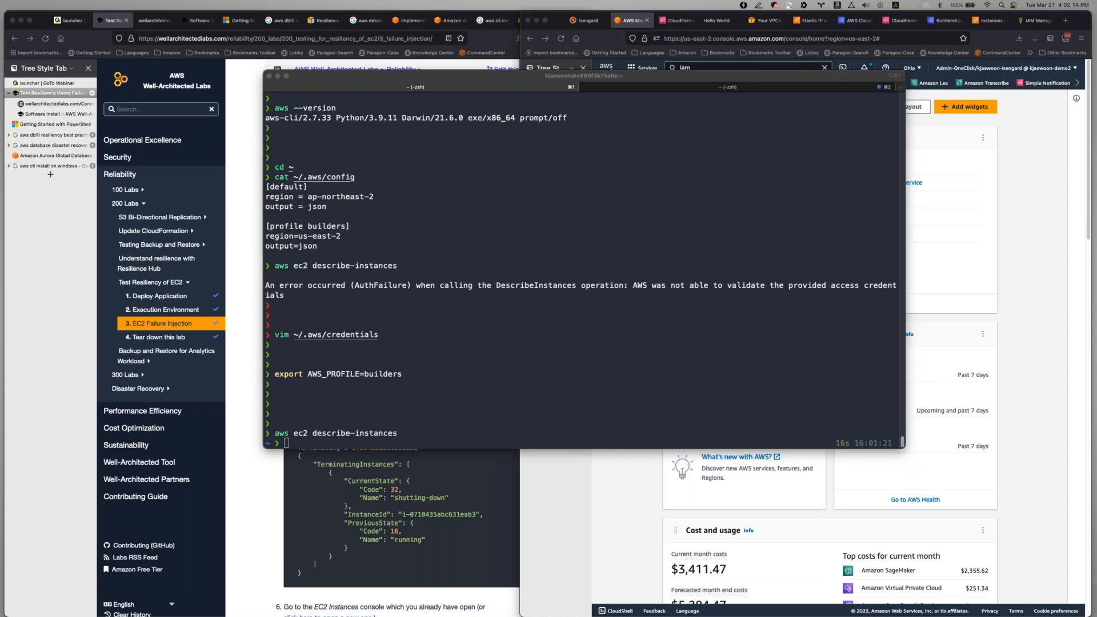
- Change the iTerm2 shell to ~/Downloads/SynologyDrive and move the terminal aside to reveal the browser
click(449, 332)
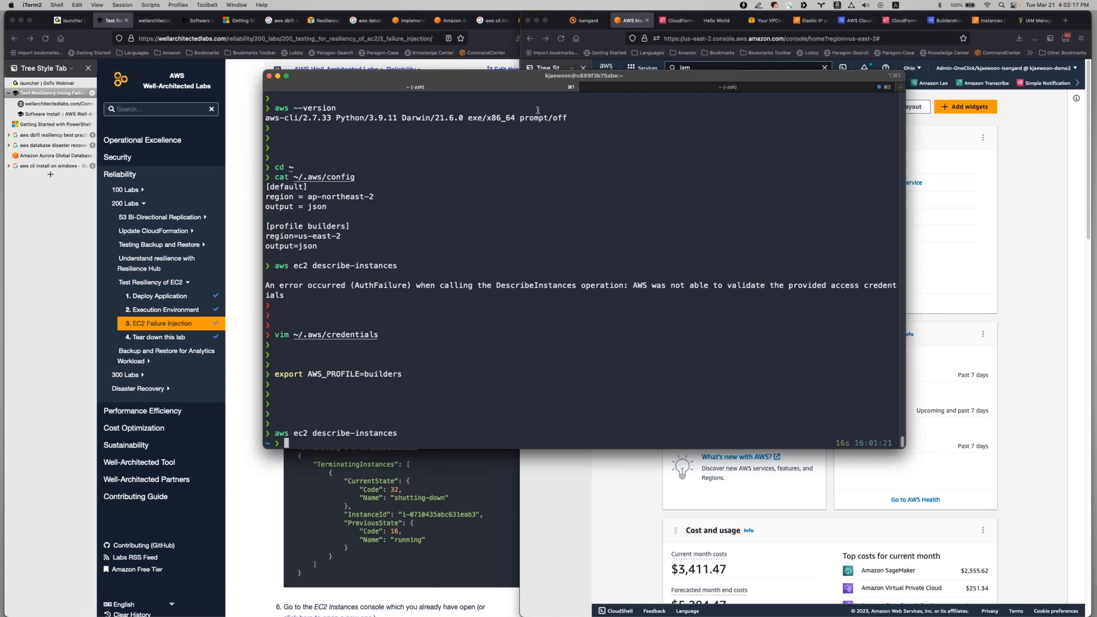
drag(506, 74, 475, 91)
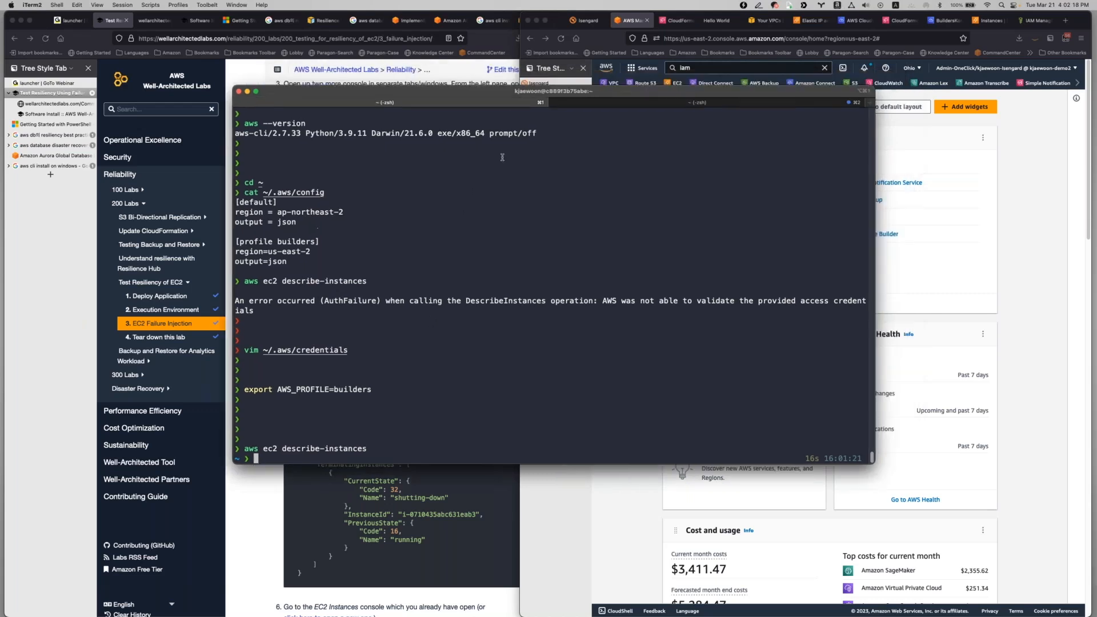
key(Return)
key(Return)
text(cd )
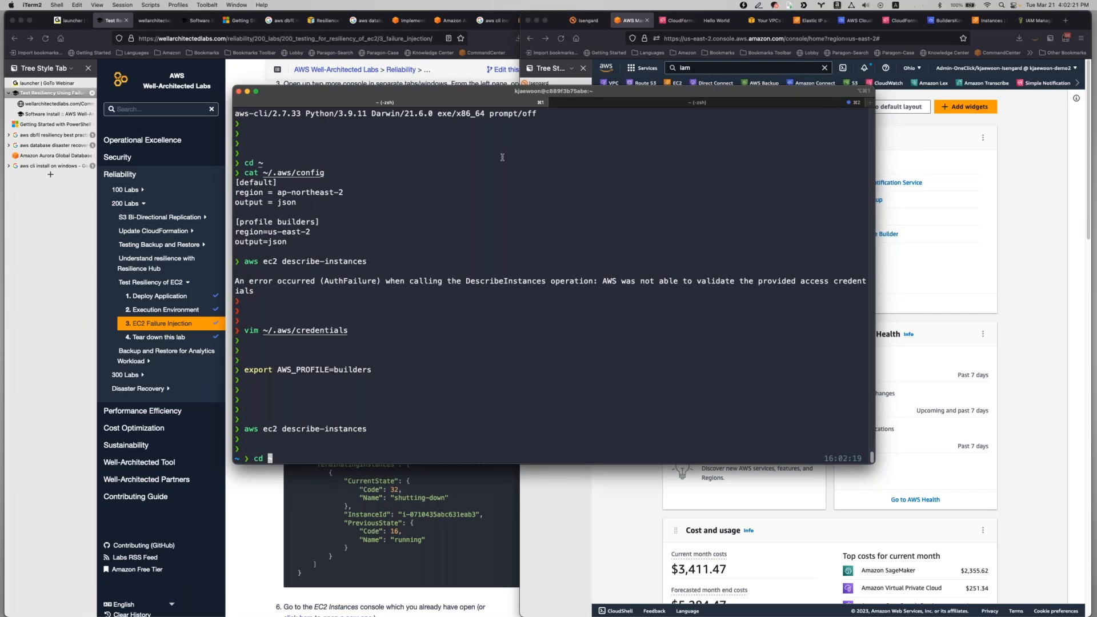
text(Downloads)
key(Return)
text(cd SynologyDrive)
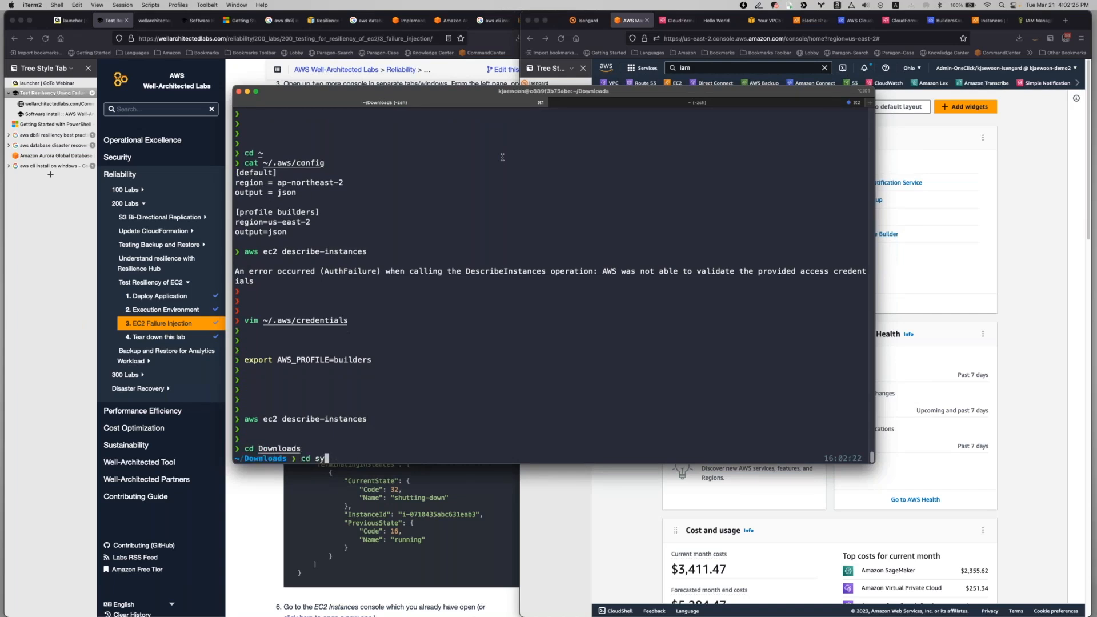
key(Return)
key(Return)
key(Return)
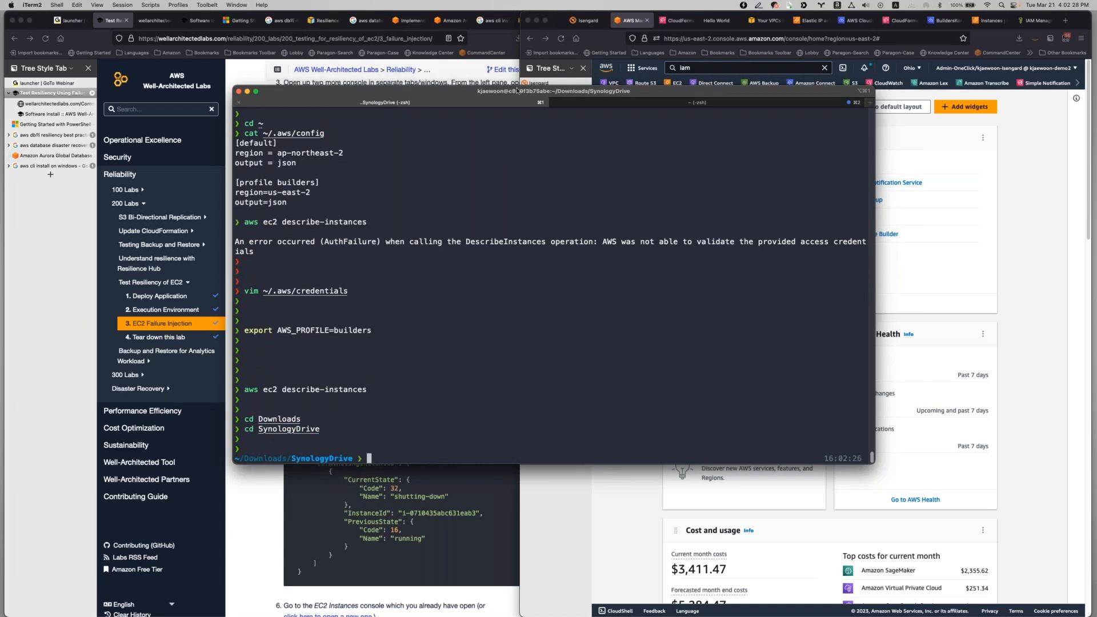
drag(512, 89, 299, 170)
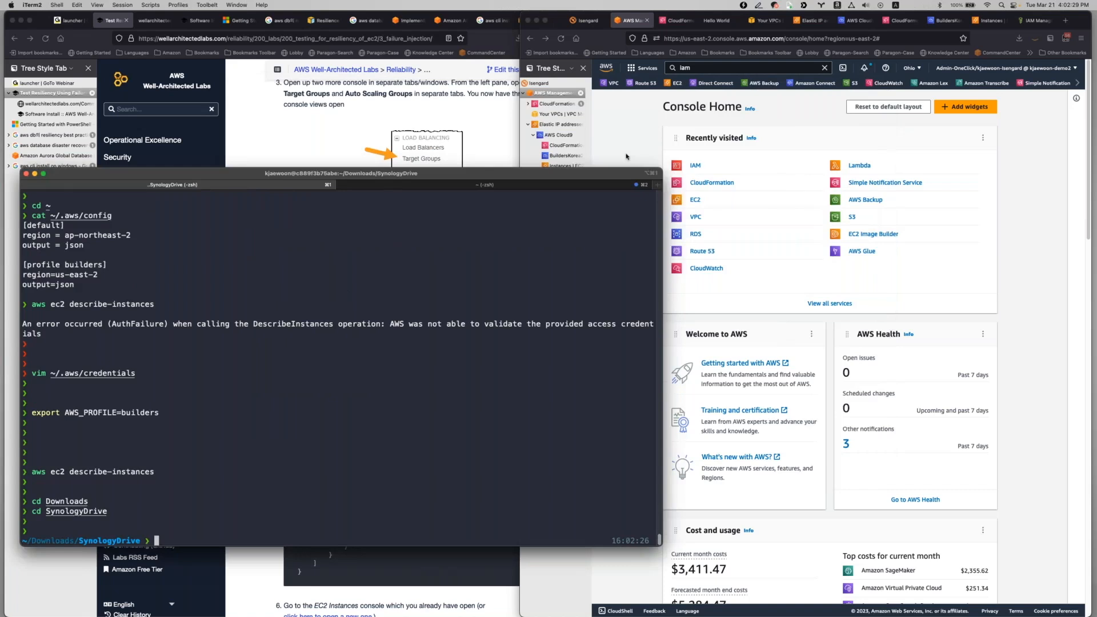
click(626, 156)
- Review the VPC list, the Elastic IP addresses and the five running EC2 instances
click(563, 115)
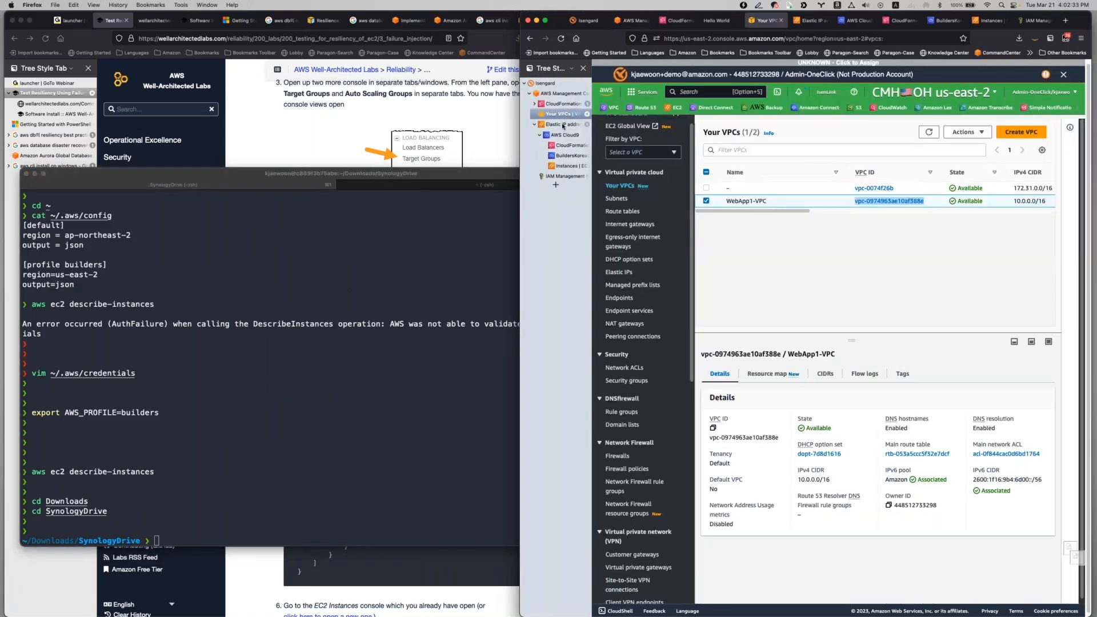
click(564, 124)
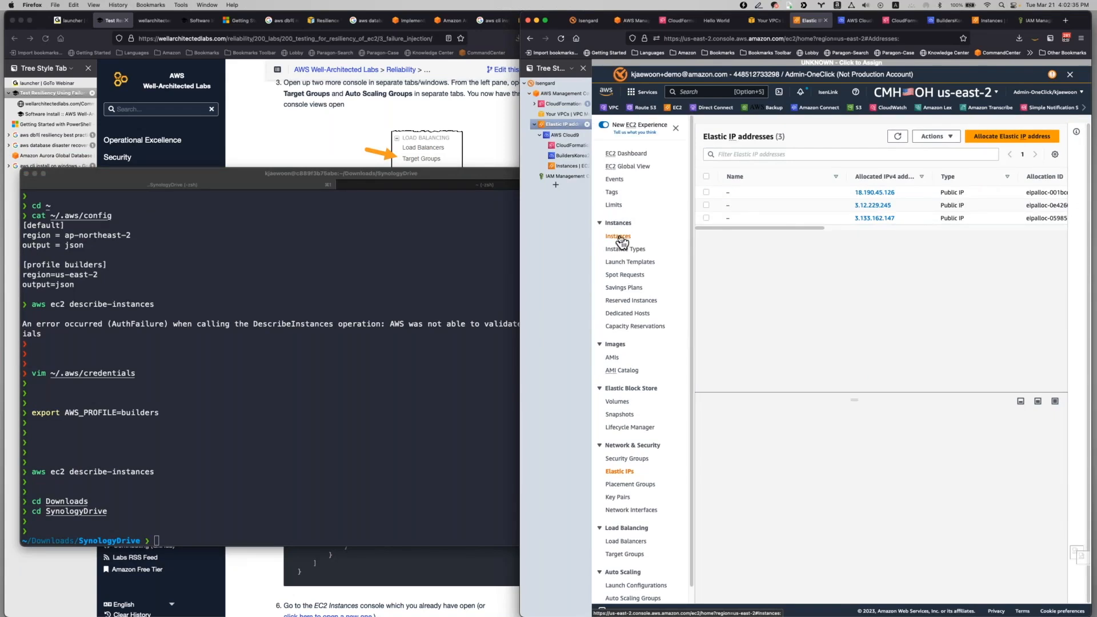
click(620, 236)
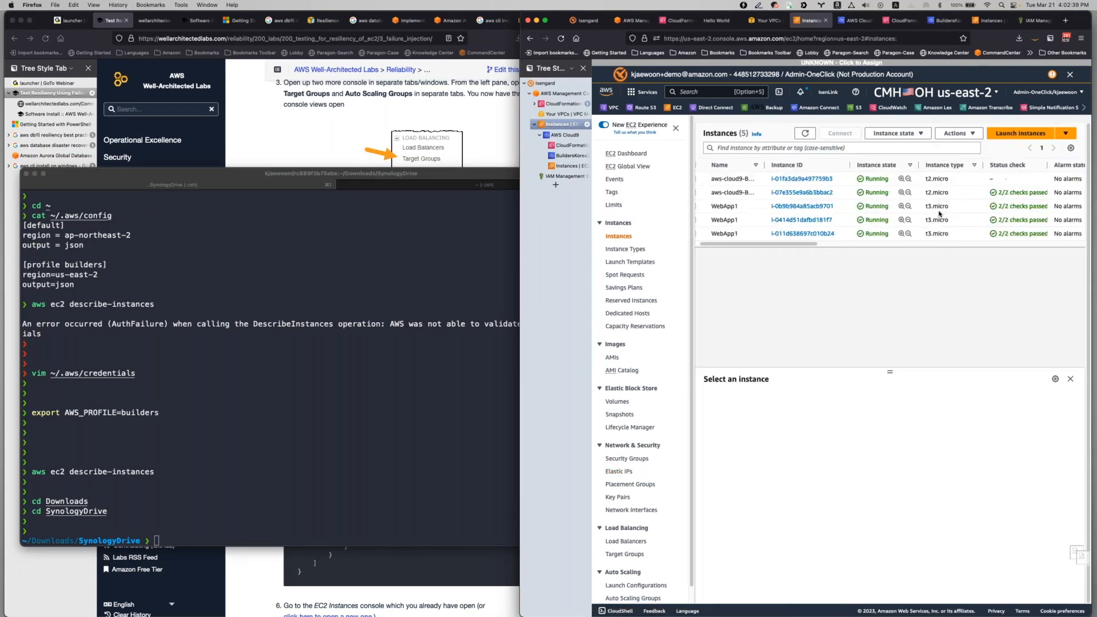
scroll(914, 223, right, 2)
scroll(914, 223, down, 1)
scroll(829, 222, left, 2)
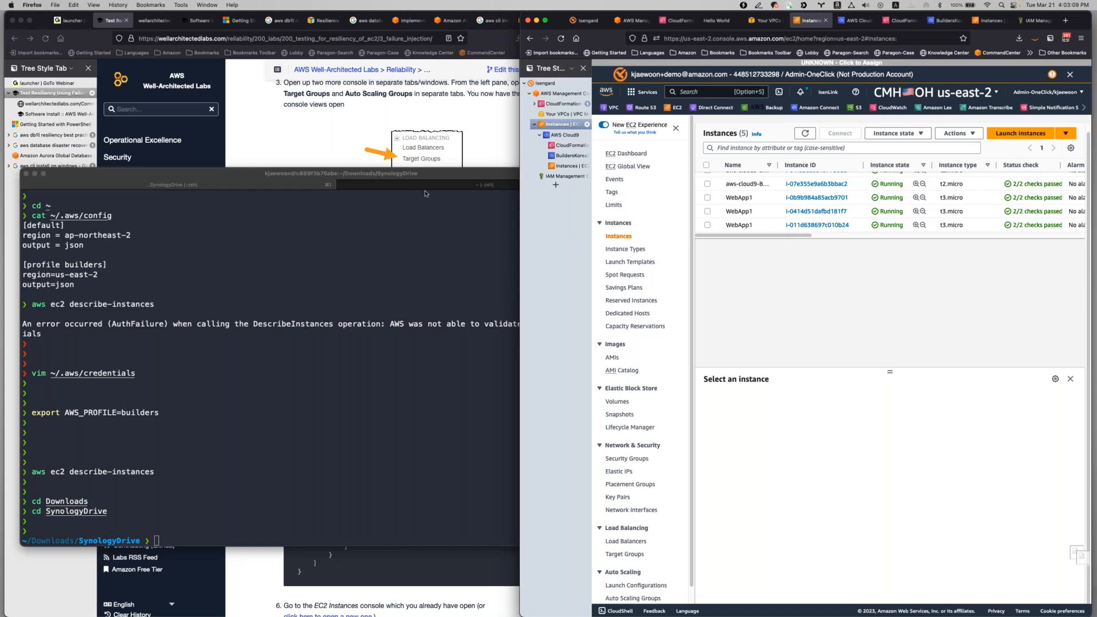
- Reposition the terminal, revisit WebApp1-VPC's CloudFormation outputs, and bring up the Hello World page
click(418, 174)
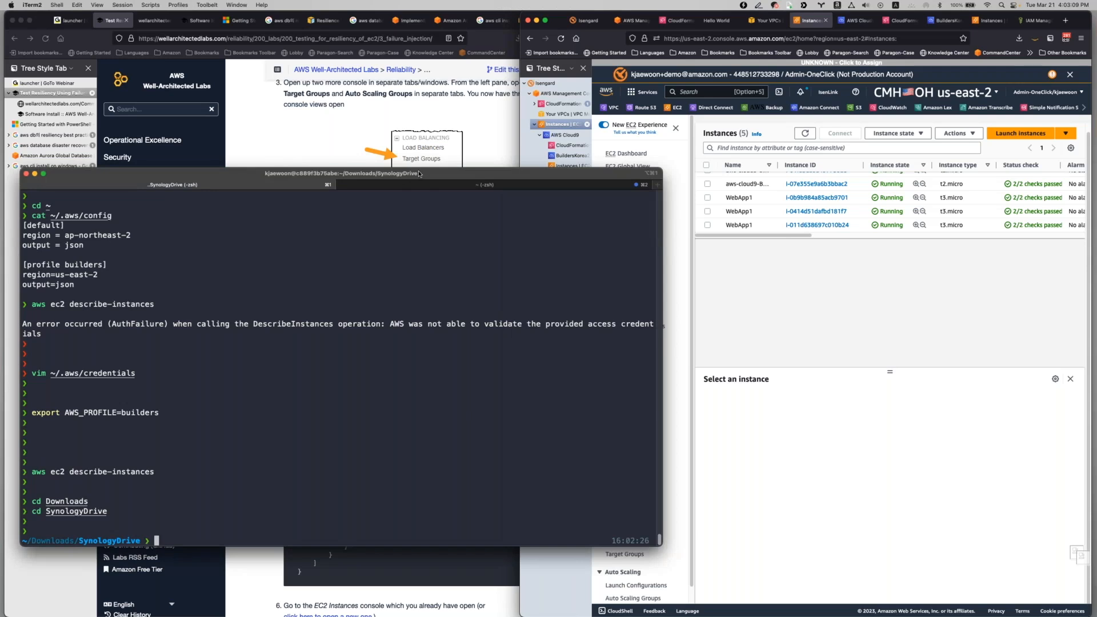
drag(419, 174, 414, 157)
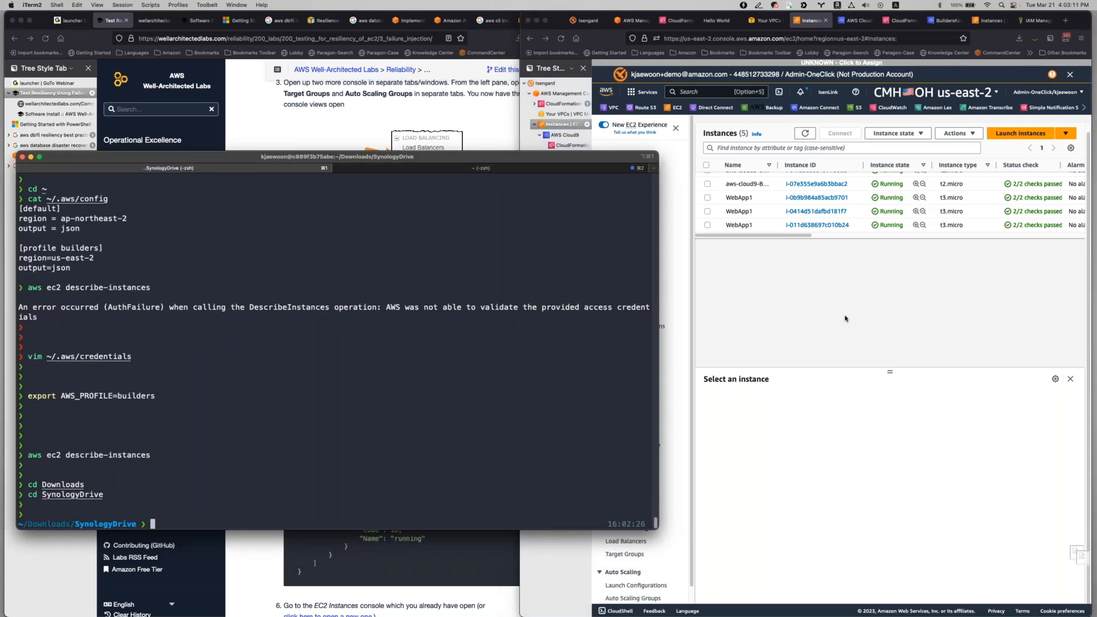
click(845, 319)
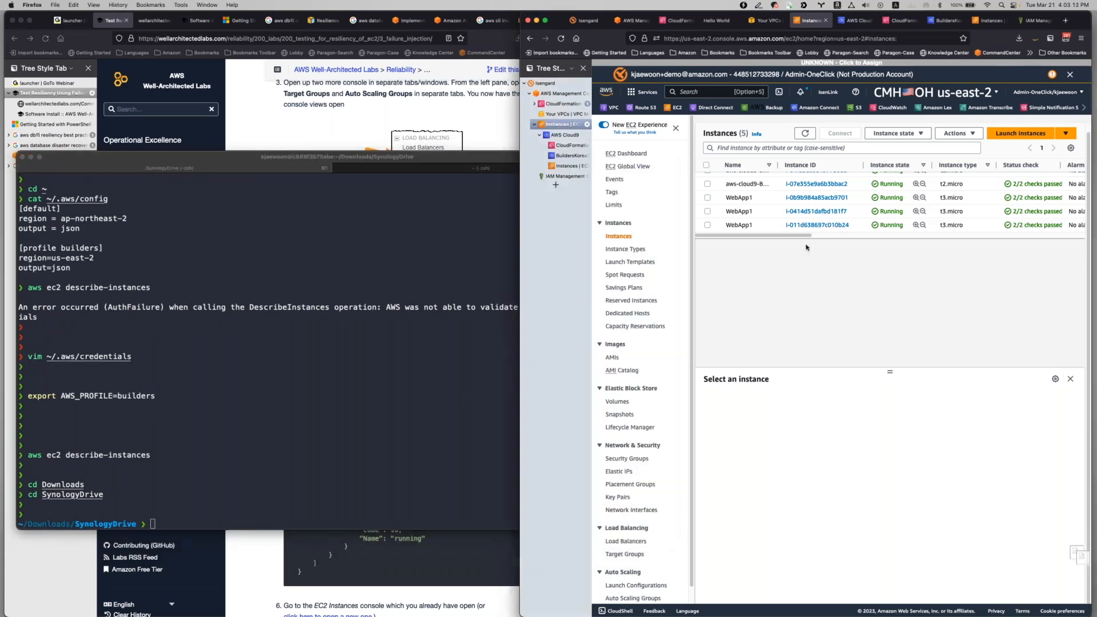
click(559, 114)
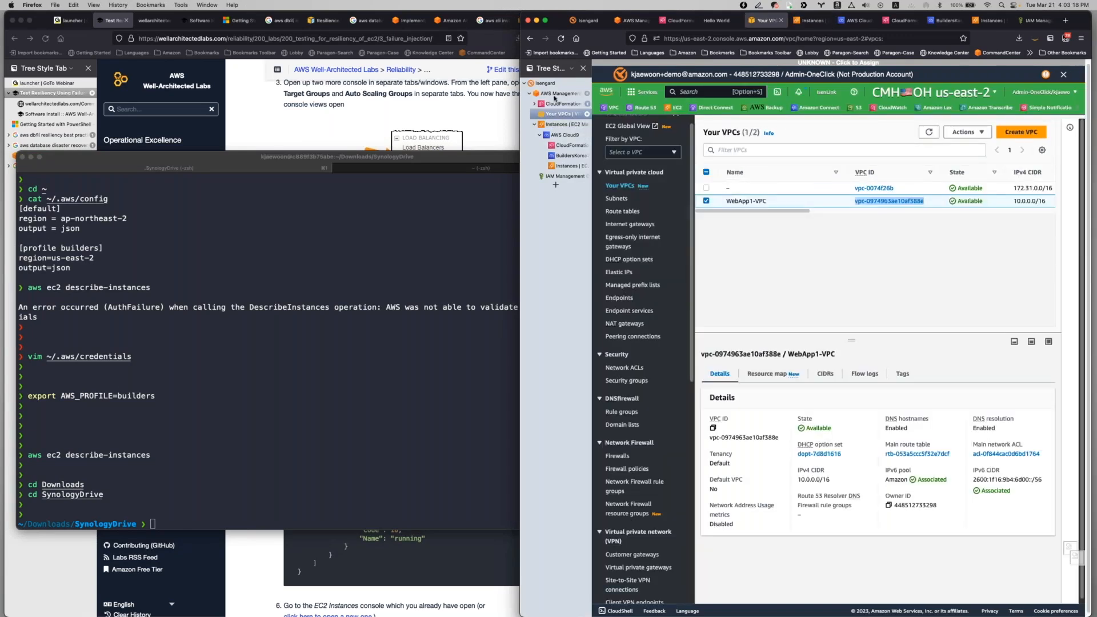
click(555, 93)
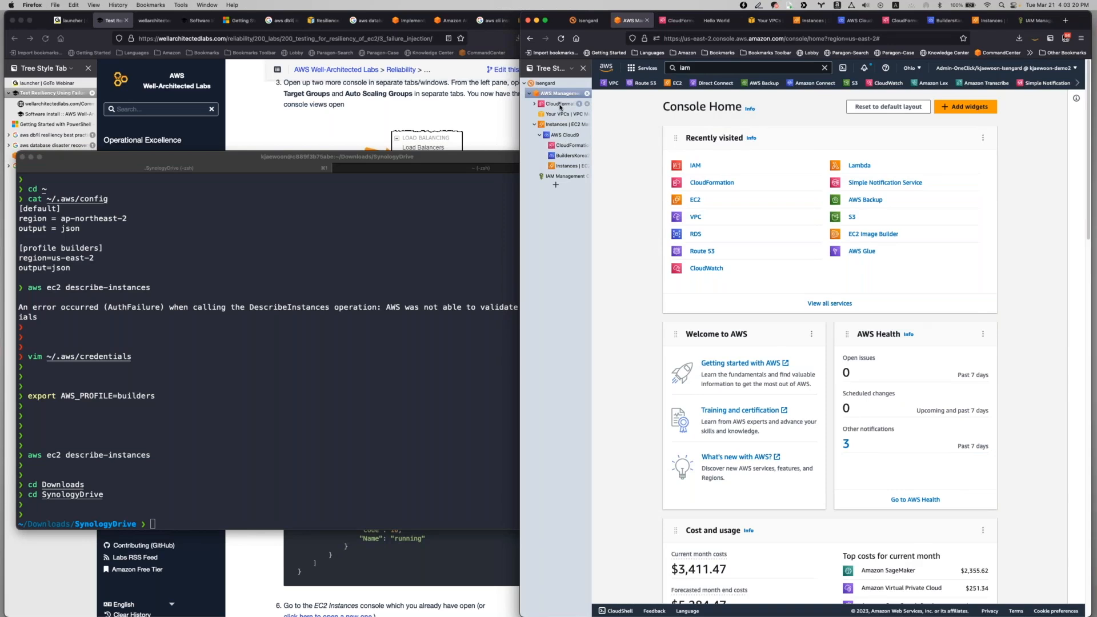
click(559, 105)
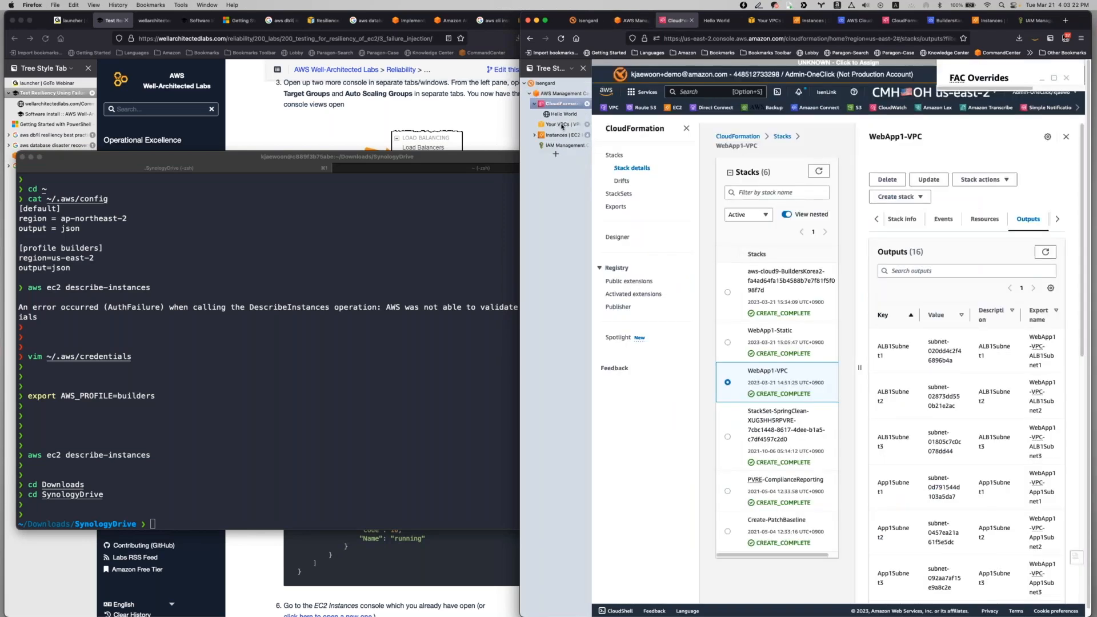
click(562, 125)
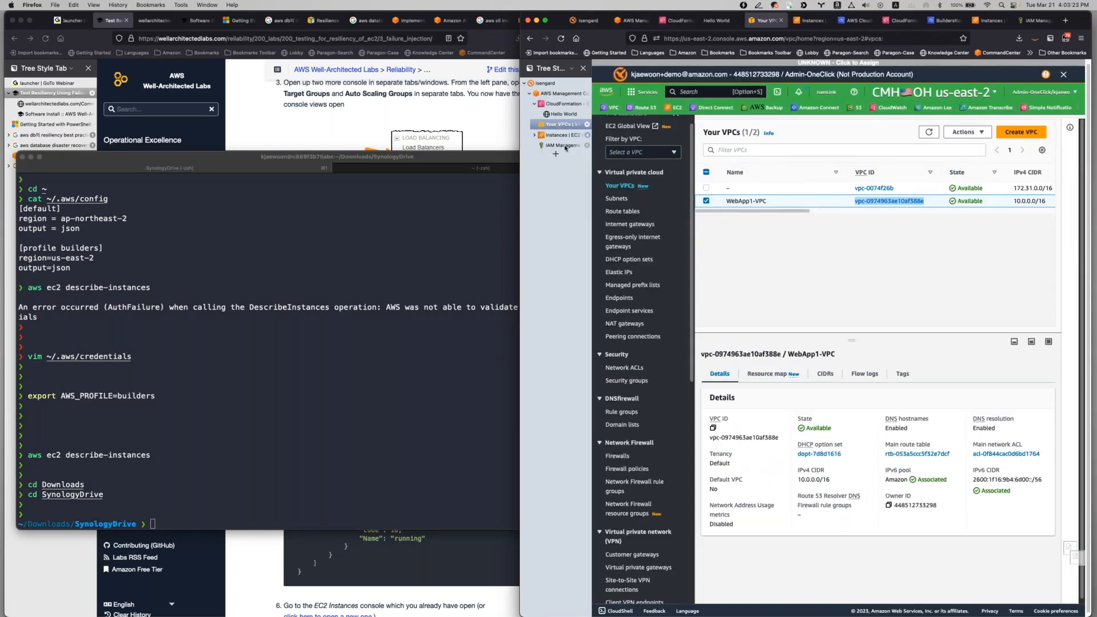
click(558, 104)
click(563, 114)
- Reload the Hello World page three times to see different WebApp1 instances answering
key(super+r)
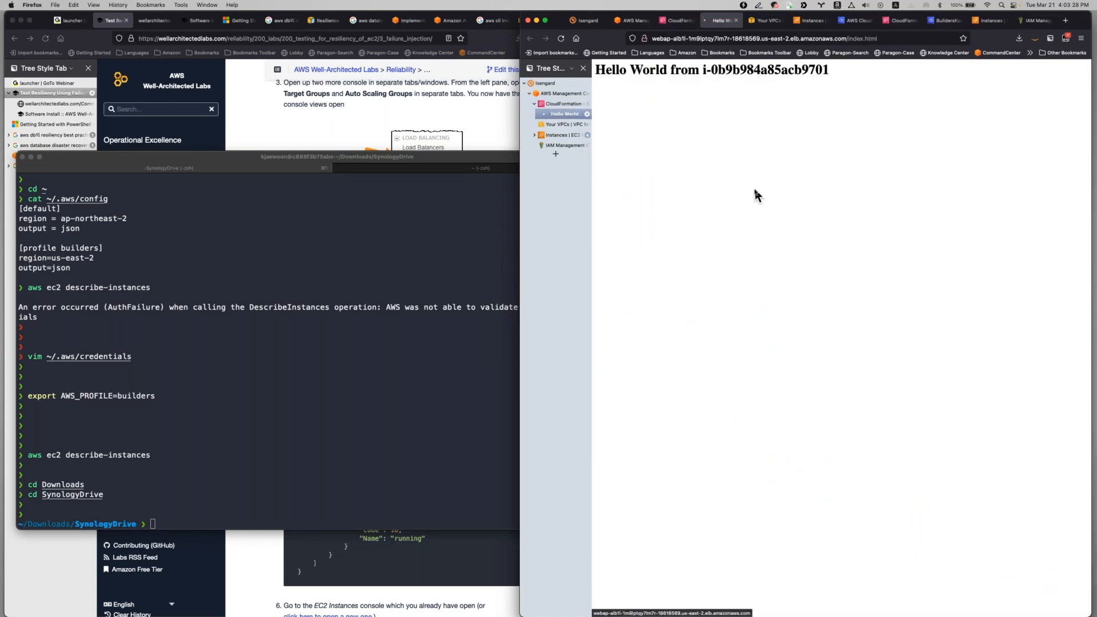
key(super+r)
key(super+r)
key(super+r)
key(super+r)
key(super+r)
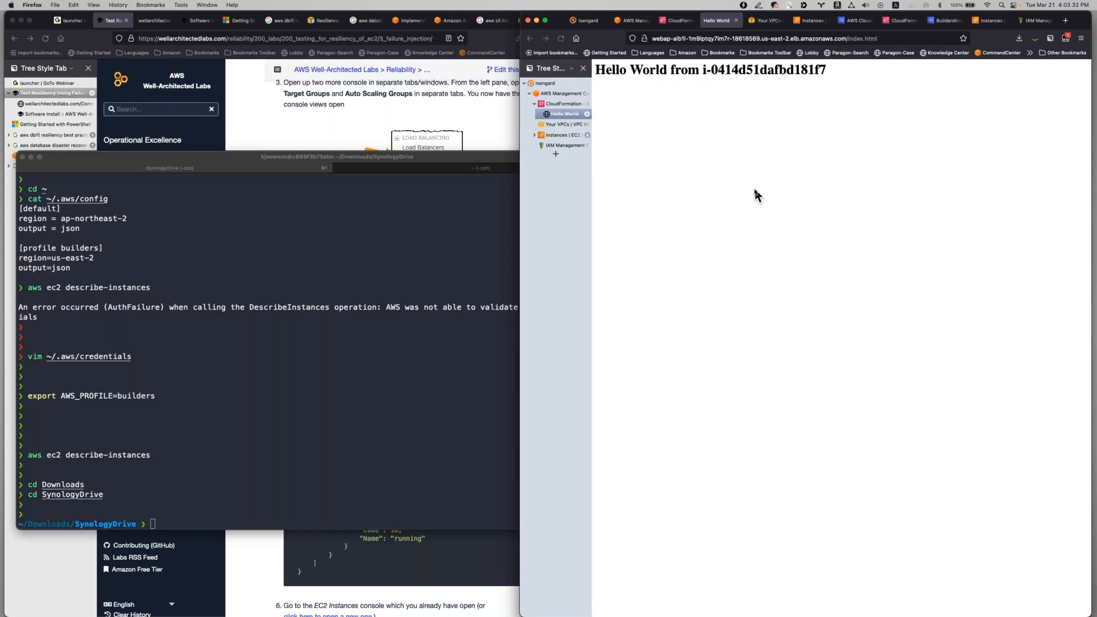
key(super+r)
key(super+r)
key(super+r)
key(super+r)
key(super+r)
click(437, 160)
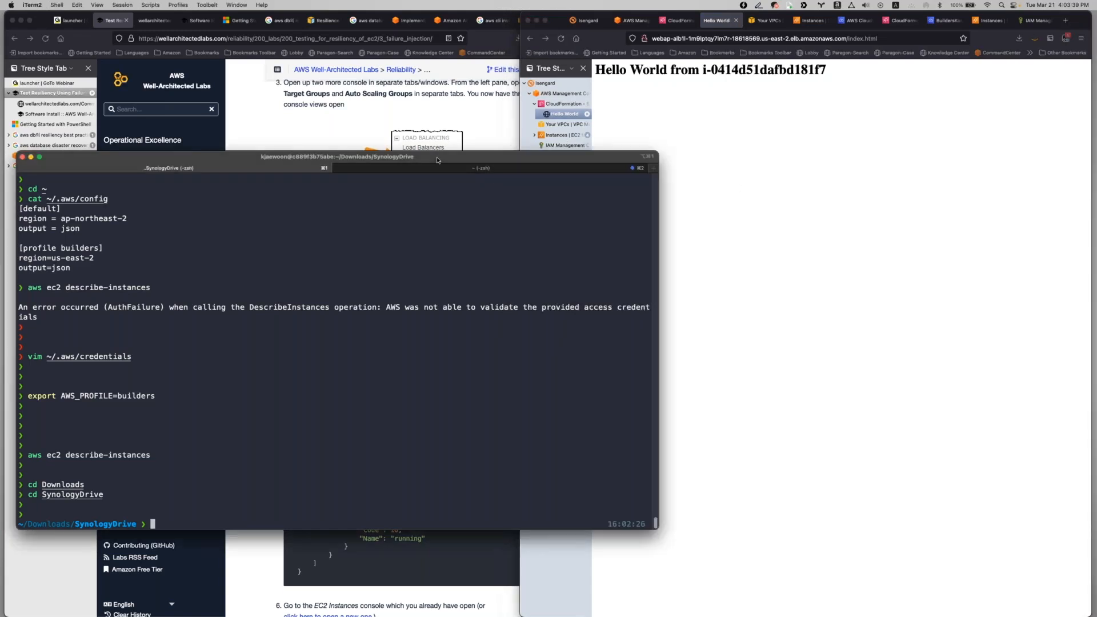
click(679, 168)
- Copy the WebApp1-VPC ID from its VPC details and type ./fail_instance.sh in the terminal
click(554, 135)
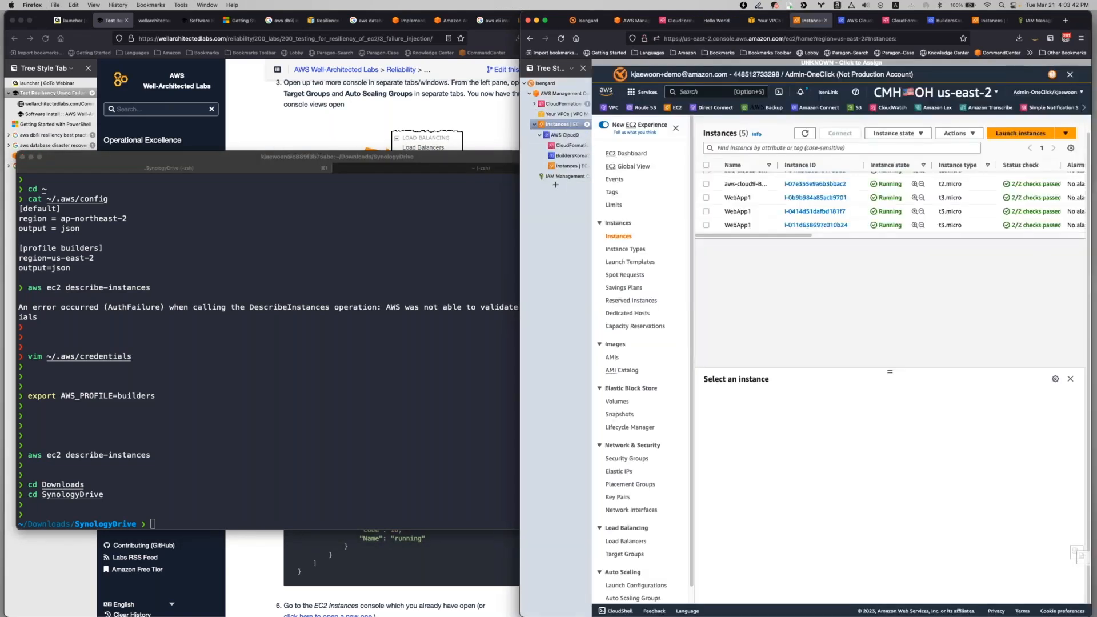
click(562, 175)
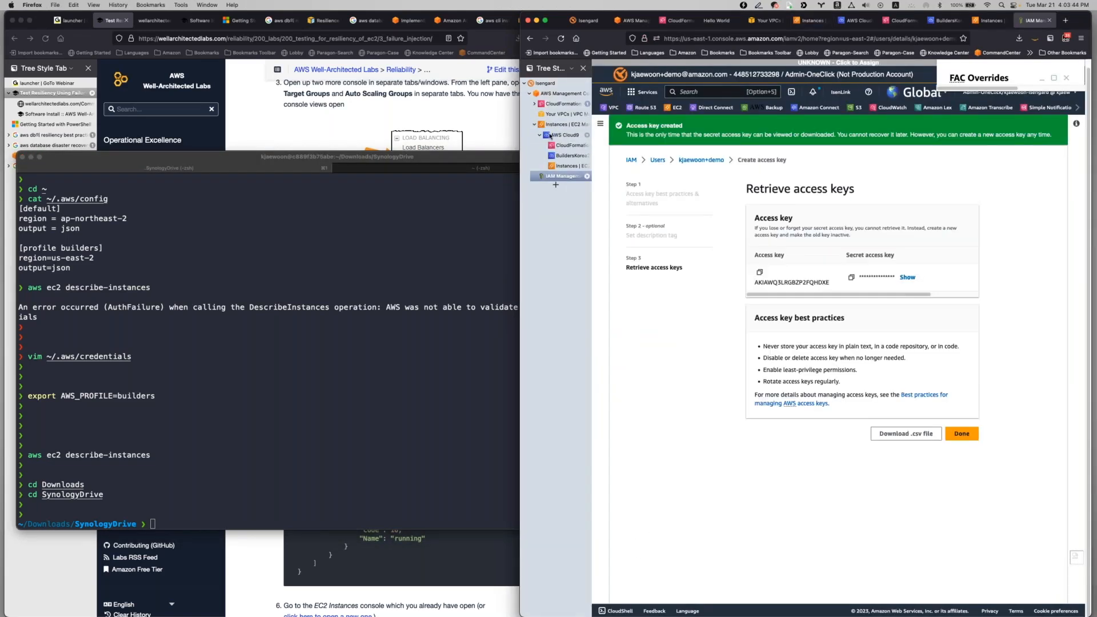
click(562, 103)
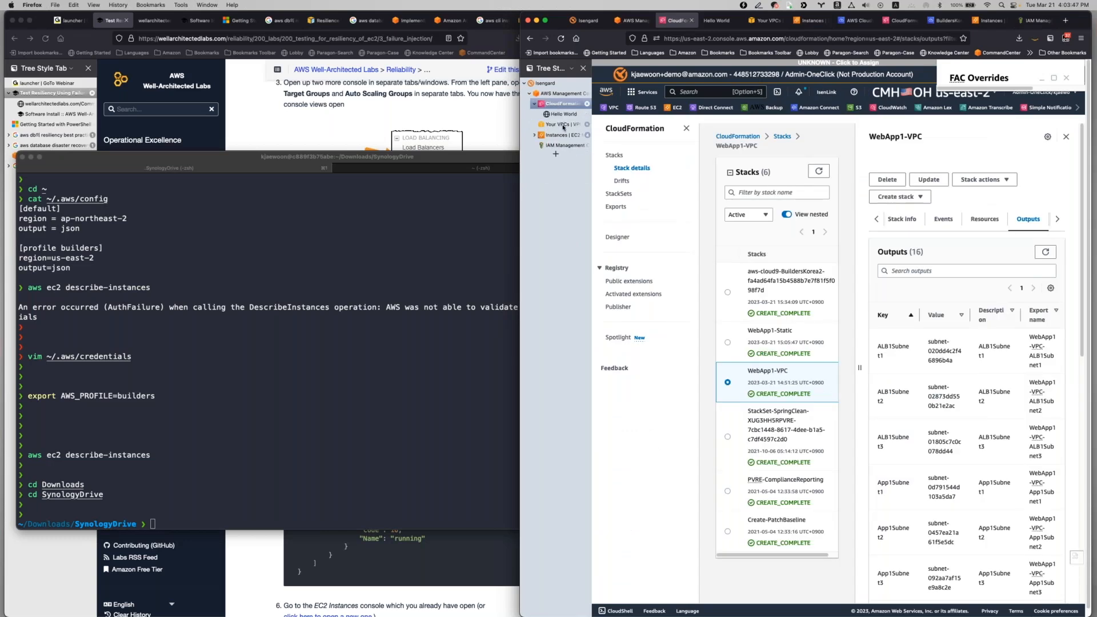
click(565, 125)
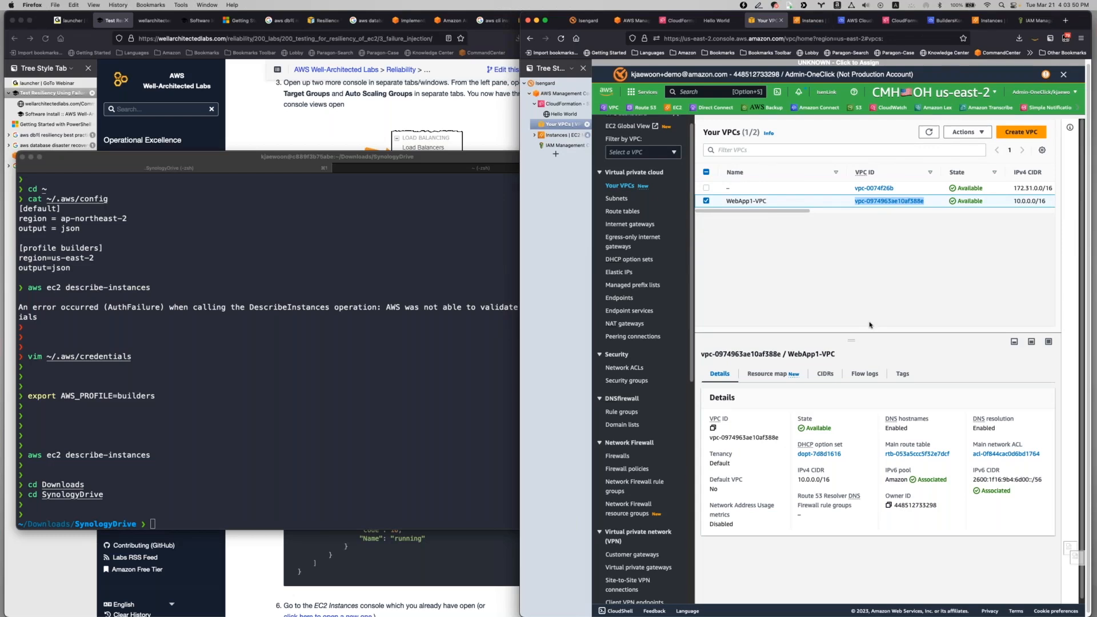
drag(709, 437, 772, 437)
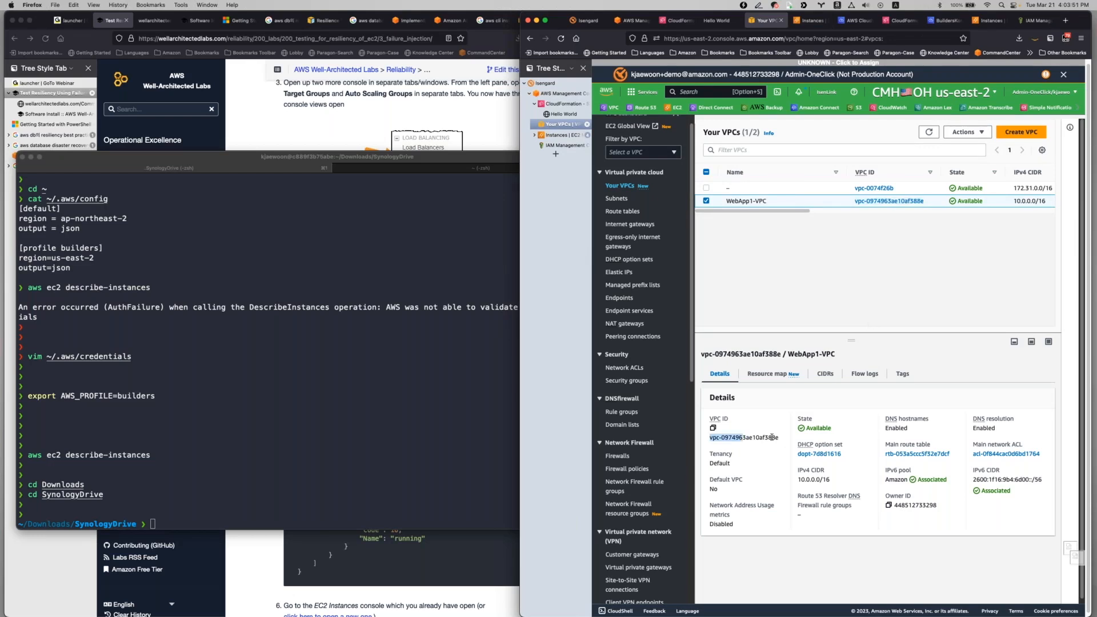
click(713, 428)
click(370, 413)
text(./fail_instance.sh)
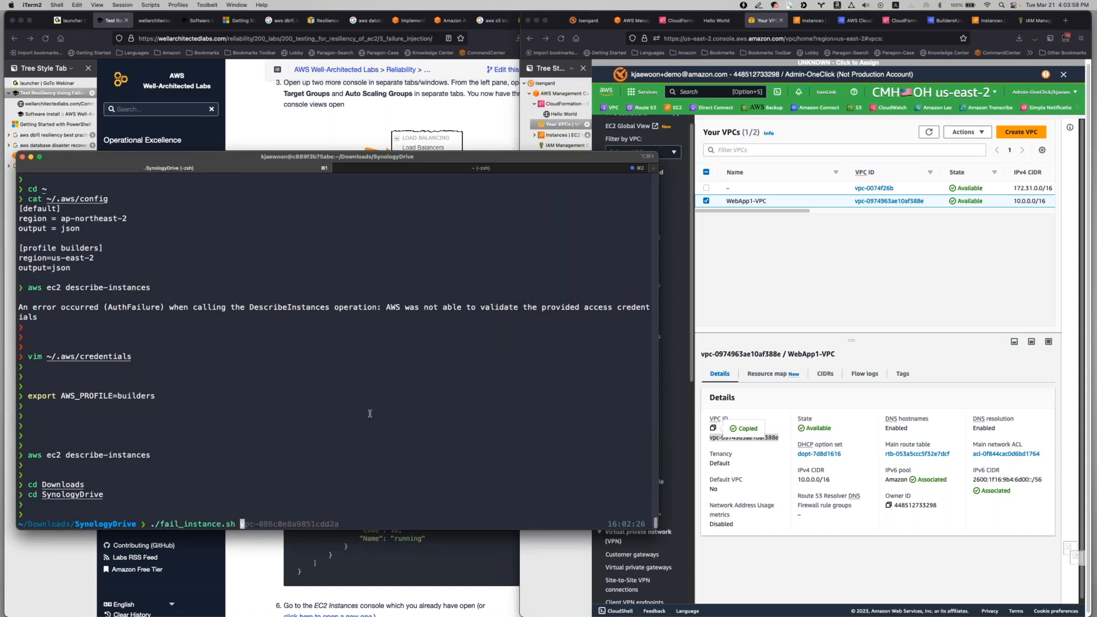
- Run ./fail_instance.sh with the pasted VPC ID, terminating instance i-01fa3da9a497759b3
key(super+v)
key(Return)
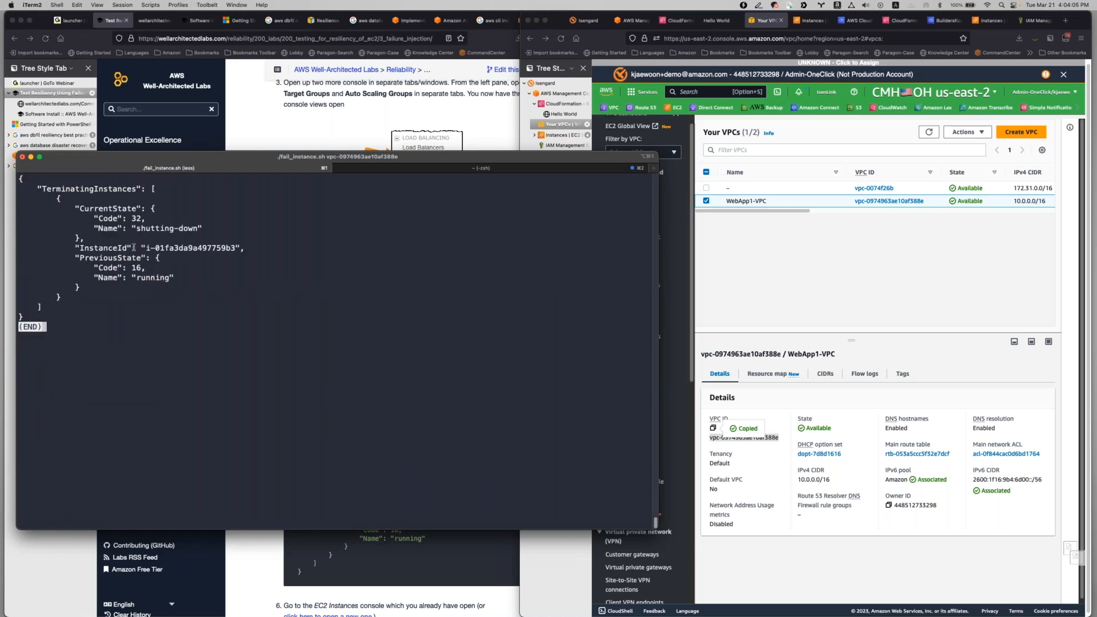
drag(147, 248, 239, 248)
click(246, 252)
click(350, 279)
click(879, 290)
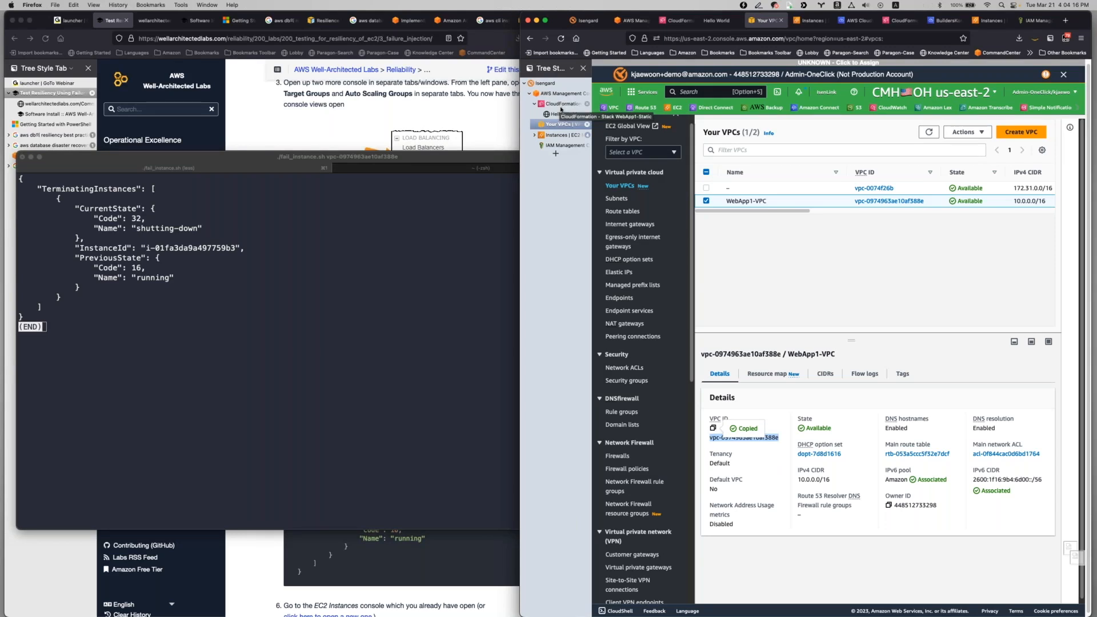
- Reload the Hello World page twice to confirm it still responds
click(560, 114)
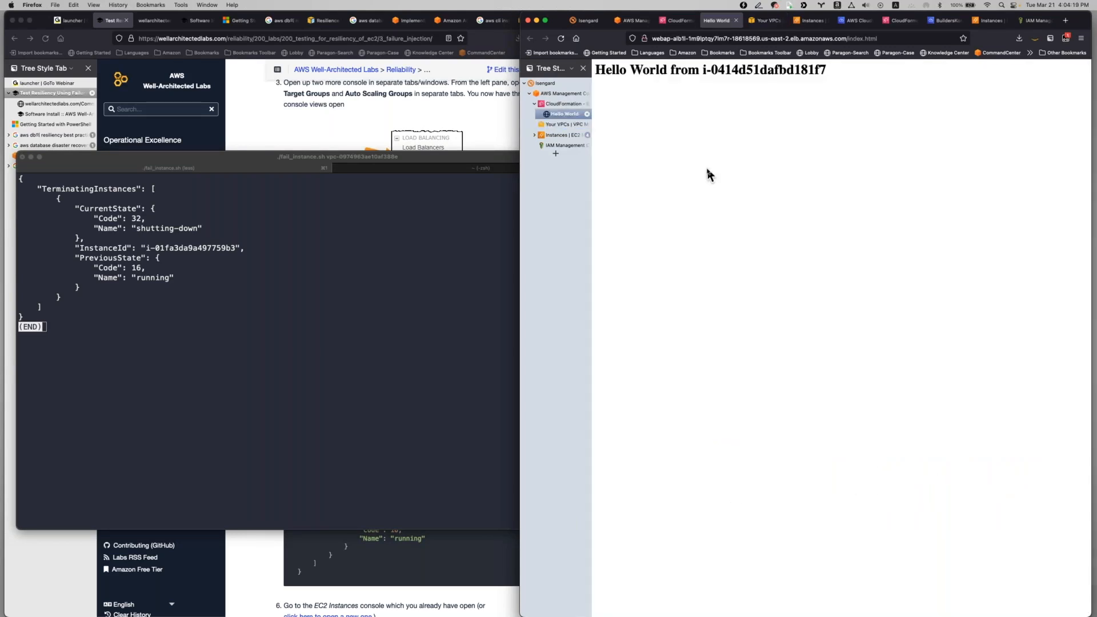
key(super+r)
key(super+r)
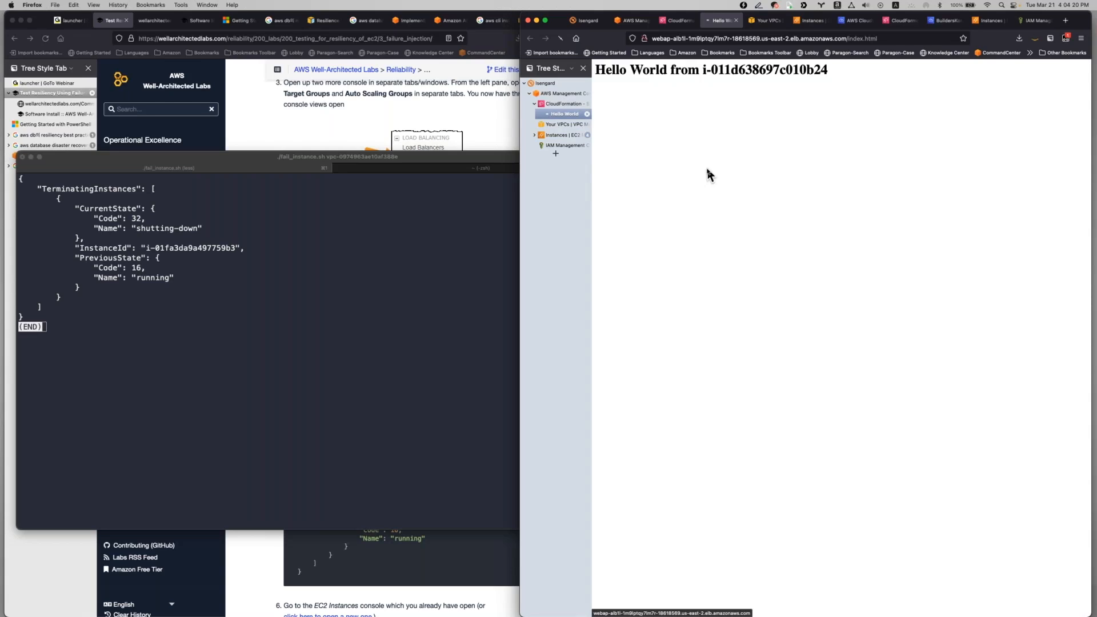
key(super+r)
key(super+r)
key(super+r)
key(super+r)
key(super+r)
key(super+r)
key(super+r)
key(super+r)
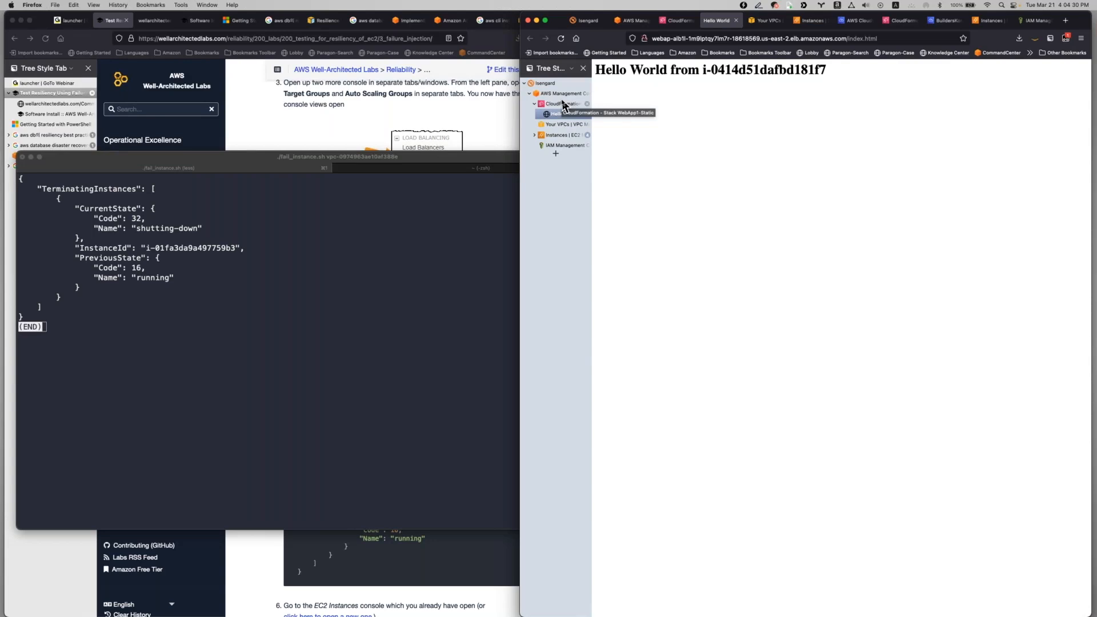
- Check the EC2 instances list showing three WebApp1 instances still running
click(559, 124)
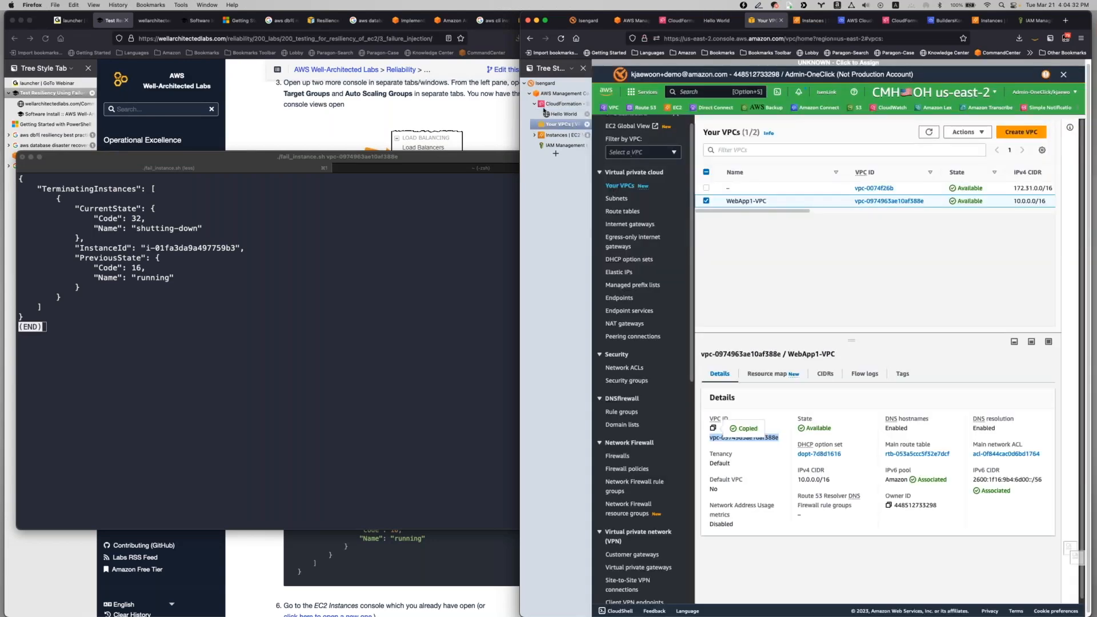
click(560, 136)
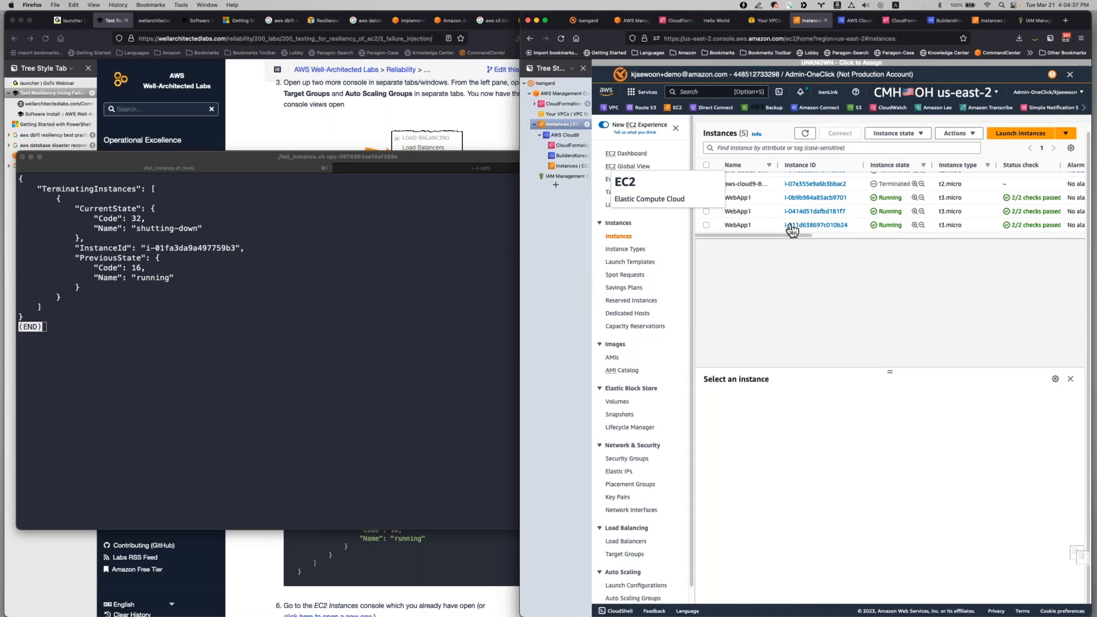
drag(853, 226, 859, 237)
scroll(830, 239, right, 3)
scroll(914, 238, left, 3)
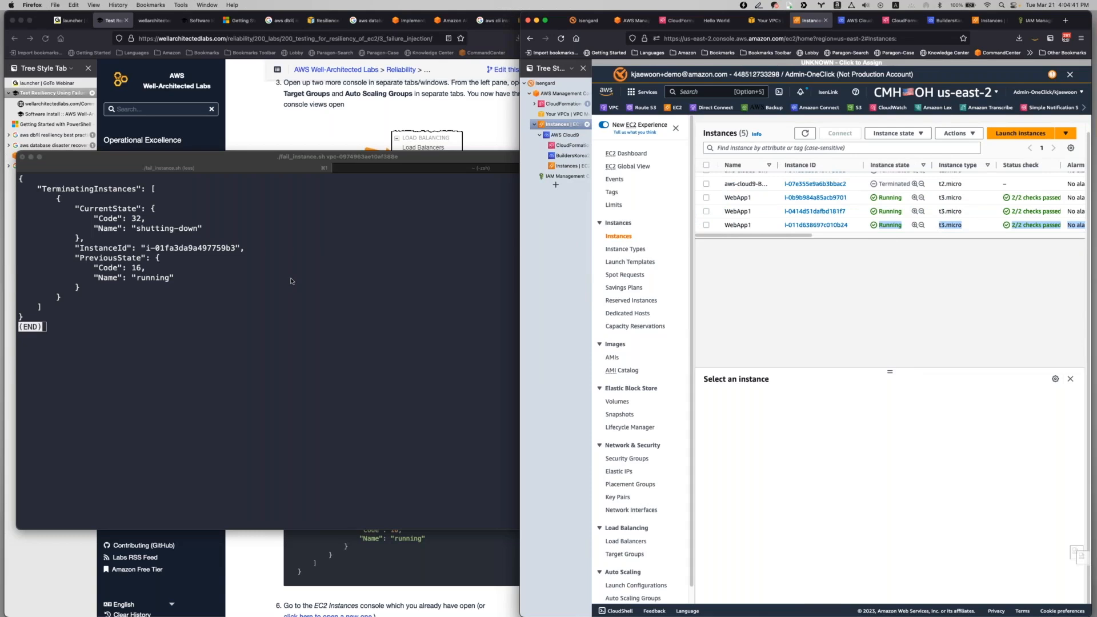
click(258, 286)
- Quit the pager and rerun ./fail_instance.sh with the VPC ID, terminating i-0b9b984a85acb9701
key(q)
key(Up)
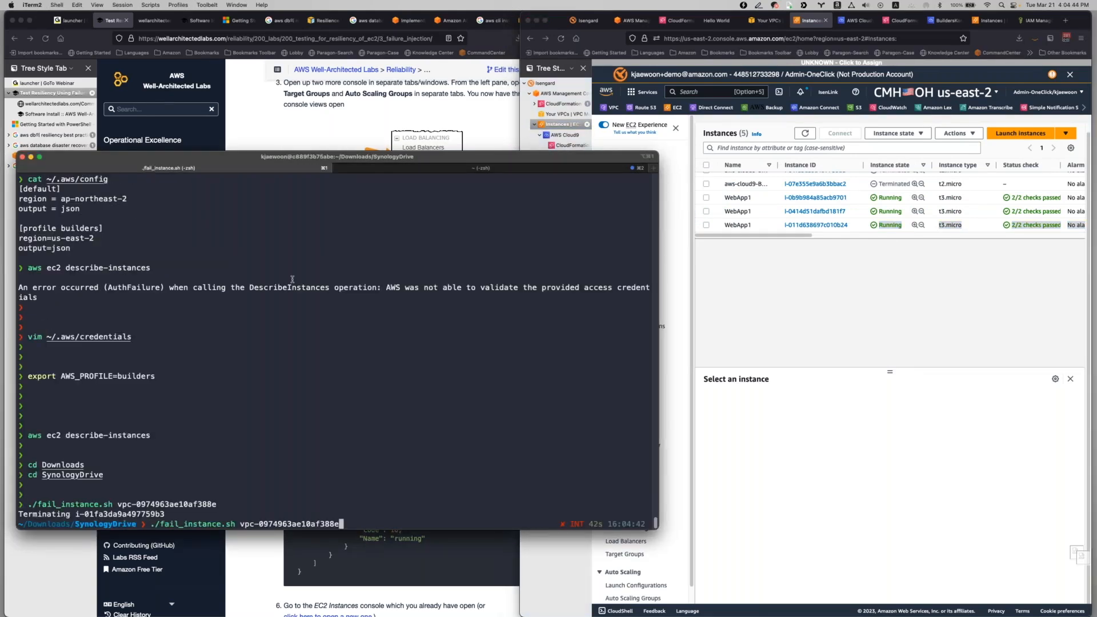
key(Return)
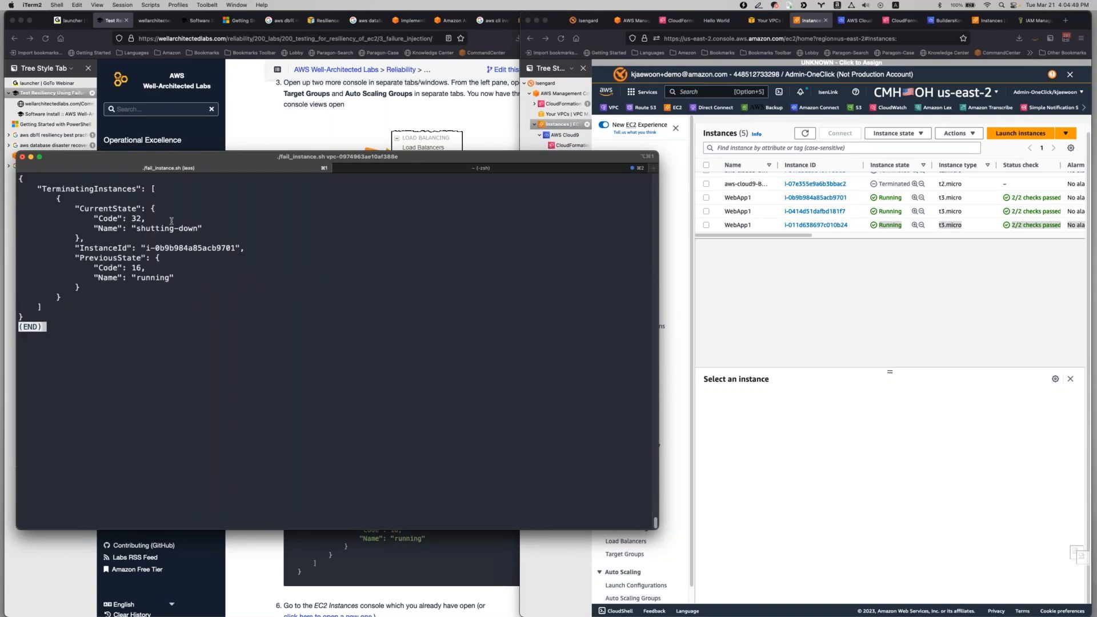
drag(210, 251, 237, 252)
click(268, 268)
click(817, 334)
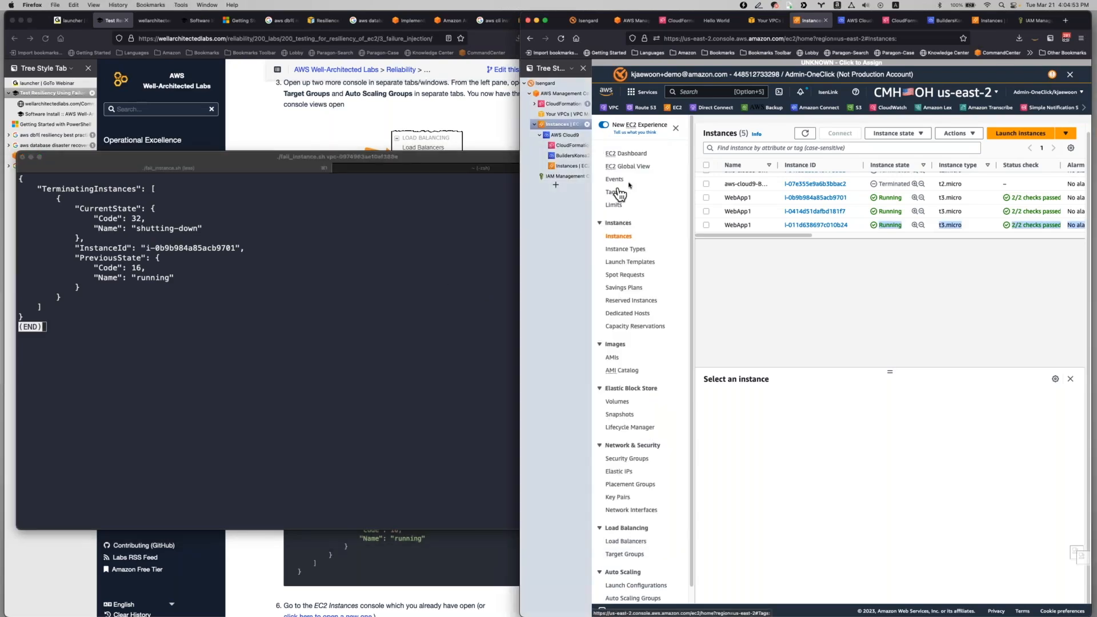
- Reload the Hello World page, then check the EC2 instances list for the shutting-down instance
click(557, 104)
key(ctrl+Tab)
key(super+r)
key(super+r)
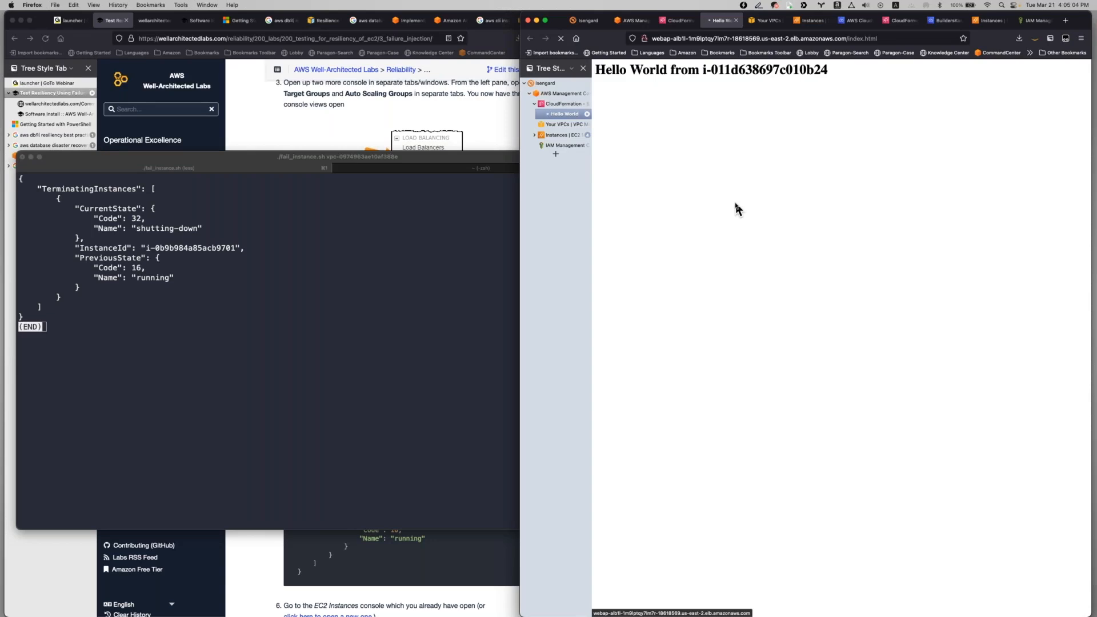
click(557, 135)
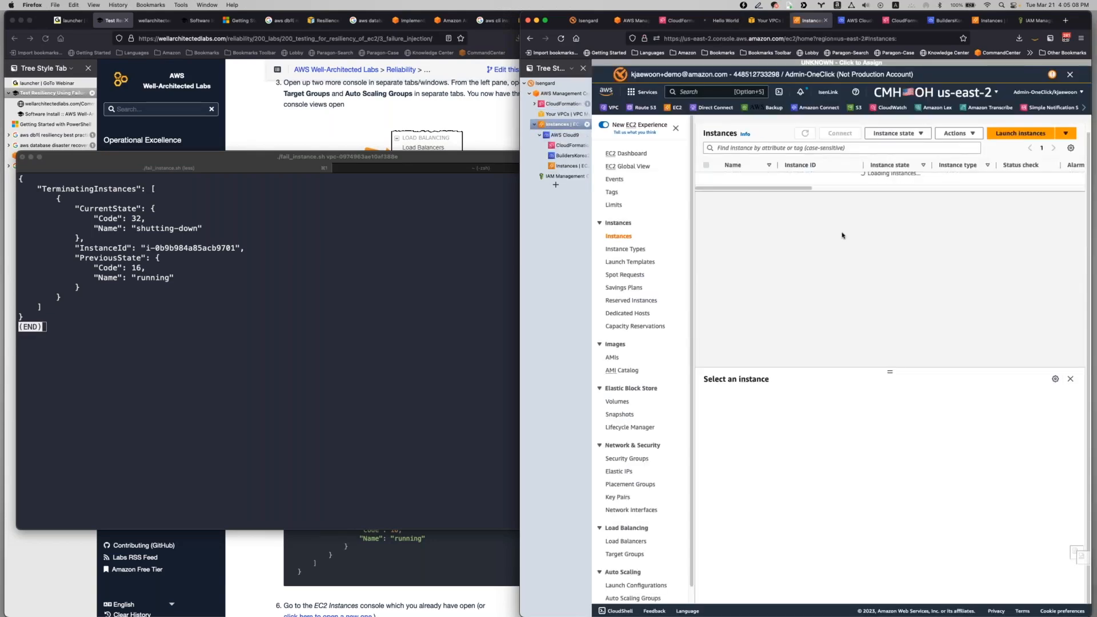
scroll(837, 221, right, 3)
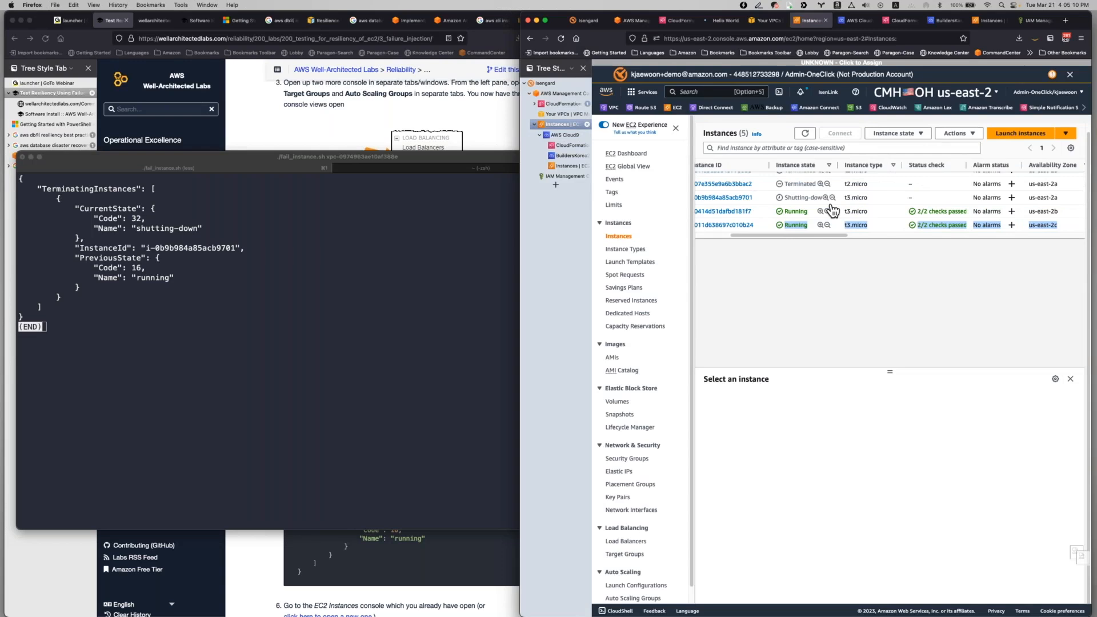
drag(832, 234, 794, 235)
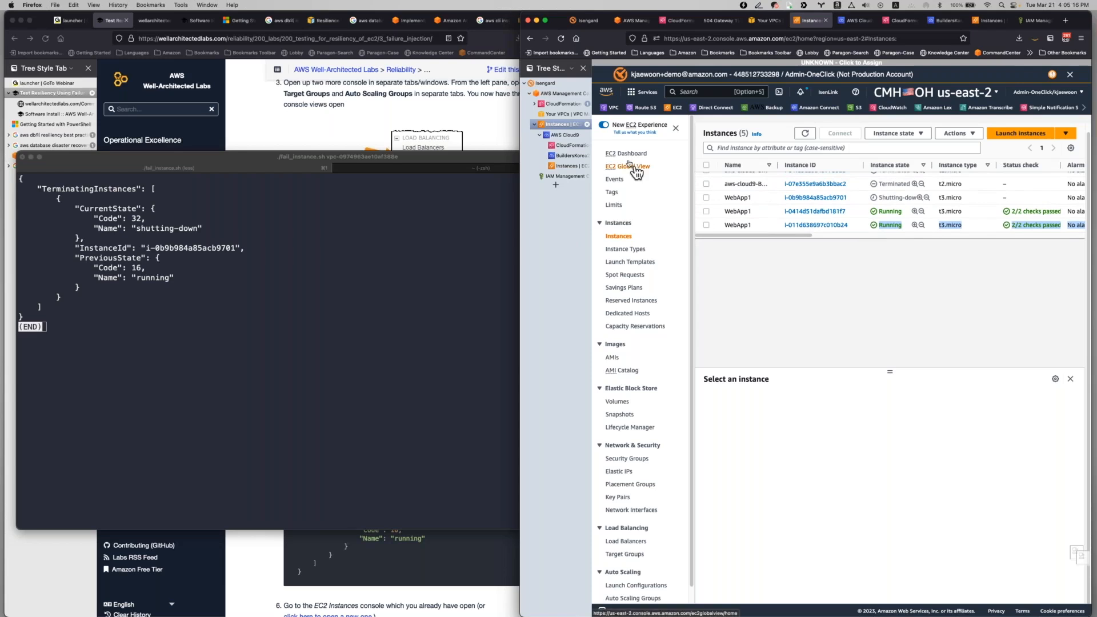
- Reopen the web app from the CloudFormation stack link and reload it three times
click(562, 115)
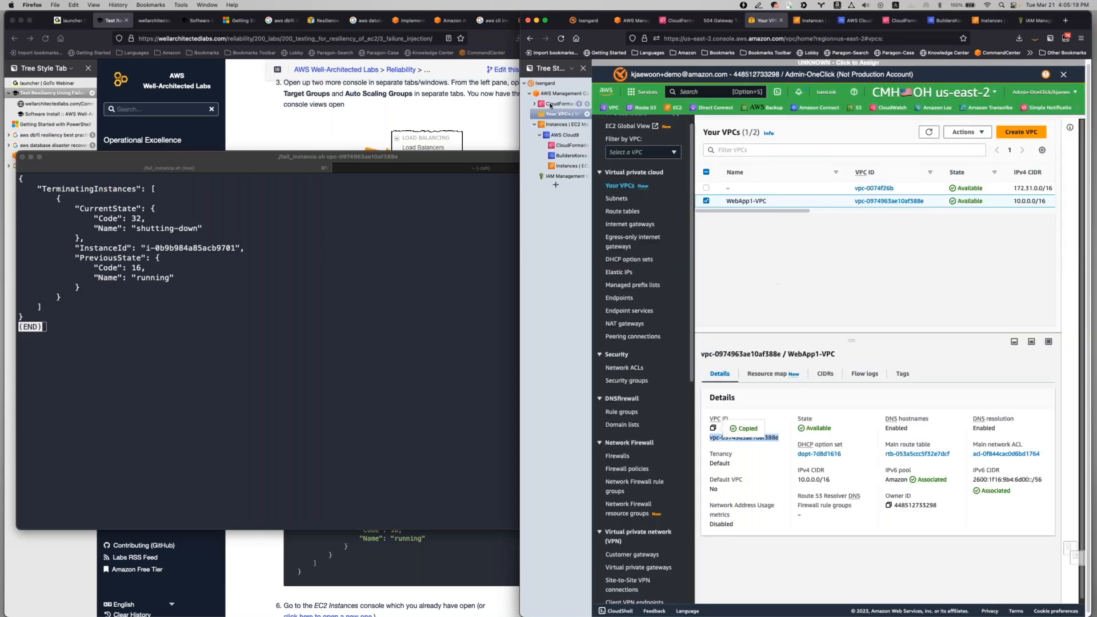
click(550, 104)
click(708, 201)
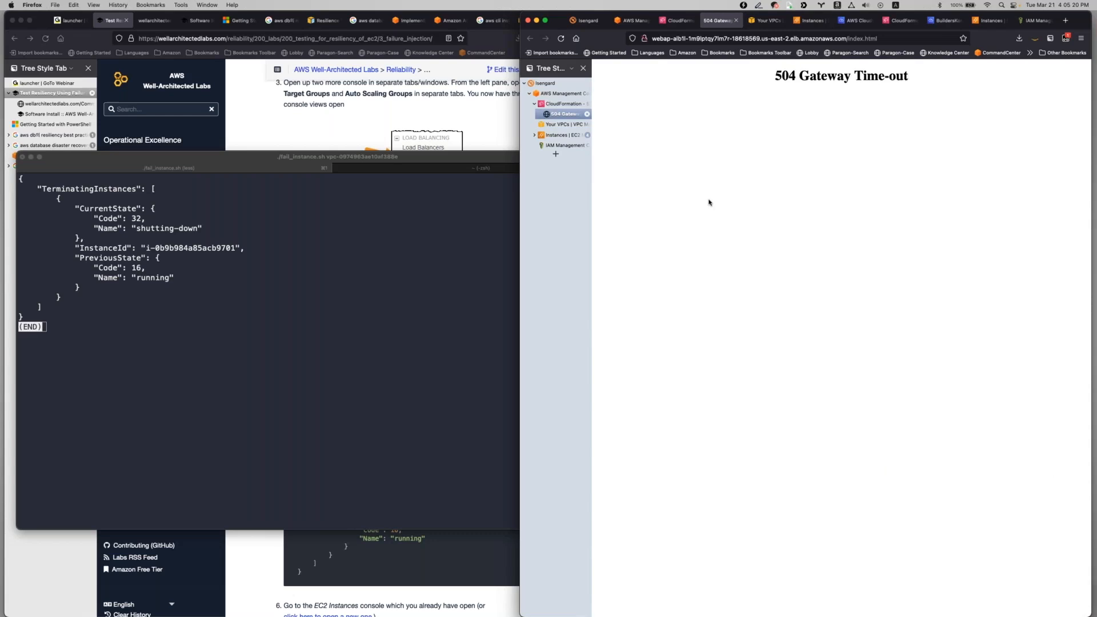
key(super+r)
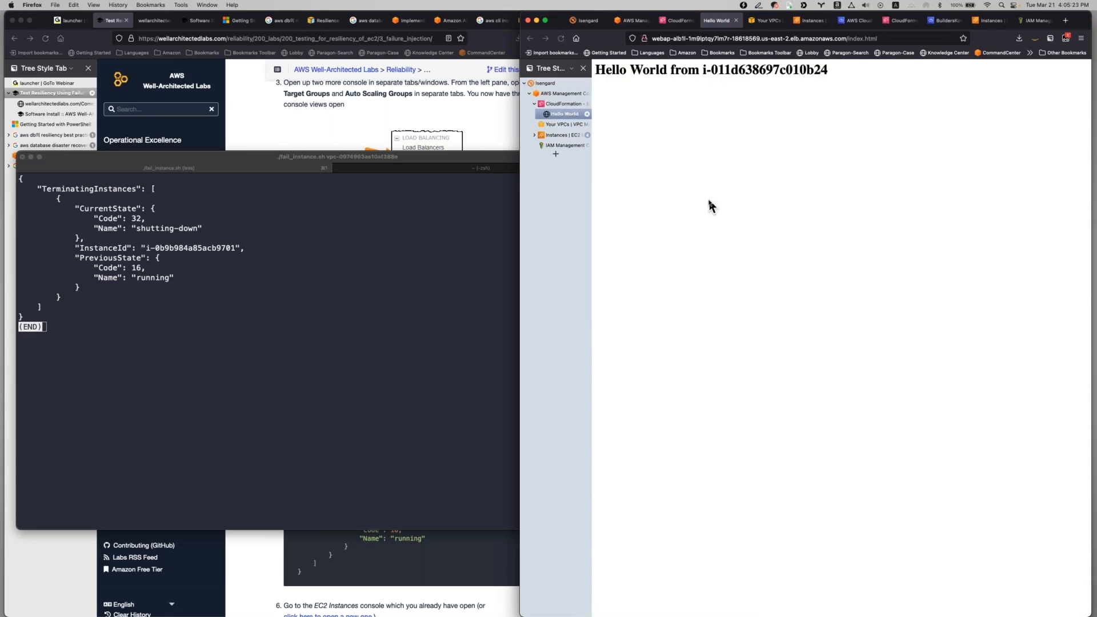
key(super+r)
key(super+r)
key(super+r)
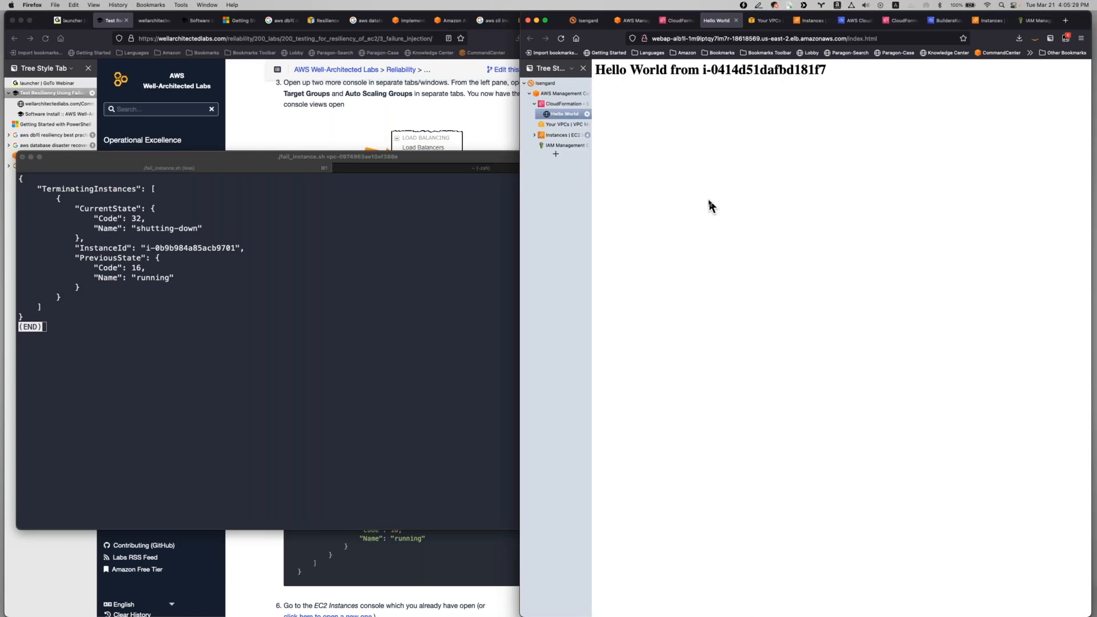
key(super+r)
key(super+r)
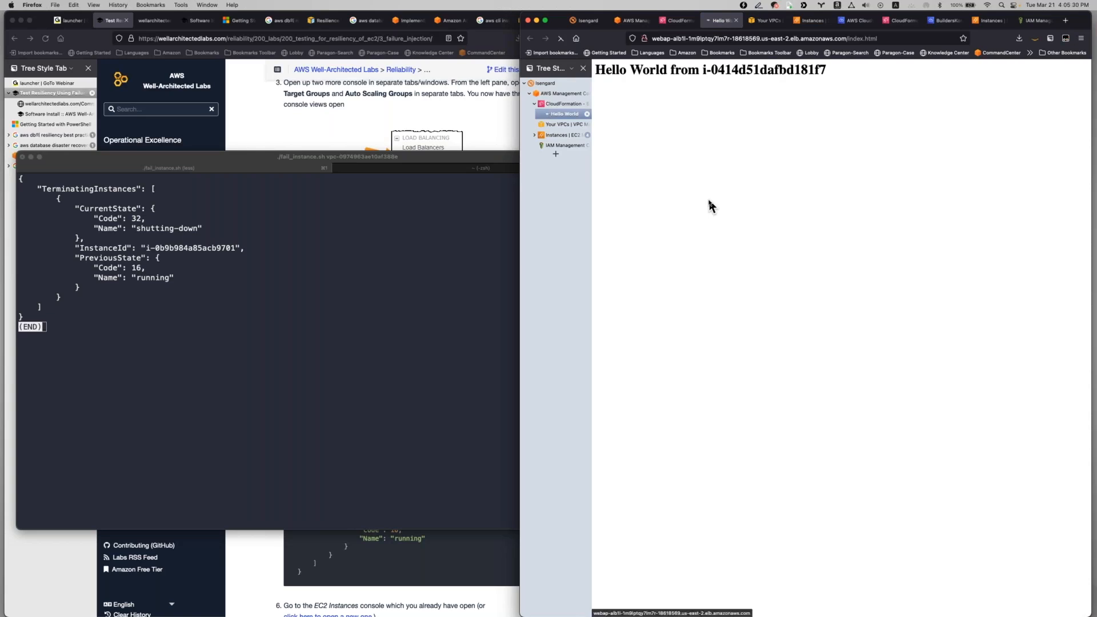
- Review the EC2 list: i-0b9b984a85acb9701 shutting down, two WebApp1 instances still running
click(563, 124)
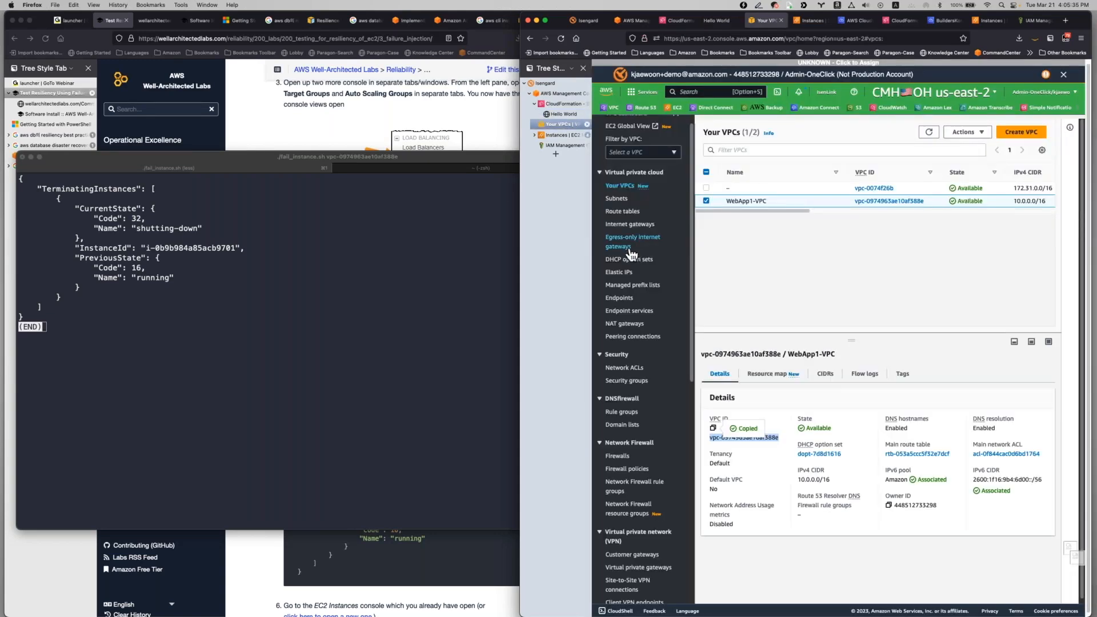
scroll(639, 298, down, 5)
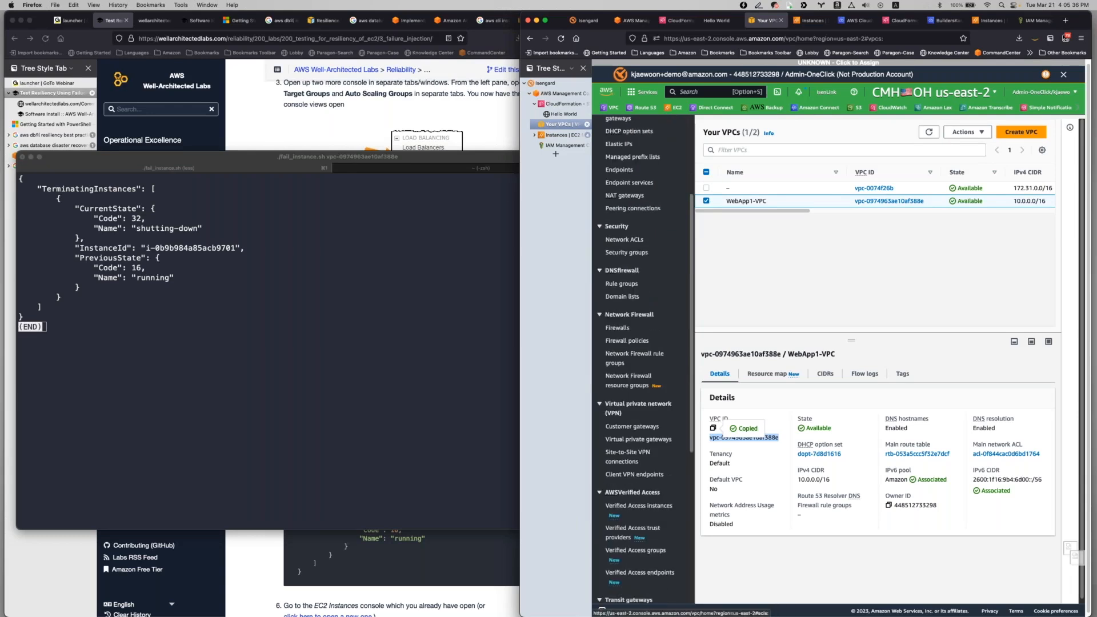
click(559, 135)
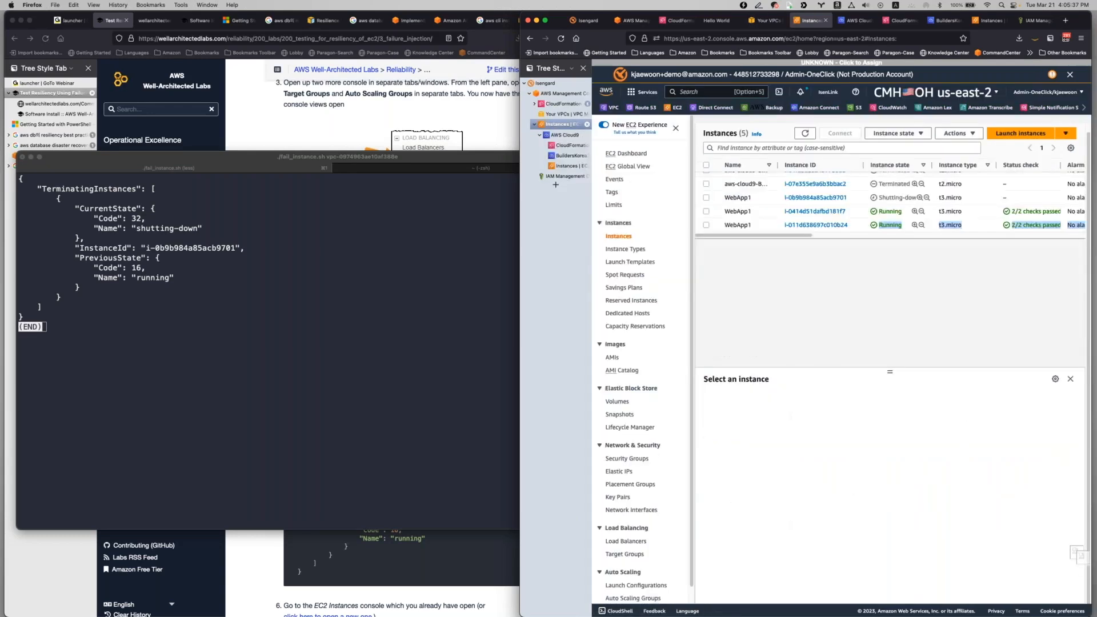
scroll(635, 534, down, 1)
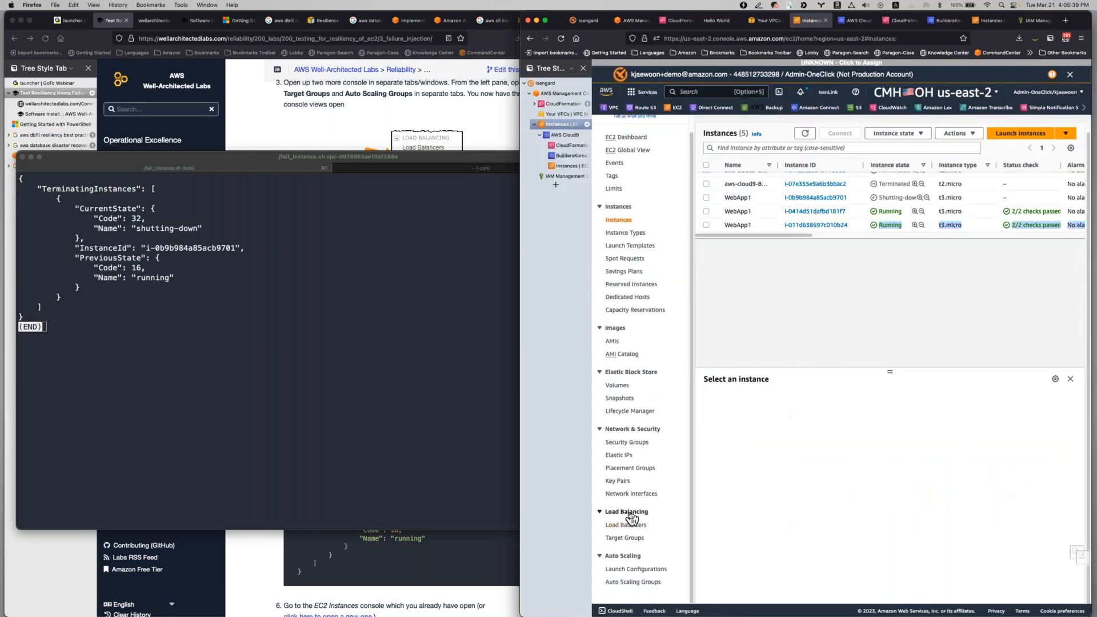
scroll(636, 155, up, 1)
scroll(637, 157, up, 1)
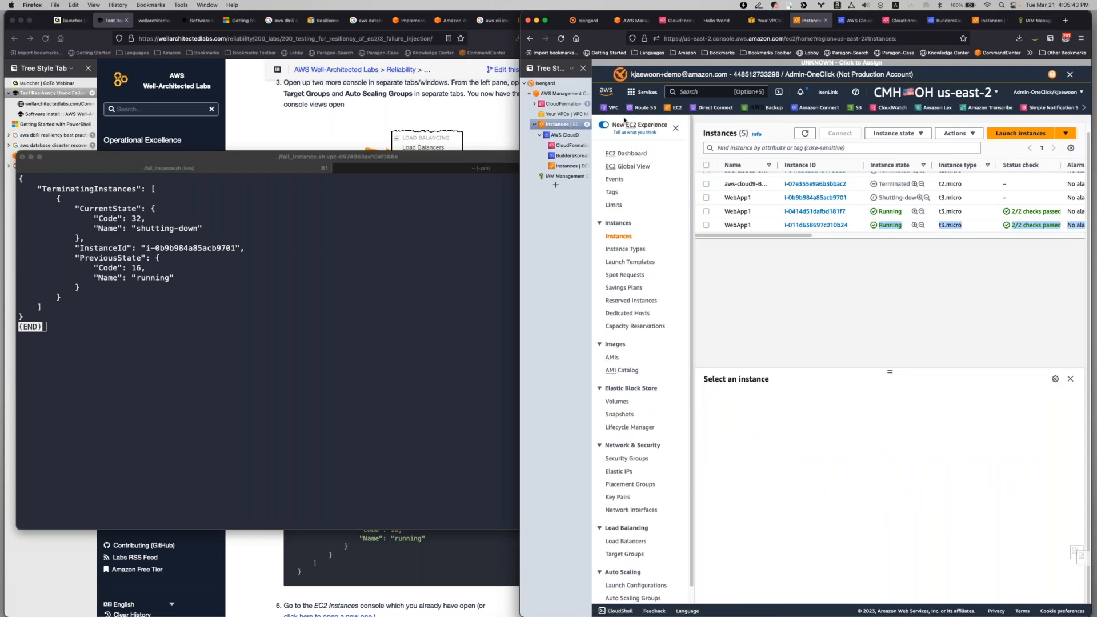
scroll(648, 498, down, 1)
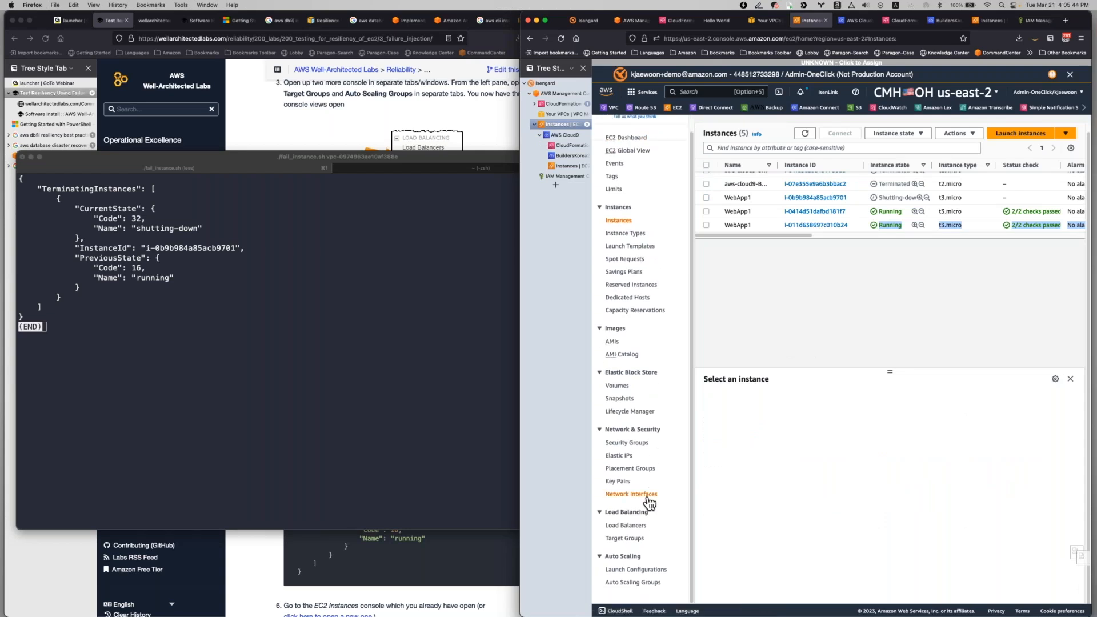
- Check WebApp-ALB1T target health showing one unhealthy target, then open the WebApp1 Auto Scaling group
click(627, 540)
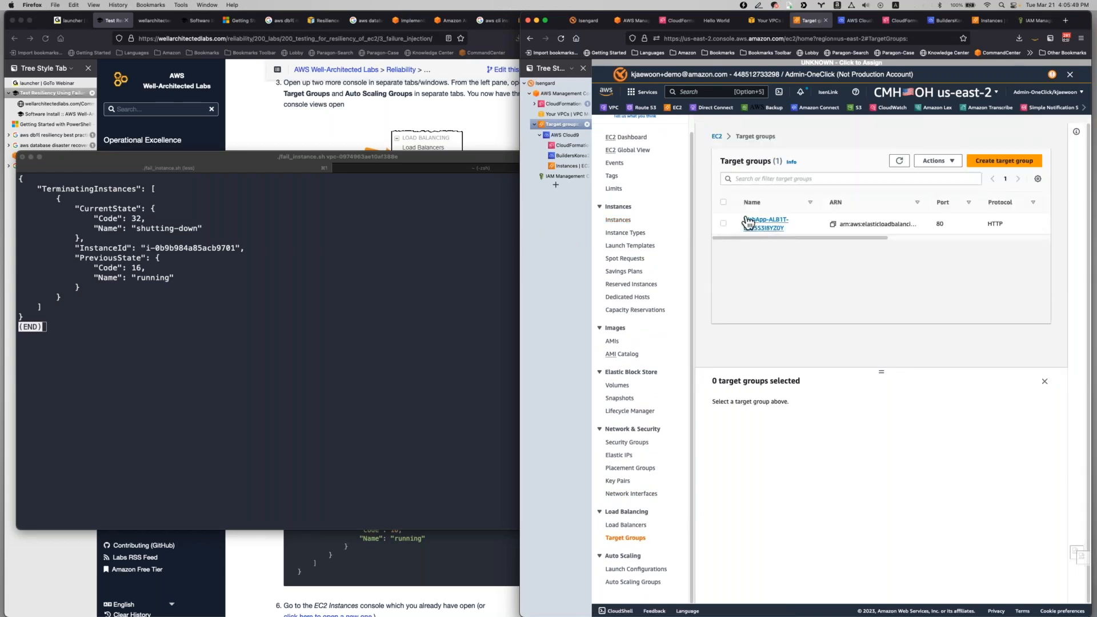
click(764, 224)
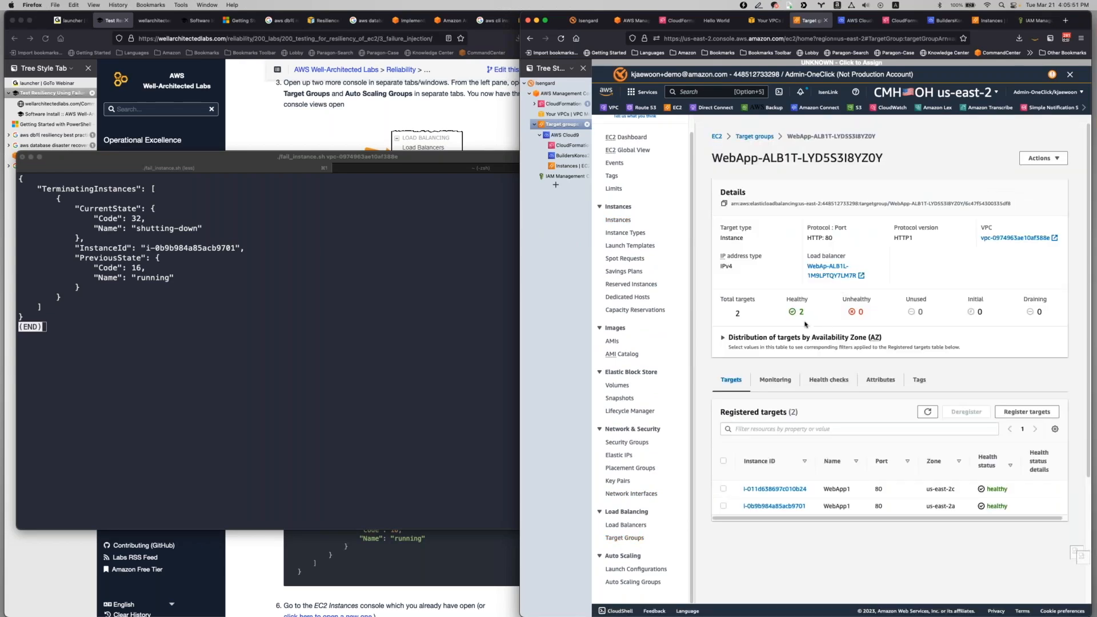
double_click(996, 489)
drag(987, 505, 1003, 504)
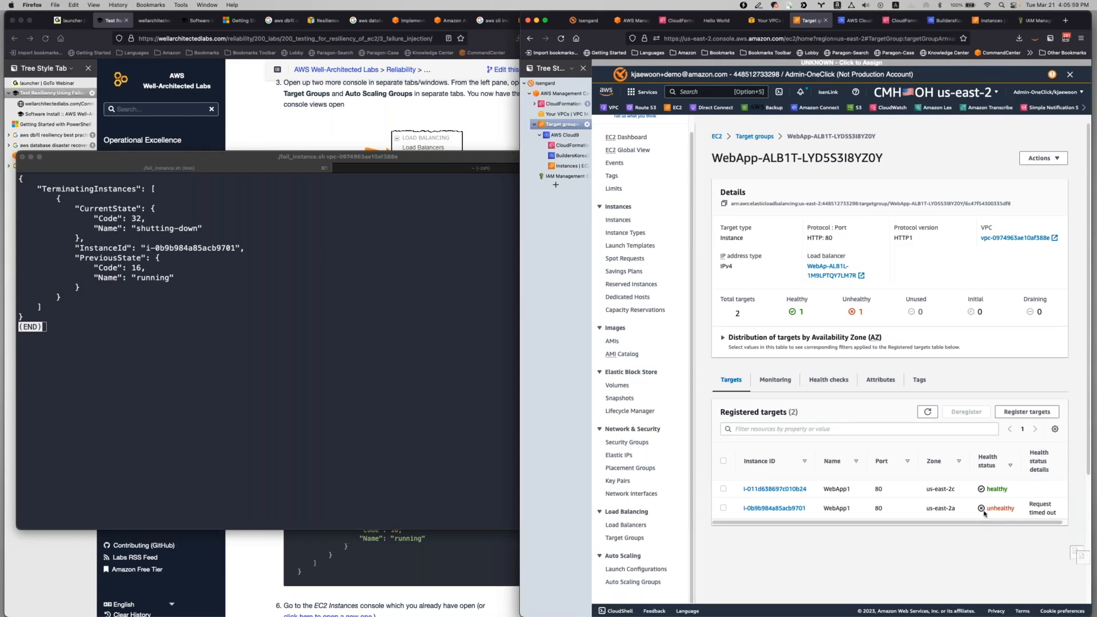
scroll(984, 521, down, 1)
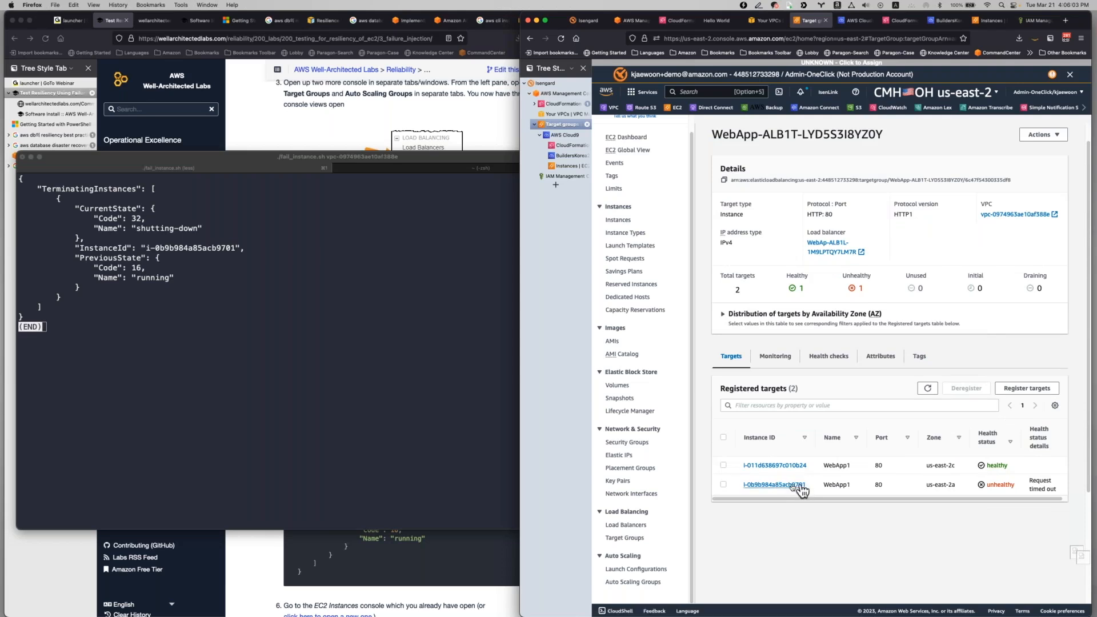
drag(987, 484, 1055, 490)
click(941, 547)
click(644, 583)
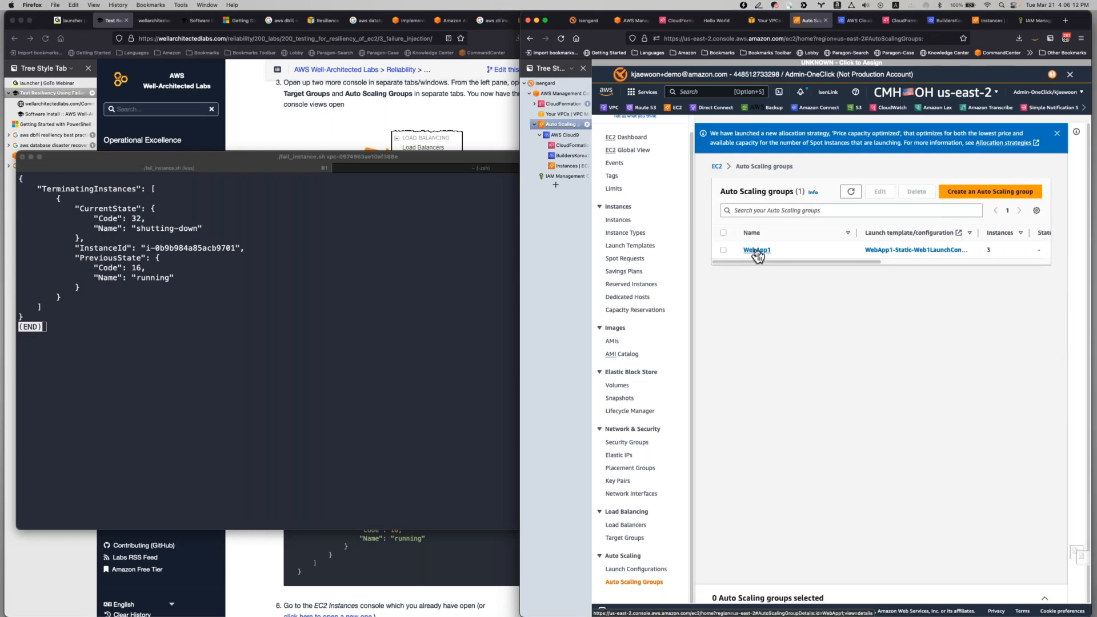
click(757, 251)
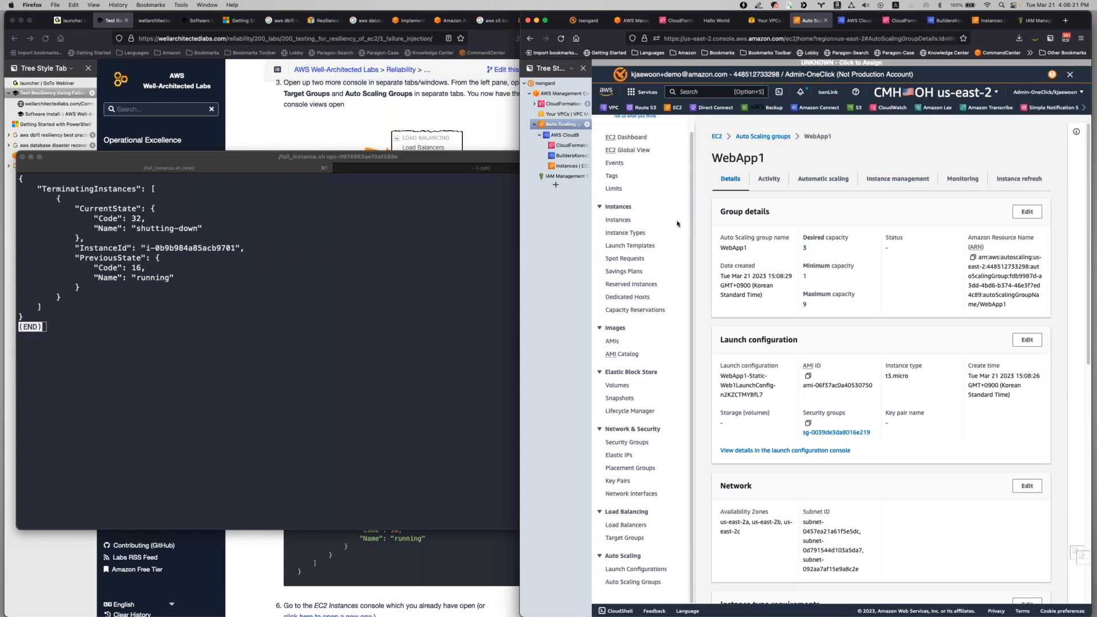
- Reload the Hello World page and recheck EC2 instances, now showing i-0b9b984a85acb9701 terminated
click(617, 220)
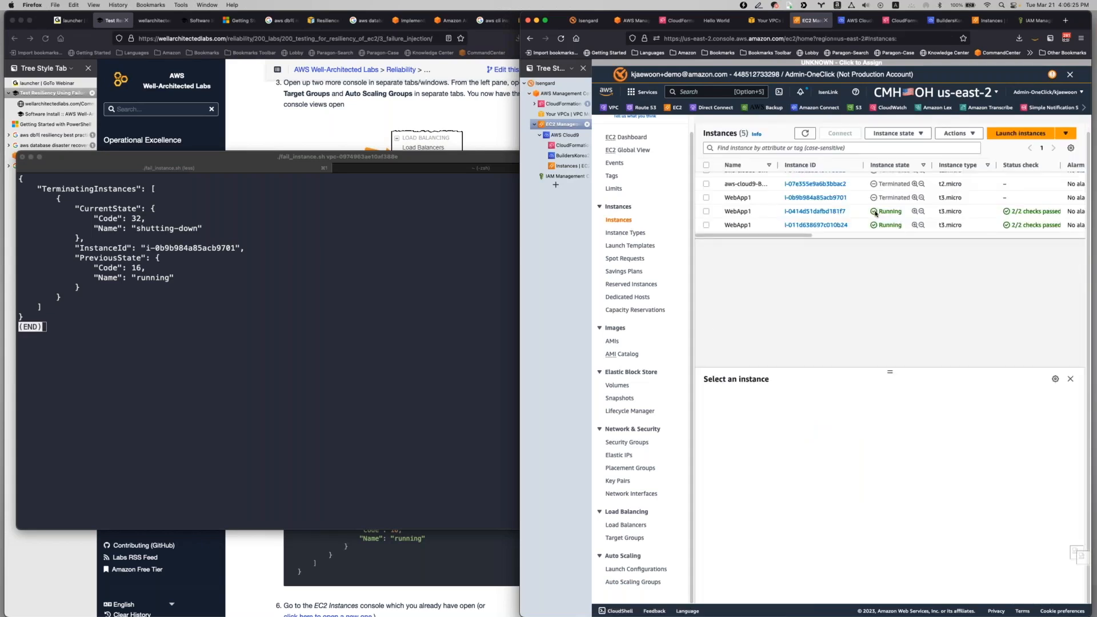
mouse_move(806, 237)
mouse_down()
mouse_move(872, 238)
mouse_move(795, 240)
mouse_up()
scroll(882, 209, up, 1)
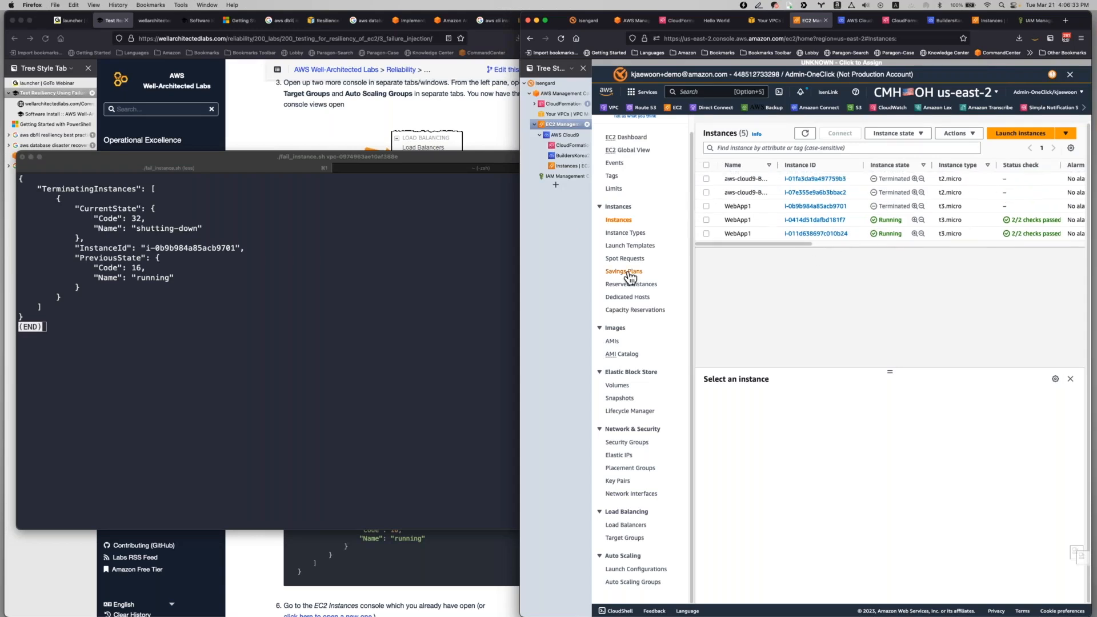
click(563, 104)
click(564, 114)
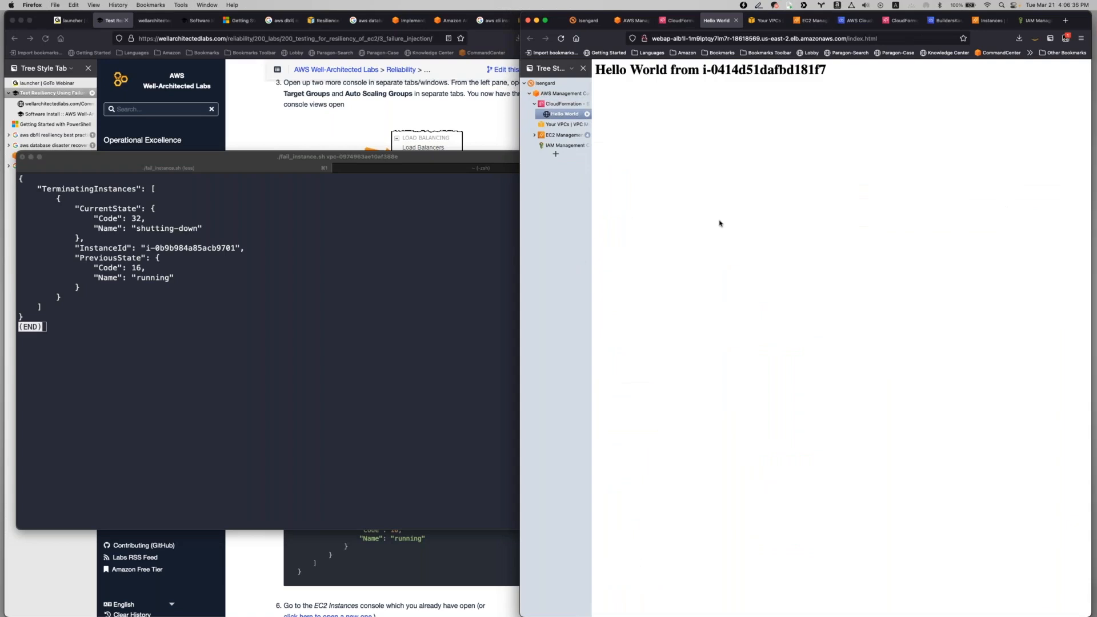
key(super+r)
key(super+r)
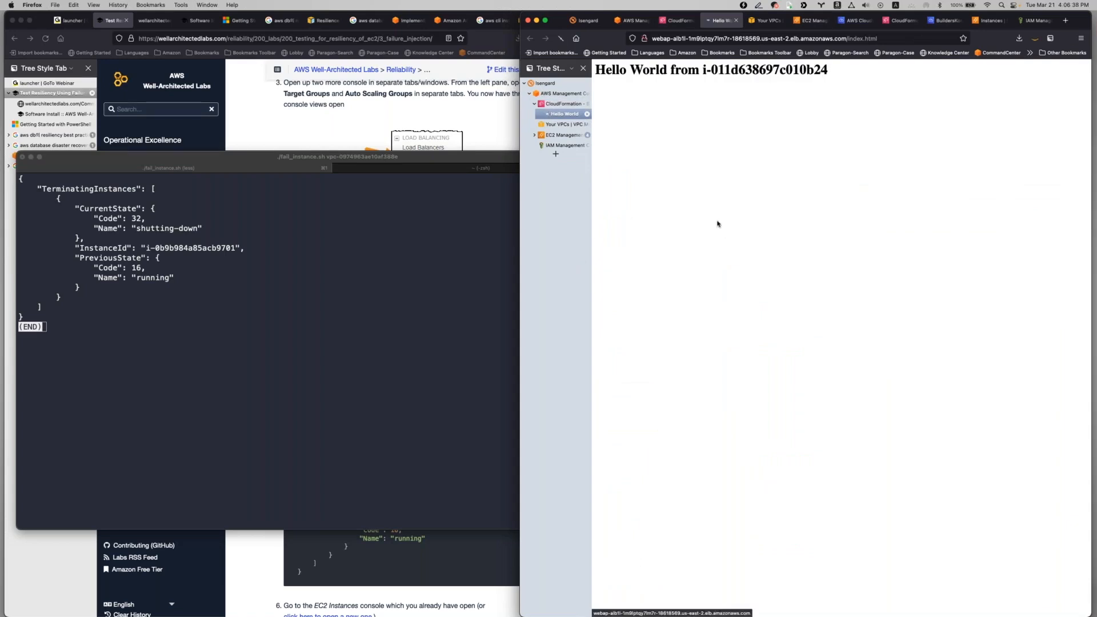
click(563, 105)
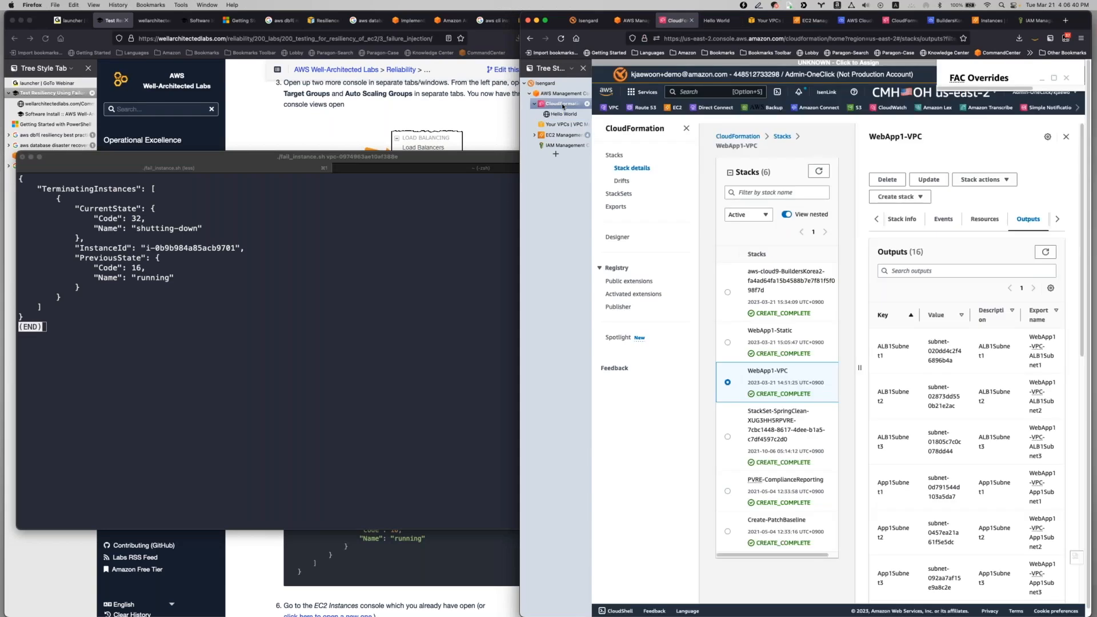
click(561, 136)
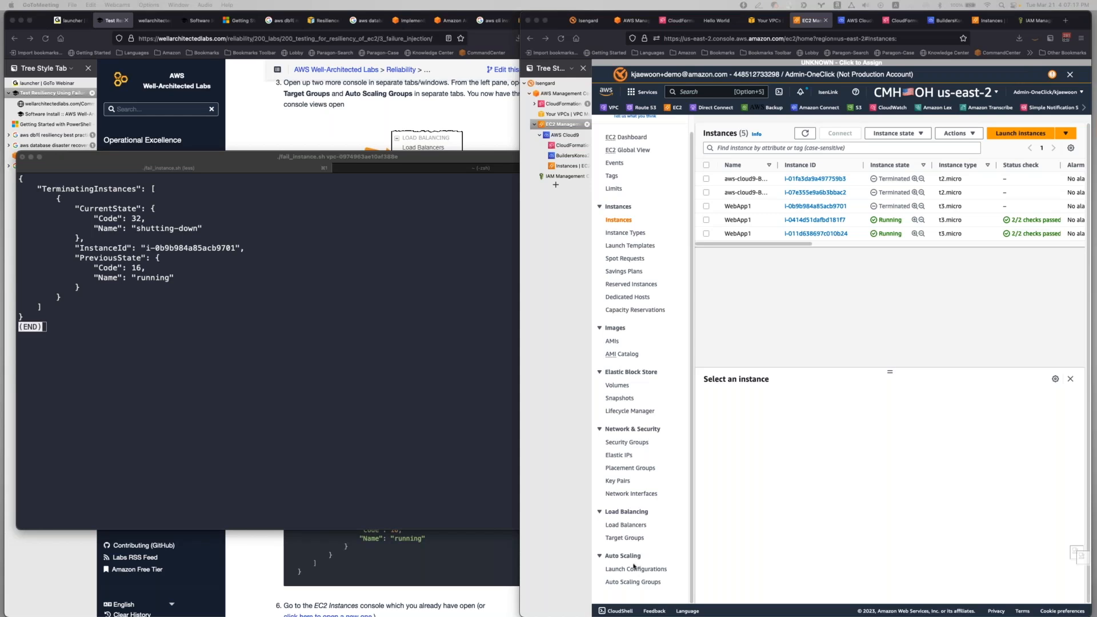
click(723, 546)
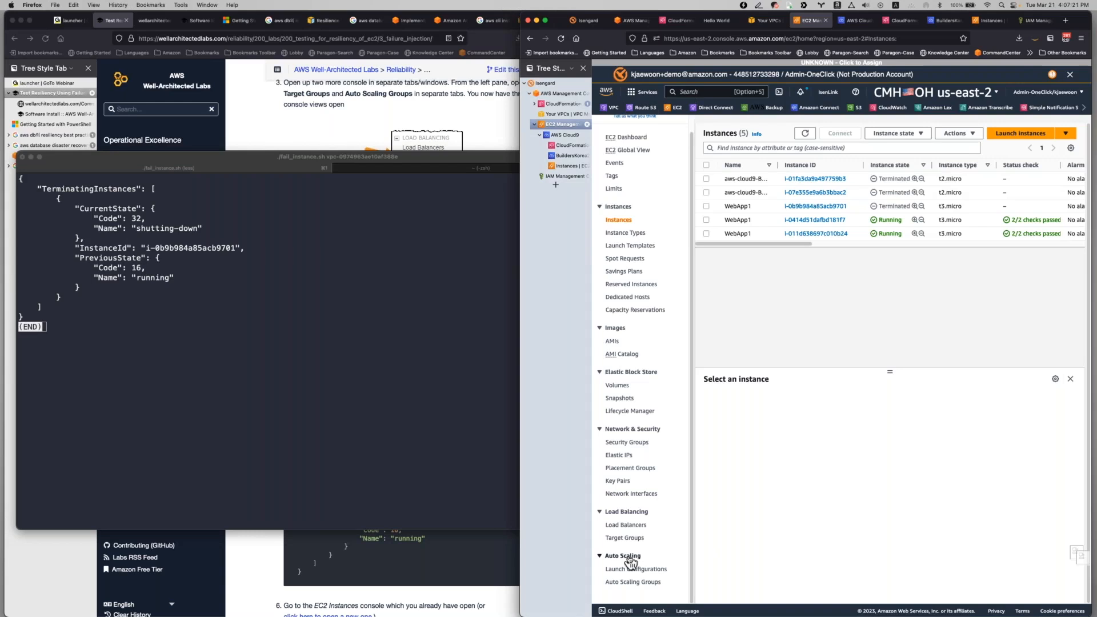
click(630, 582)
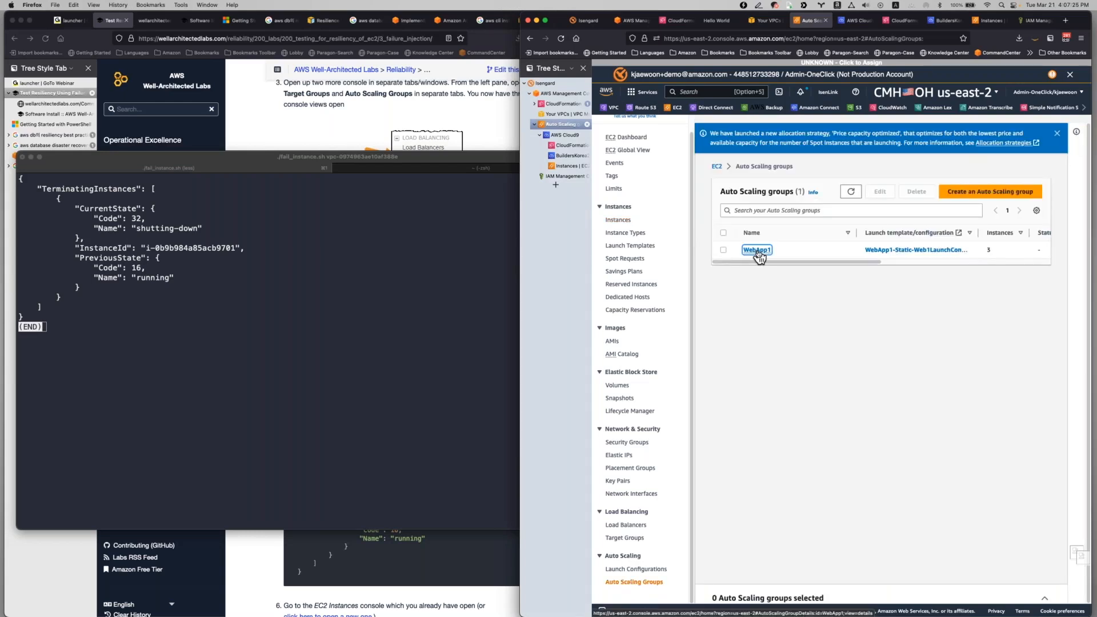
click(758, 250)
drag(808, 237, 846, 237)
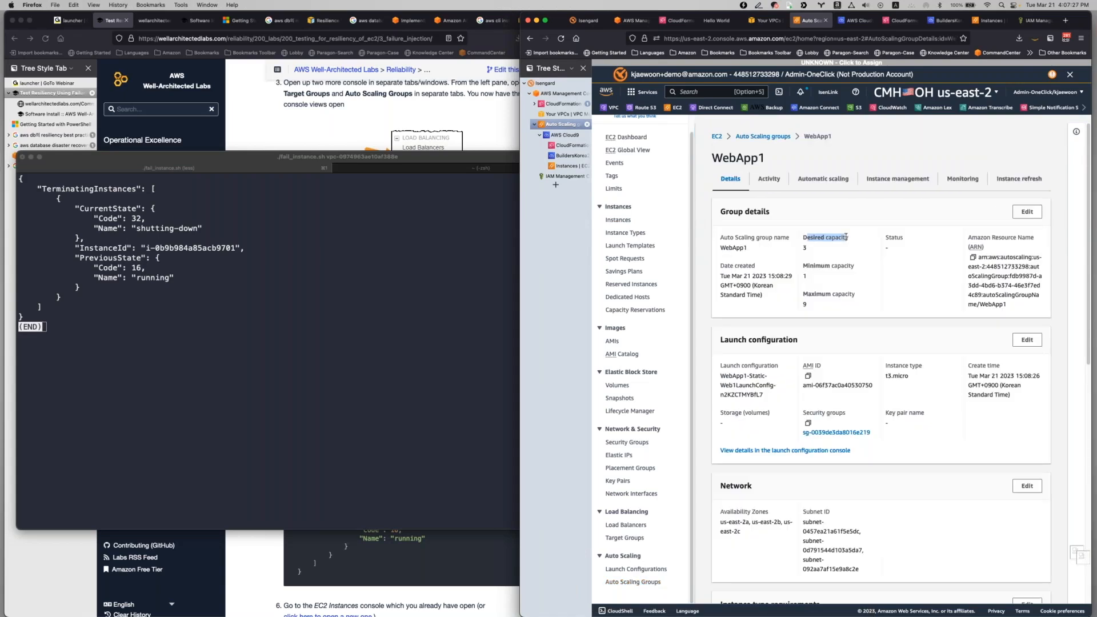
double_click(818, 256)
click(622, 224)
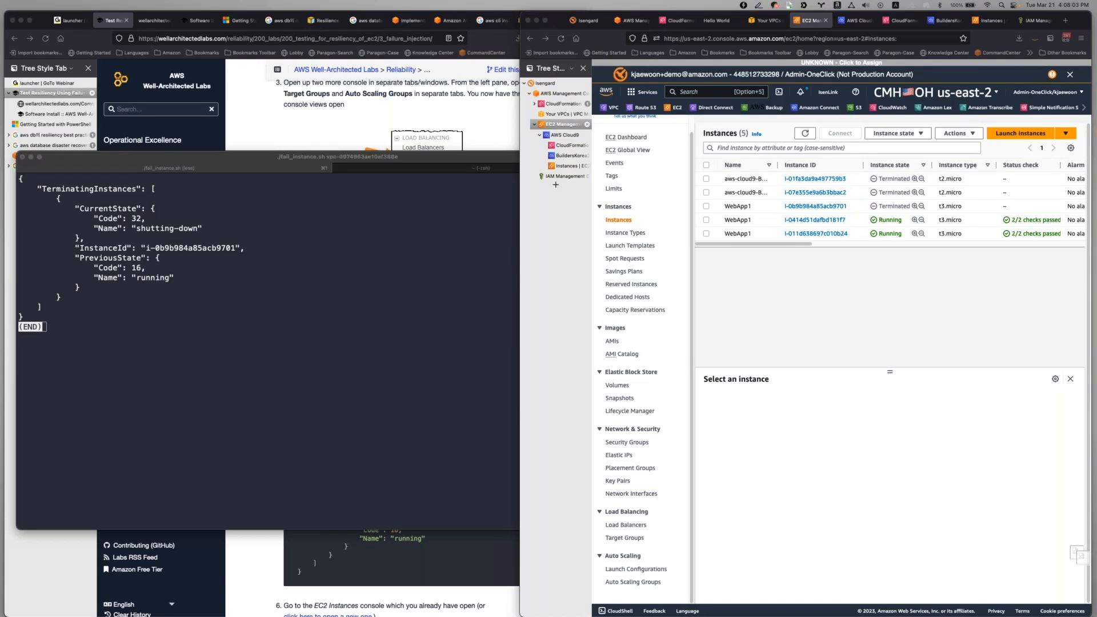
click(565, 279)
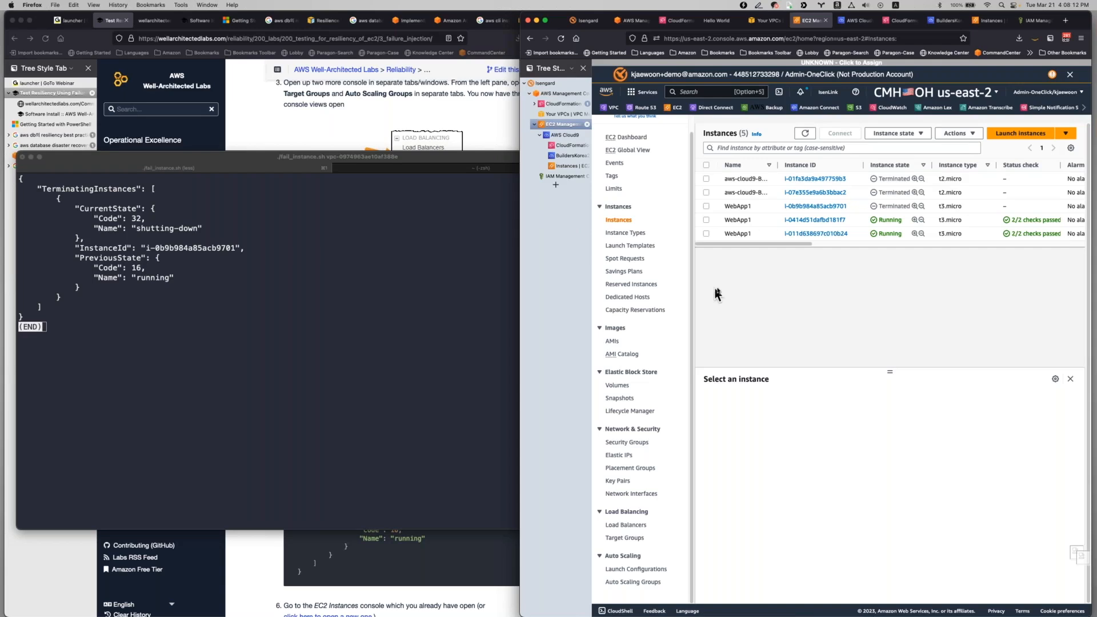
- Dismiss the BuildersKorea Cloud9 environment error by returning to the Cloud9 dashboard
click(568, 155)
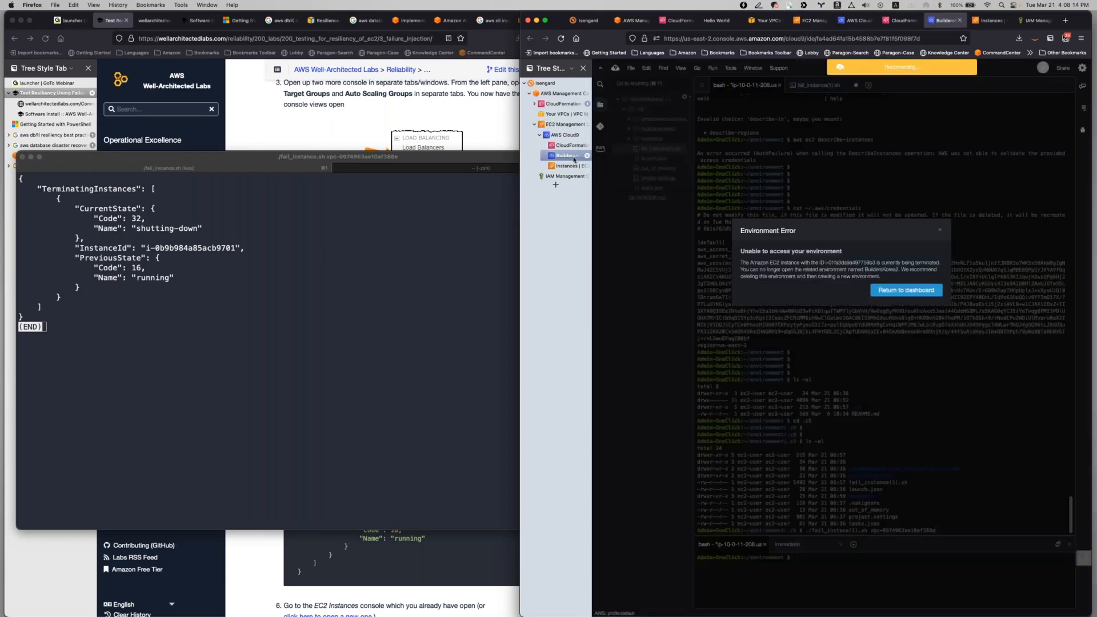
click(907, 290)
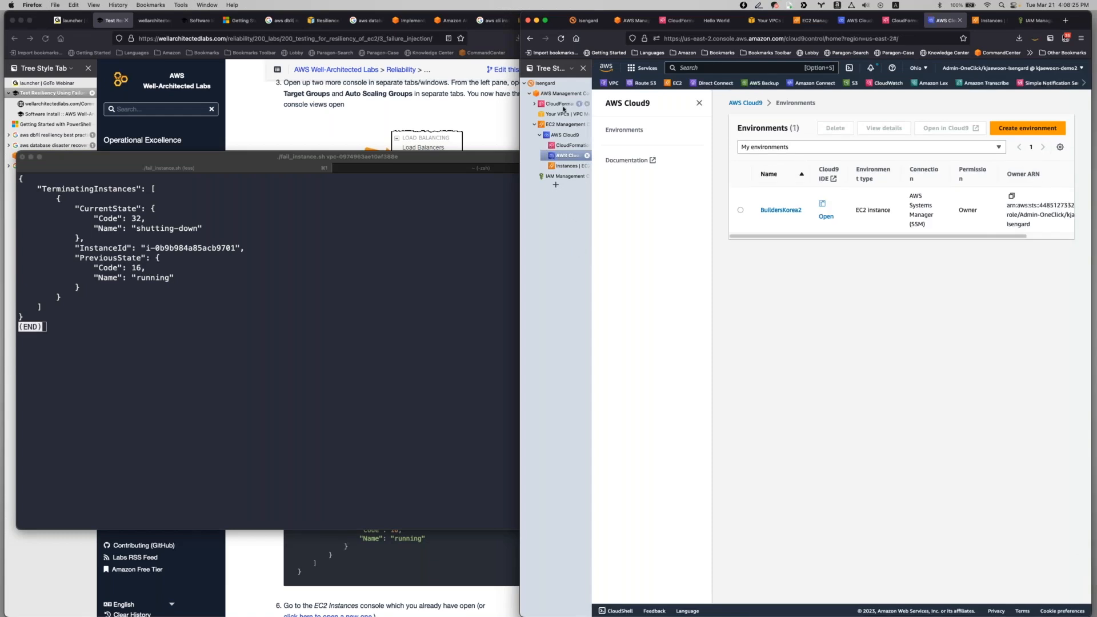
click(563, 106)
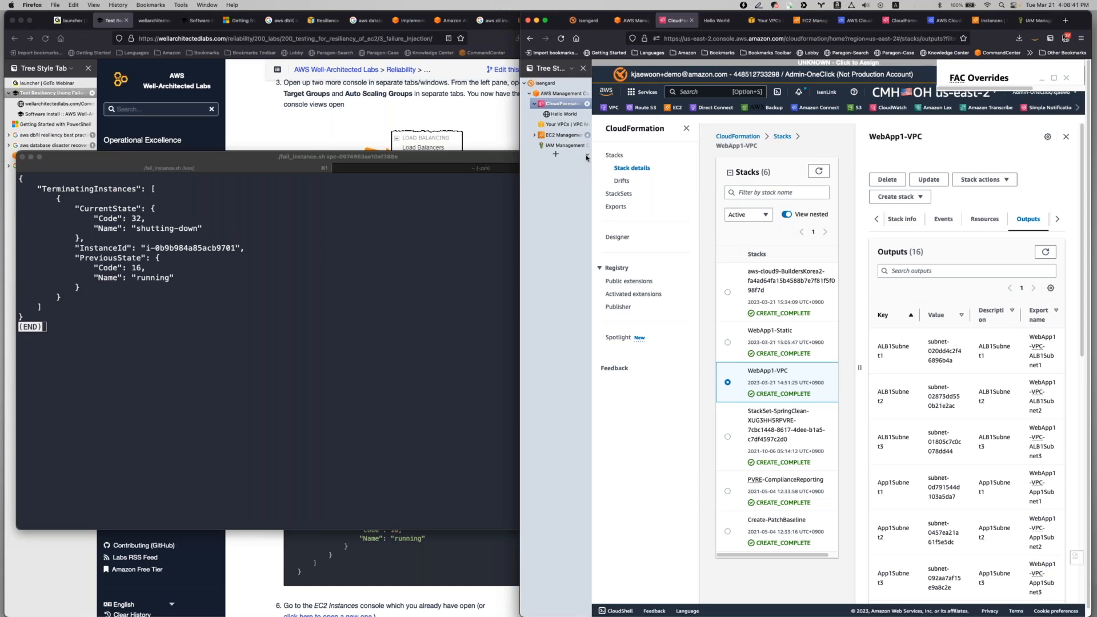
click(559, 135)
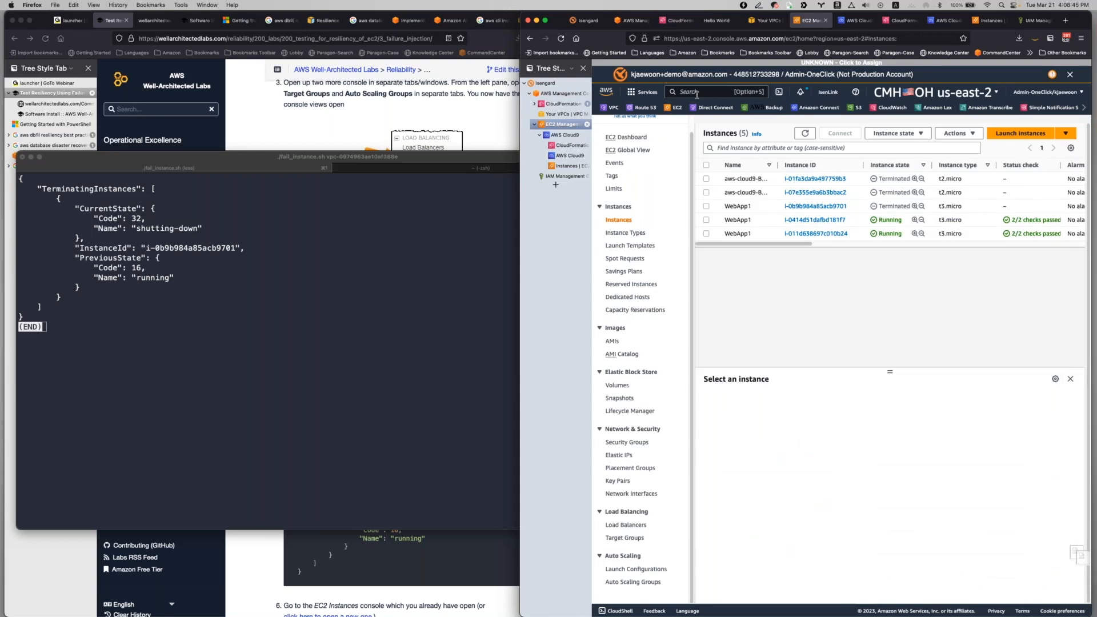
- Search the console for 'cloud 9' and open the Cloud9 result in a new tab
click(695, 92)
text(cloud)
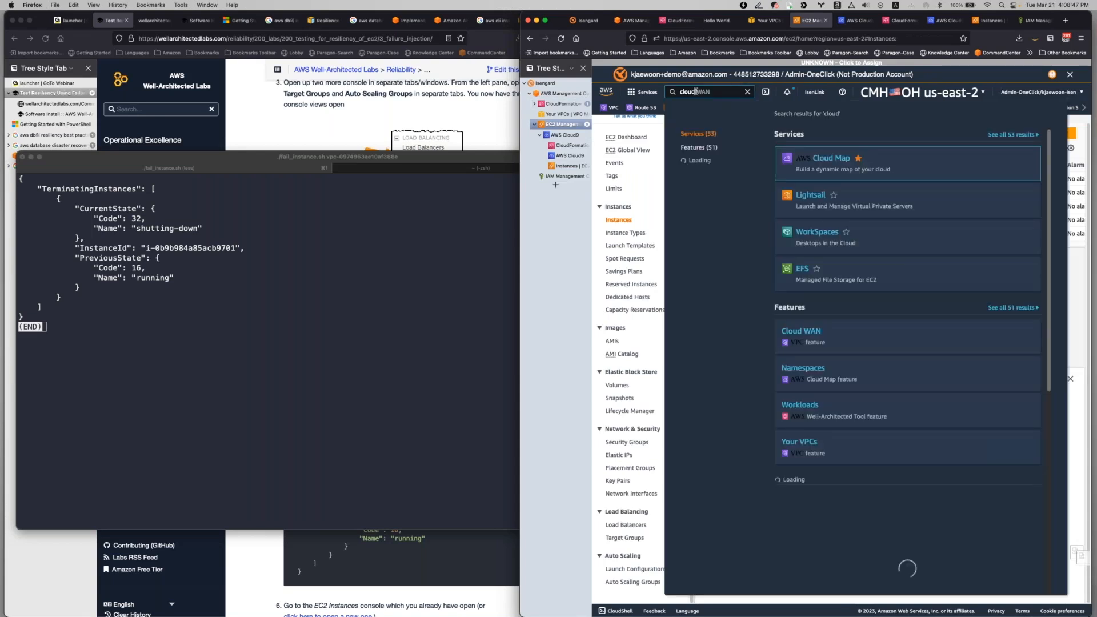
text( 9)
right_click(812, 162)
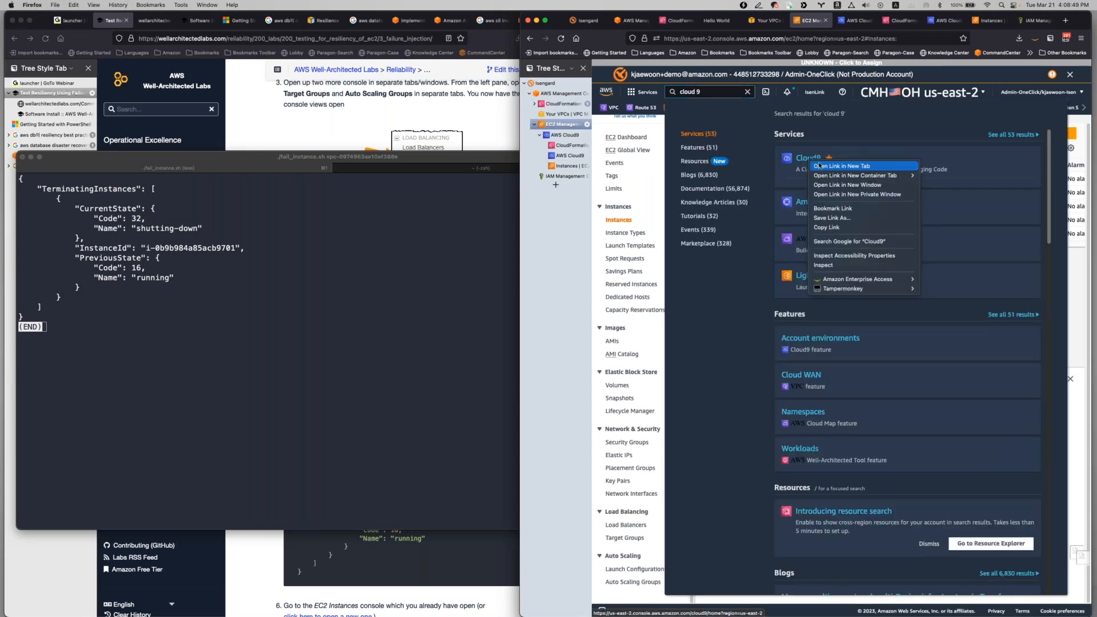
click(840, 165)
key(ctrl+Tab)
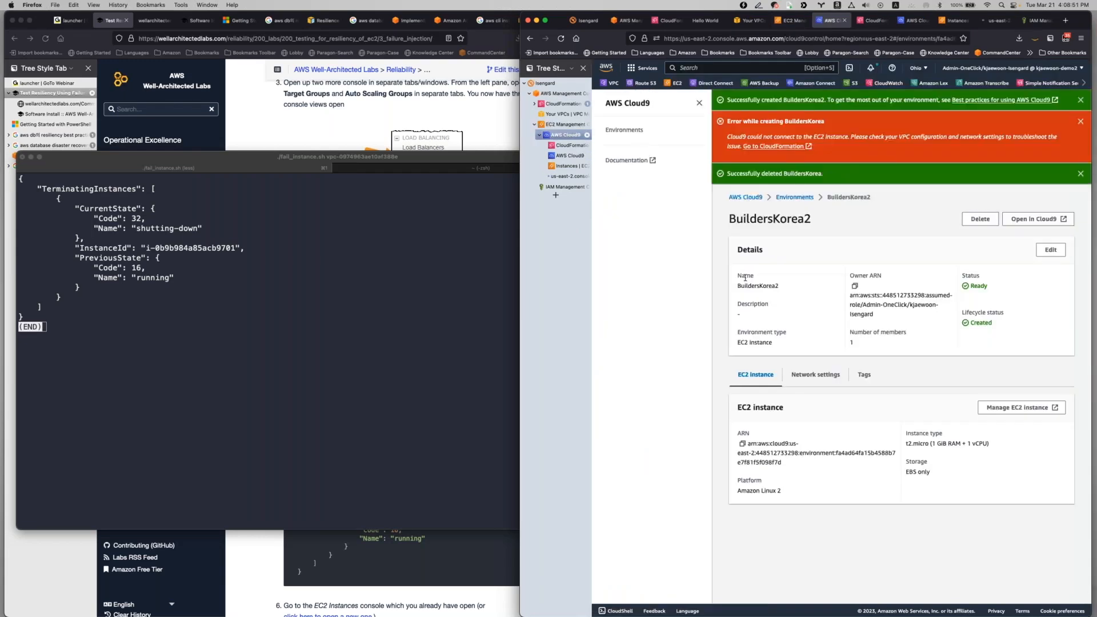
- Select the BuildersKorea2 environment in the Cloud9 environments list
click(572, 147)
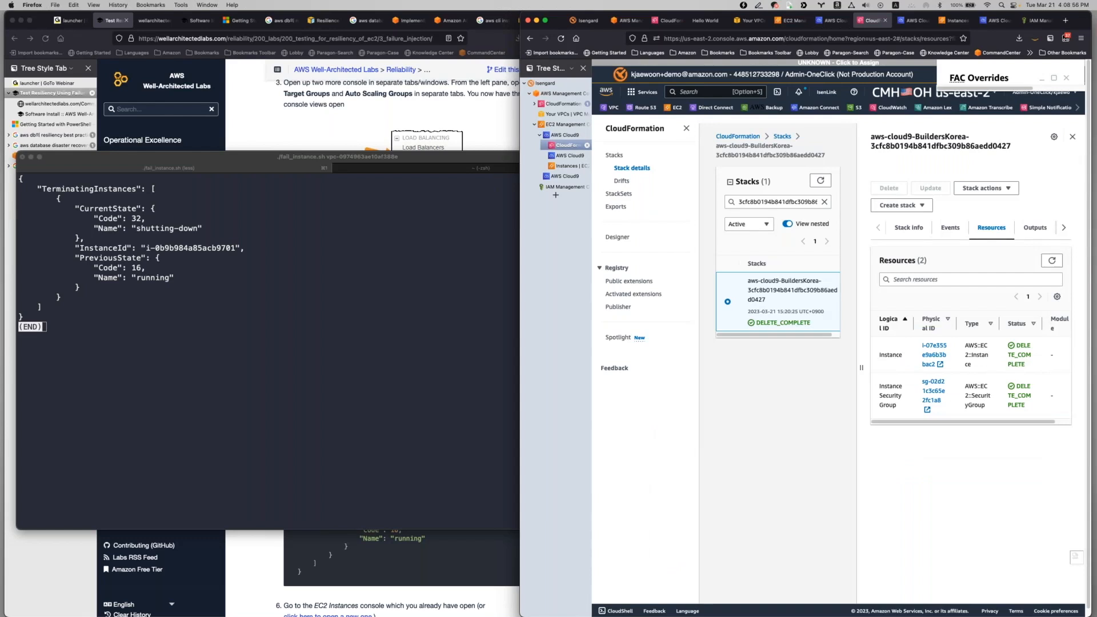
click(562, 137)
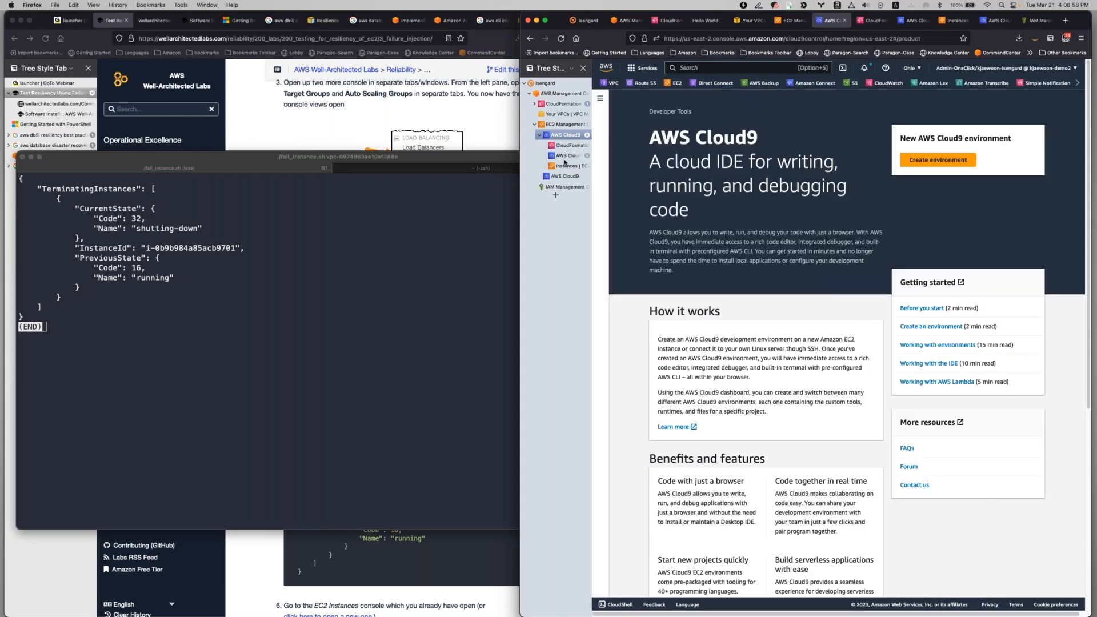
click(569, 156)
click(741, 210)
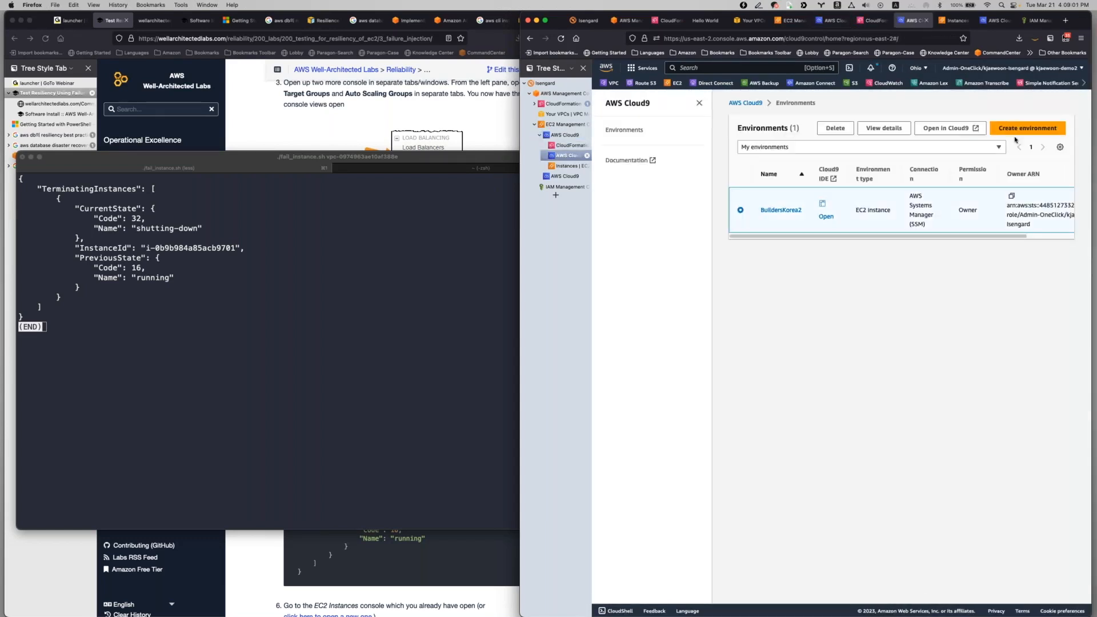
- Delete BuildersKorea2 by confirming with 'Delete', then go to the lab's Tear down this lab step
click(835, 130)
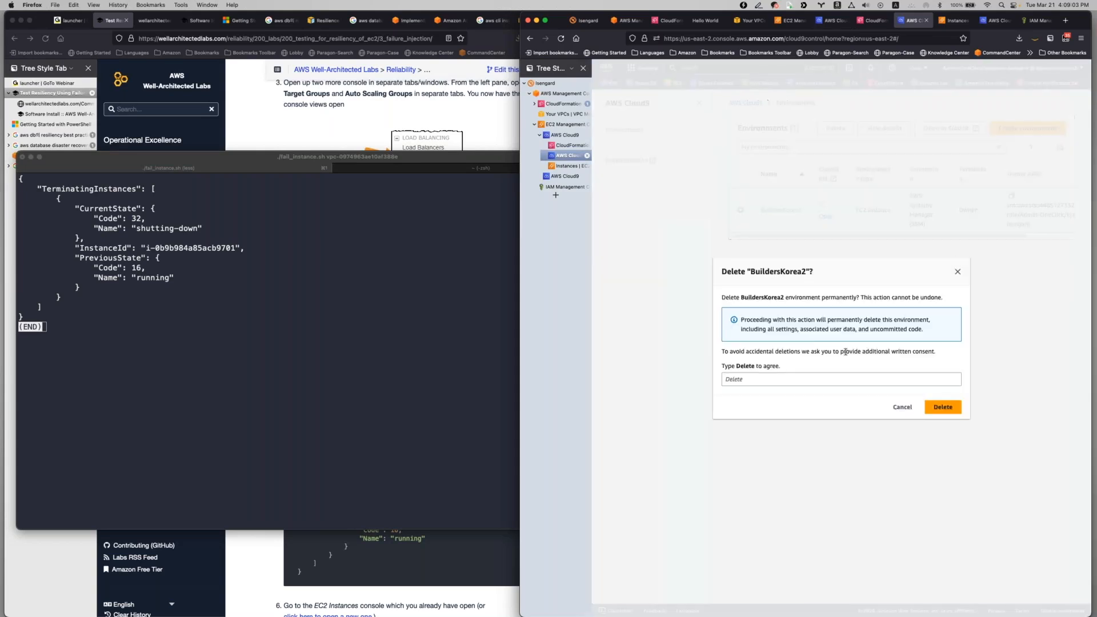
click(810, 379)
text(De)
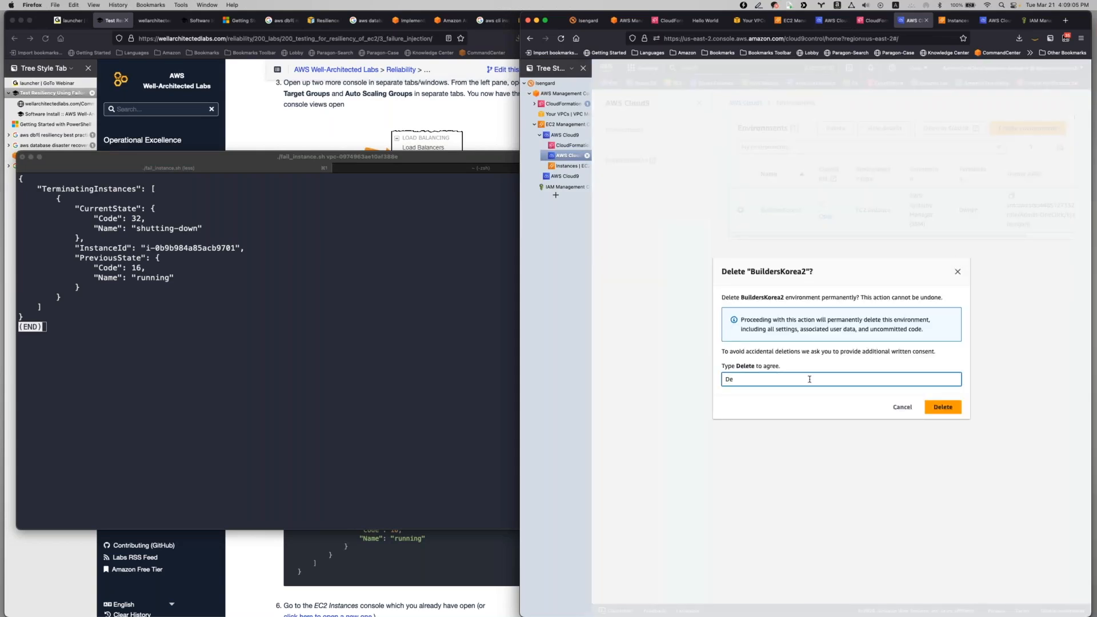
text(lete)
click(946, 408)
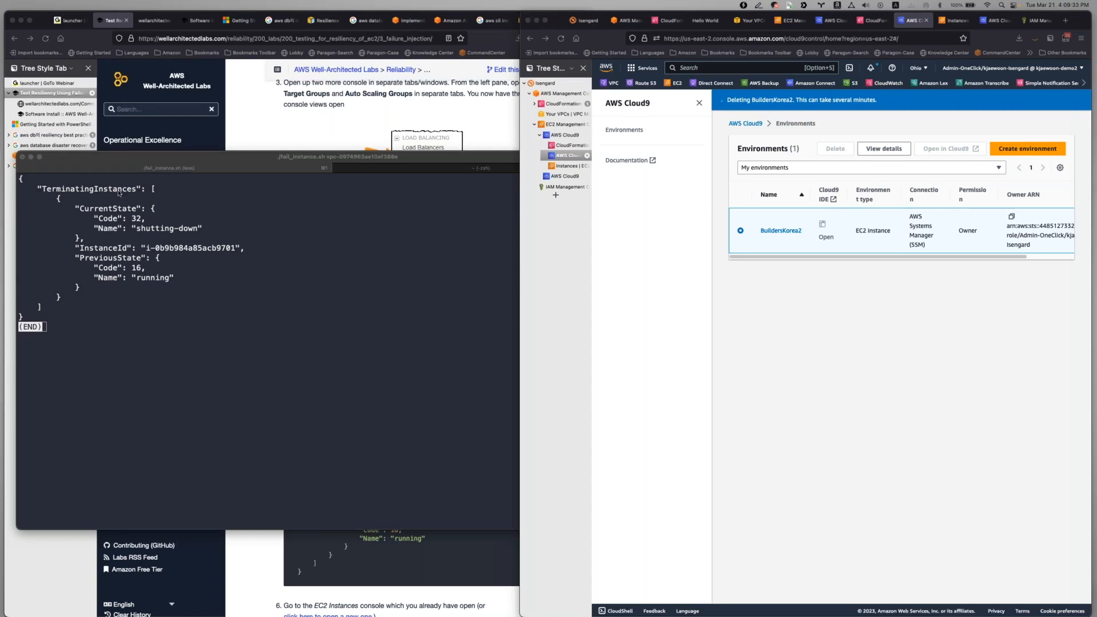
click(272, 128)
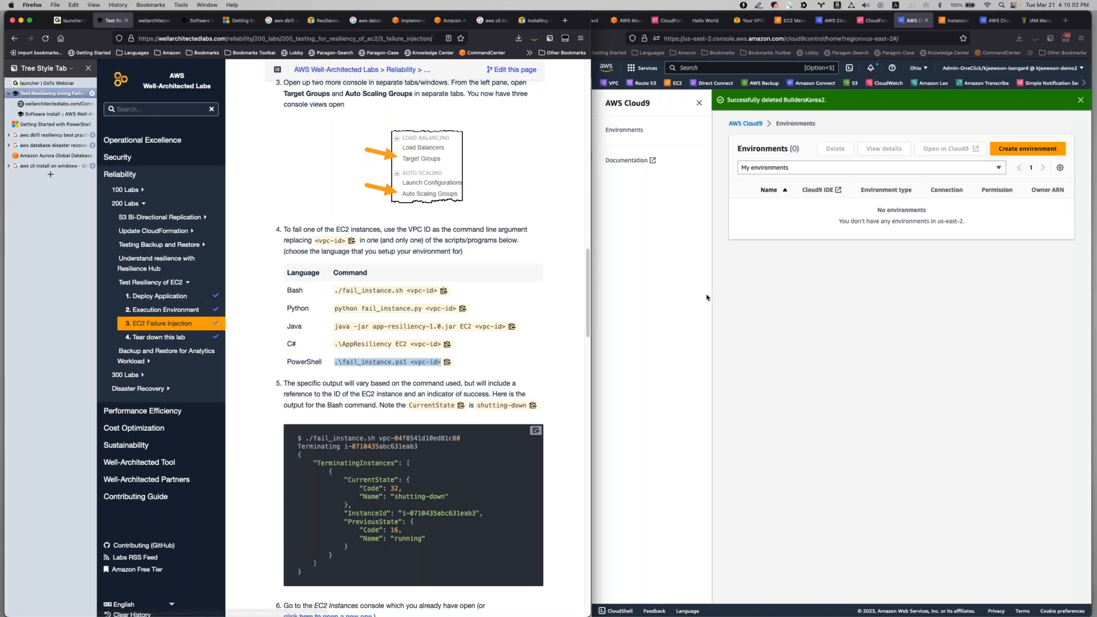
click(172, 337)
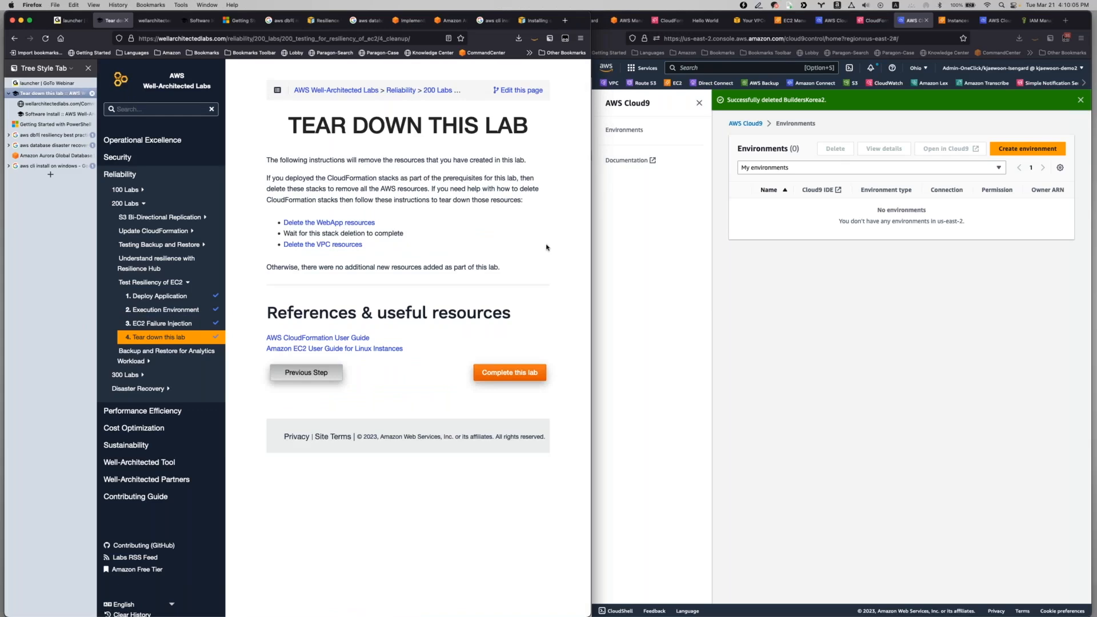
- Select the WebApp1-Static stack in the CloudFormation stacks list
click(643, 226)
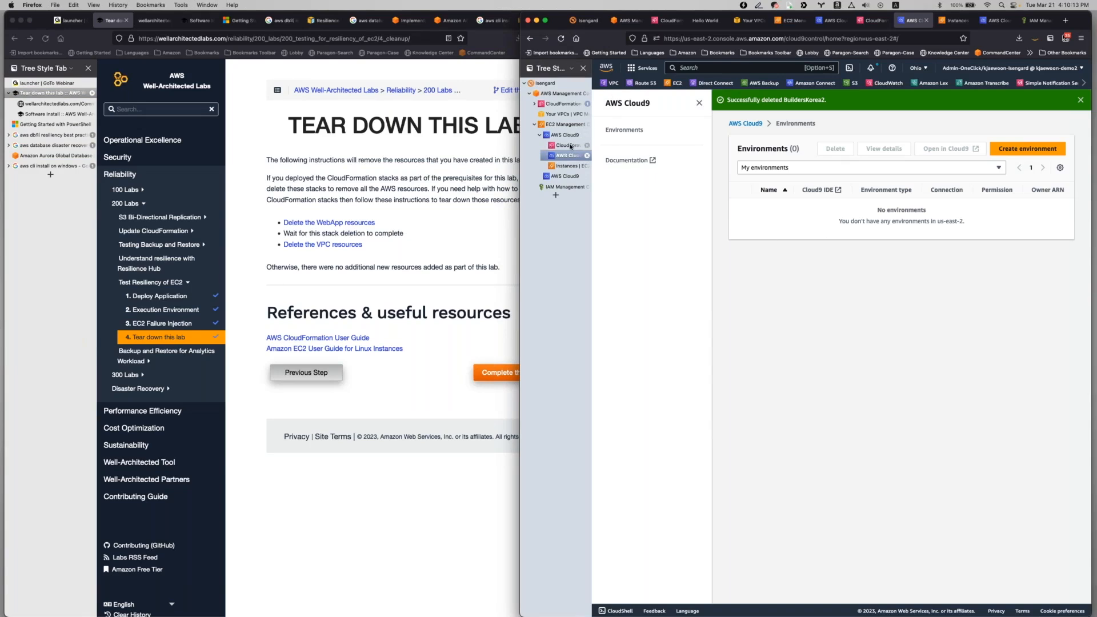
click(559, 104)
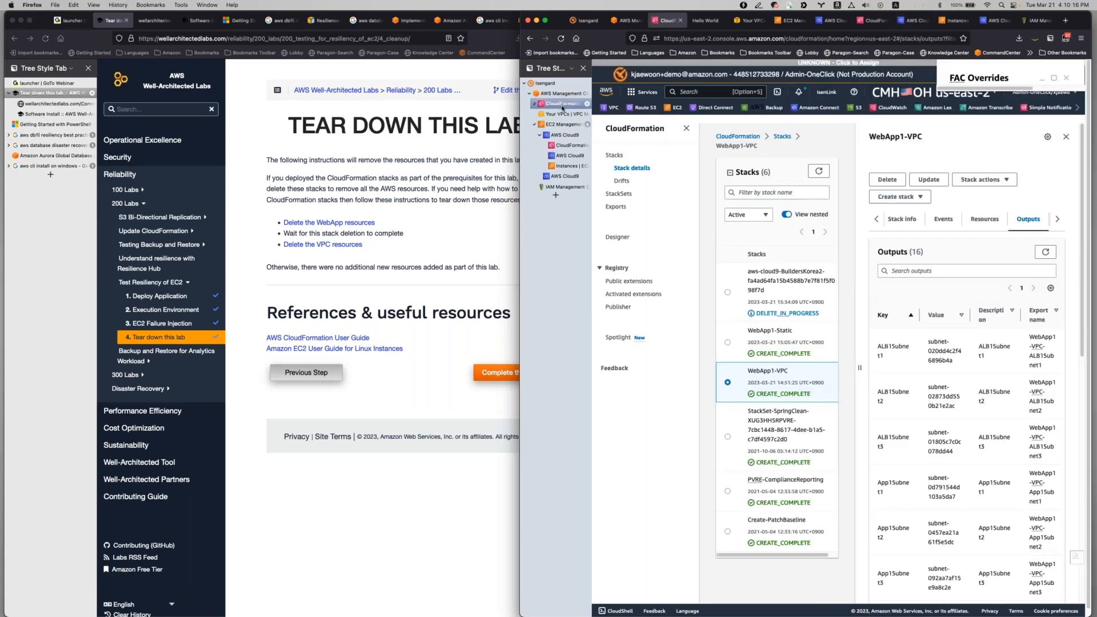
click(741, 345)
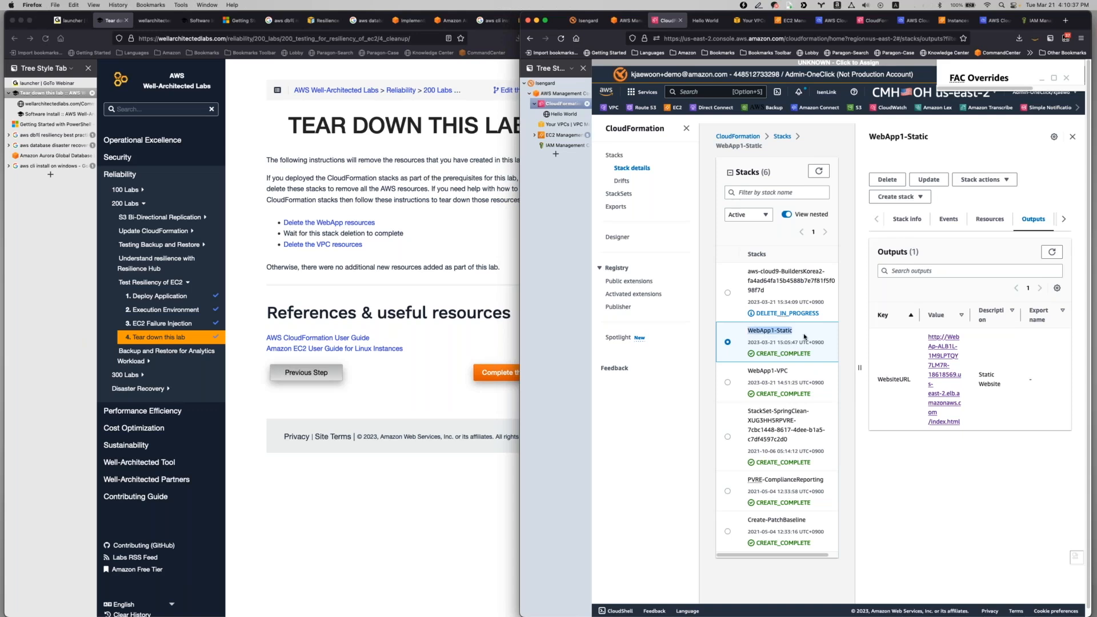
- Delete the WebApp1-Static stack, confirming with Delete stack
click(890, 186)
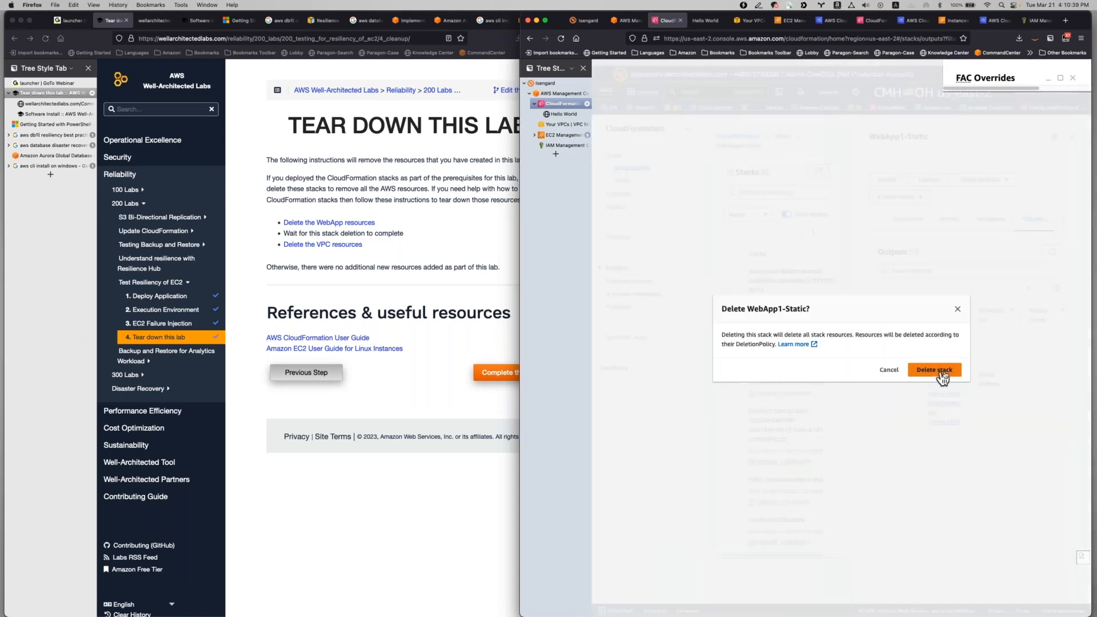
click(1000, 371)
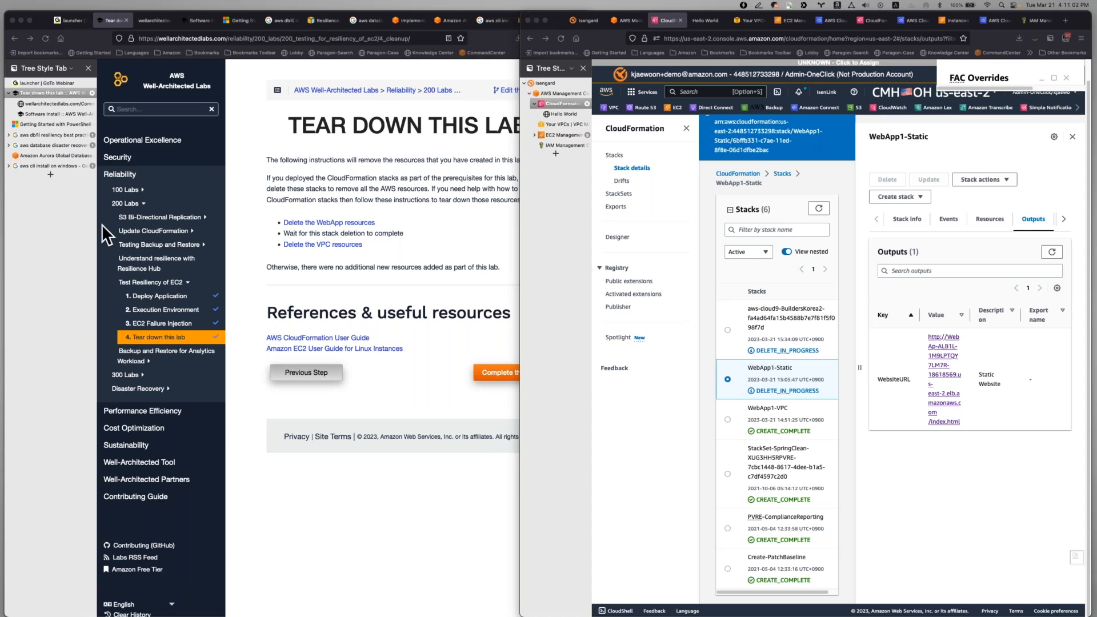
click(393, 274)
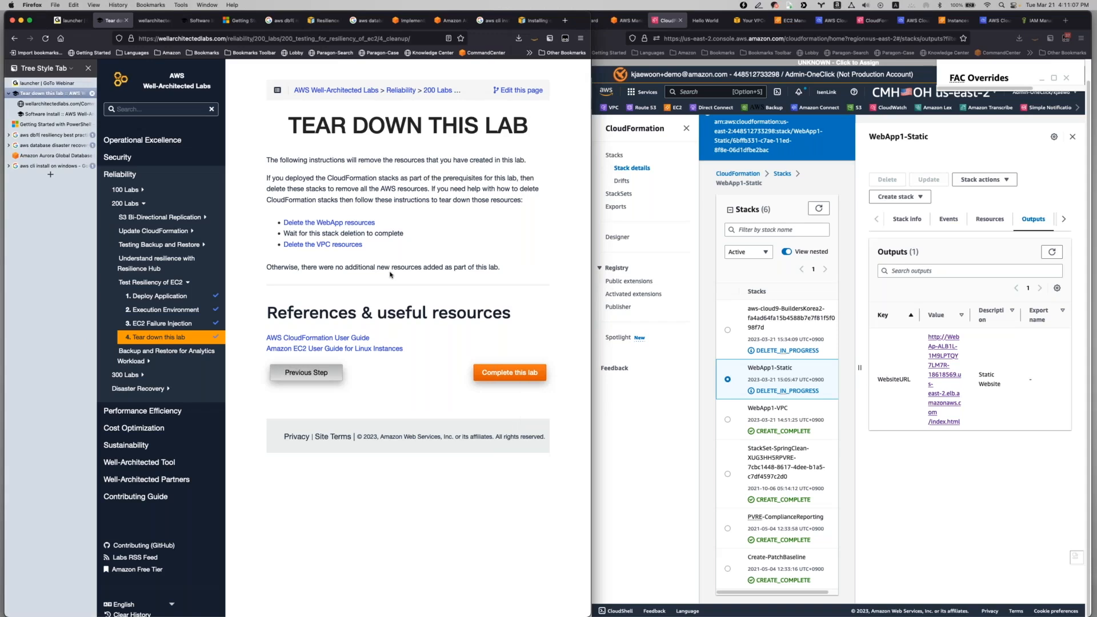
- Return to the CloudFormation console and wait until WebApp1-Static has finished deleting
click(683, 377)
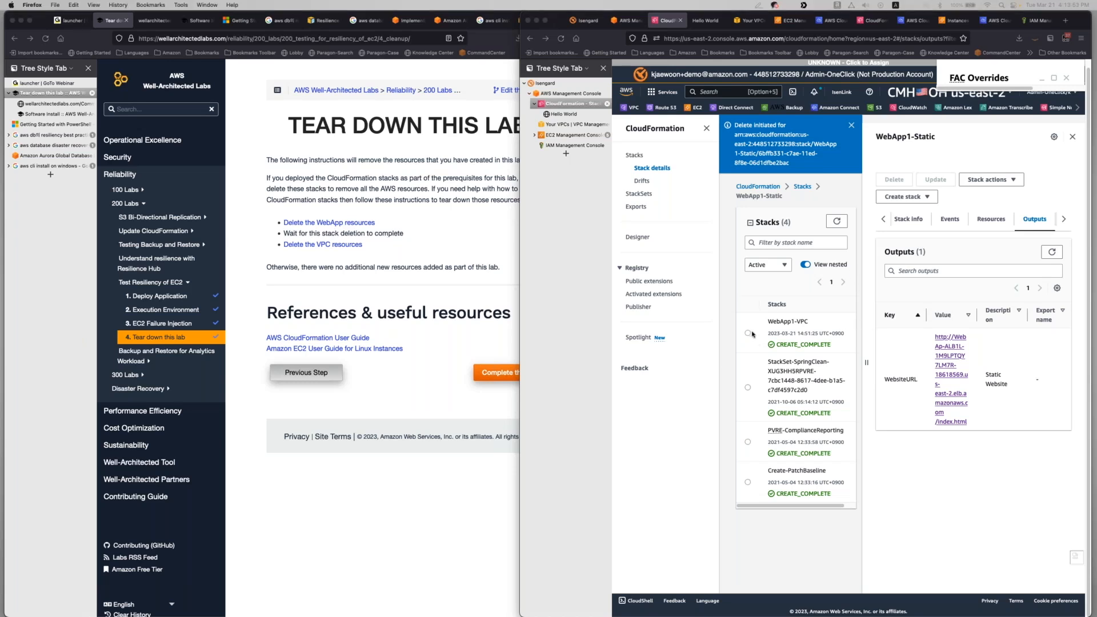
- Select the WebApp1-VPC stack and confirm its deletion
click(748, 333)
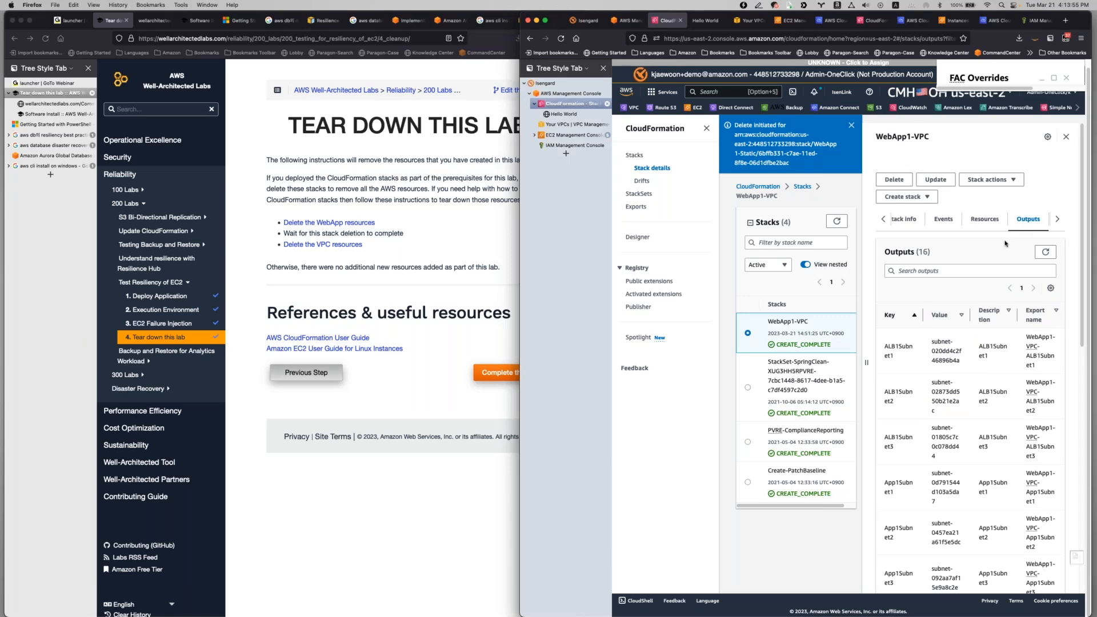
click(894, 180)
click(1012, 507)
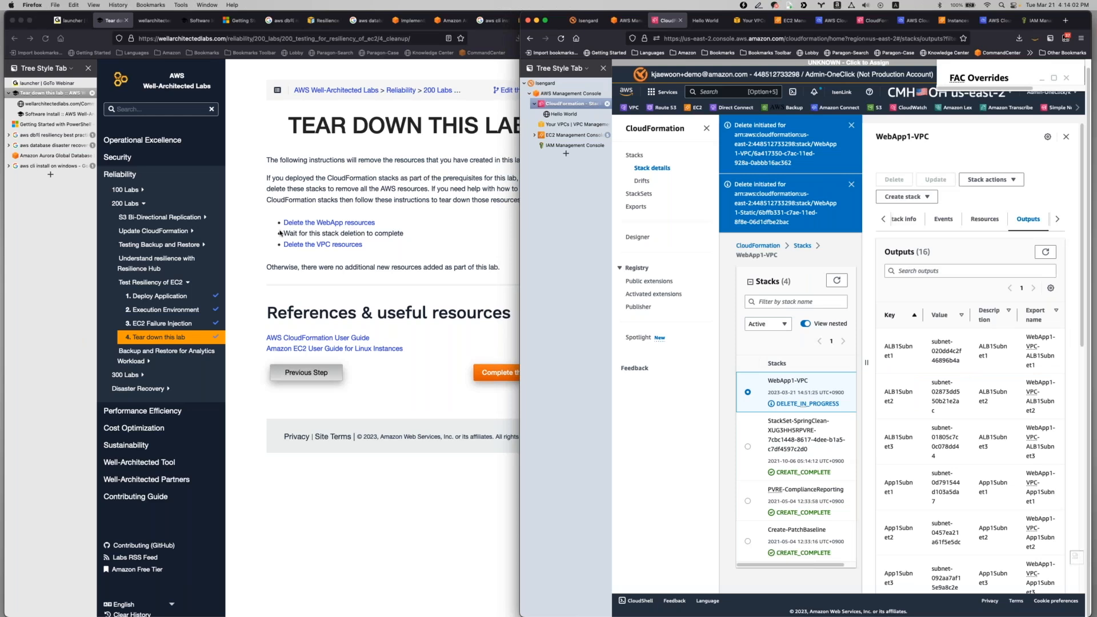
click(261, 244)
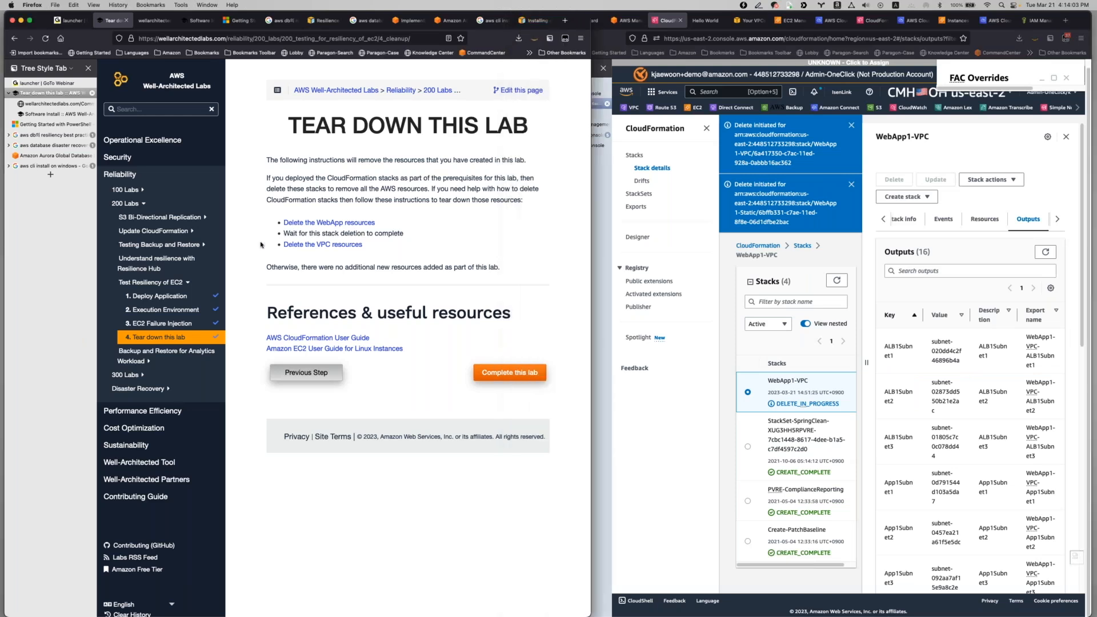
- Open the Testing Backup and Restore lab, then dismiss CloudFormation's 'Delete initiated' notifications
click(180, 246)
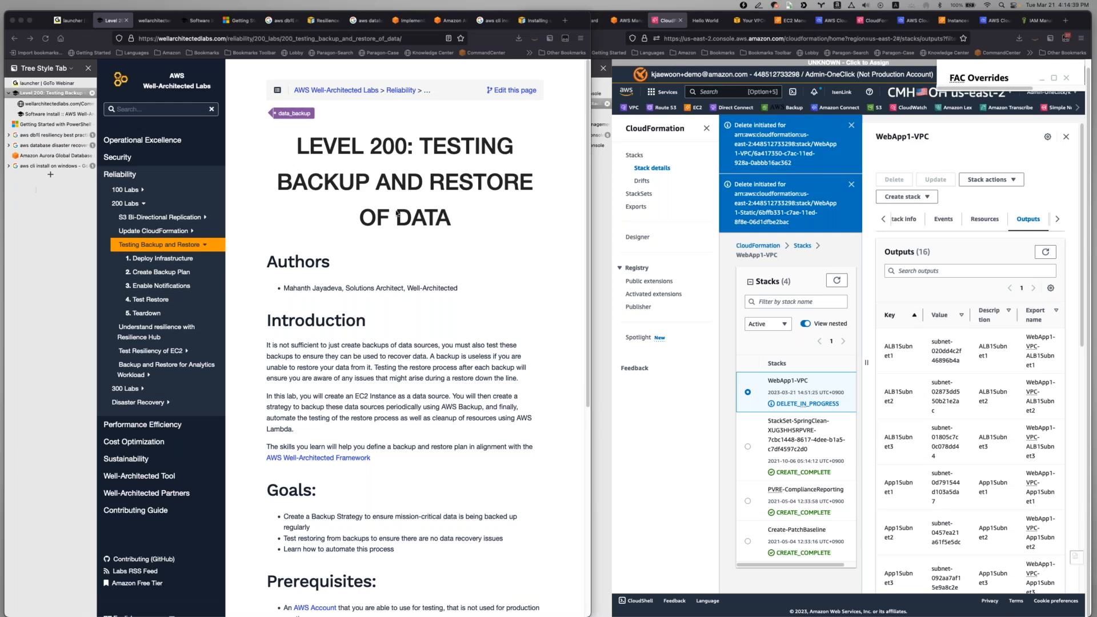
click(681, 389)
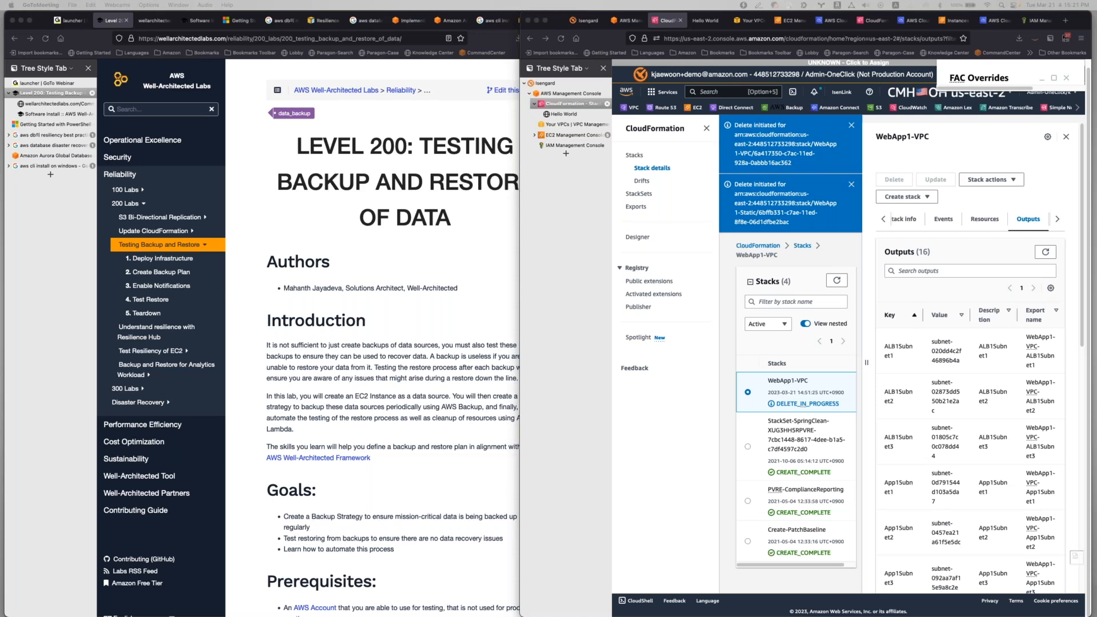
click(684, 399)
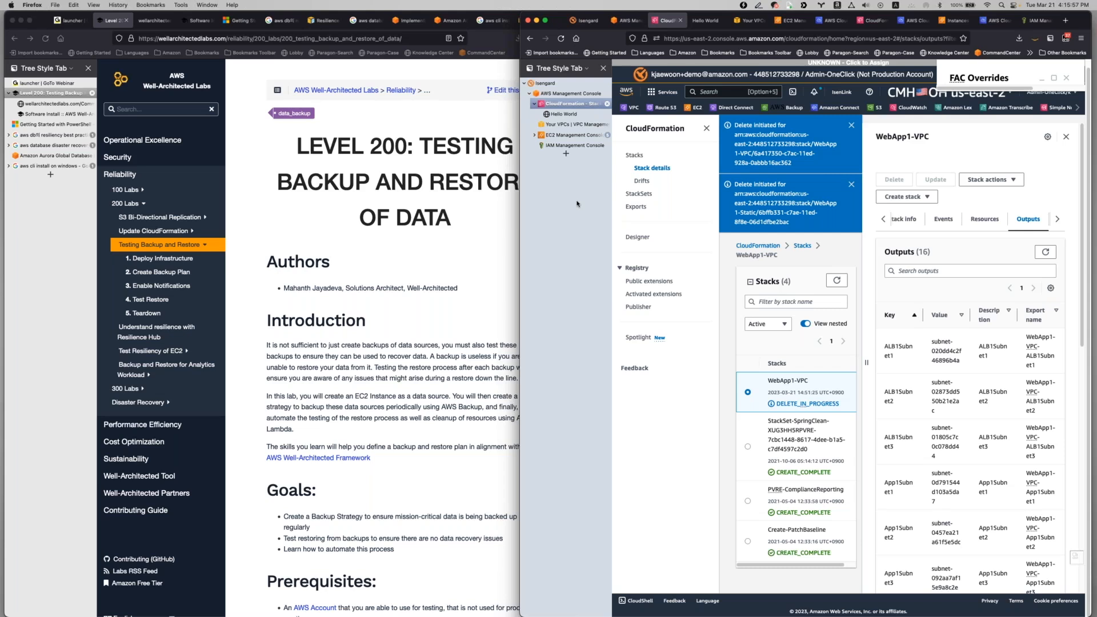
click(851, 126)
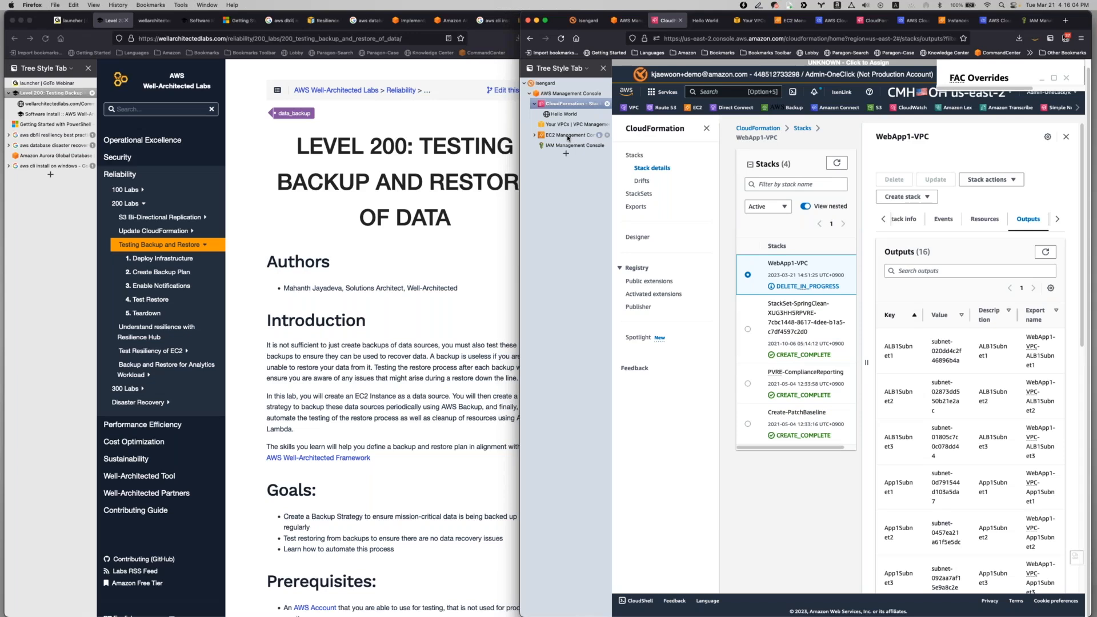
- Clear the cloud 9 search, then verify all instances are terminated with no Auto Scaling groups, target groups or load balancers left
click(569, 138)
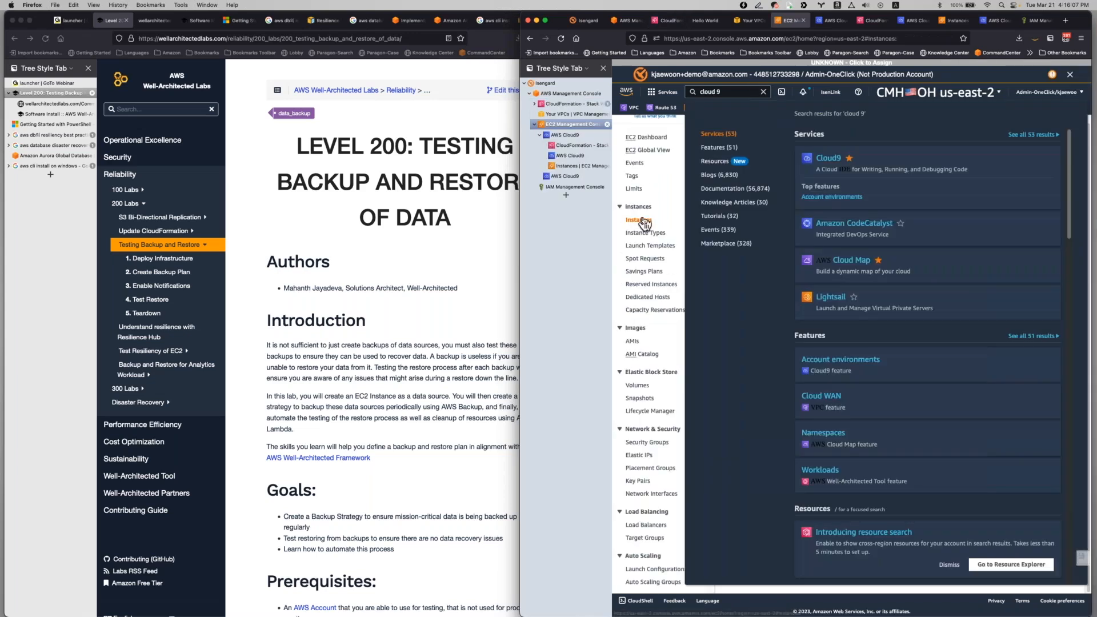
click(762, 92)
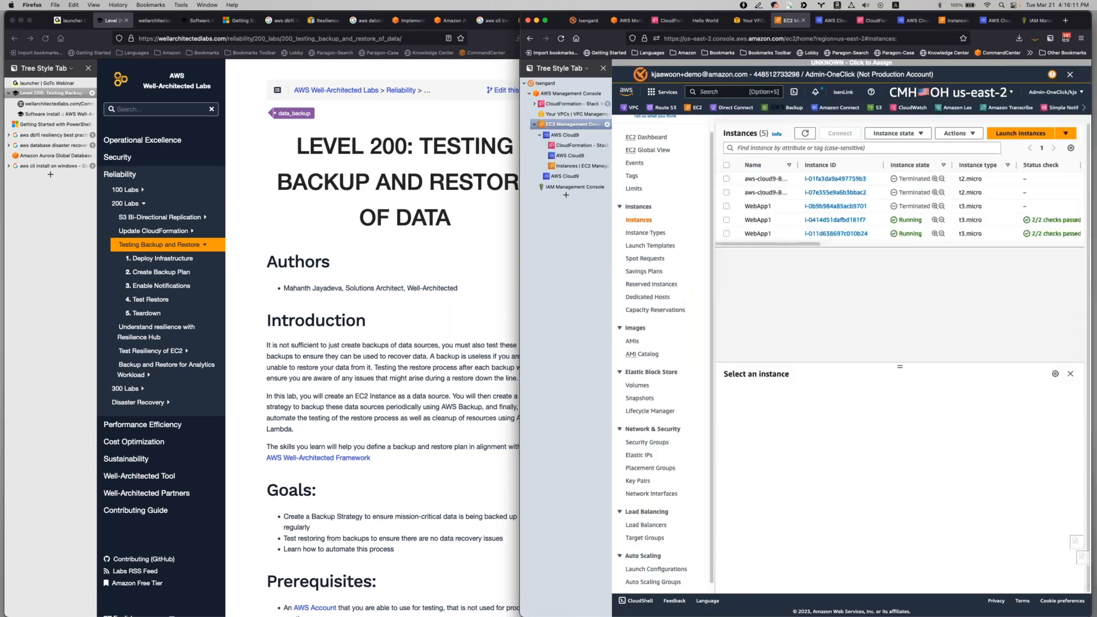
click(806, 136)
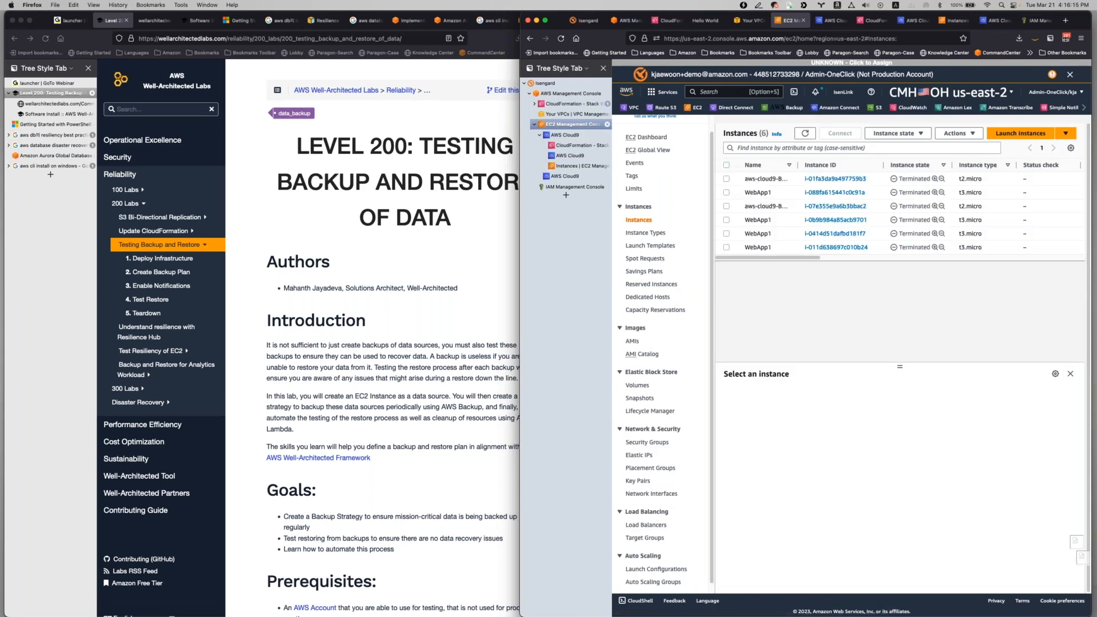
scroll(663, 514, down, 1)
click(678, 571)
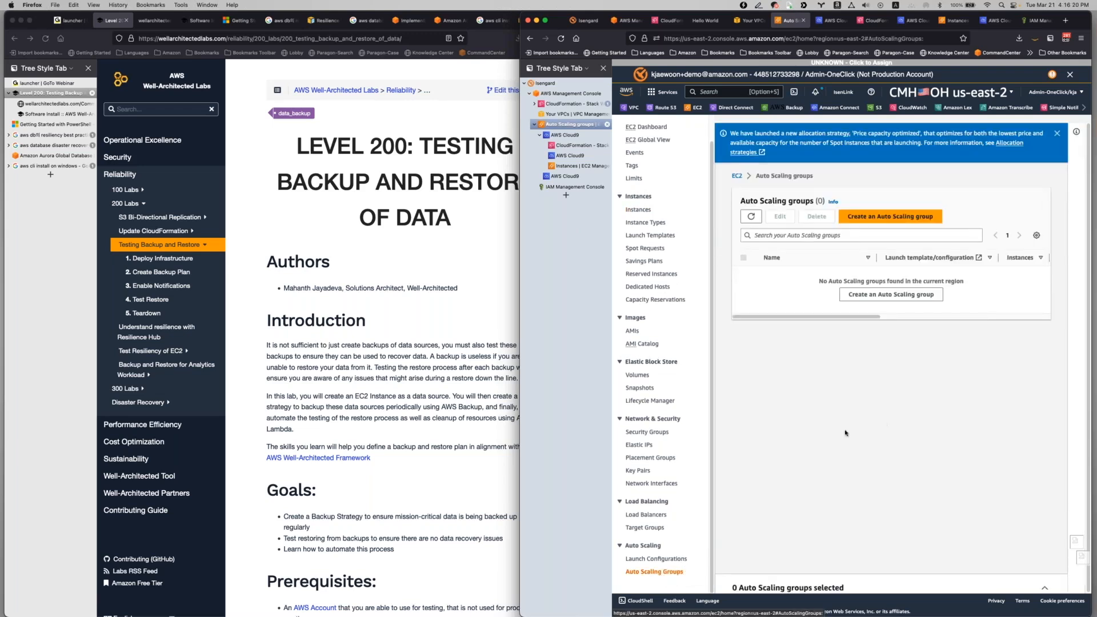
click(646, 529)
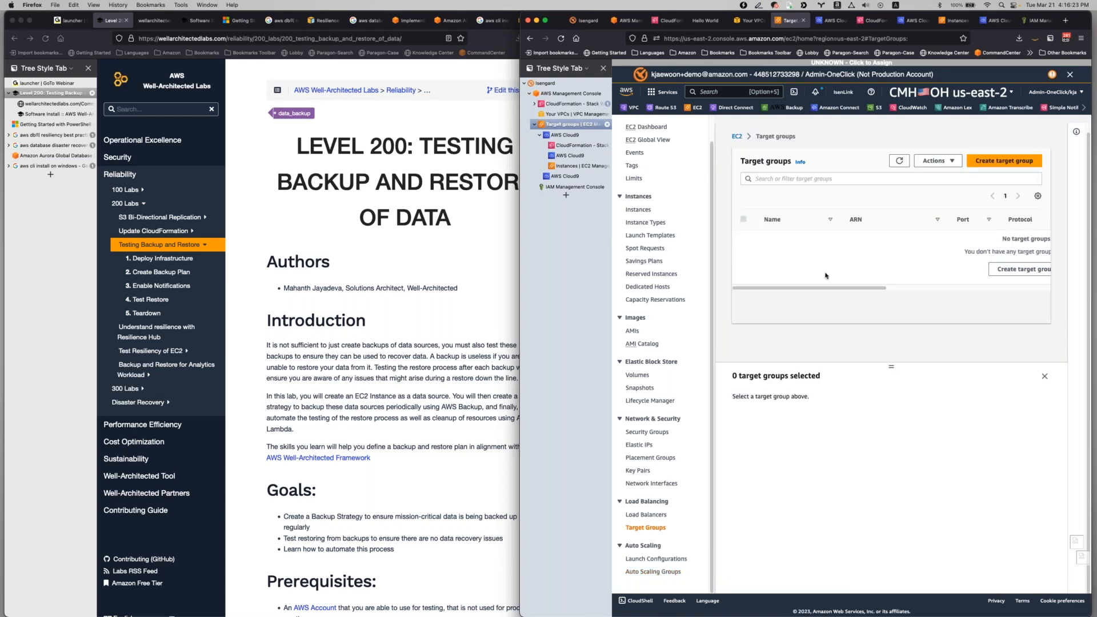
click(658, 515)
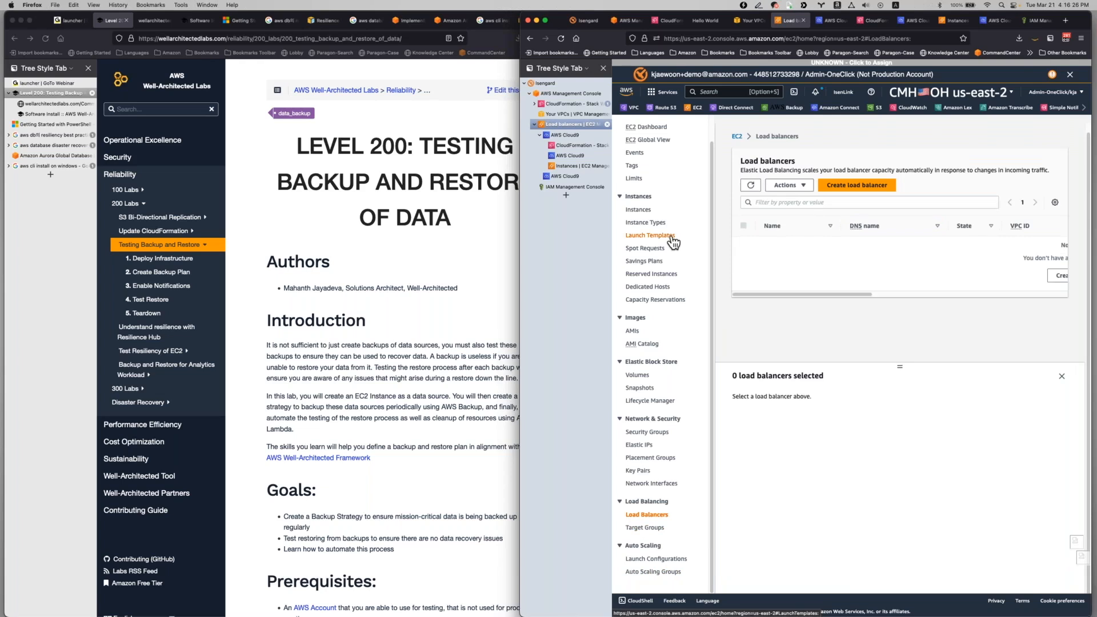
click(567, 115)
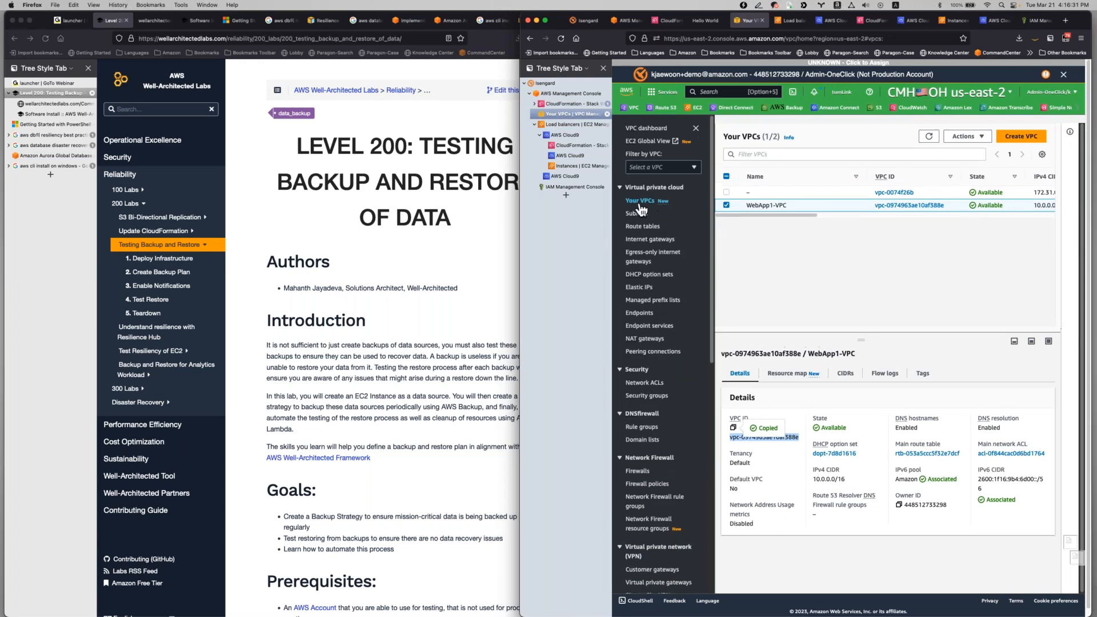
- Refresh the VPC list to check for WebApp1-VPC, then view the CloudFormation stacks
click(638, 202)
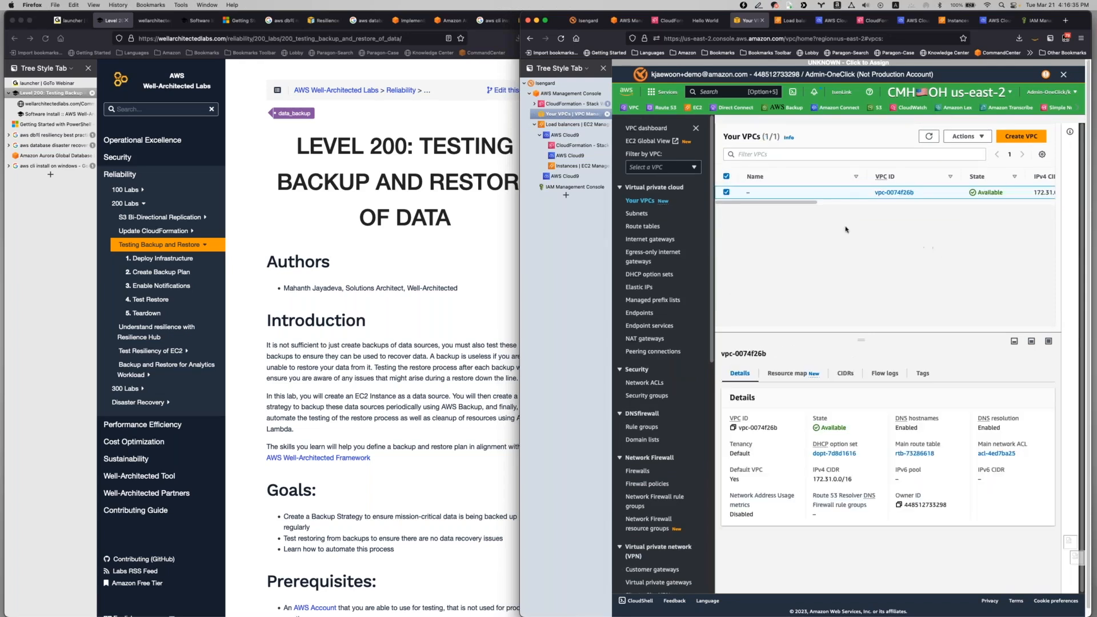
mouse_move(750, 194)
click(562, 103)
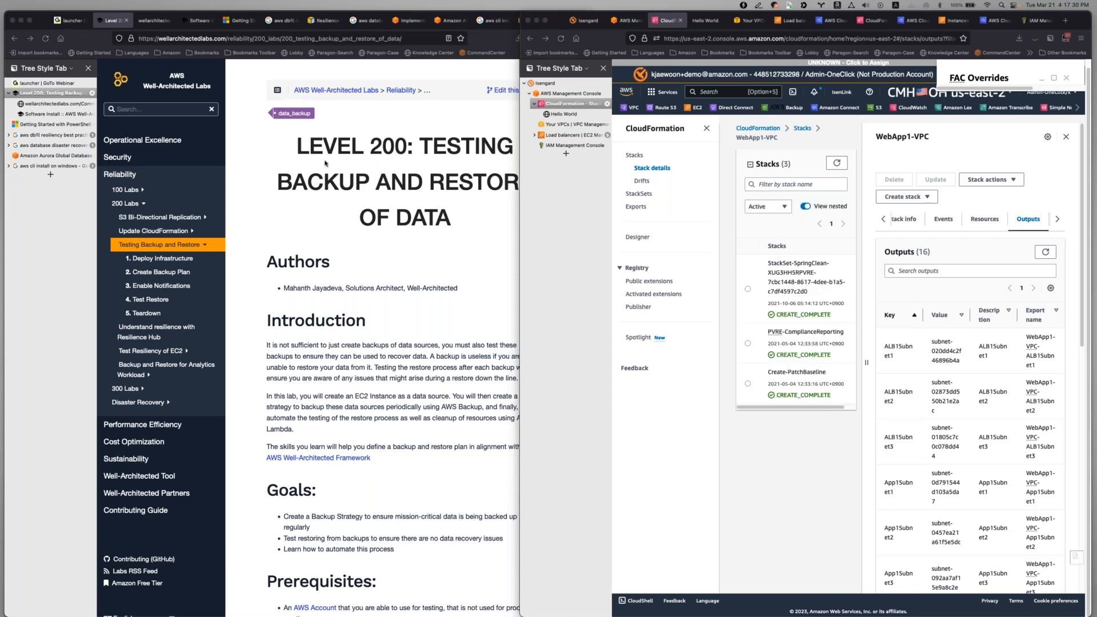
- Show the six terminated EC2 instances and the last WebApp1 instance's details
click(572, 135)
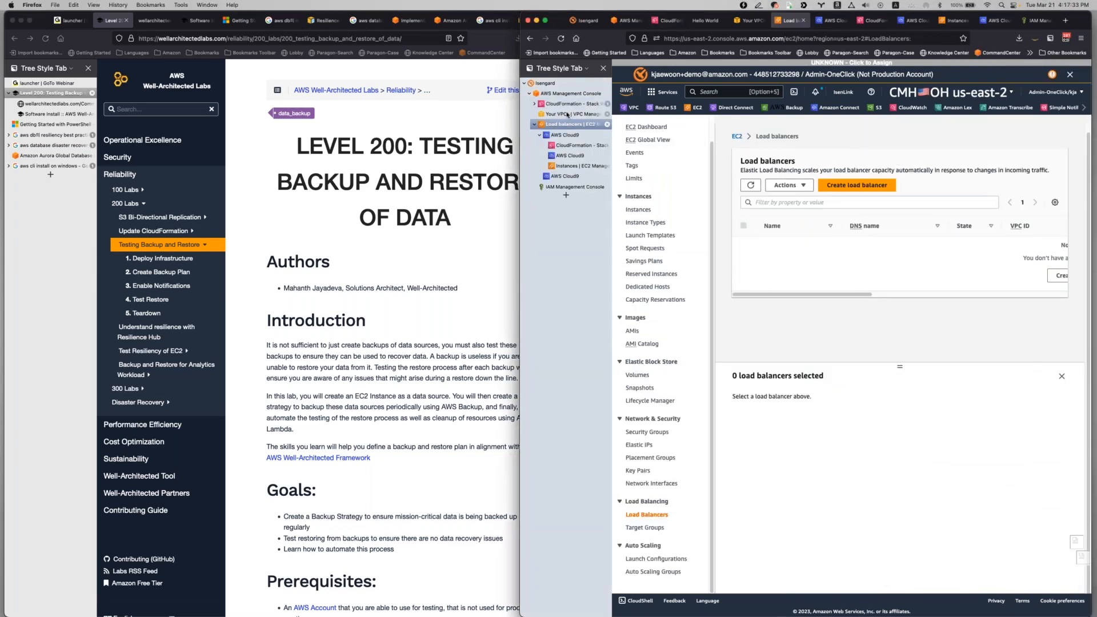
click(567, 115)
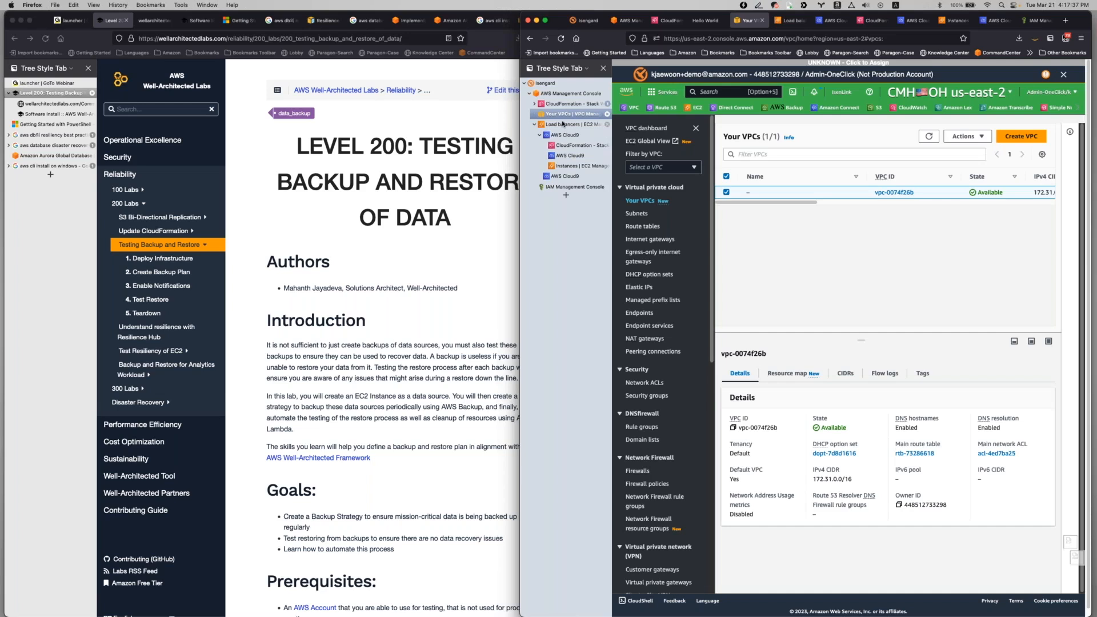
click(563, 124)
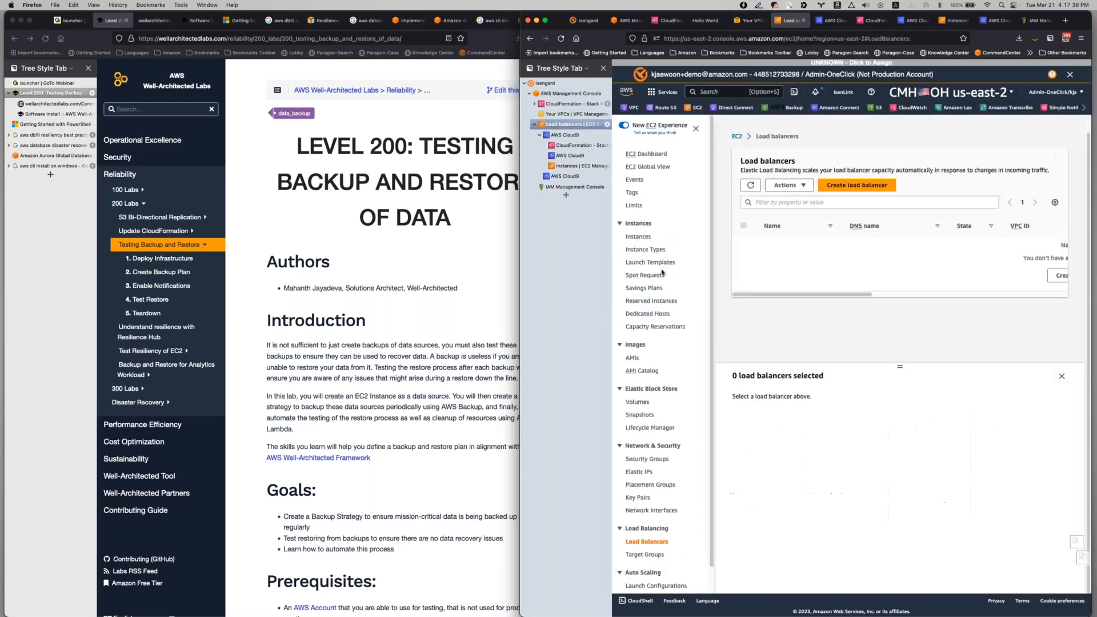
click(639, 236)
double_click(921, 184)
click(925, 192)
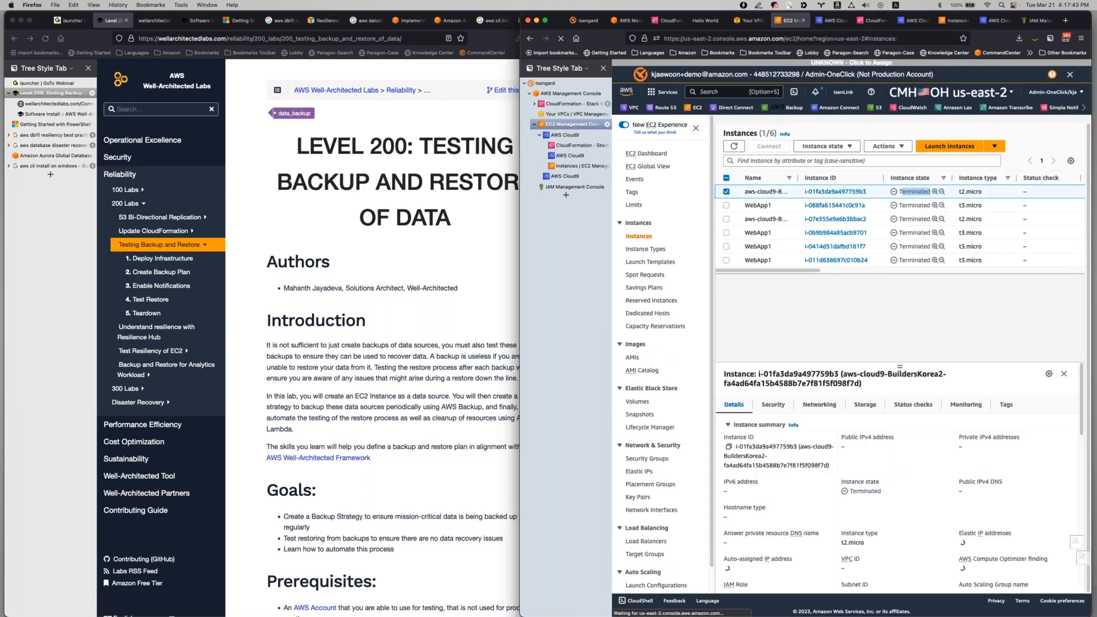
click(916, 223)
click(922, 260)
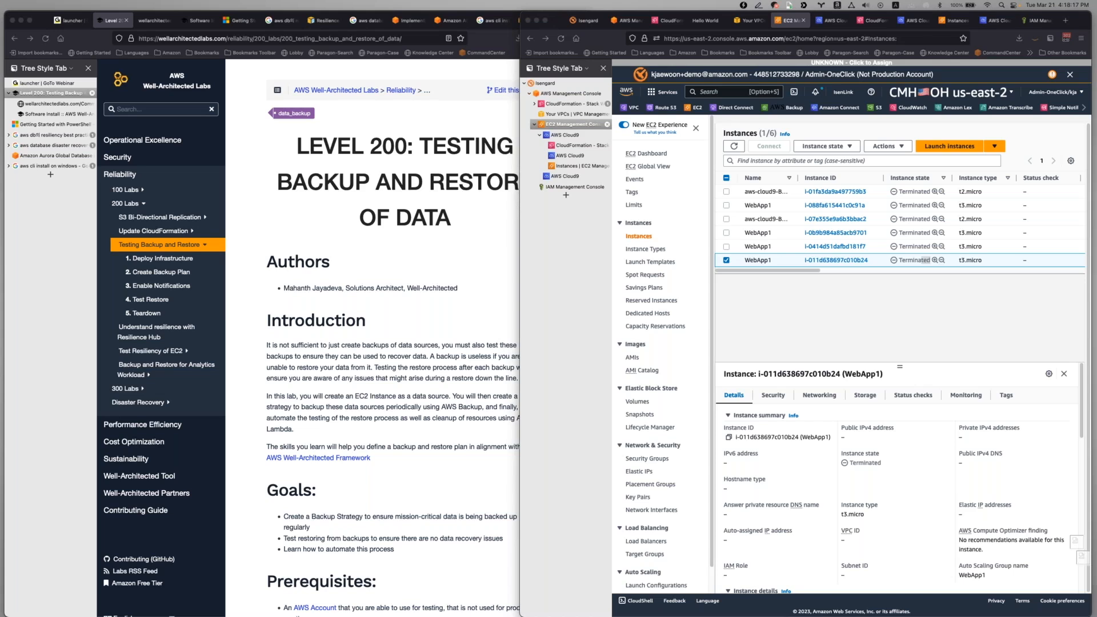
click(374, 343)
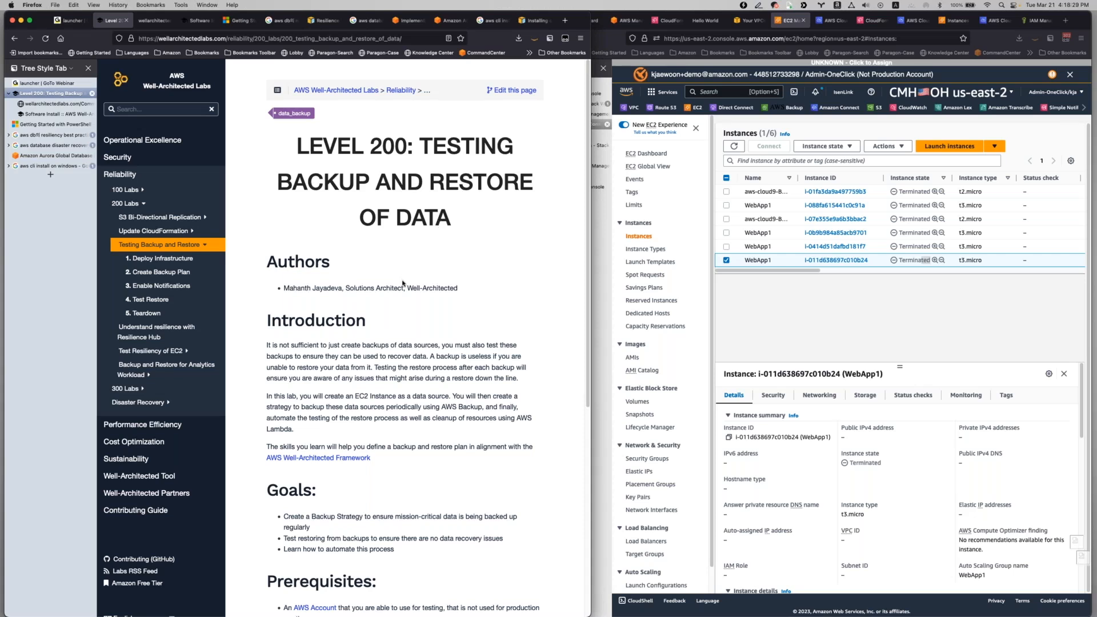
- Start the Testing Backup and Restore lab and read through its Deploy the Infrastructure page
scroll(402, 283, down, 5)
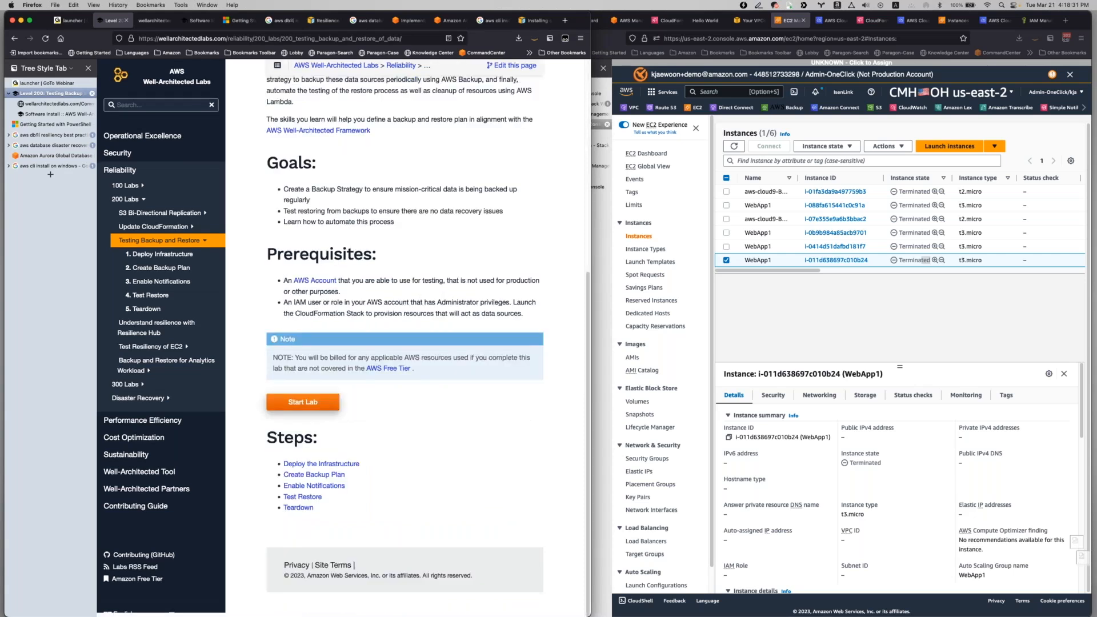
click(322, 409)
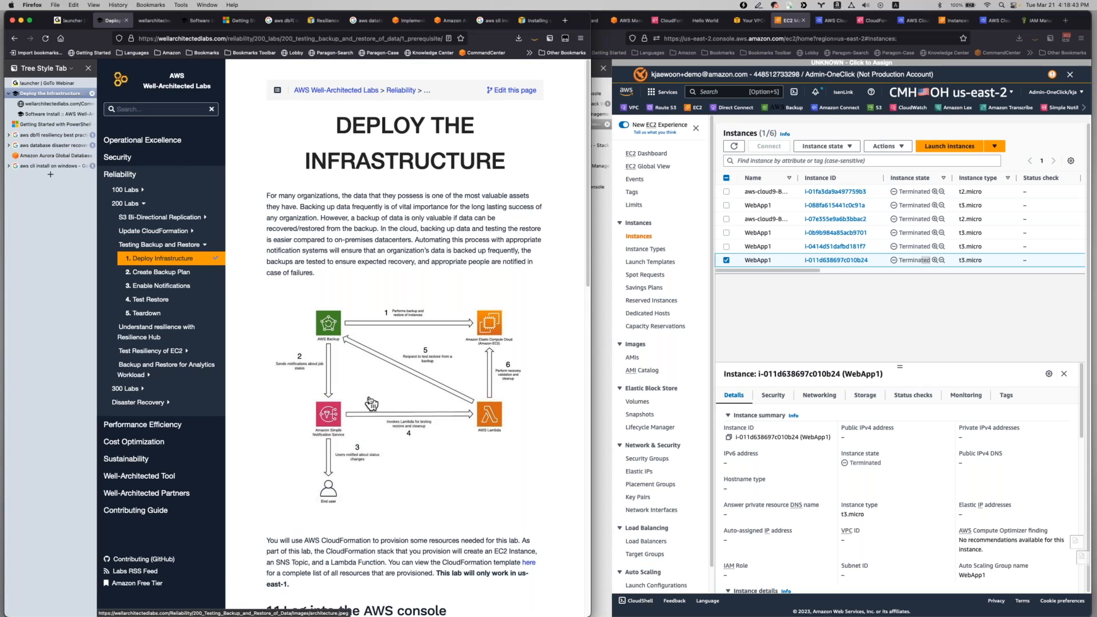
scroll(372, 403, down, 2)
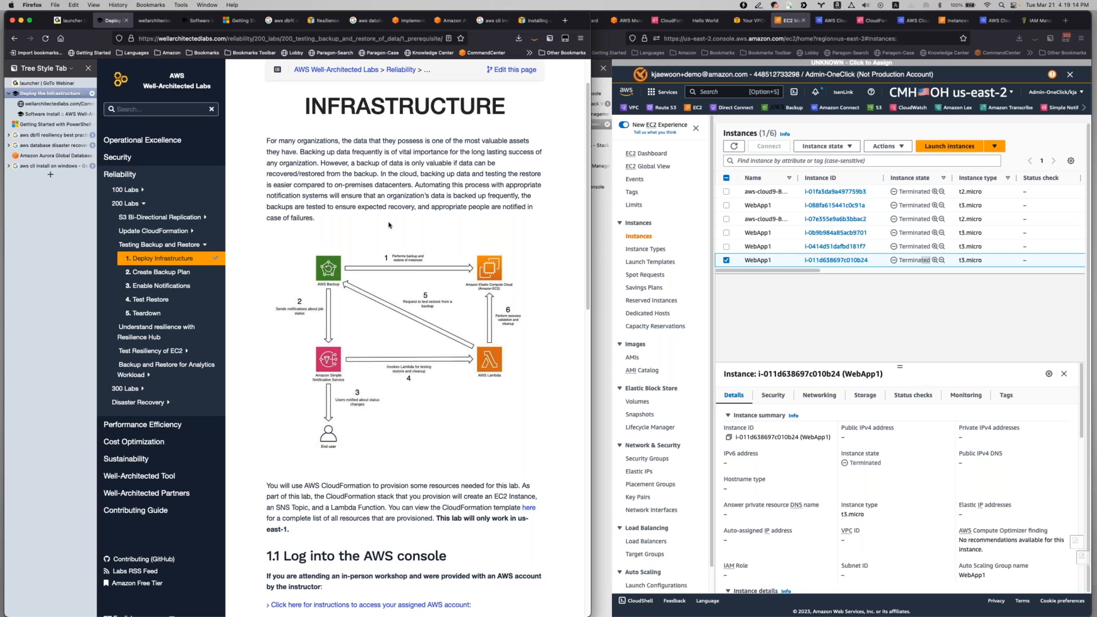
scroll(389, 225, down, 1)
scroll(390, 227, down, 6)
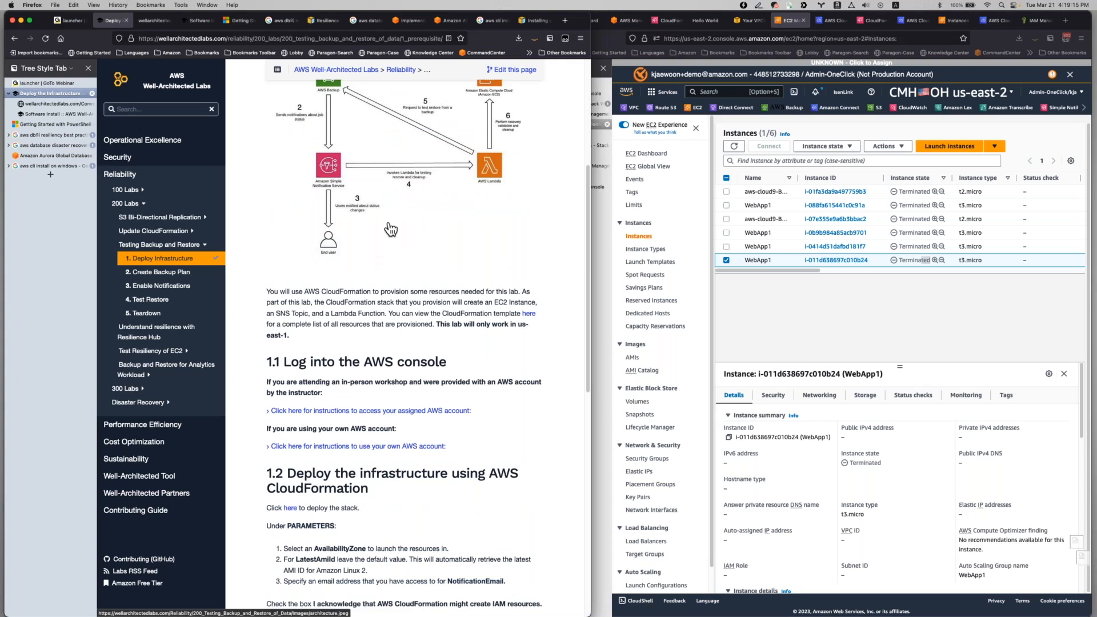
scroll(391, 230, down, 1)
scroll(390, 230, up, 6)
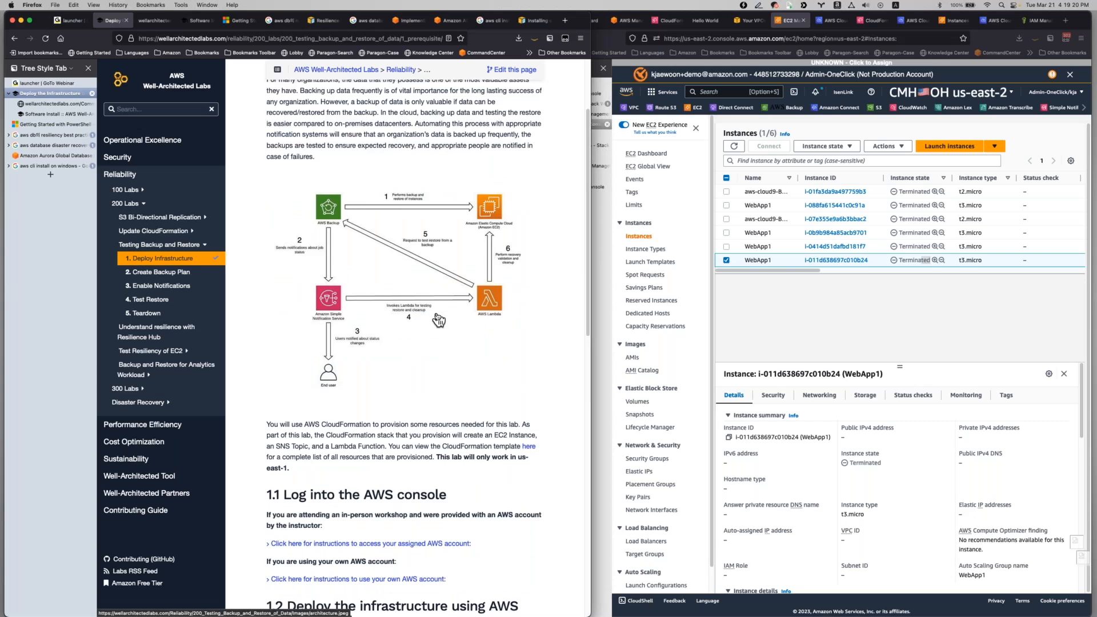
click(956, 96)
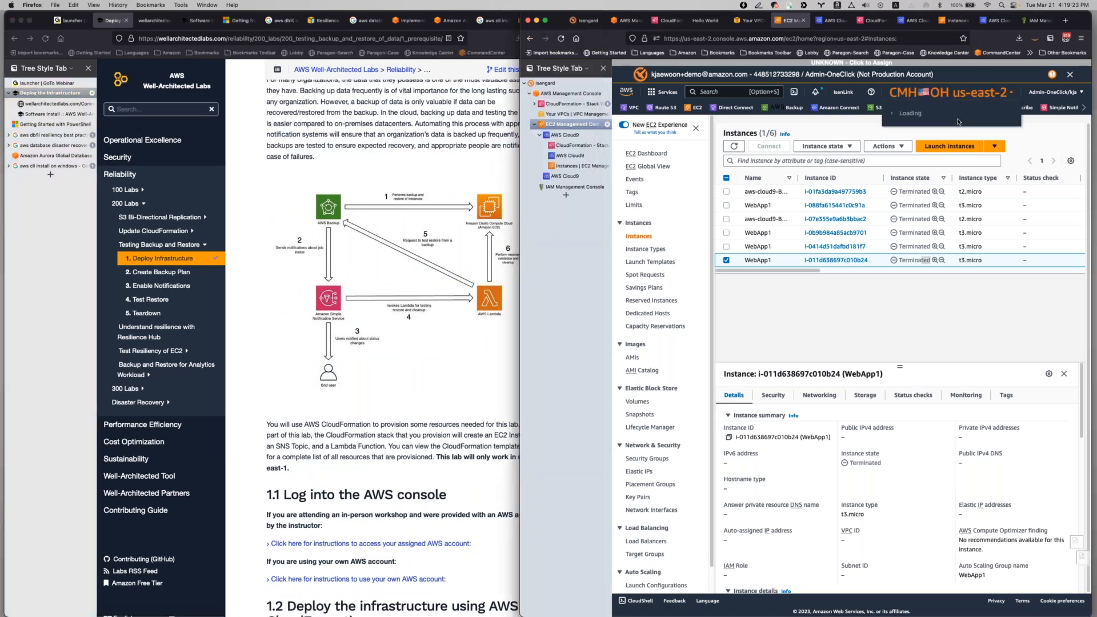
- Switch the EC2 instance list to US East (N. Virginia) us-east-1, which has no instances
click(956, 118)
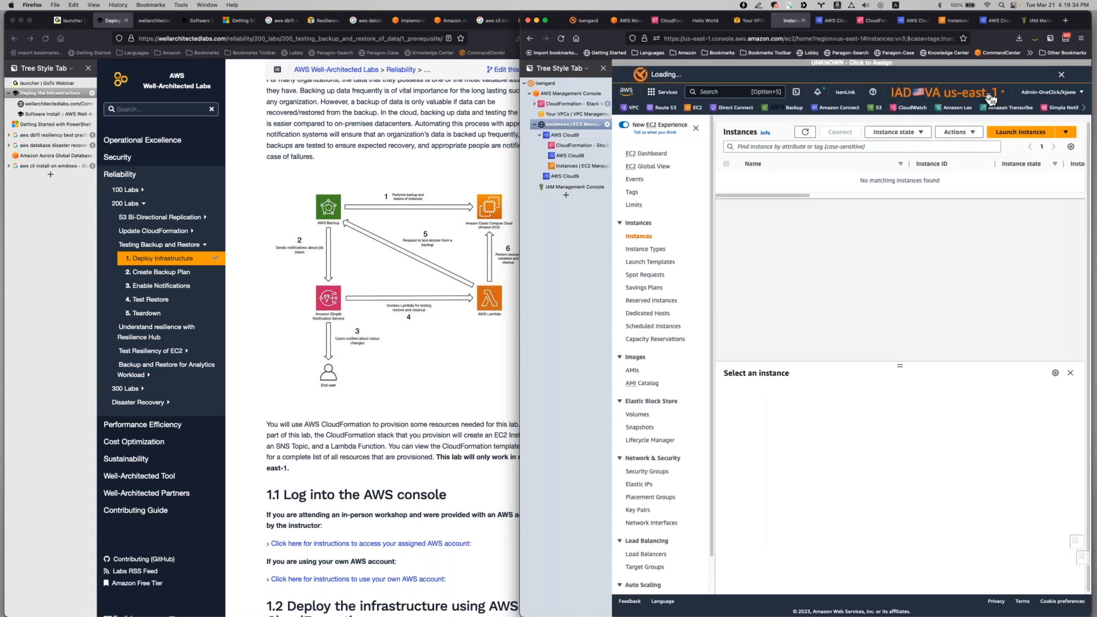
scroll(415, 275, down, 1)
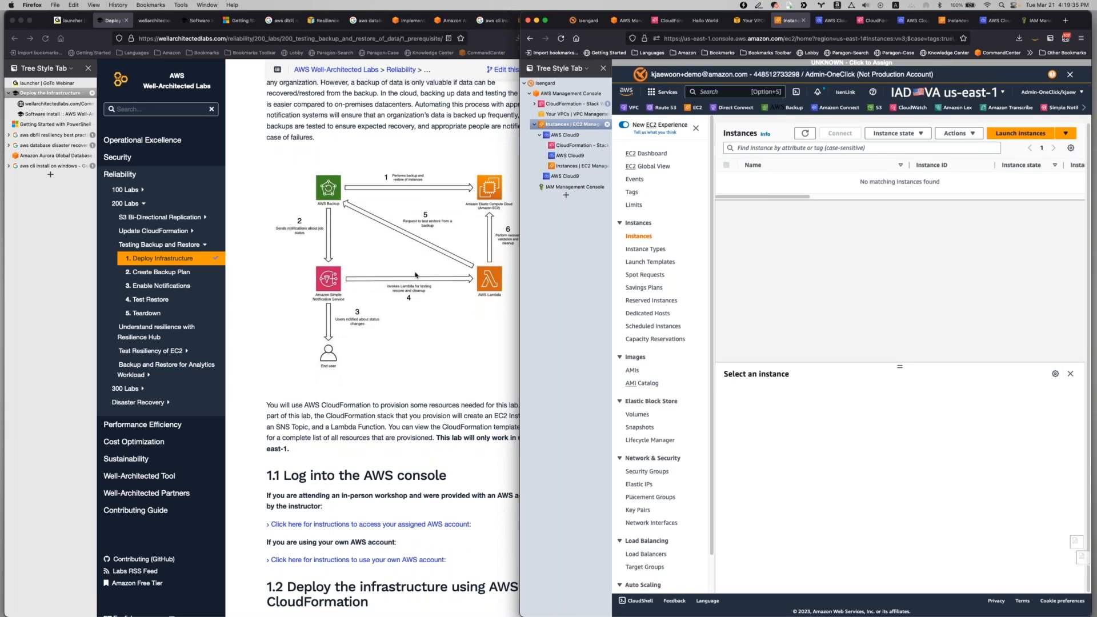
scroll(415, 275, down, 5)
scroll(418, 274, down, 3)
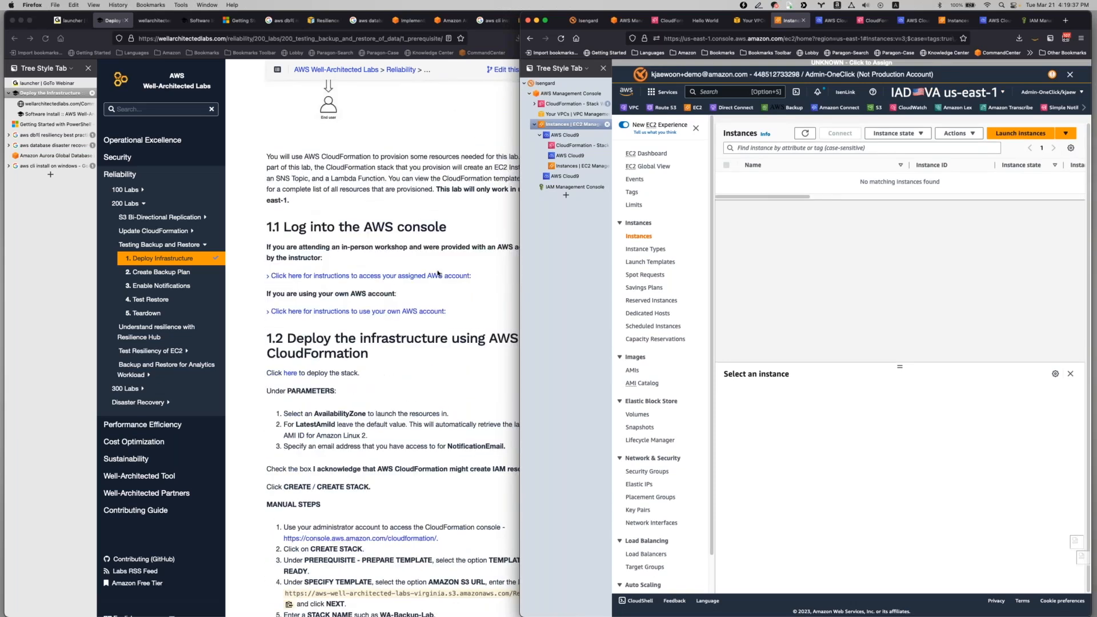
- Scroll the lab guide down and highlight the NotificationEmail parameter name
click(437, 274)
scroll(437, 273, down, 1)
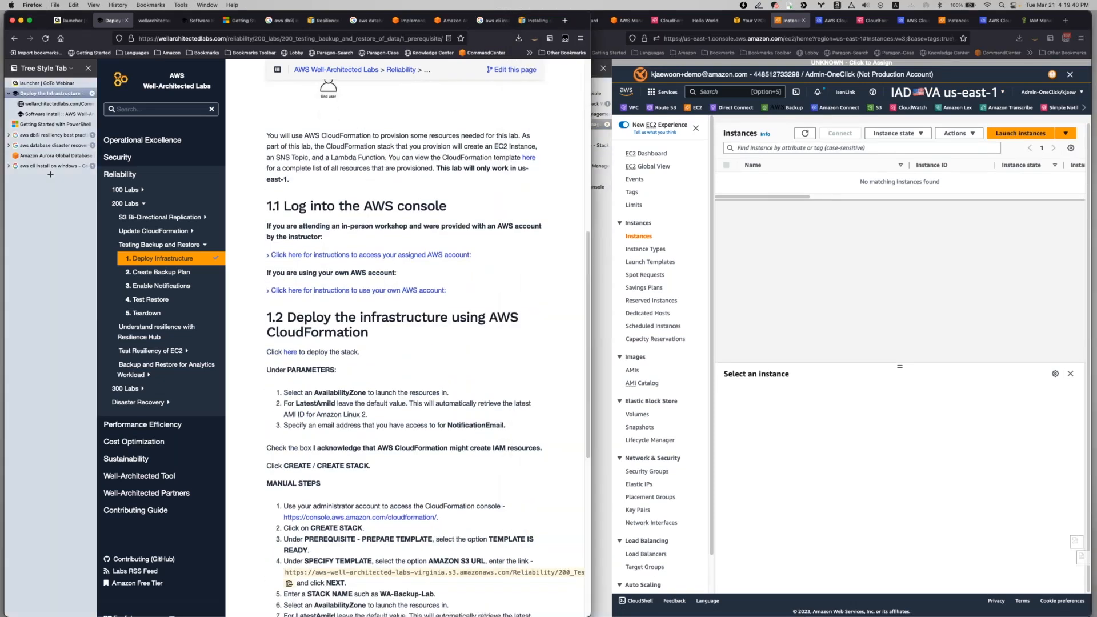
scroll(456, 335, down, 3)
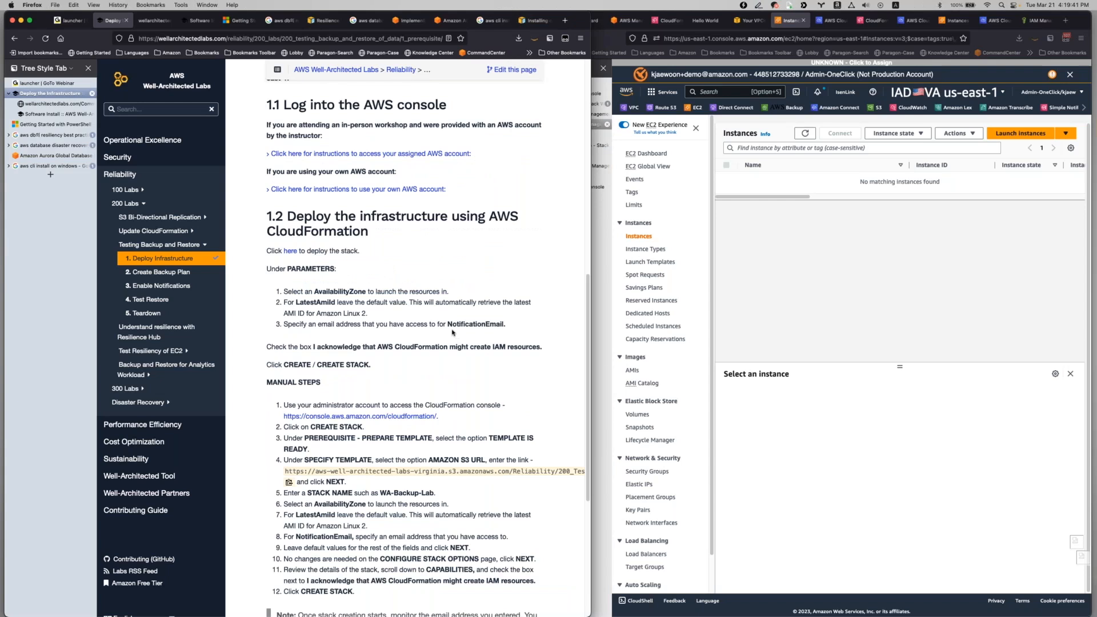
drag(451, 330, 510, 345)
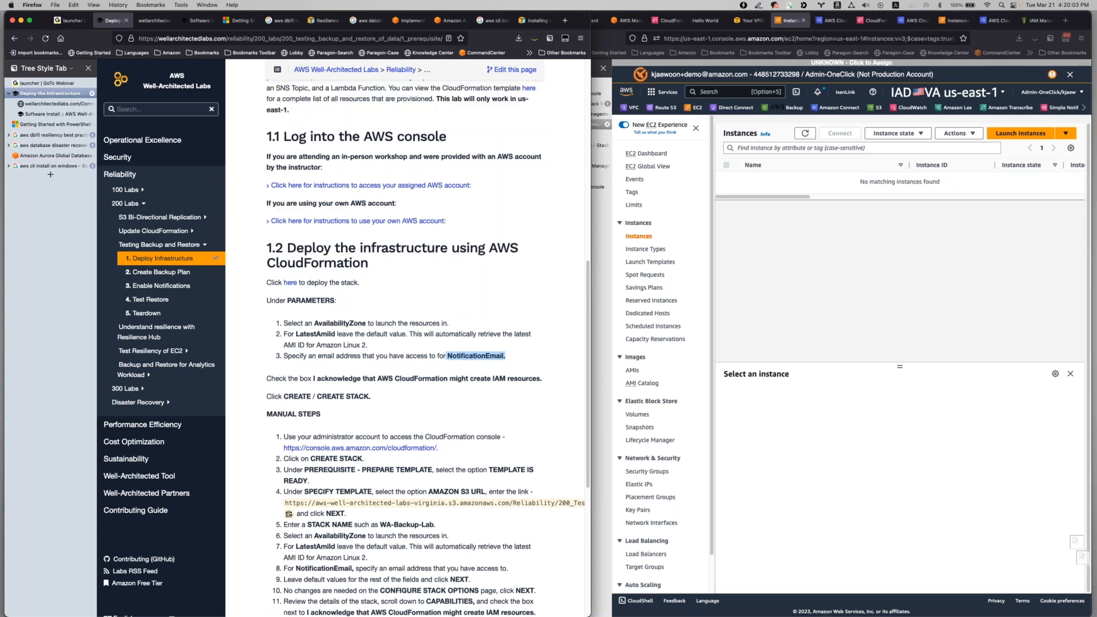
- Copy the backup-lab template's S3 URL from the lab guide's CloudFormation deployment steps
scroll(408, 342, down, 4)
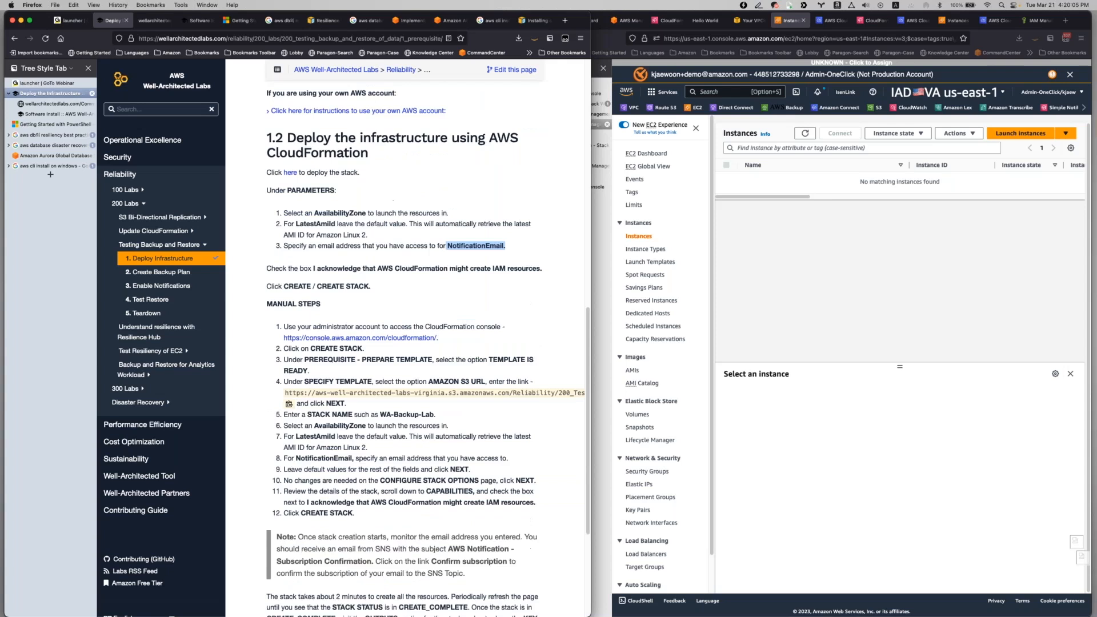
scroll(470, 335, down, 1)
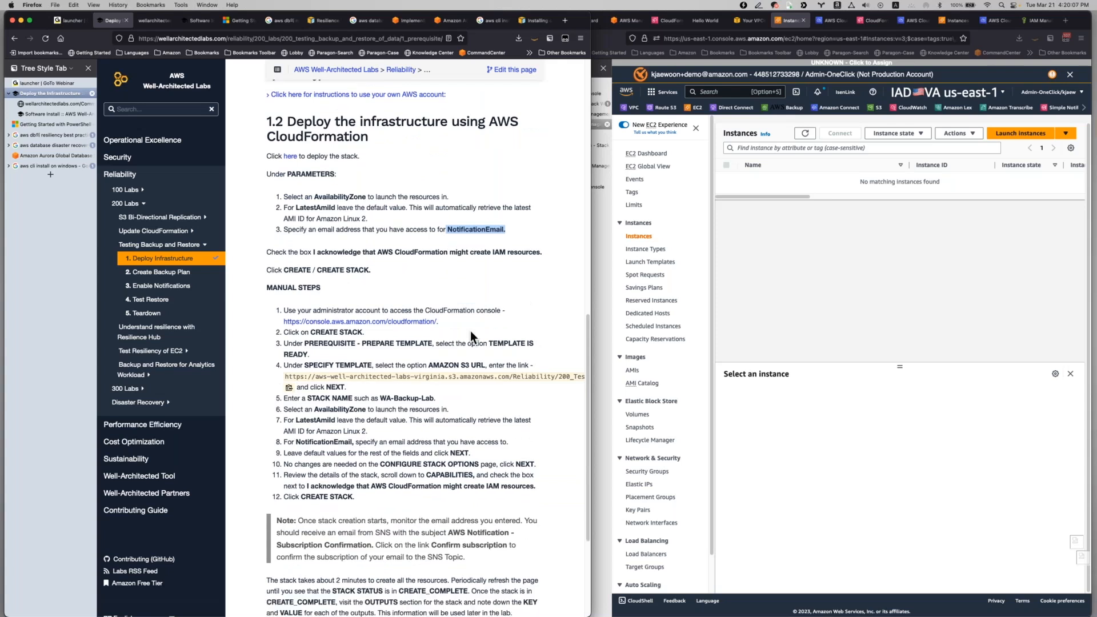
scroll(471, 330, down, 2)
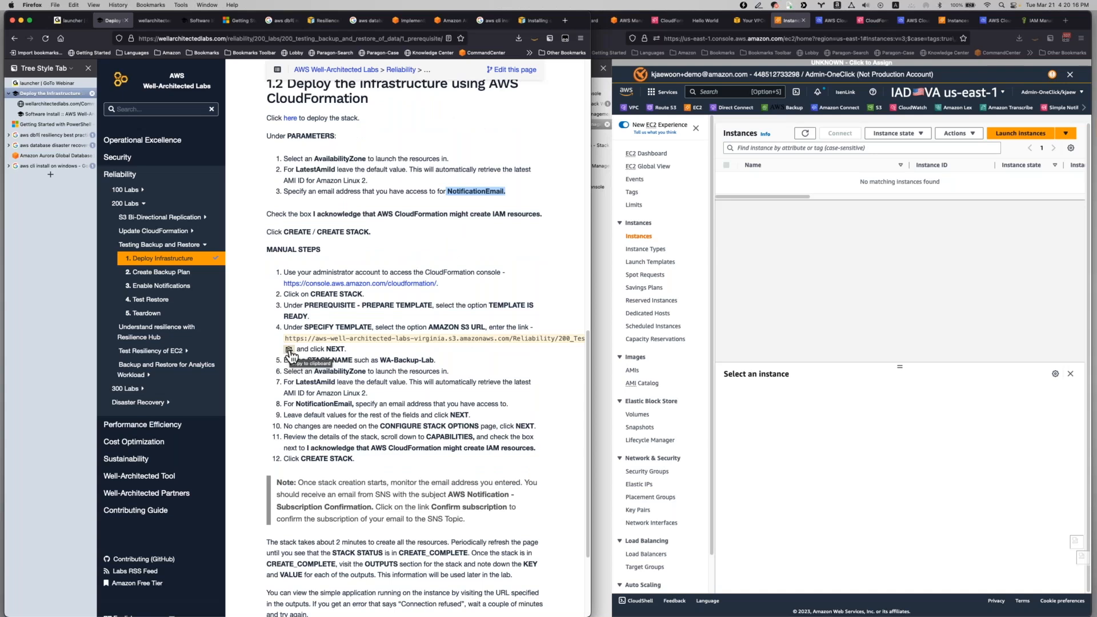
click(289, 350)
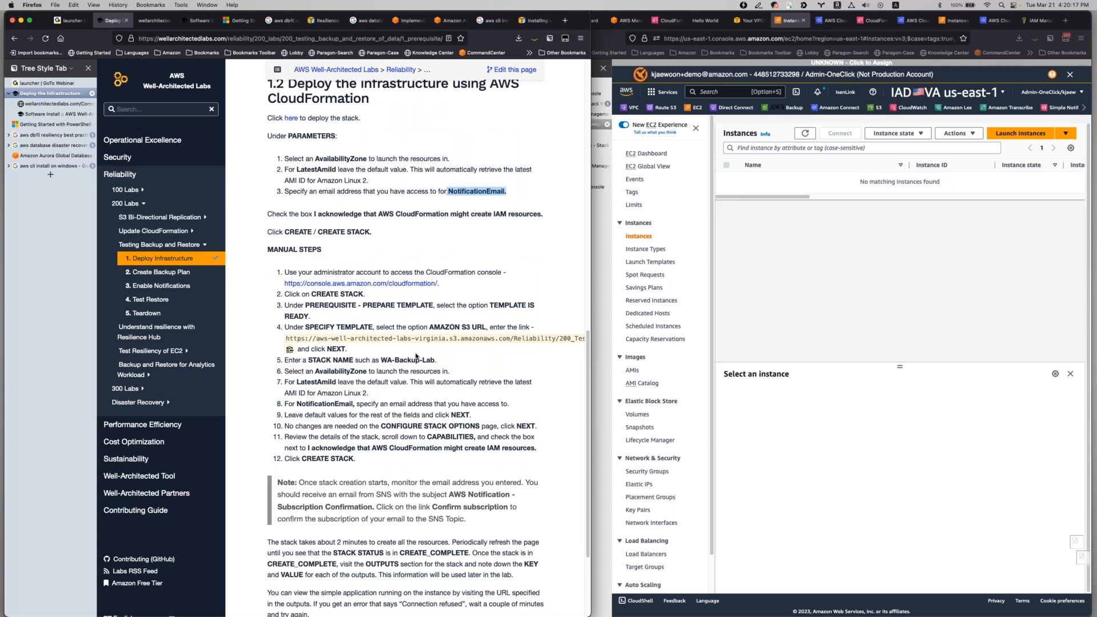
click(290, 351)
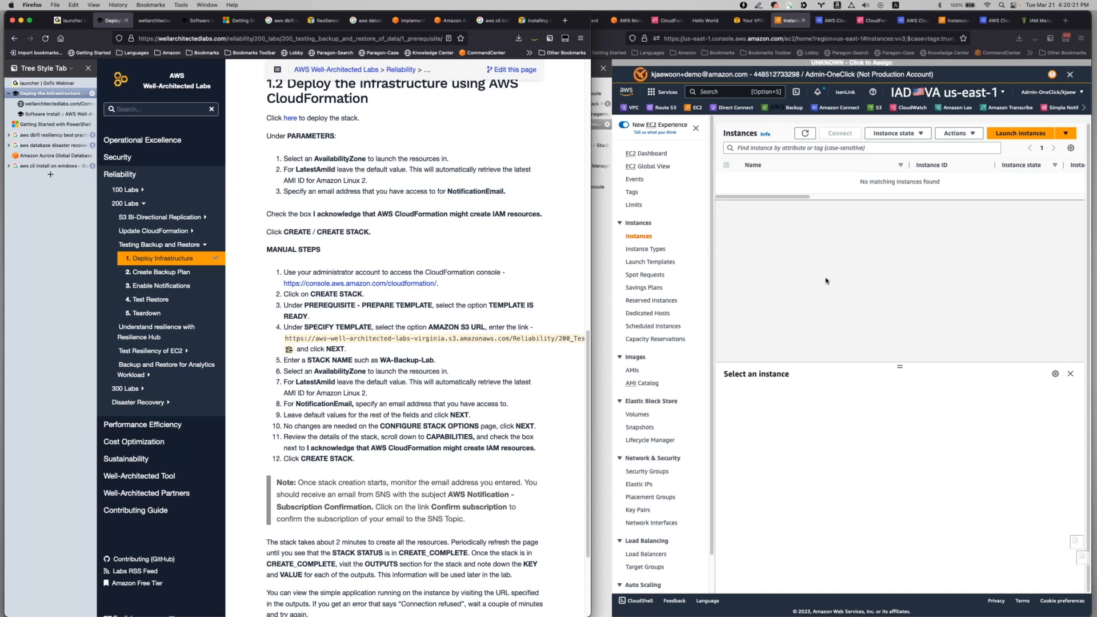
click(946, 92)
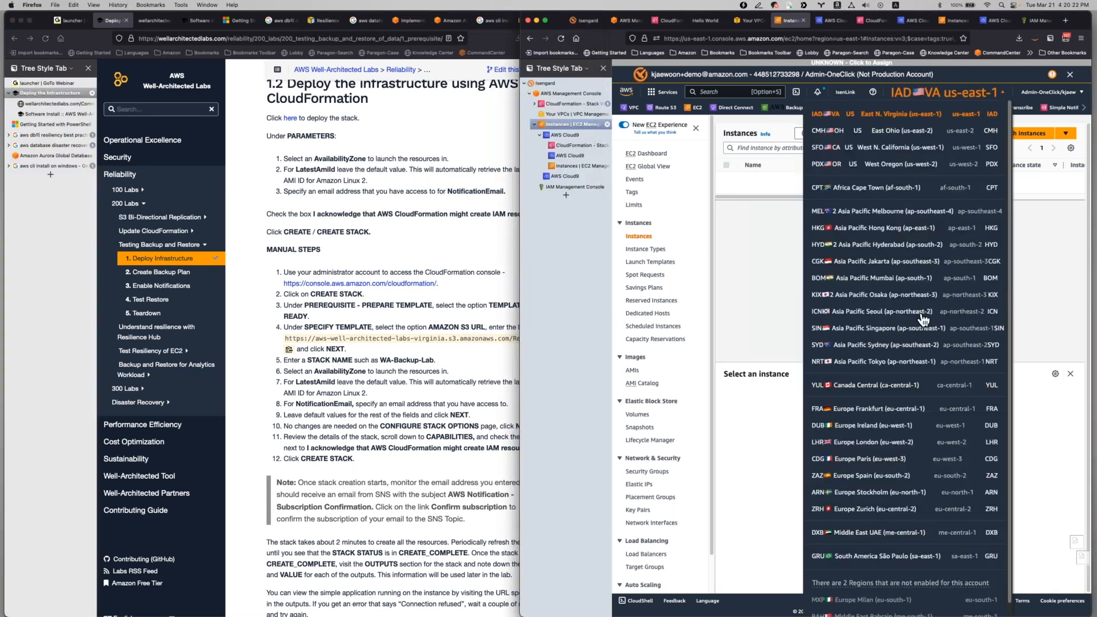
- Switch the console to the Seoul region and open CloudFormation from the favorites bar
click(882, 316)
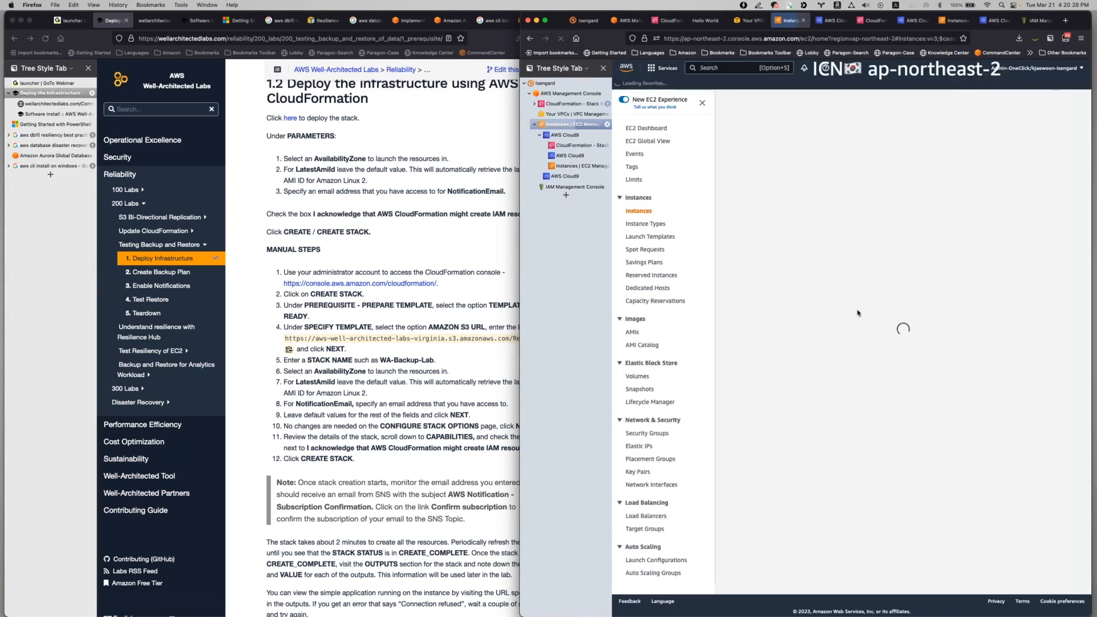
scroll(1017, 109, right, 2)
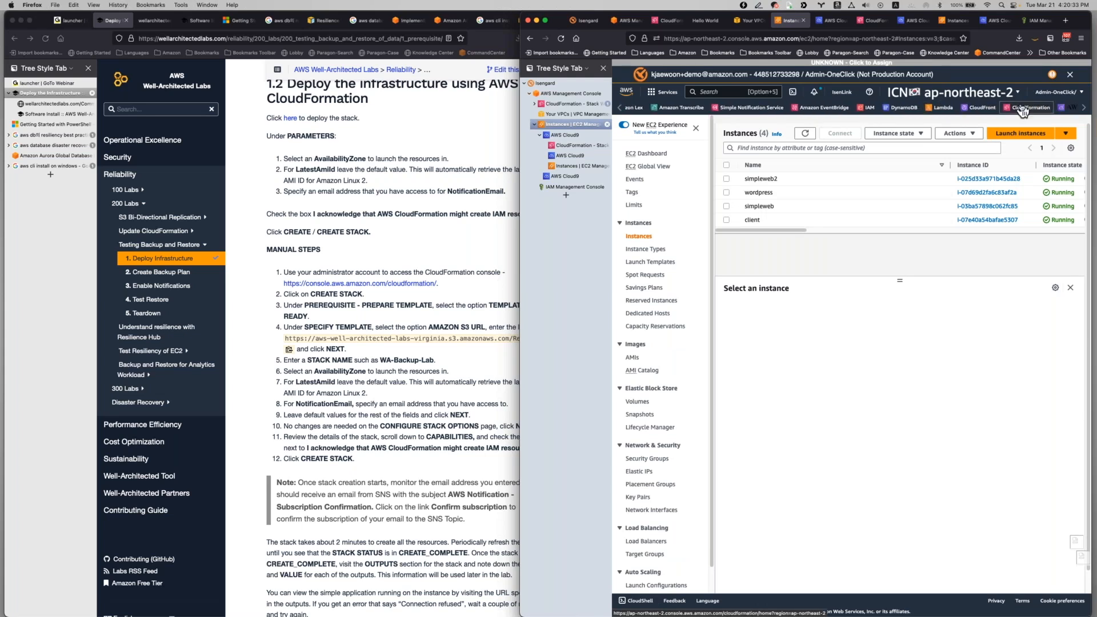
click(1022, 110)
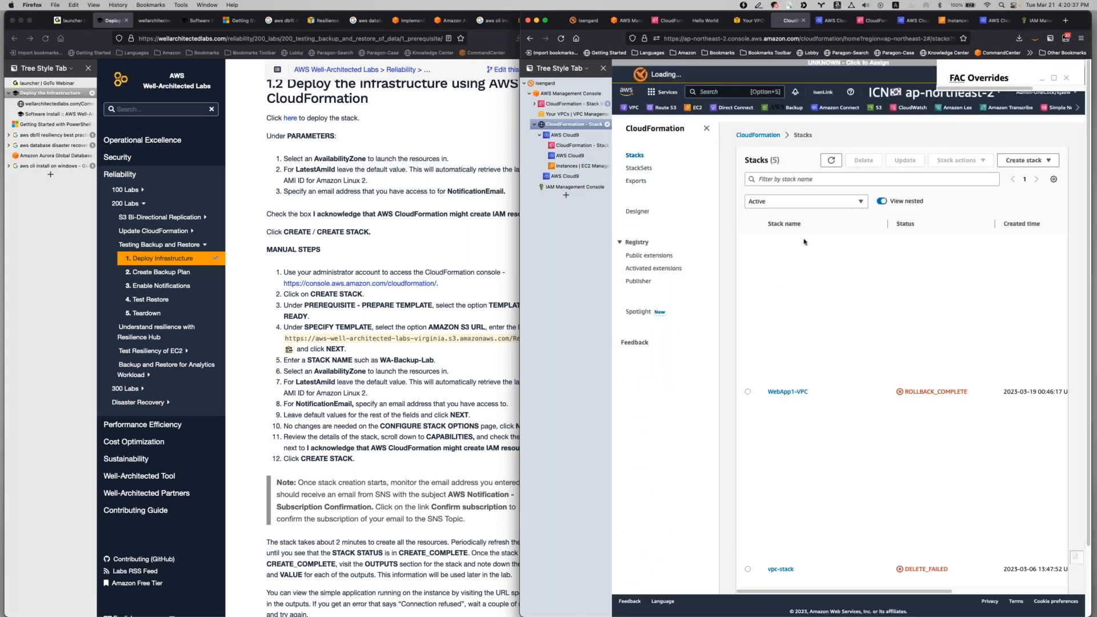
click(211, 57)
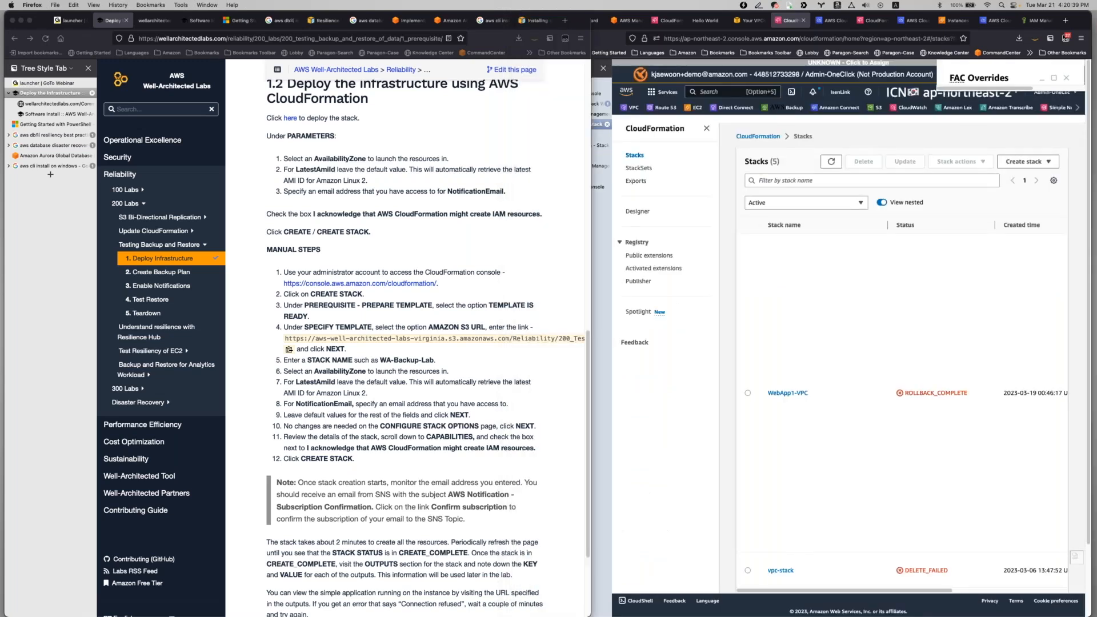
key(super+l)
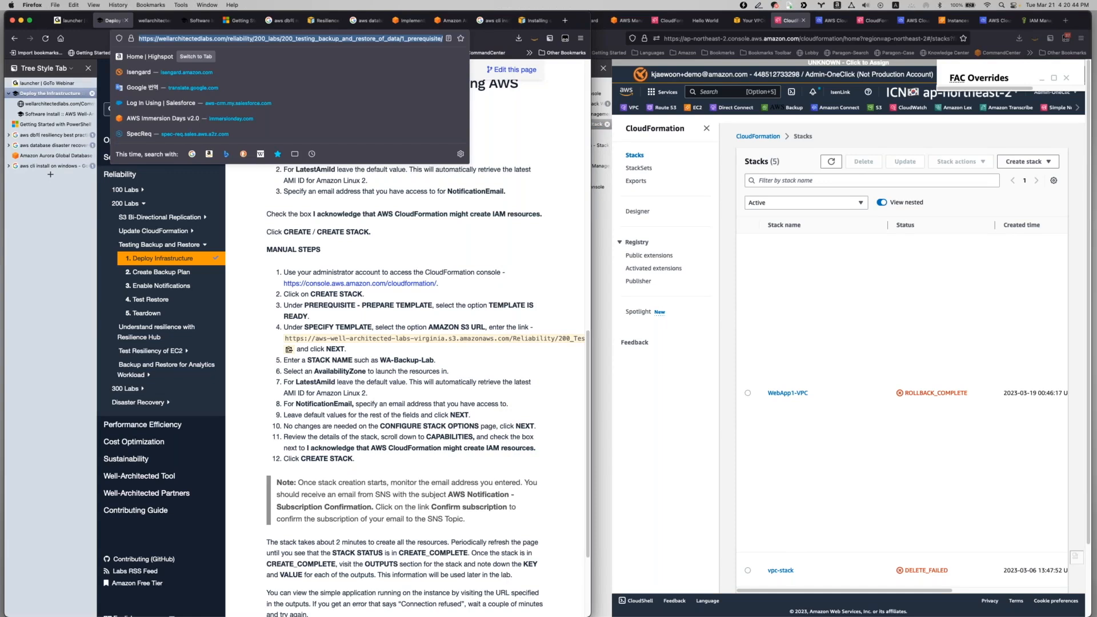
click(410, 260)
- Delete the failed WebApp1-VPC stack, select vpc-stack, and begin creating a new stack
click(845, 285)
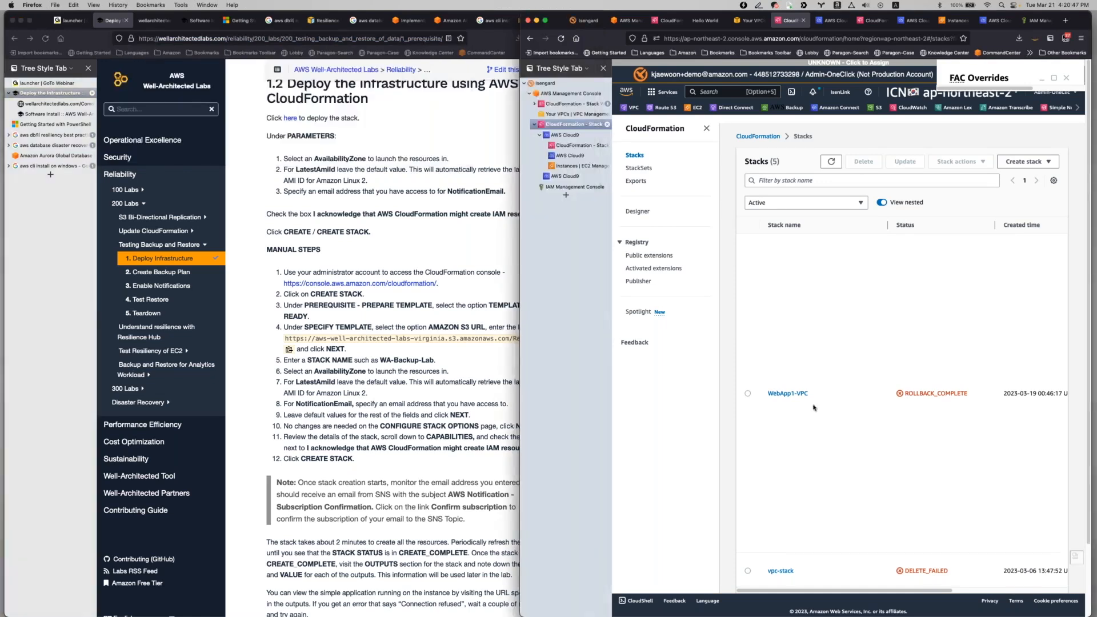
click(861, 240)
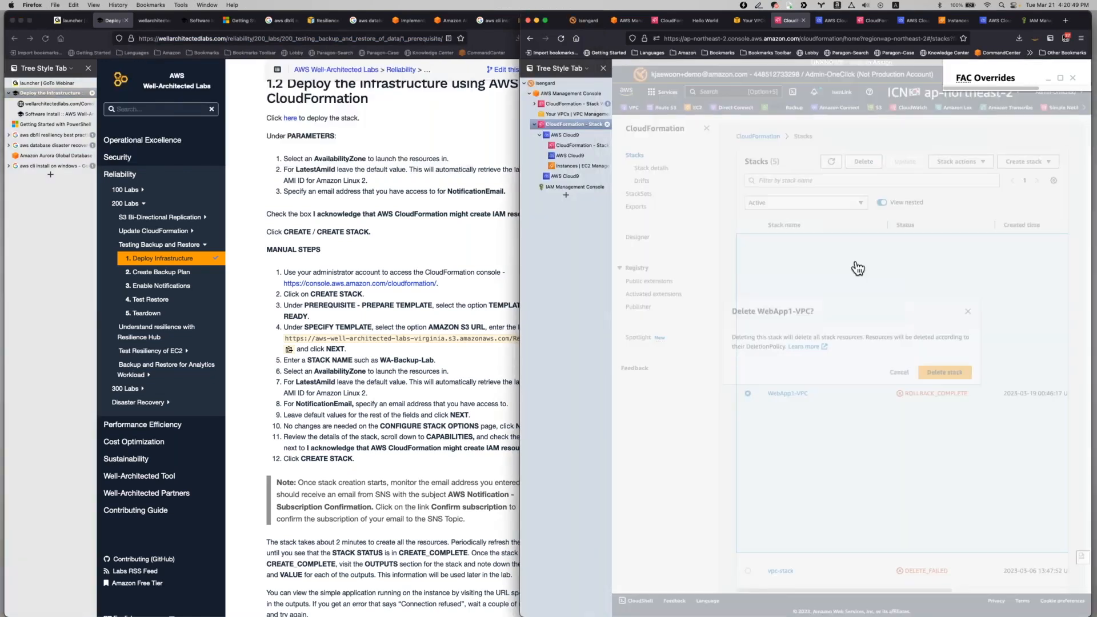
scroll(838, 388, down, 1)
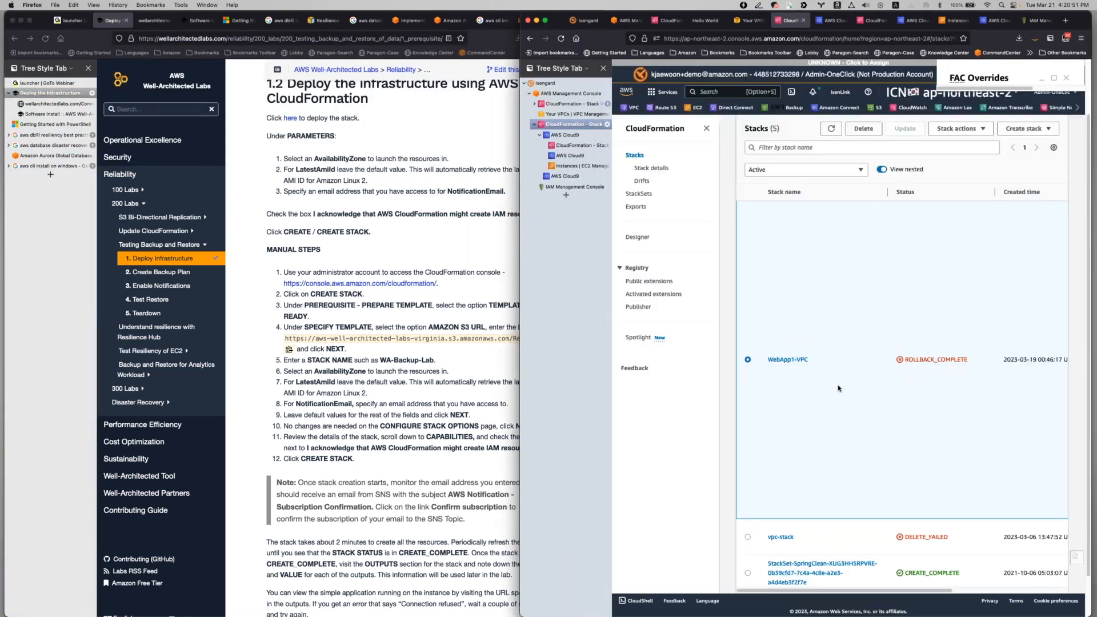
click(748, 537)
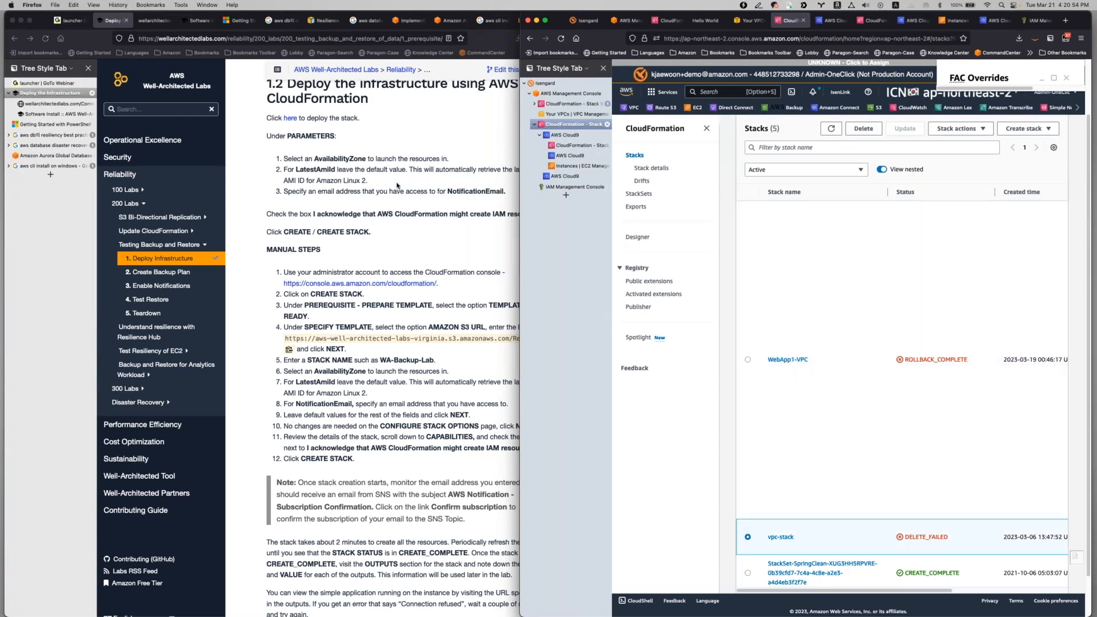
click(392, 210)
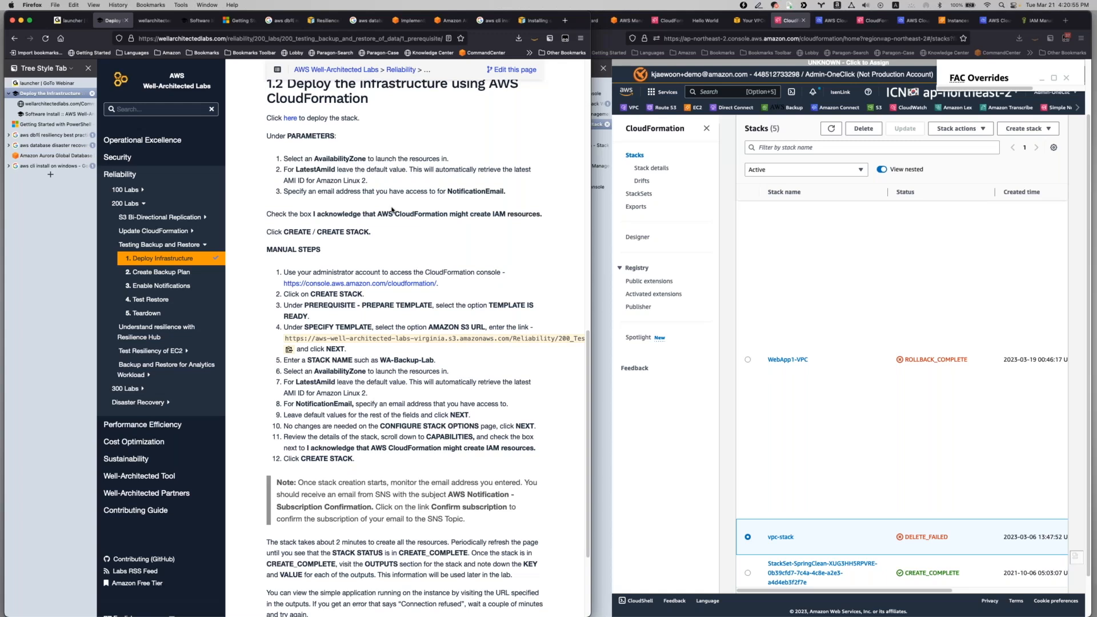
click(763, 366)
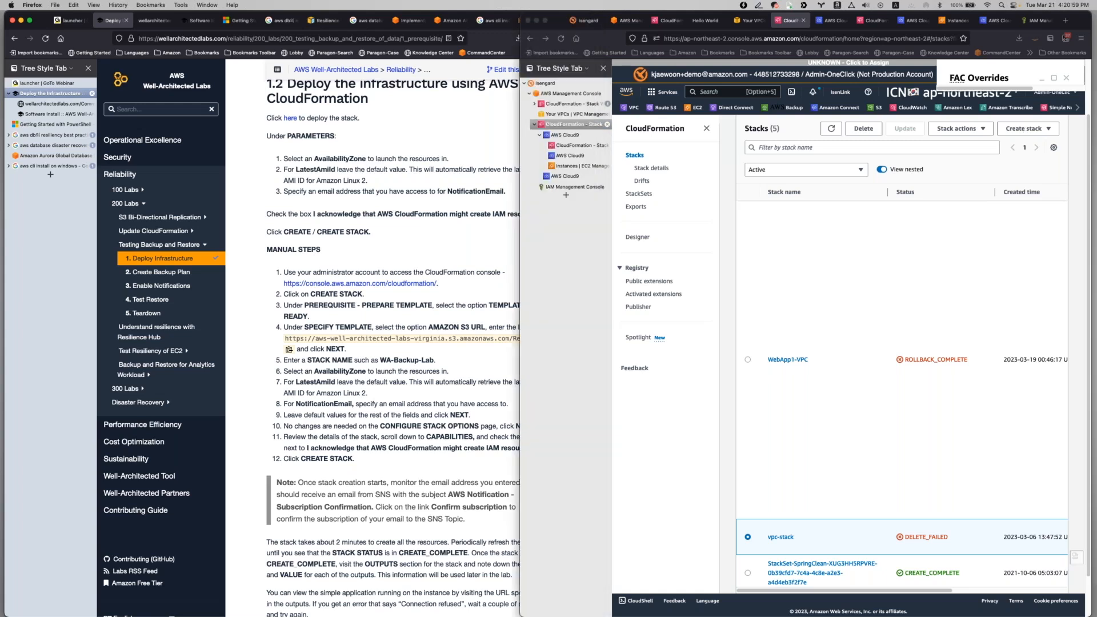
click(1026, 130)
- Paste the backup-lab template S3 URL, name the stack WA-Backup-Lab, and choose ap-northeast-2a
click(826, 409)
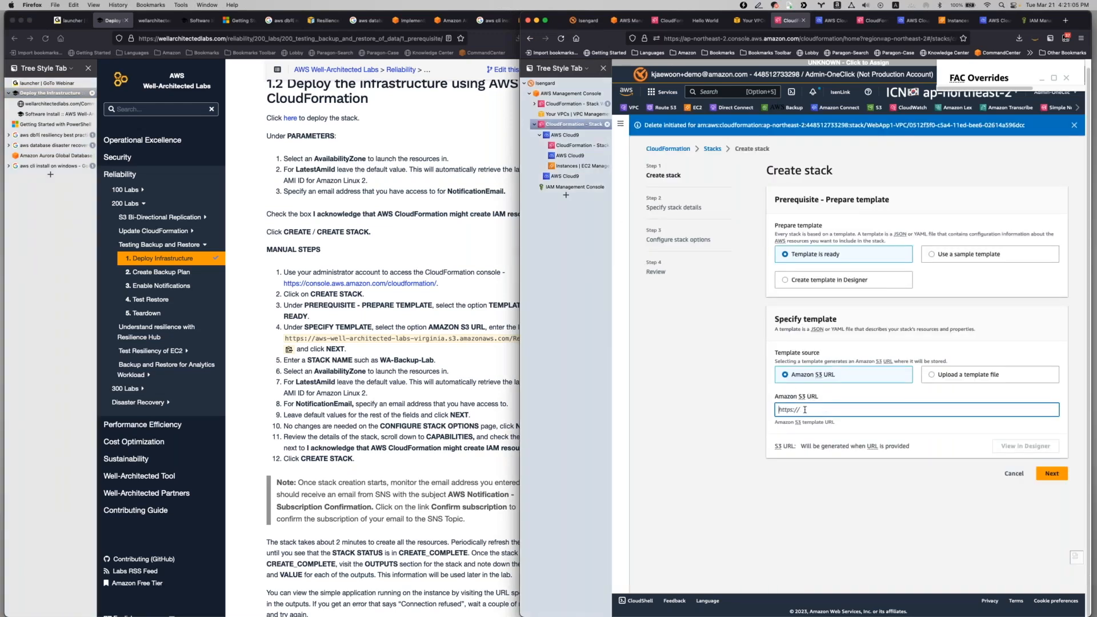
key(super+v)
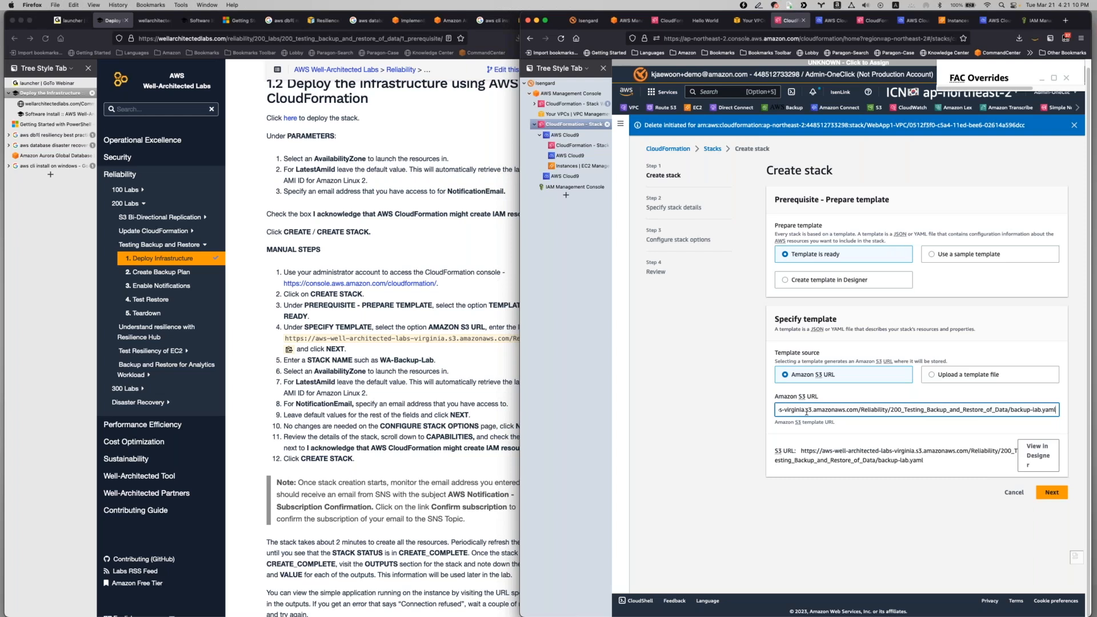
click(1057, 497)
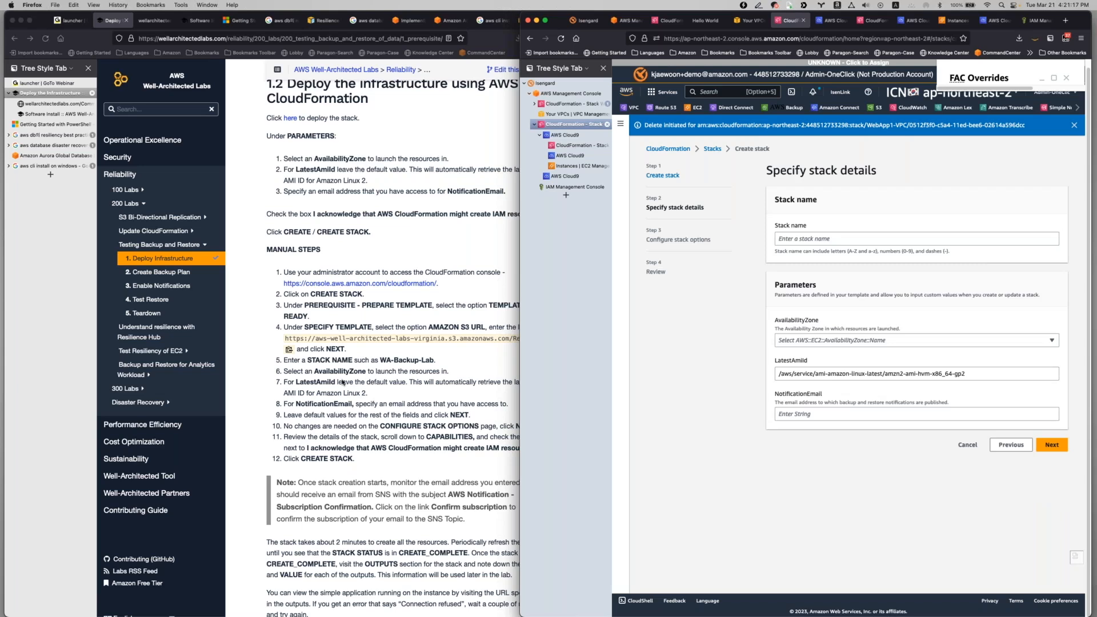
click(798, 239)
text(WA-)
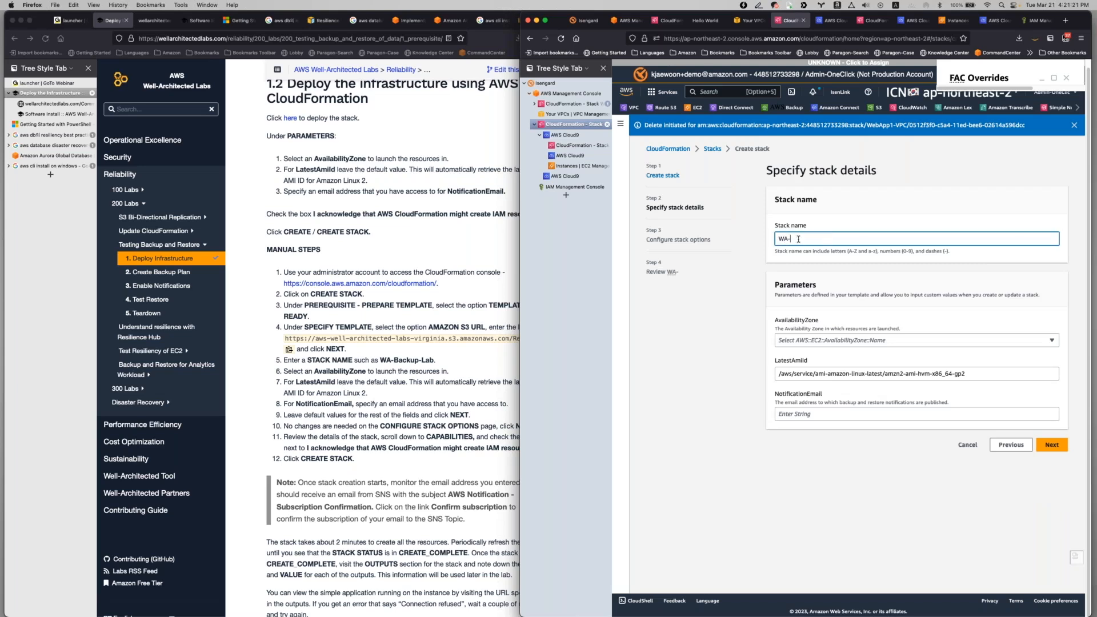
text(Backup-Lab)
click(826, 339)
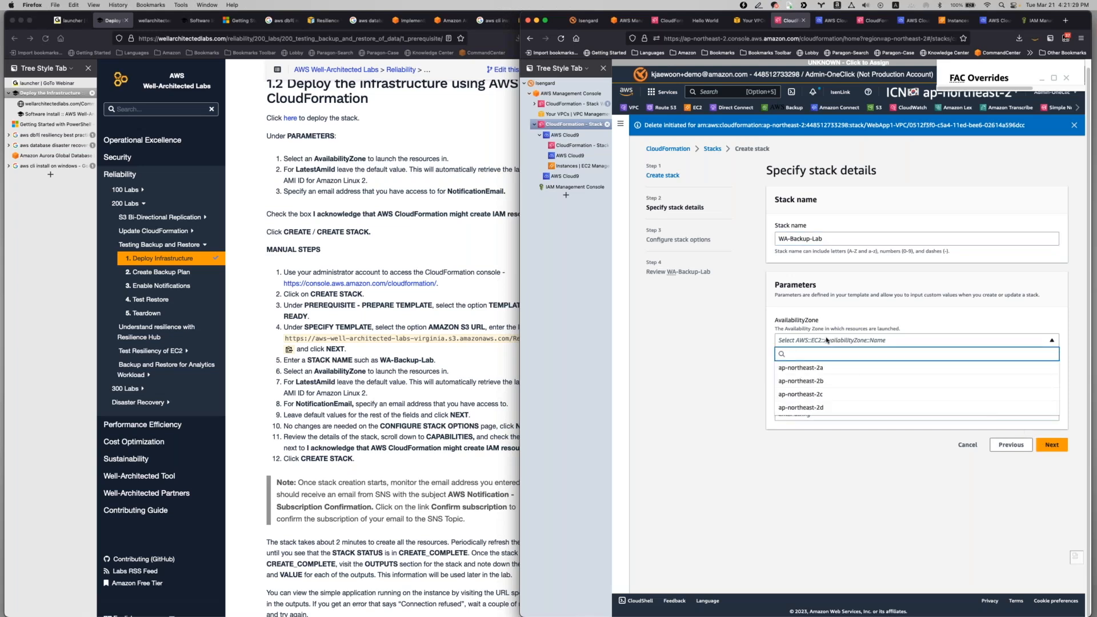
click(829, 370)
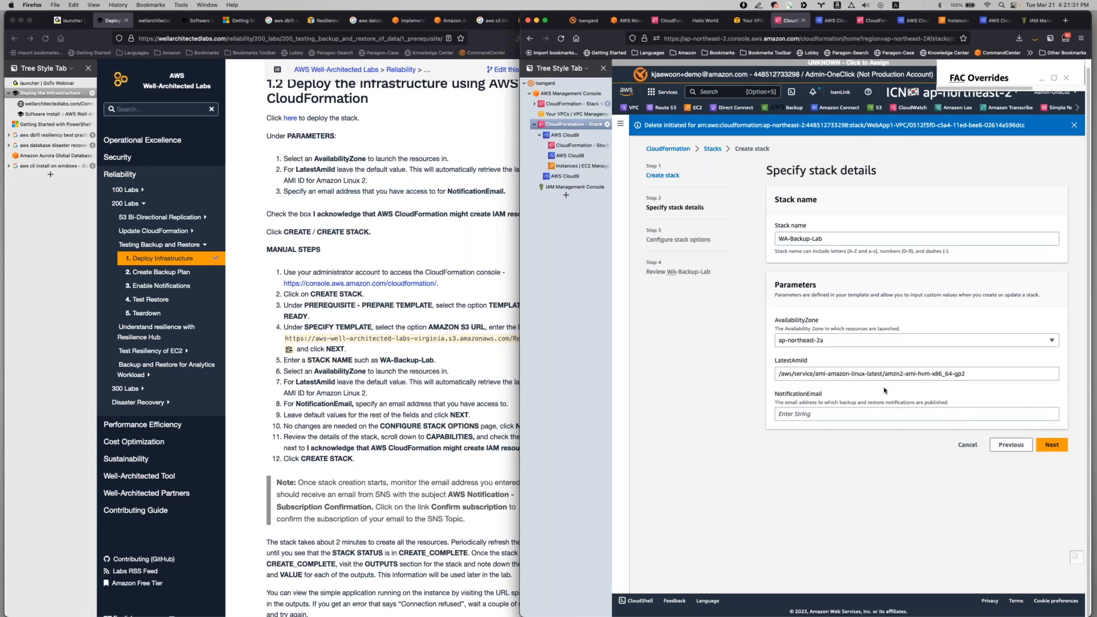
- Enter the notification e-mail, keep default options, acknowledge IAM resources, and submit the stack
click(824, 415)
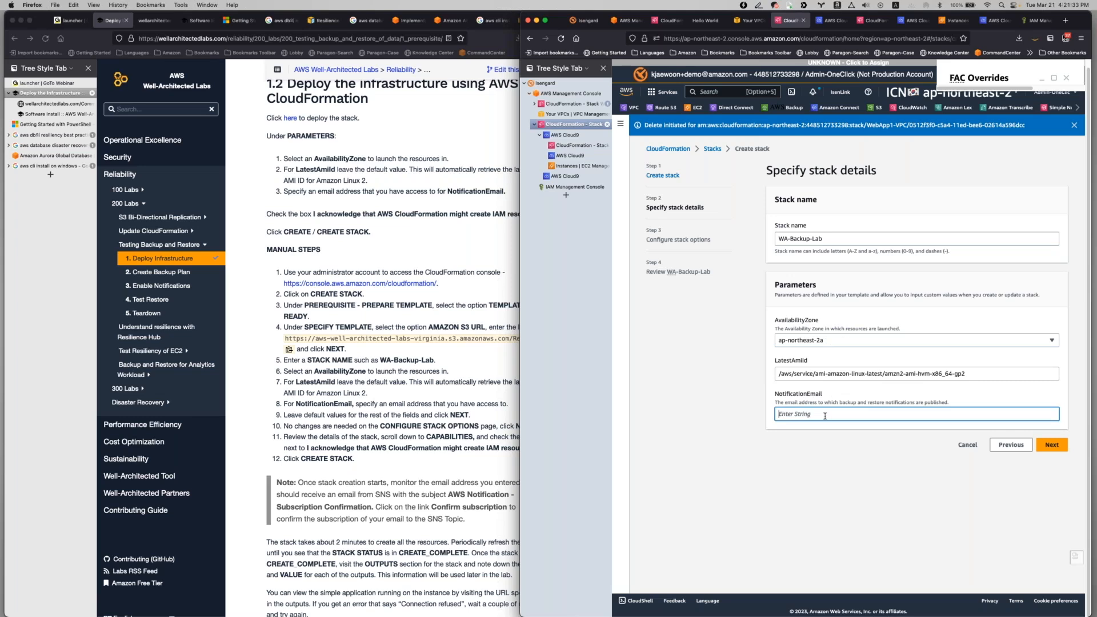
click(1051, 445)
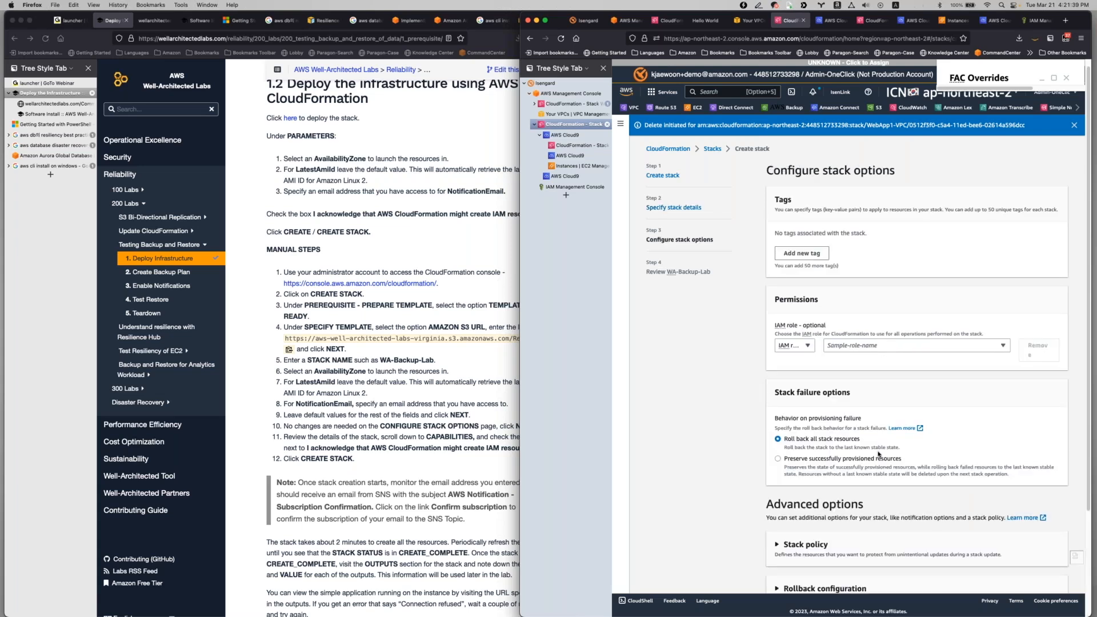
scroll(879, 453, down, 1)
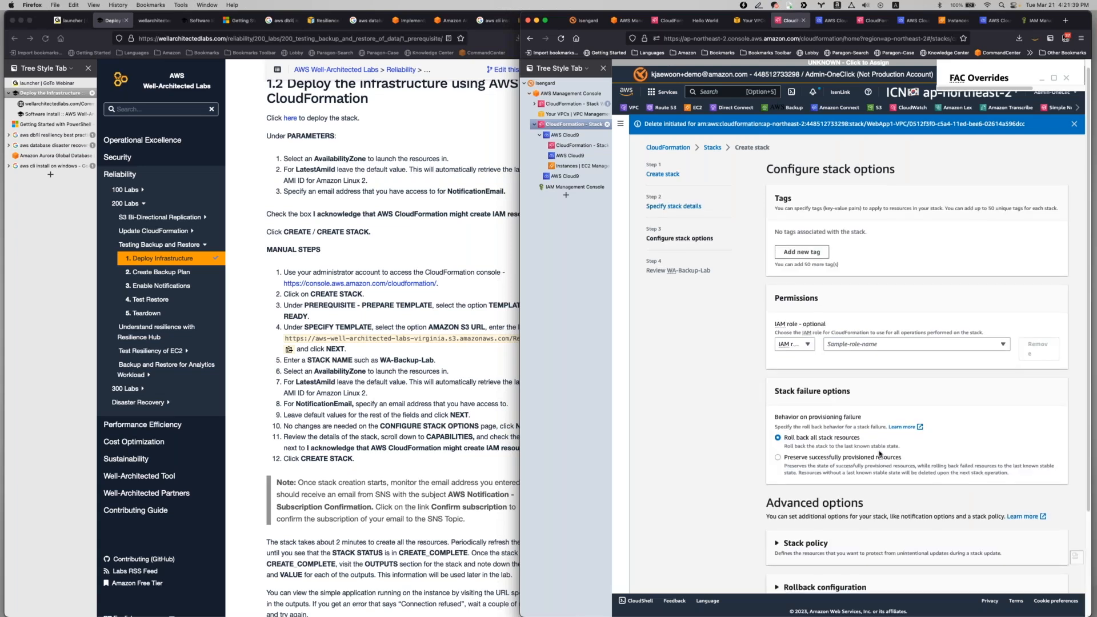
scroll(879, 454, down, 10)
click(1064, 583)
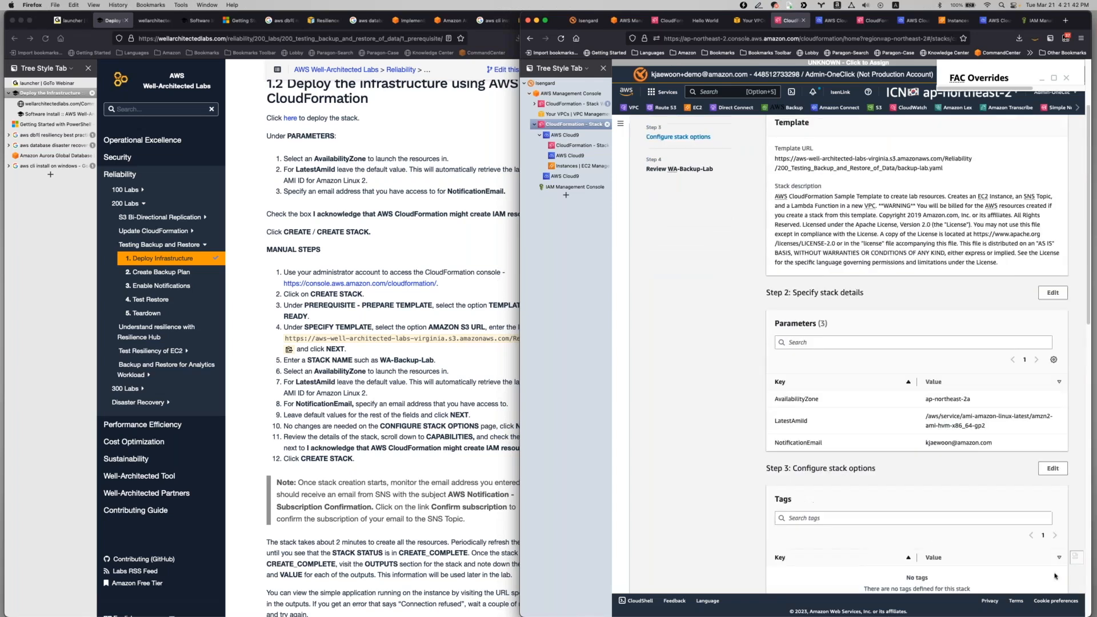
scroll(794, 544, down, 15)
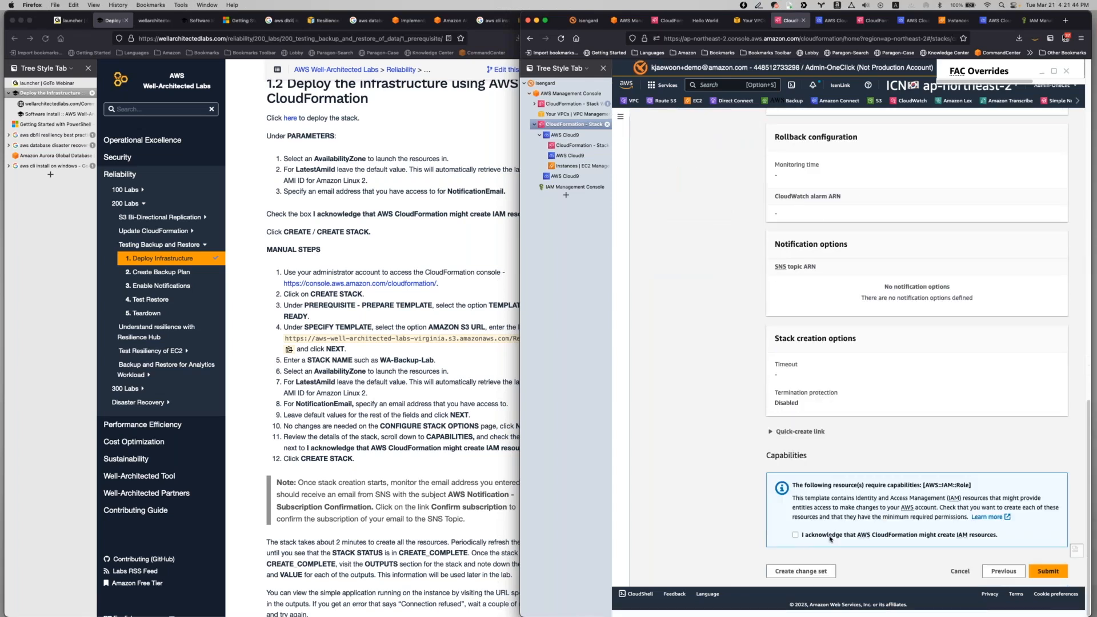
click(794, 543)
key(Return)
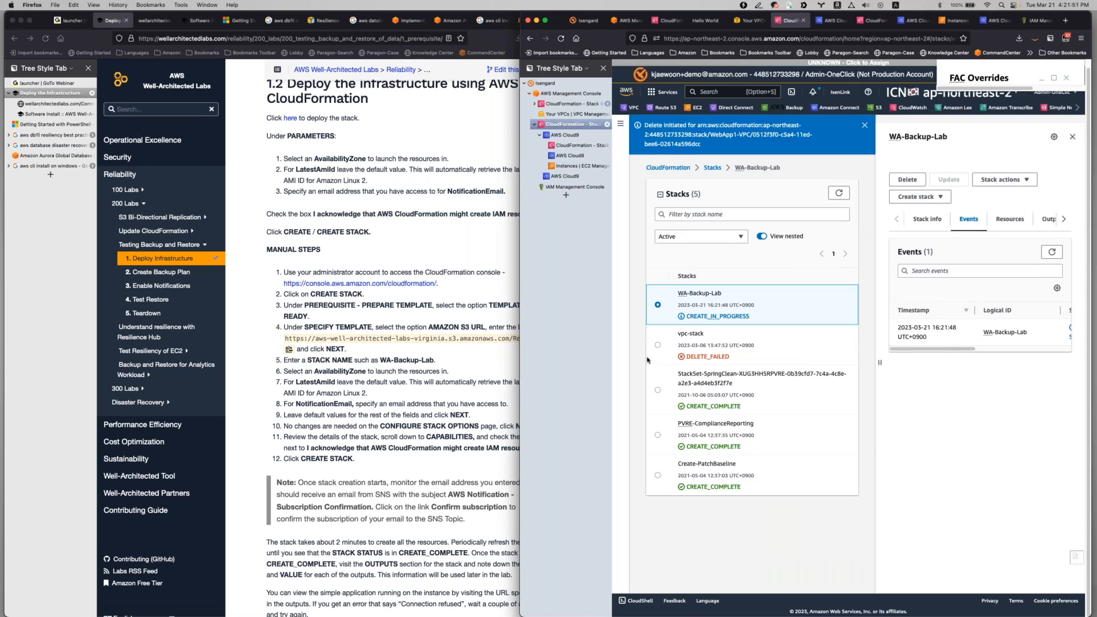
- Delete the vpc-stack stack while retaining its AttachInternetGateway resource
click(655, 347)
click(907, 179)
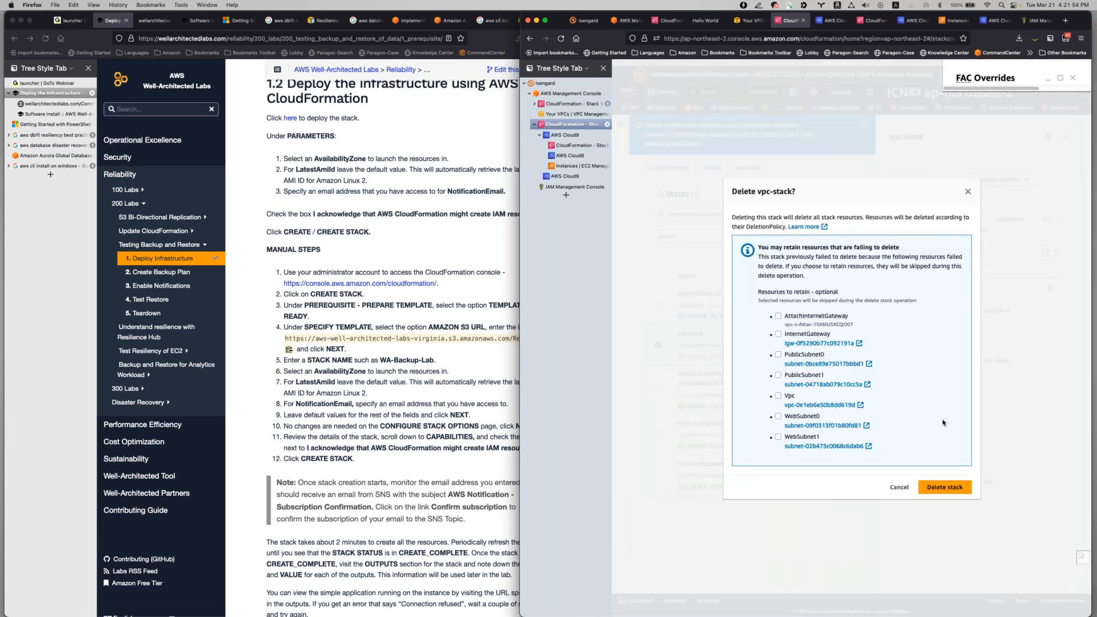
click(778, 315)
click(922, 486)
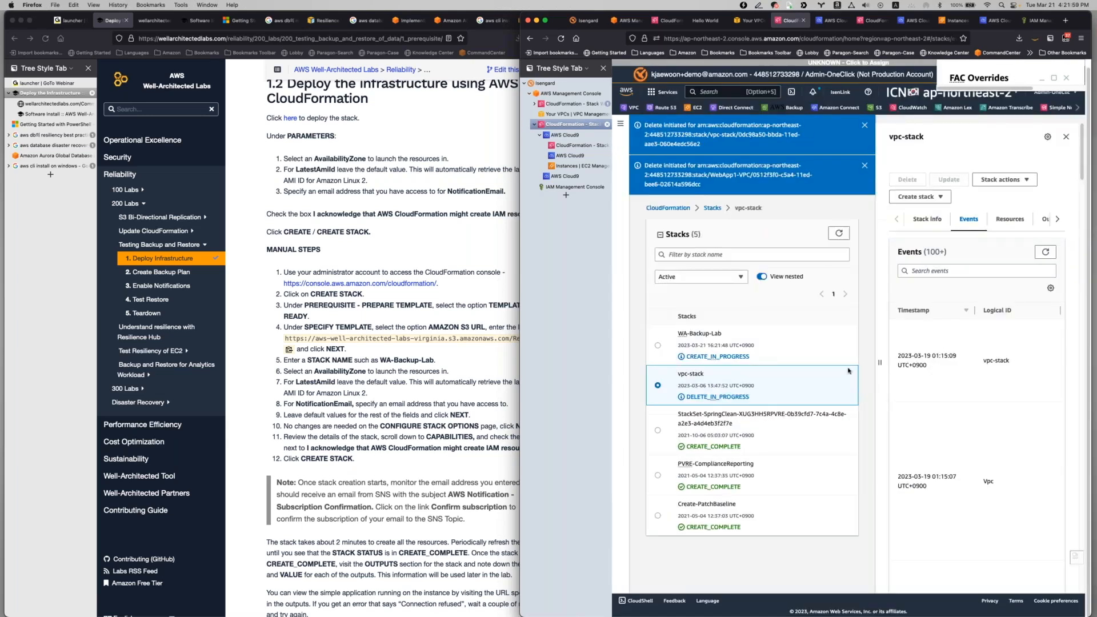
- Watch WA-Backup-Lab's events as VPC, InternetGateway and SNSTopic begin creating
click(774, 352)
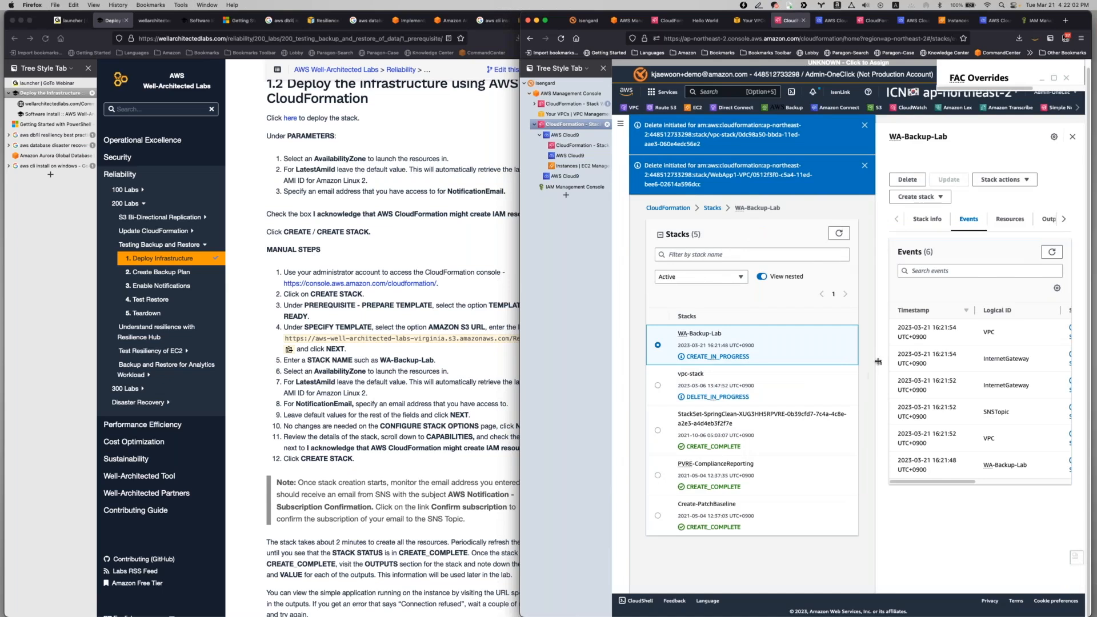
drag(878, 362, 787, 363)
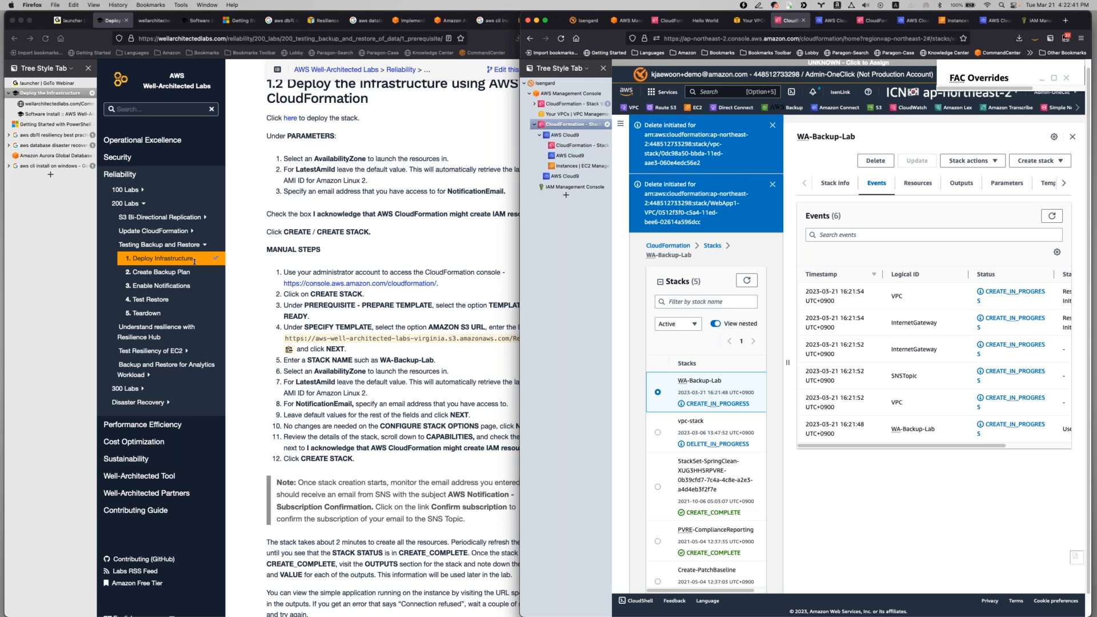
click(129, 387)
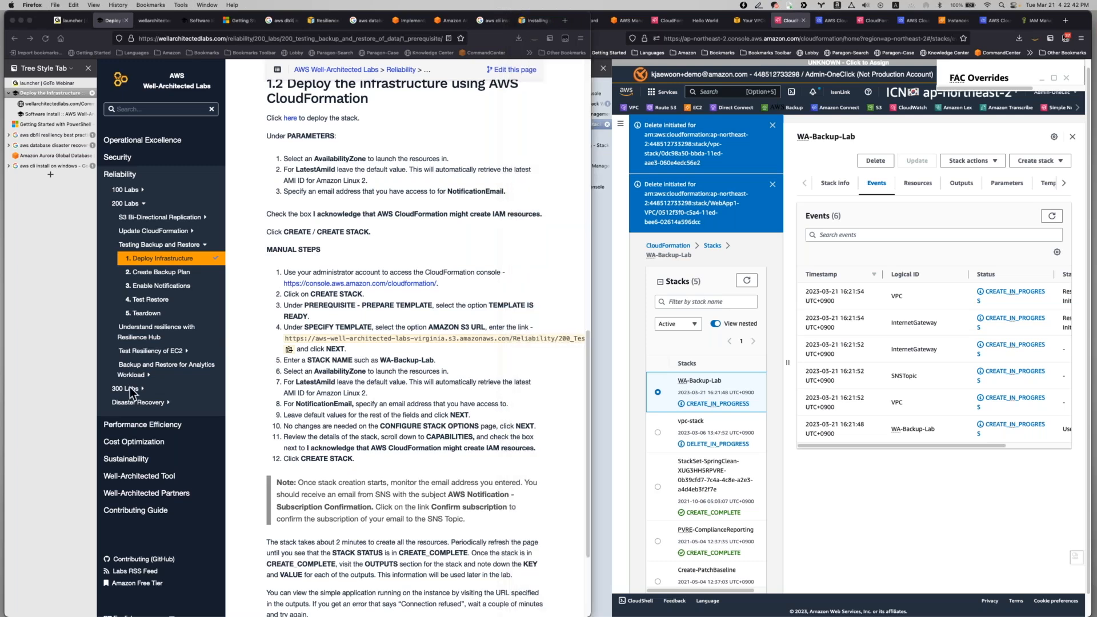
- Navigate the lab guide via 300 Labs and Disaster Recovery to Module 1: Backup and Restore's diagram
click(129, 388)
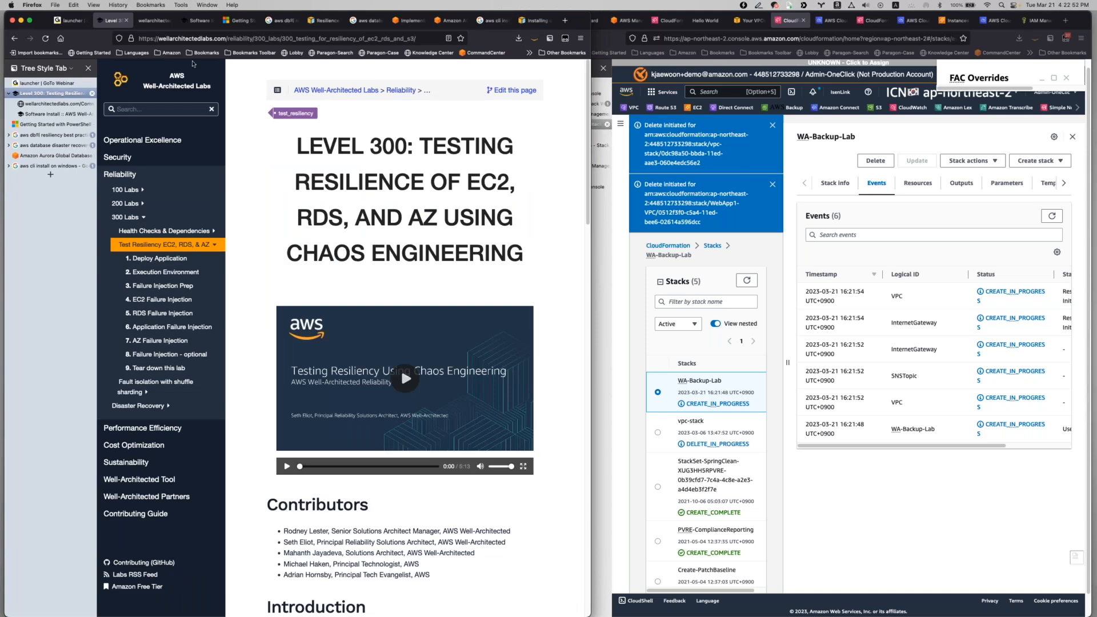
key(super+l)
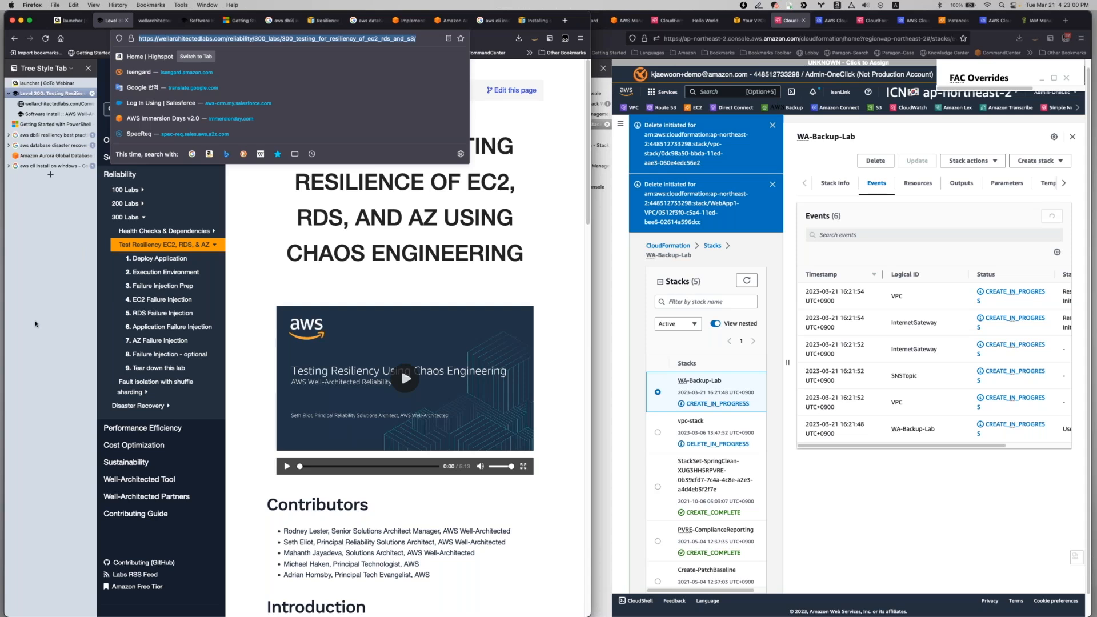
scroll(157, 393, down, 1)
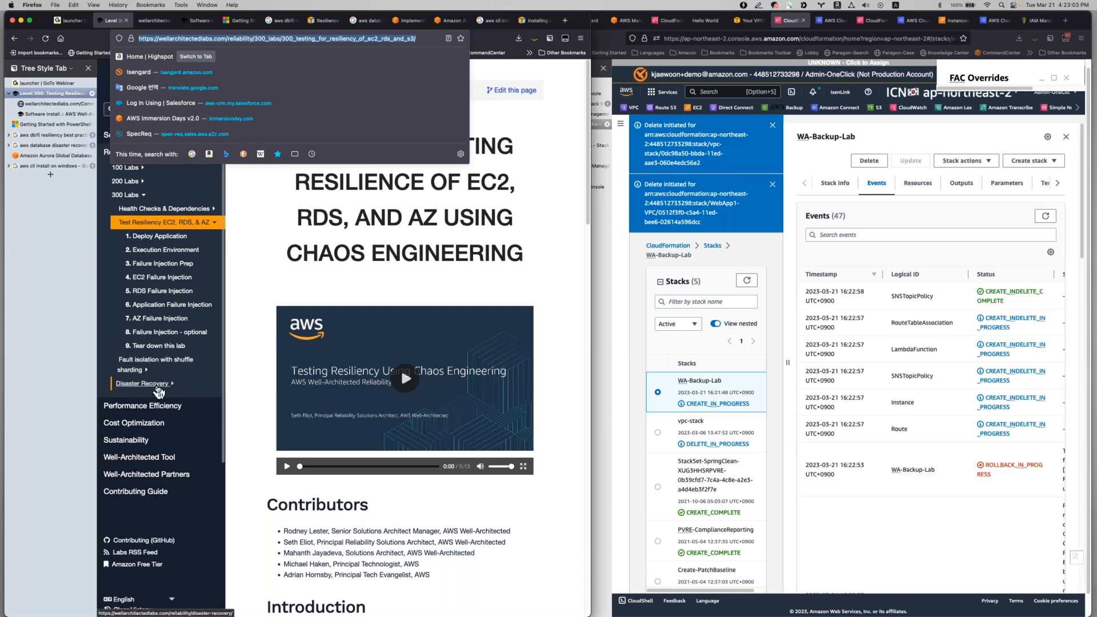
click(156, 385)
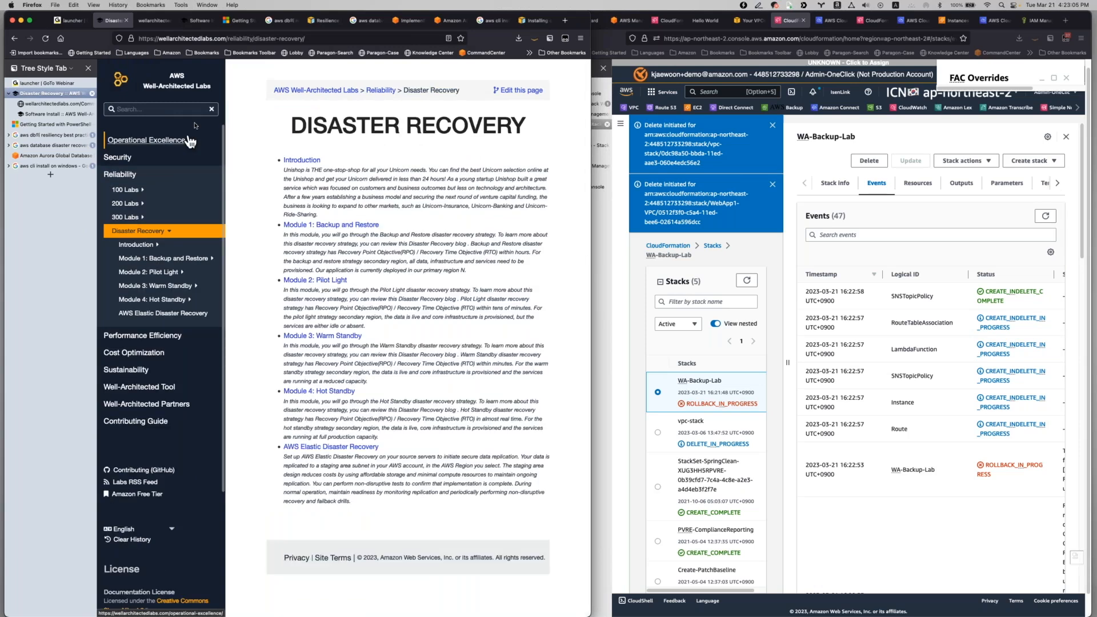
key(super+l)
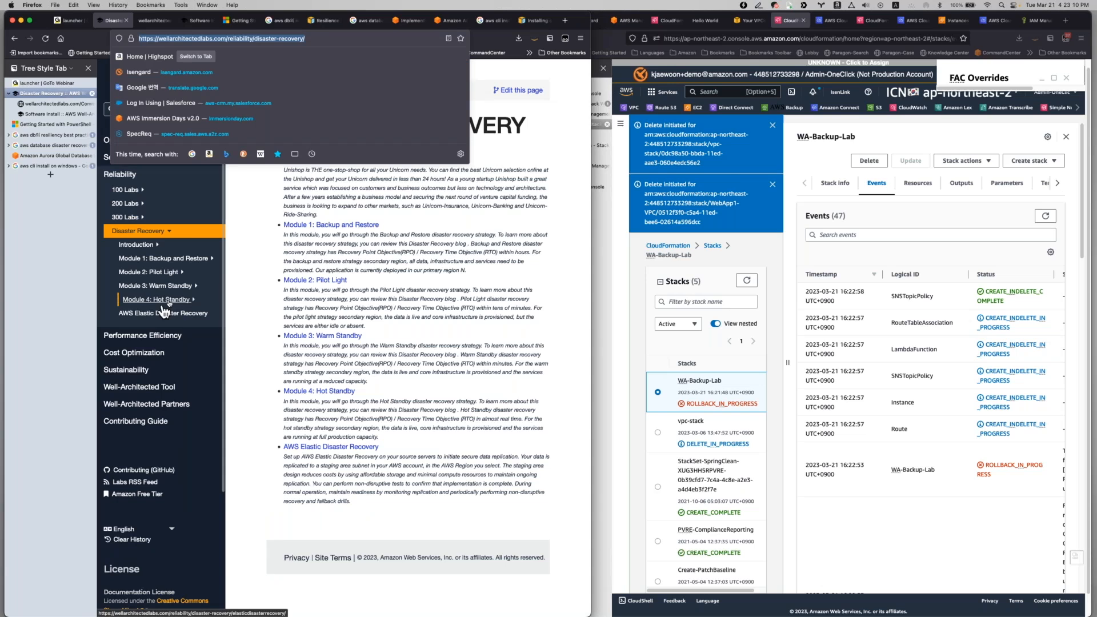
click(241, 276)
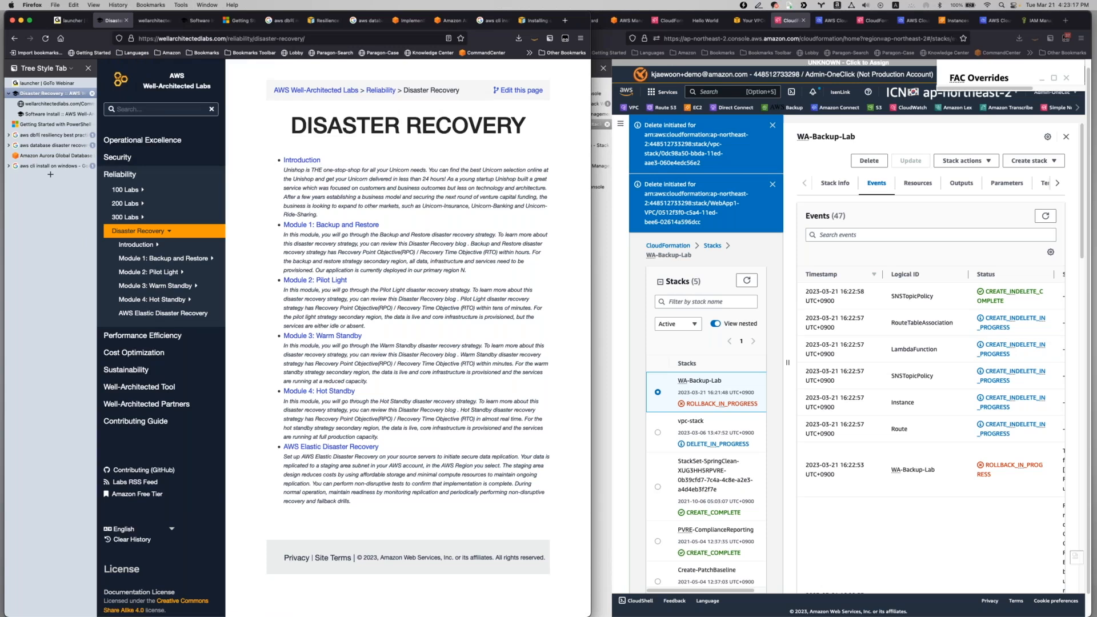
click(172, 260)
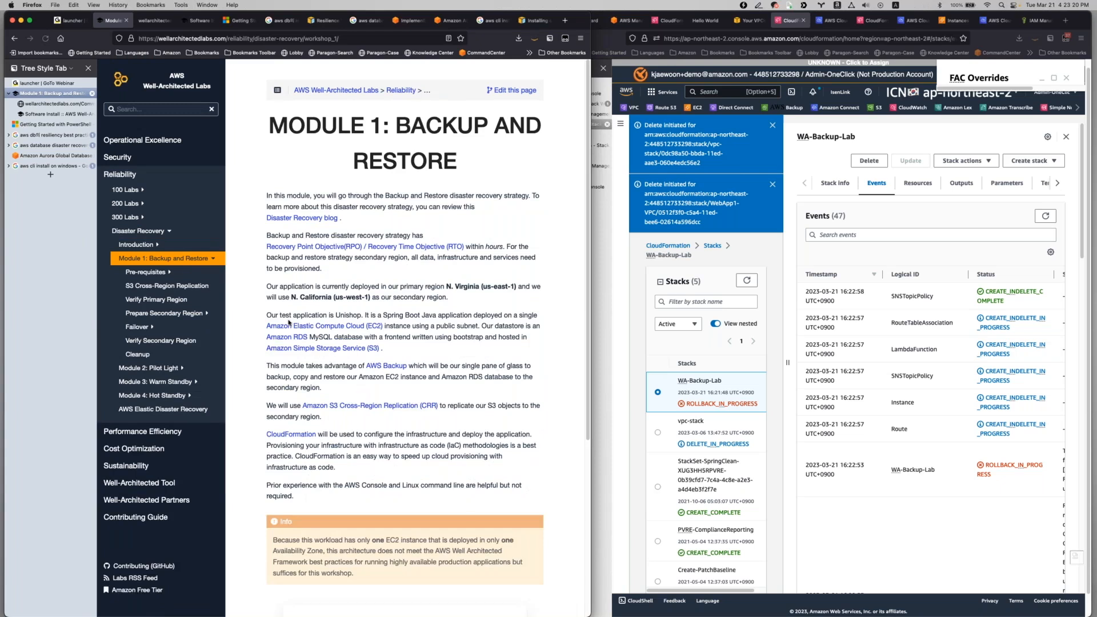
scroll(288, 322, down, 5)
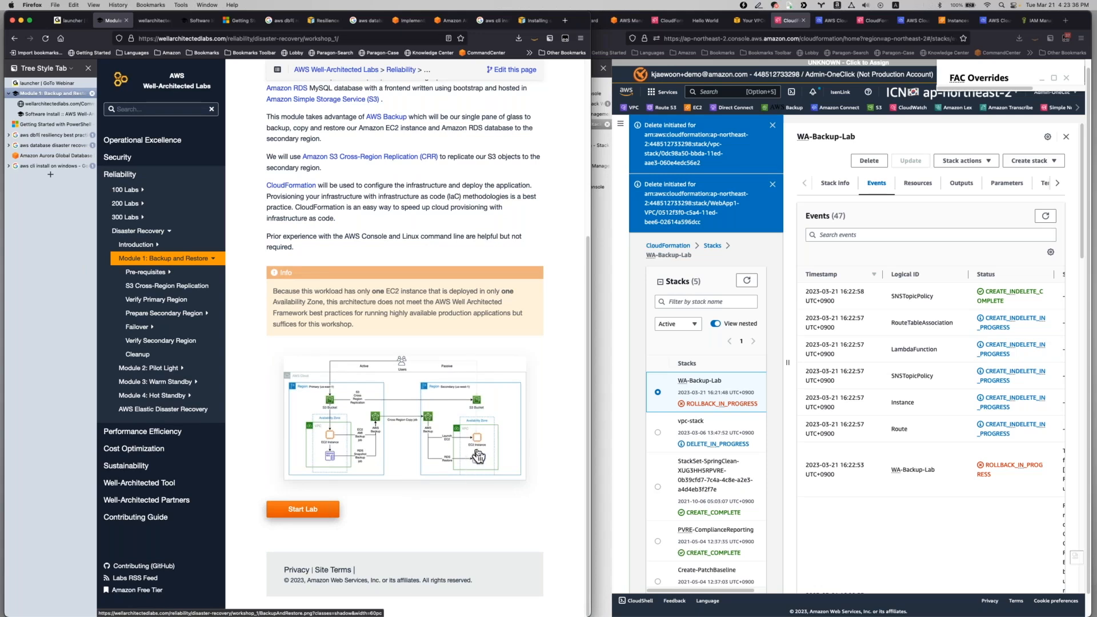
- Review the LambdaFunction CREATE_FAILED event and delete the WA-Backup-Lab stack
click(866, 503)
scroll(906, 483, right, 2)
scroll(906, 483, right, 1)
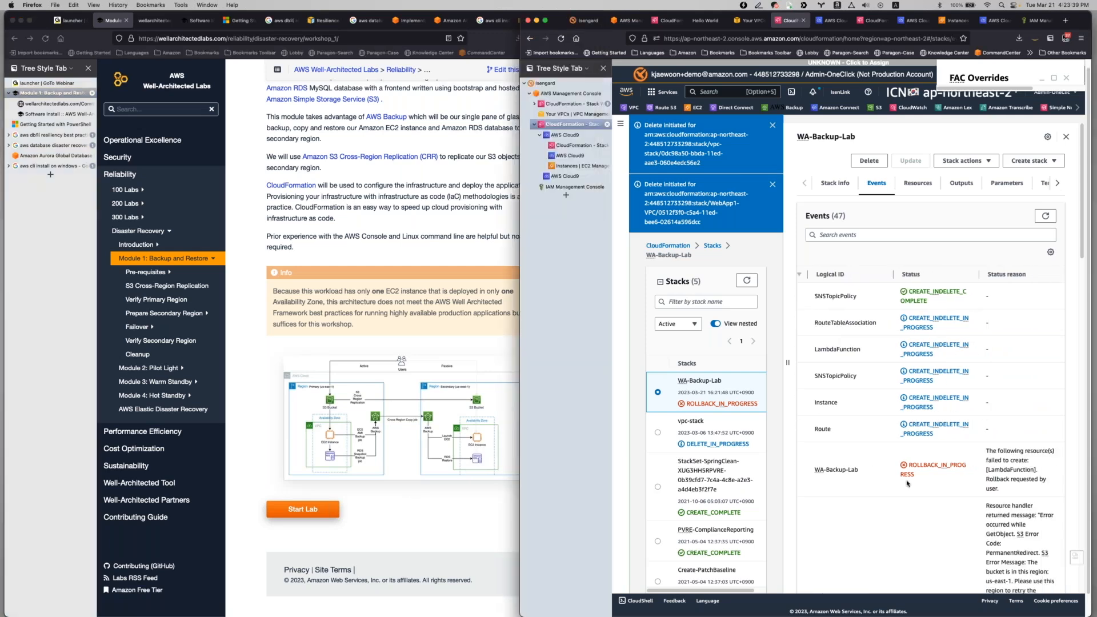
scroll(906, 482, down, 4)
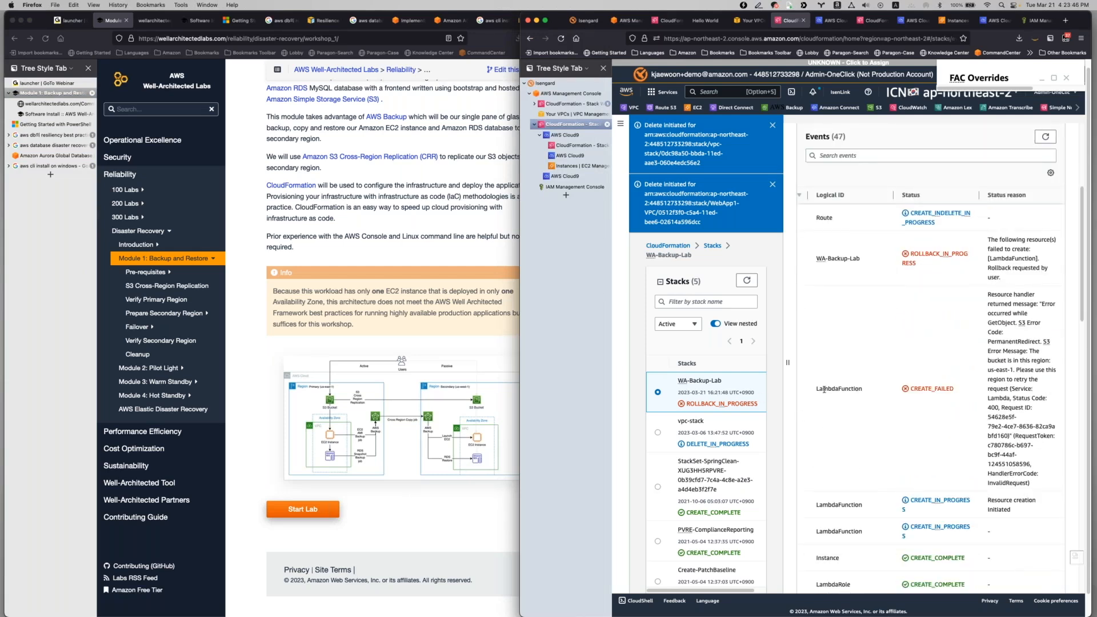
scroll(825, 388, up, 5)
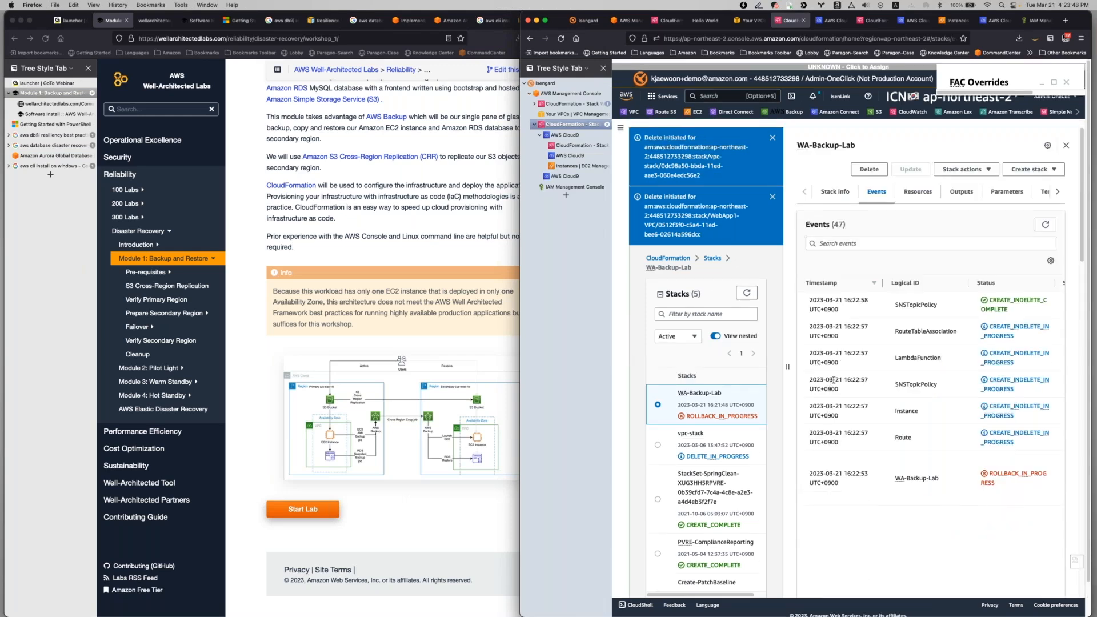
click(869, 169)
click(949, 370)
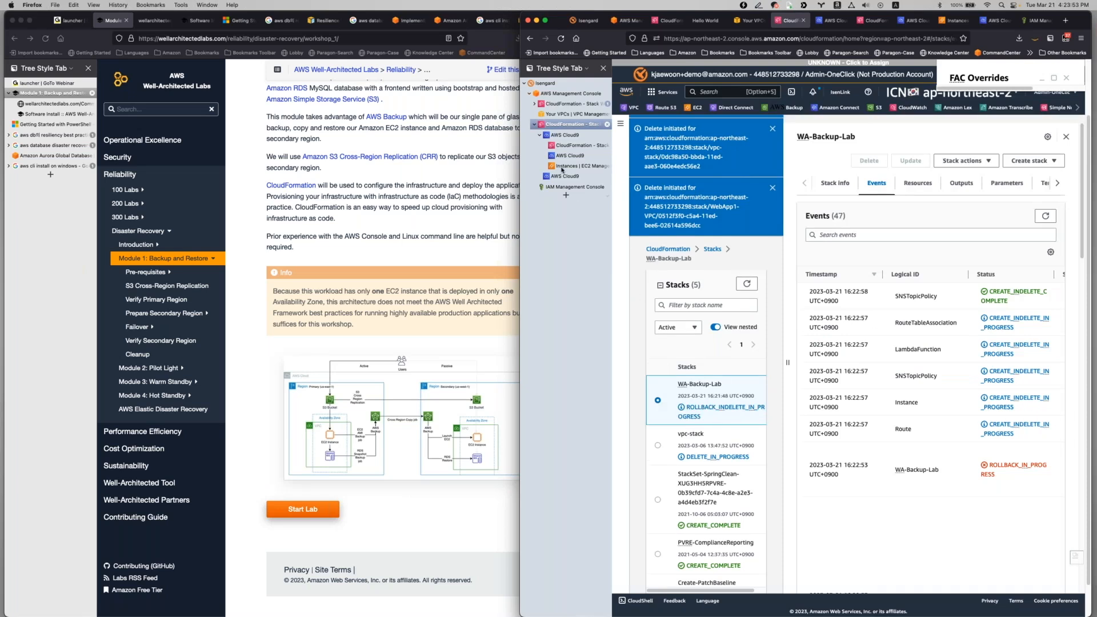
- Close the five leftover tabs, including AWS Cloud9, and show WebApp1-VPC's us-east-2 outputs
click(607, 135)
click(607, 136)
click(608, 136)
click(608, 136)
click(607, 136)
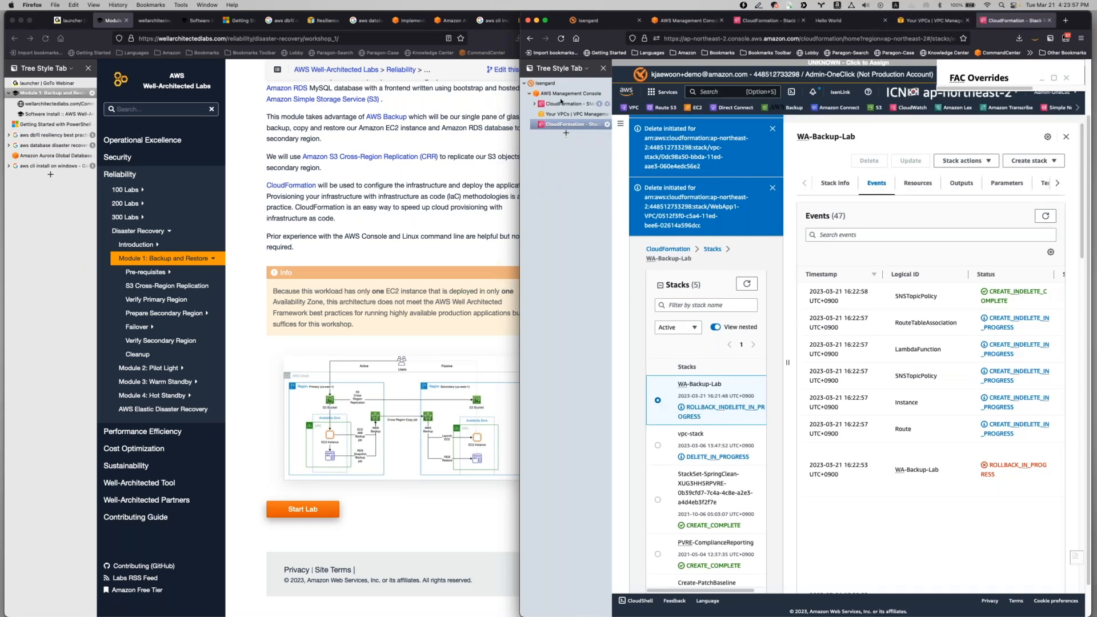
click(570, 105)
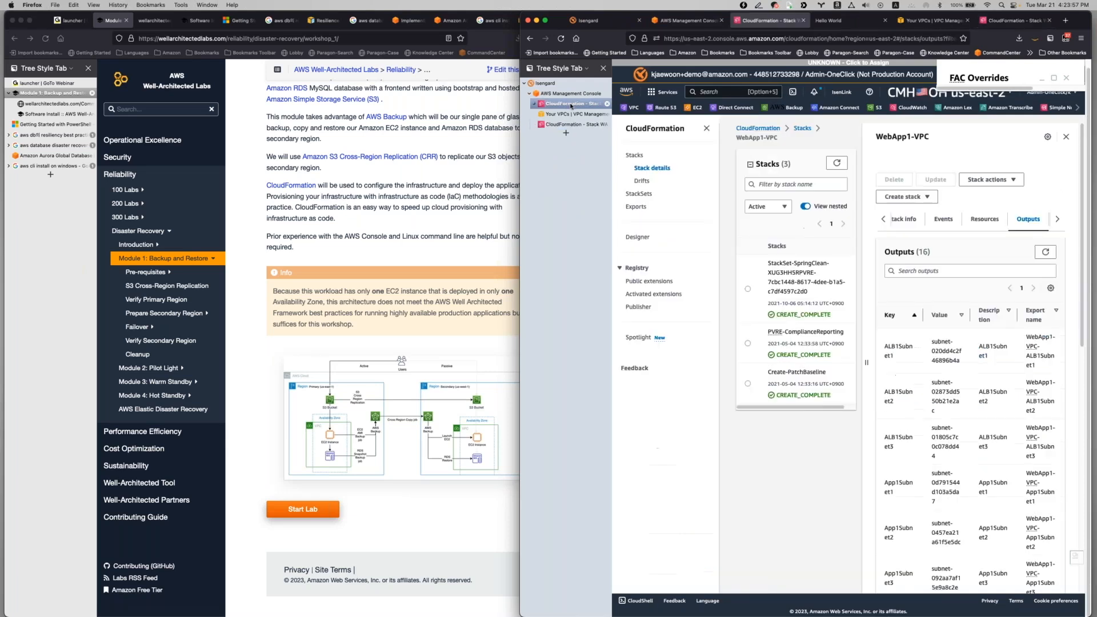
- Close the duplicate CloudFormation tab and bring the Backup and Restore lab page forward
click(607, 135)
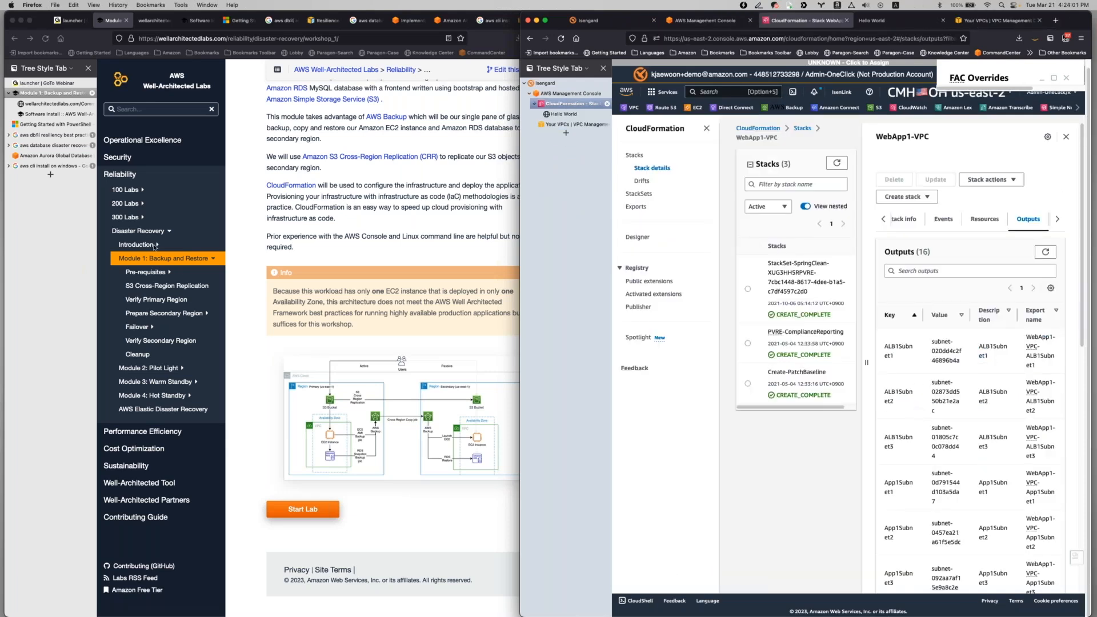
click(154, 247)
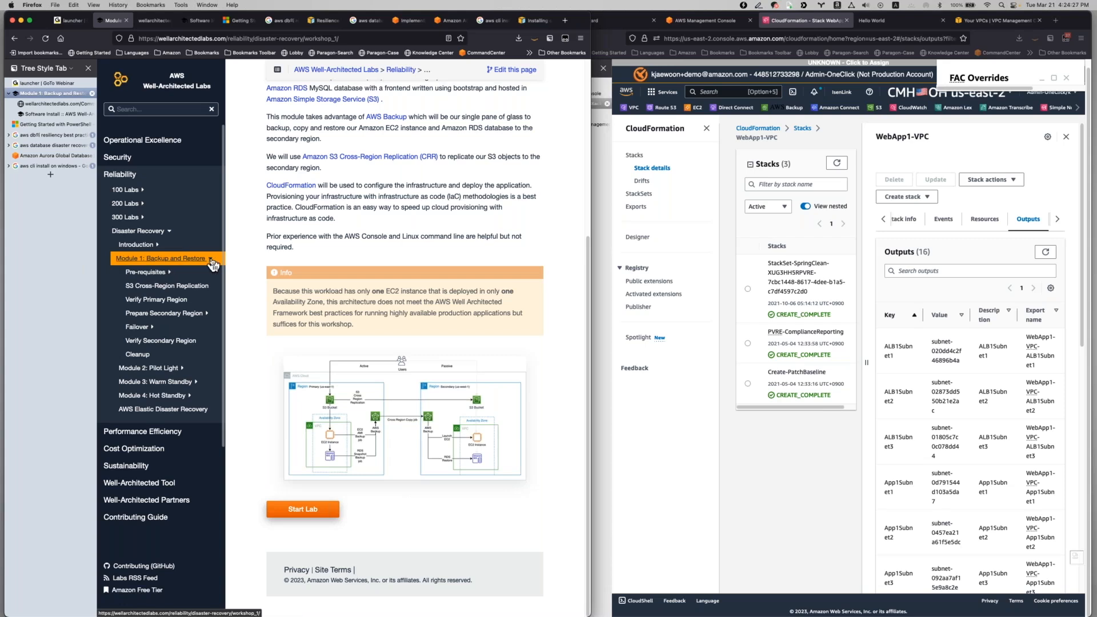
- Read Module 4: Hot Standby's introduction and its two-region architecture diagram
click(175, 396)
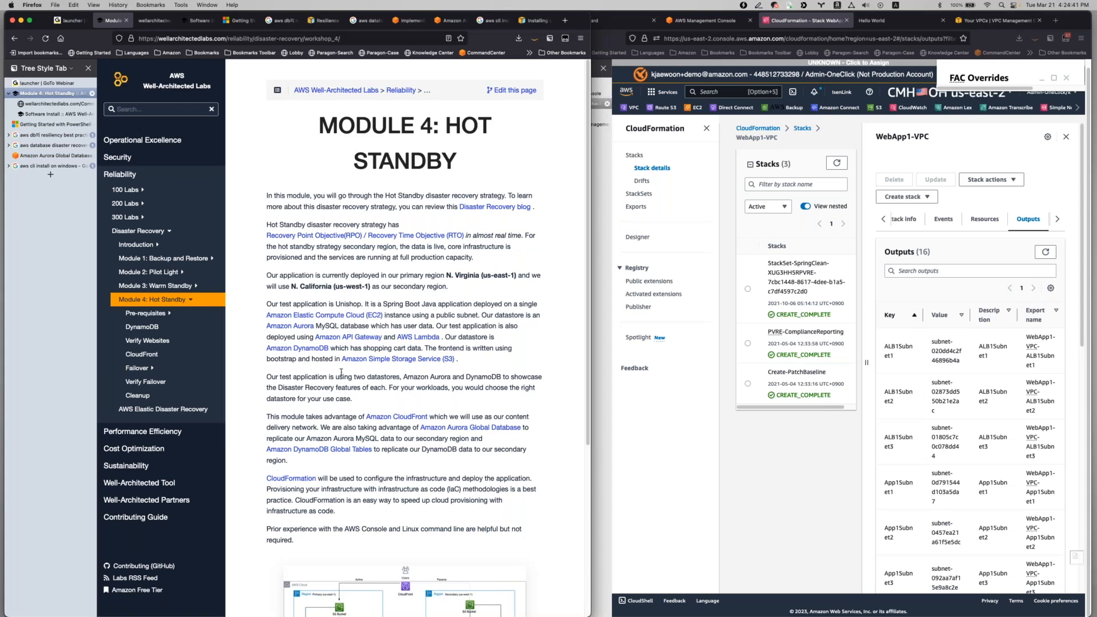
scroll(341, 372, down, 1)
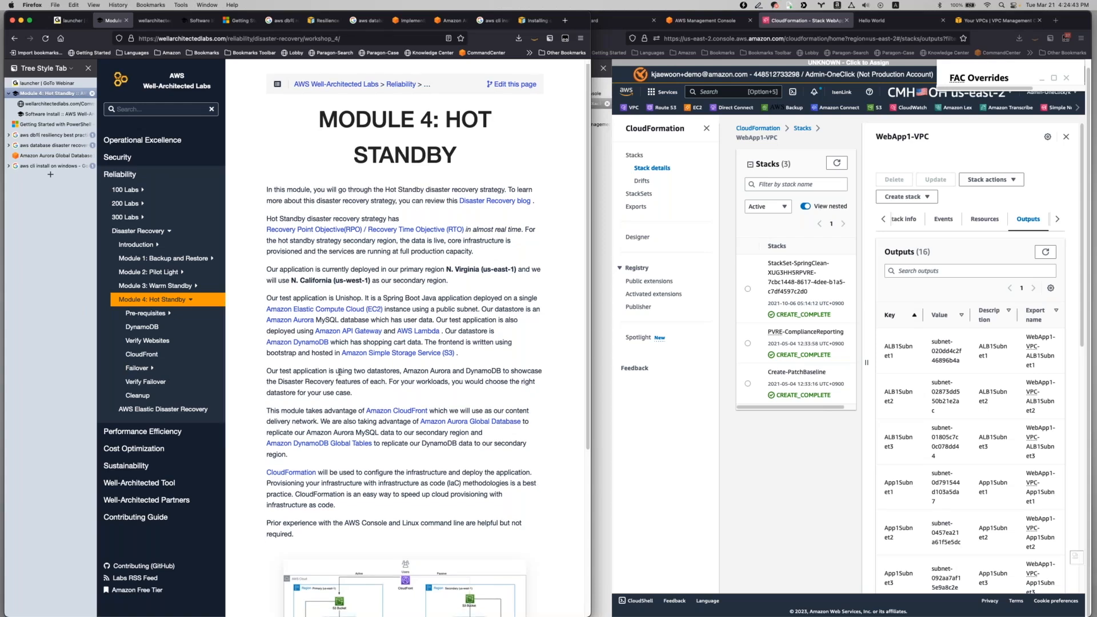
scroll(339, 372, down, 5)
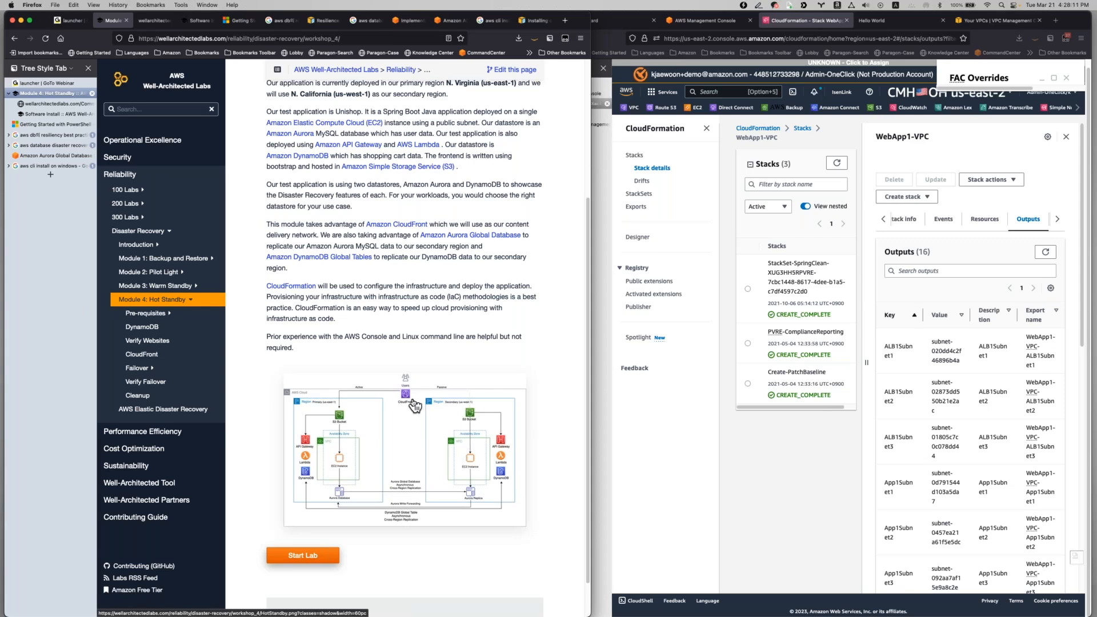
scroll(414, 408, down, 1)
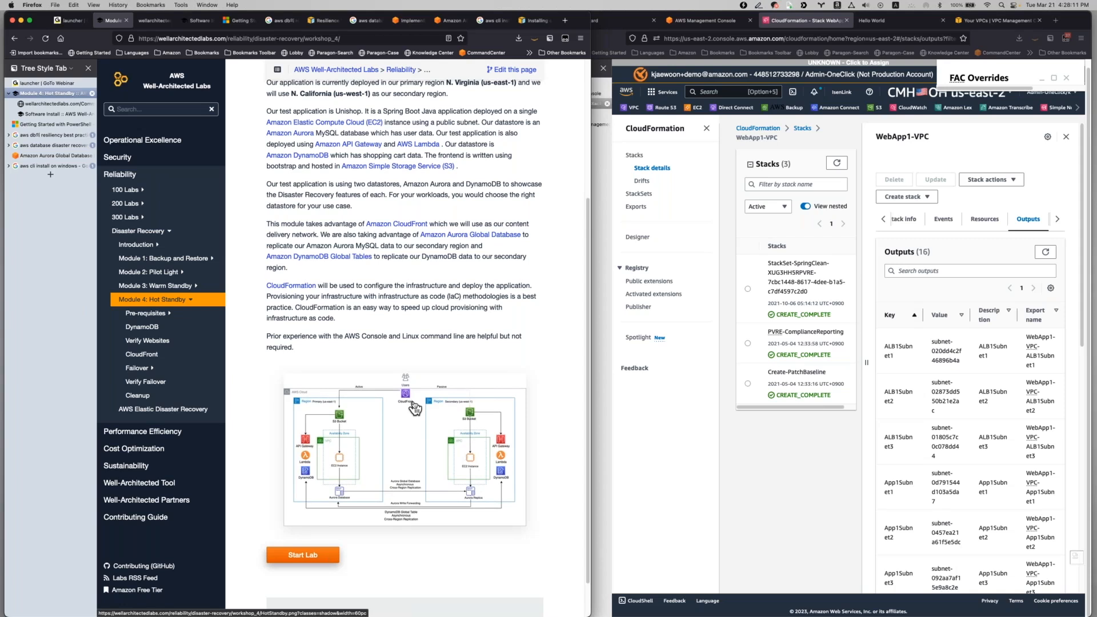
scroll(415, 409, down, 2)
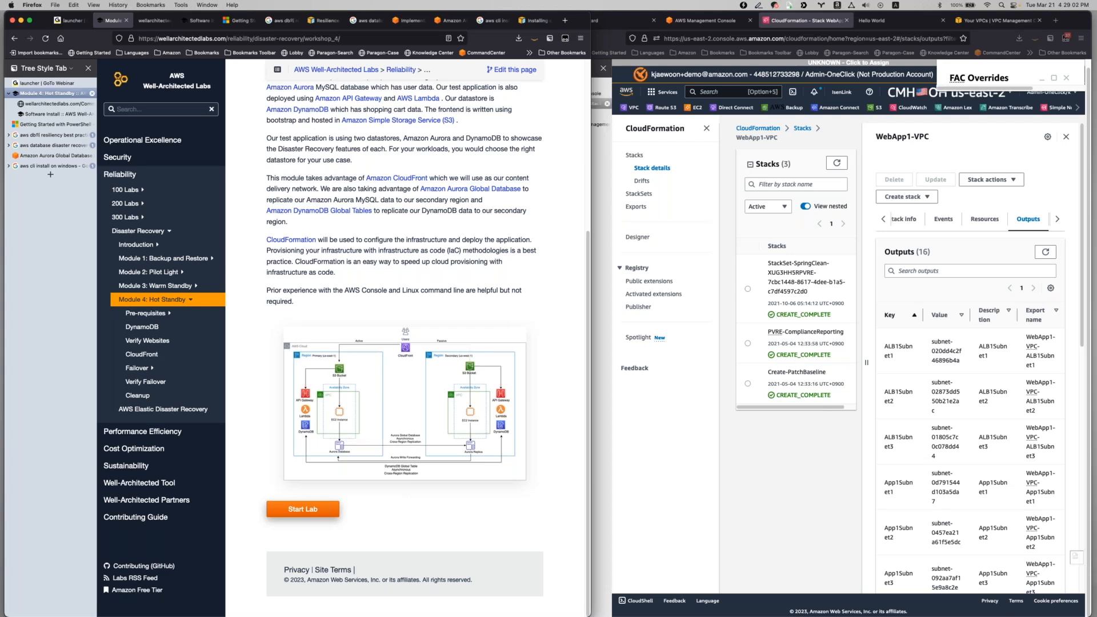
click(644, 140)
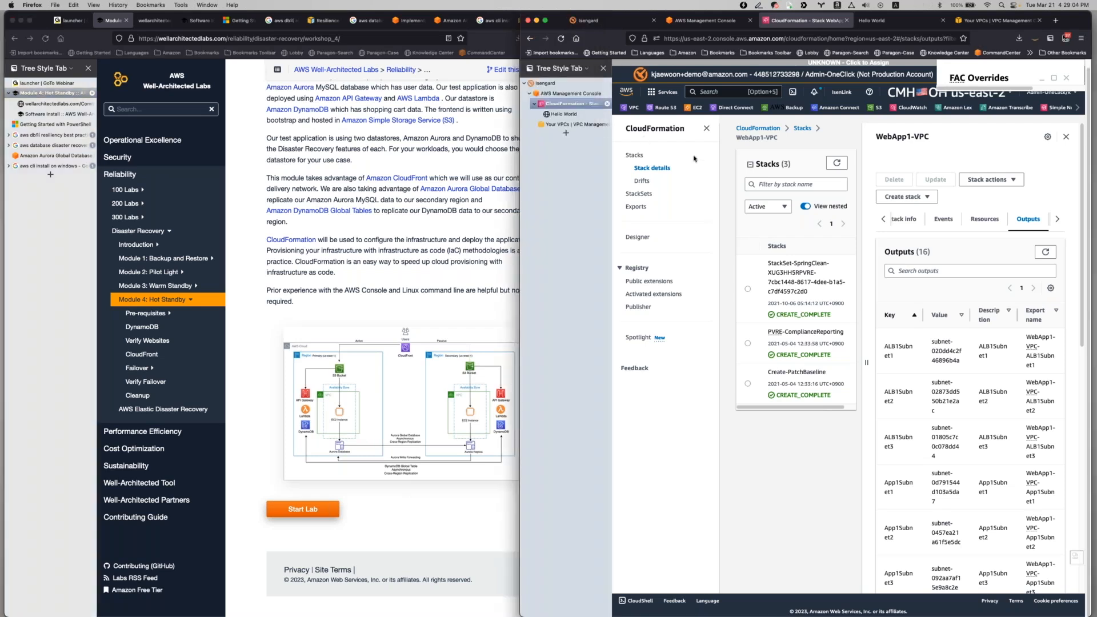
- Go to us-east-2 Console Home and scroll to Cost and usage, showing $3,411.47
click(627, 92)
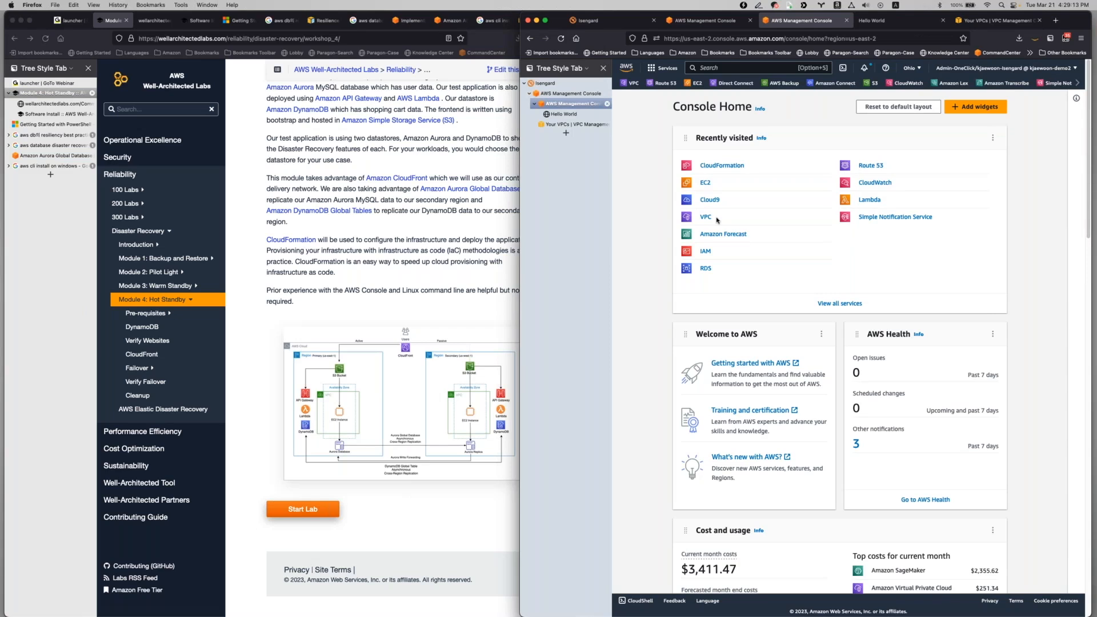
scroll(736, 250, down, 5)
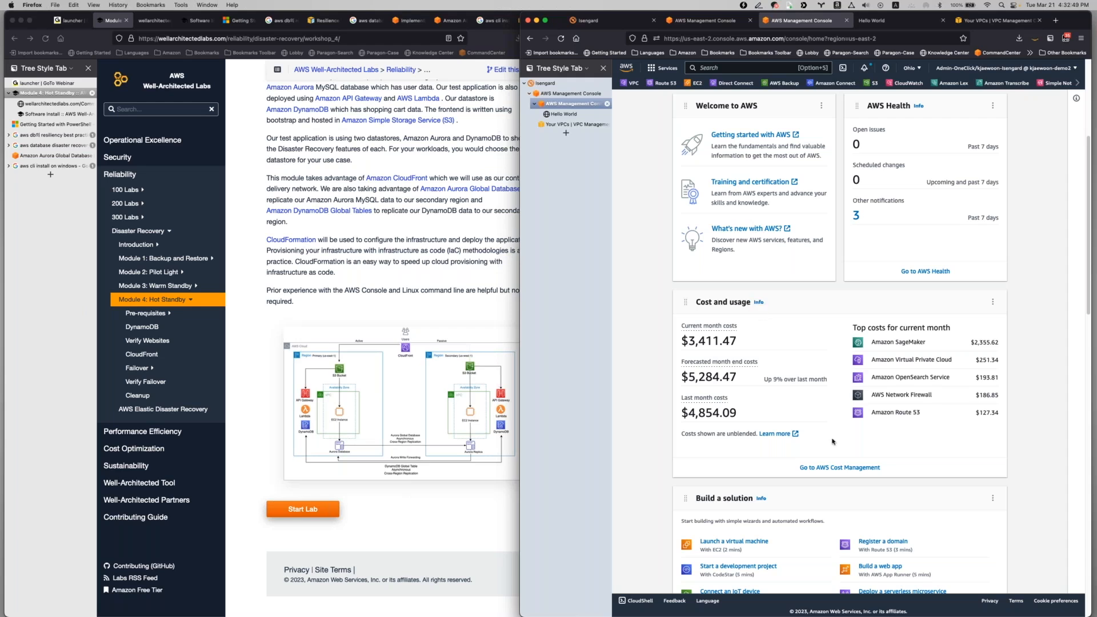
- Open AWS Cost Management from the Cost and usage widget, showing $3,411.47 current and $5,284.47 forecast
click(855, 468)
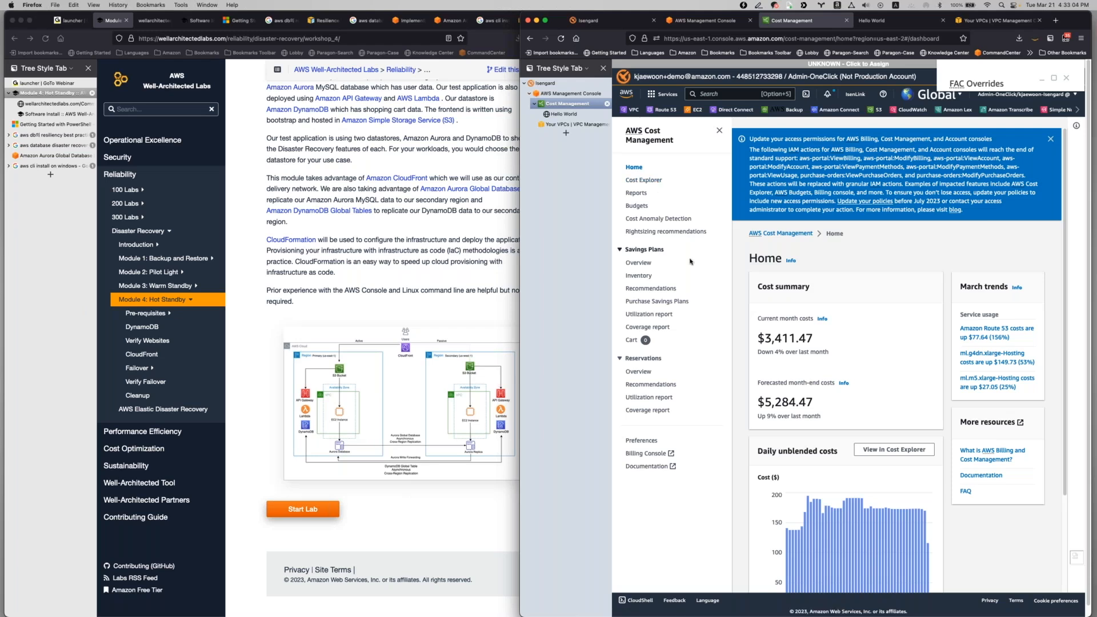
- Open the Cost Management Reports page listing the 9 saved reports
click(637, 192)
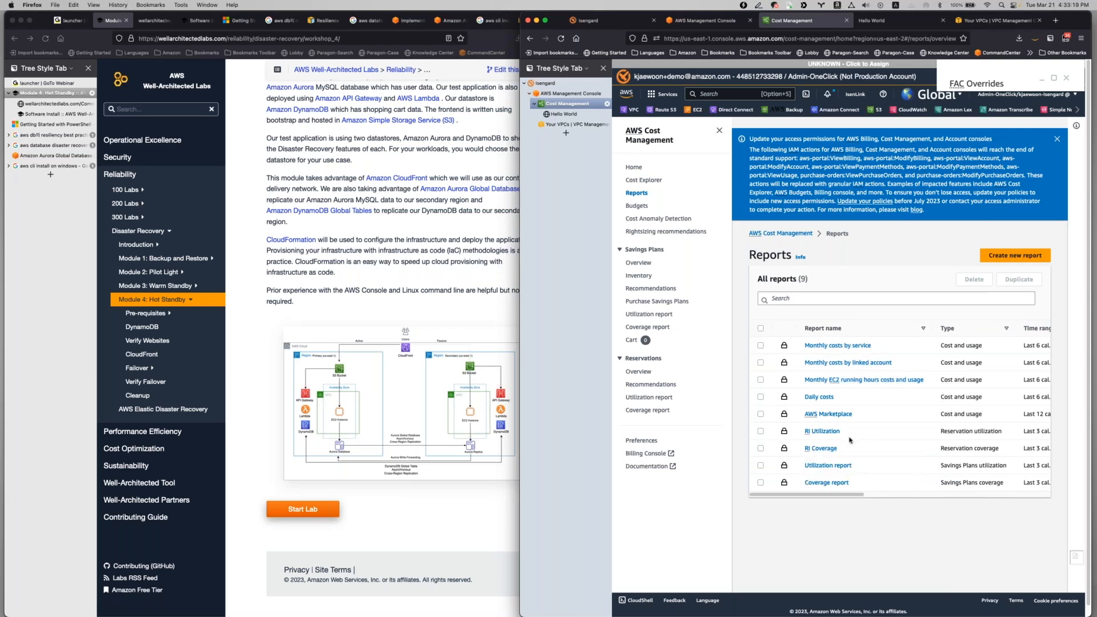
- Open the 'Monthly costs by service' report in Cost Explorer and dismiss the permissions notice
click(844, 346)
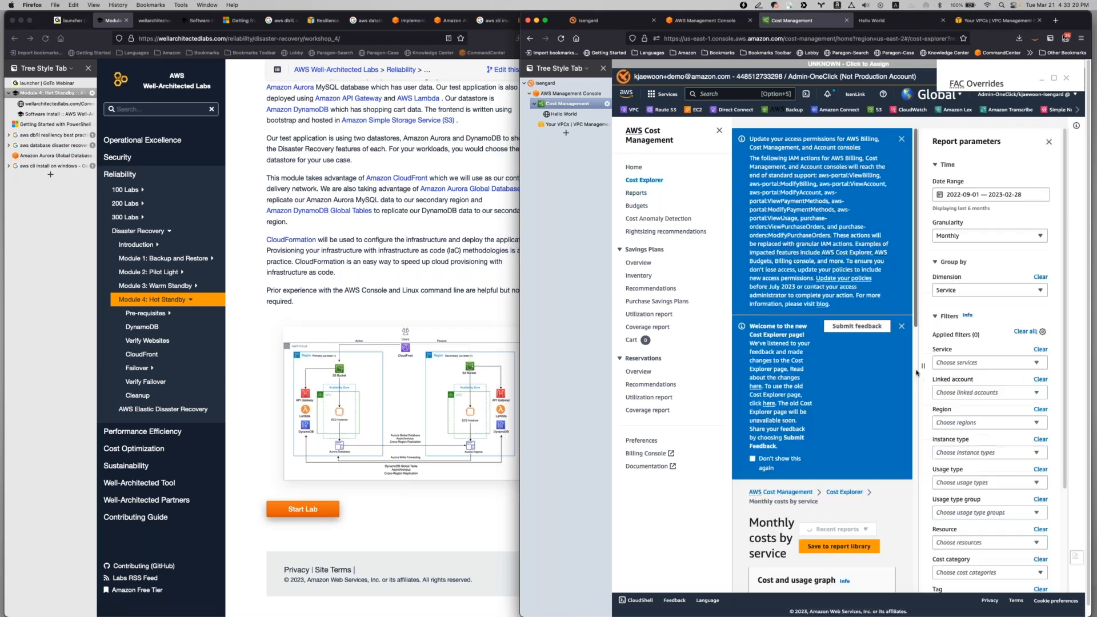
scroll(886, 358, down, 3)
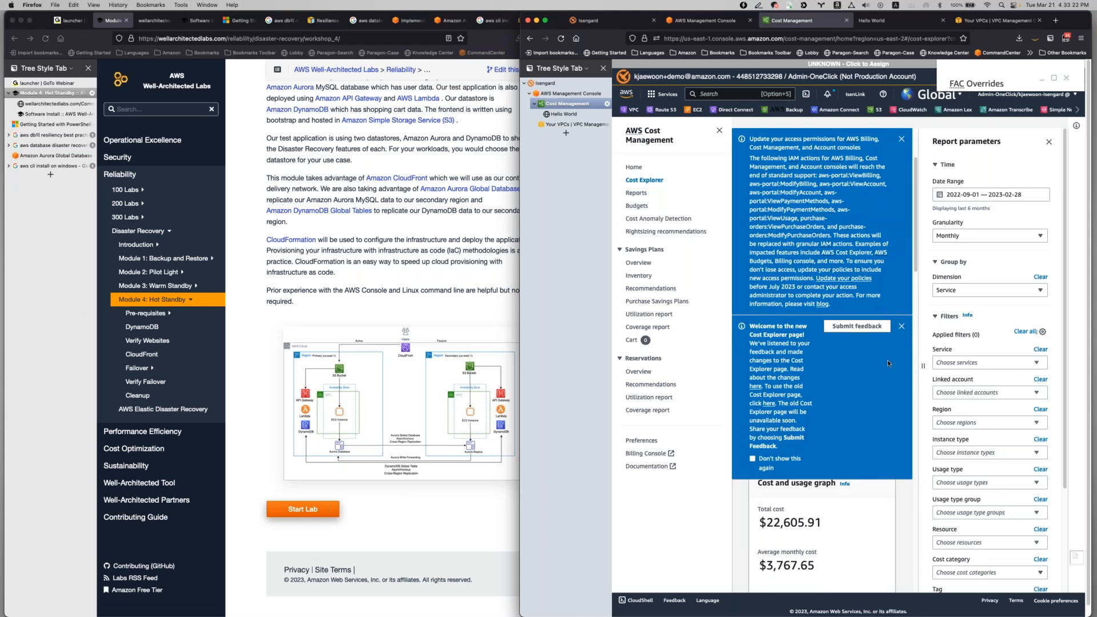
scroll(887, 360, up, 2)
click(903, 140)
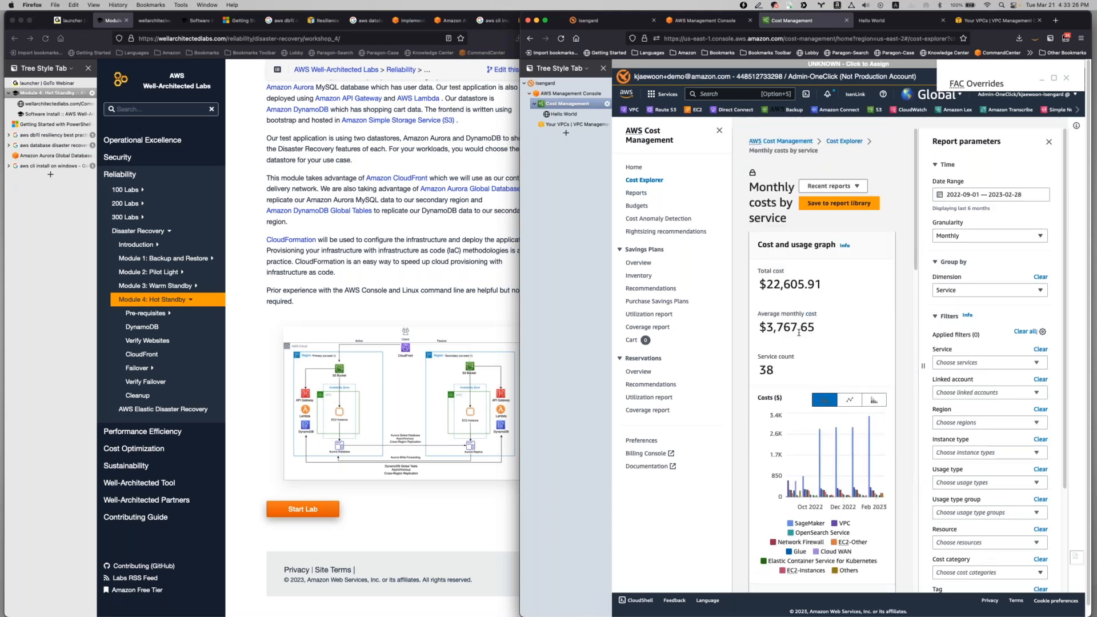
- Scroll to the 2022-09-01 to 2023-02-28 chart and show it as a line chart
scroll(798, 333, down, 5)
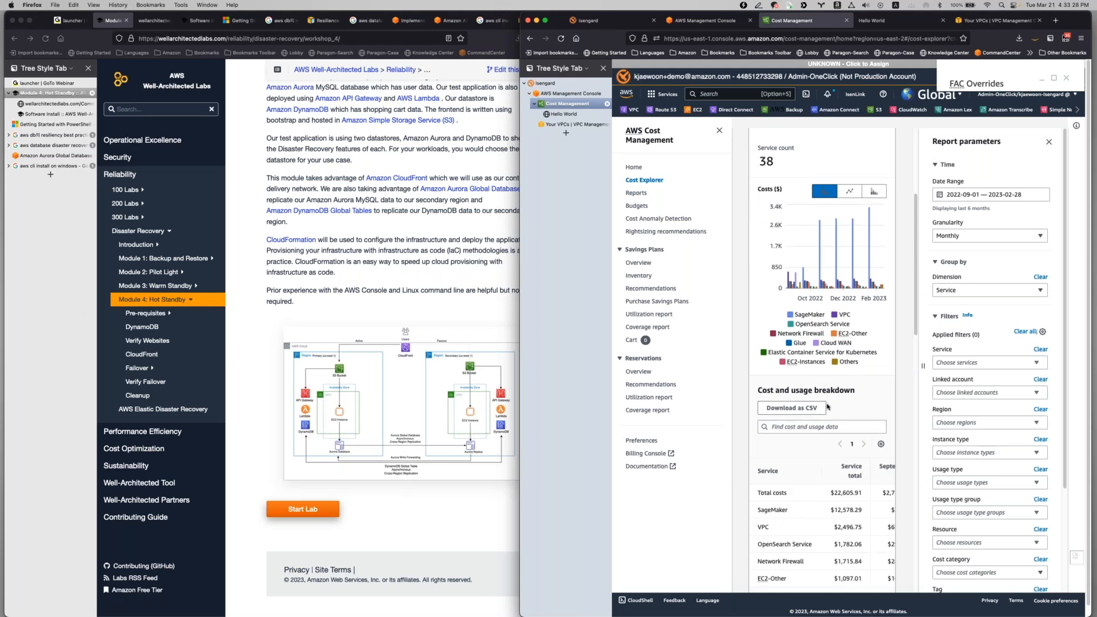
scroll(826, 406, down, 1)
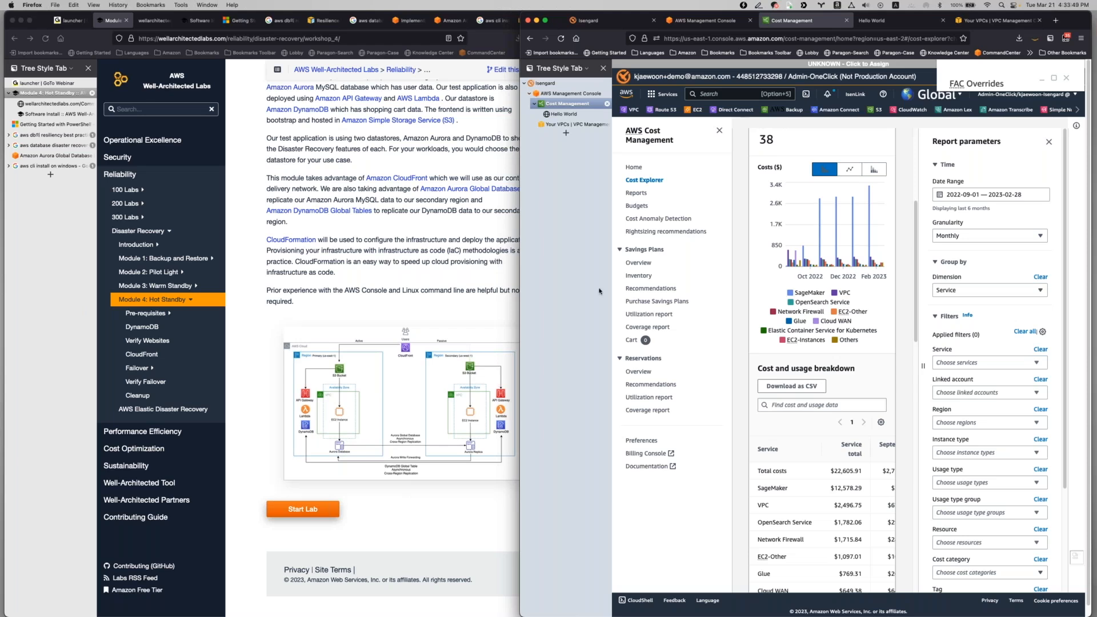
click(856, 173)
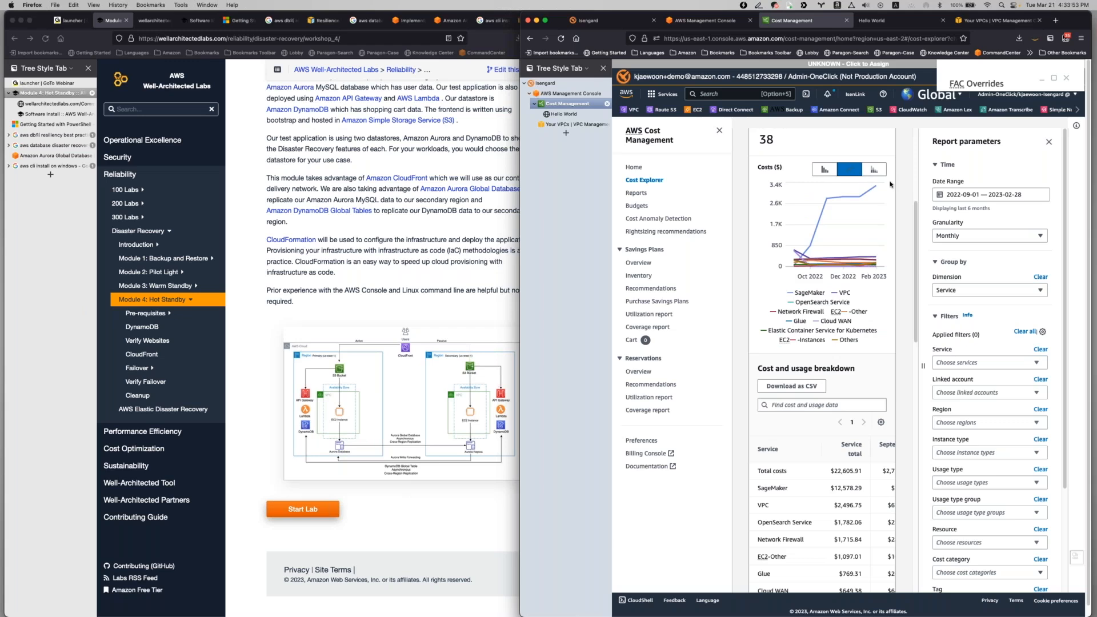
- Switch the monthly costs-by-service chart to stacked bars, scaled to 6K
mouse_move(870, 191)
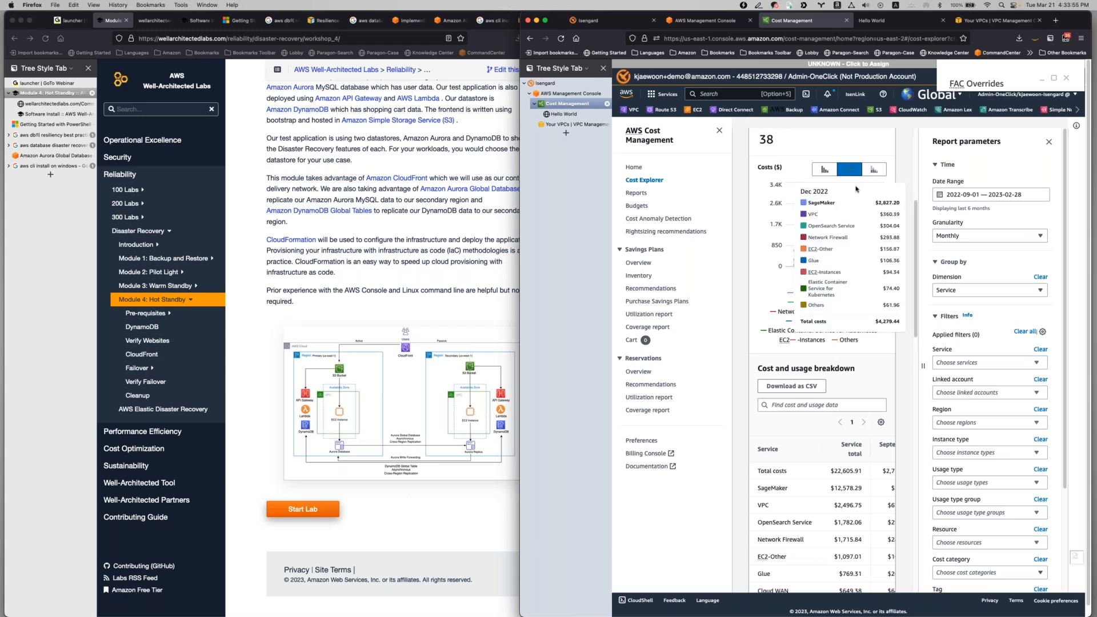
click(873, 169)
mouse_move(791, 268)
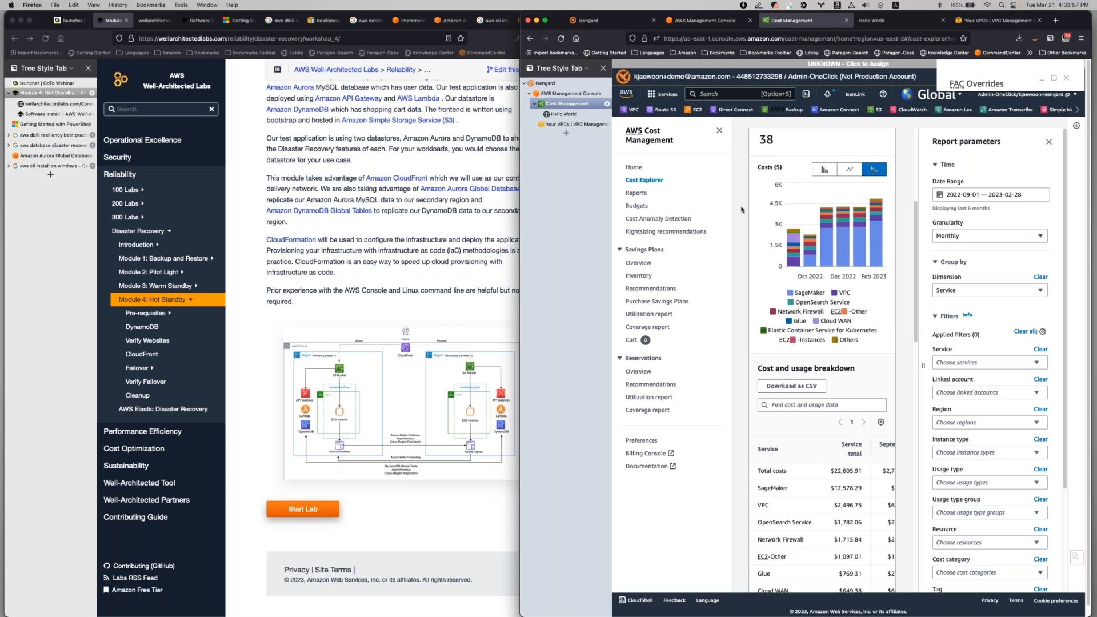